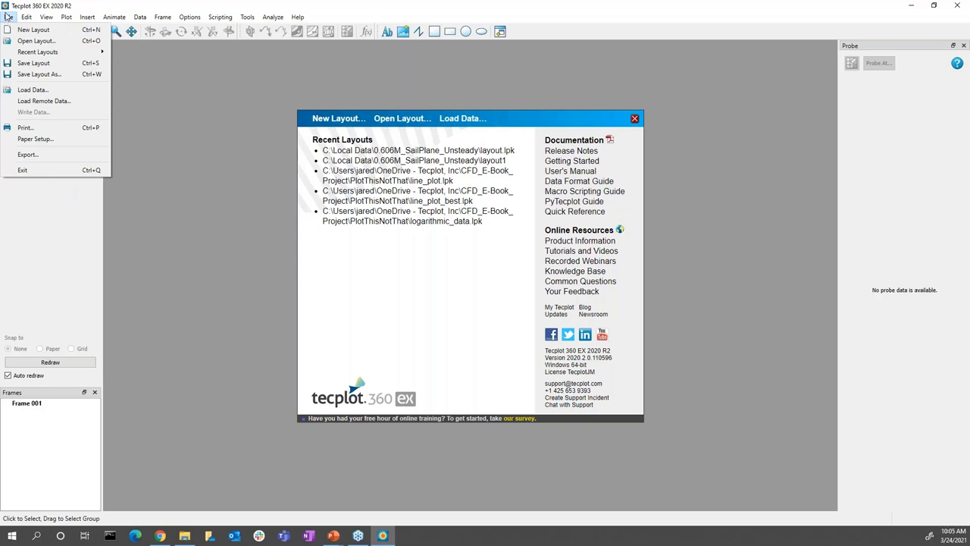
# Look through the menu bar, then choose Load Data... on the welcome screen.
pyautogui.moveTo(47, 18)
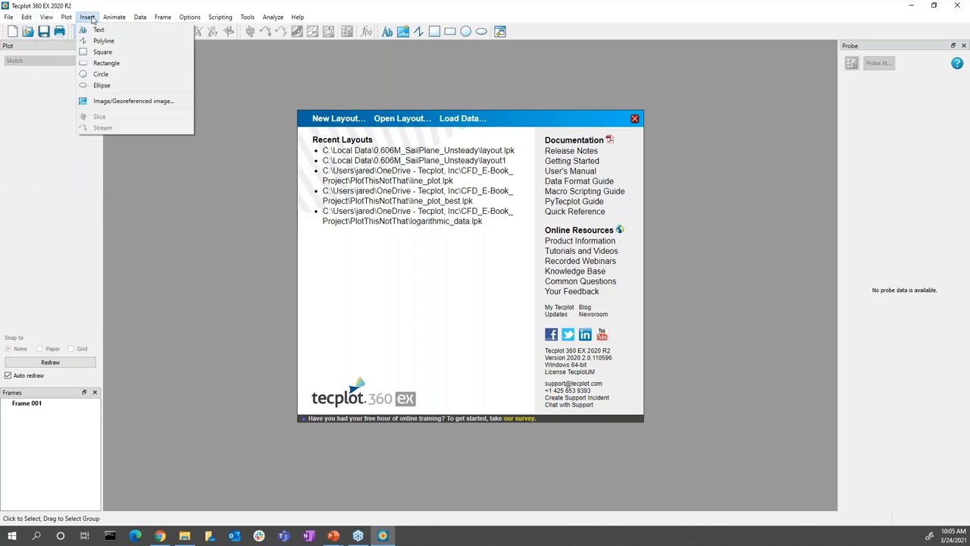
pyautogui.moveTo(164, 18)
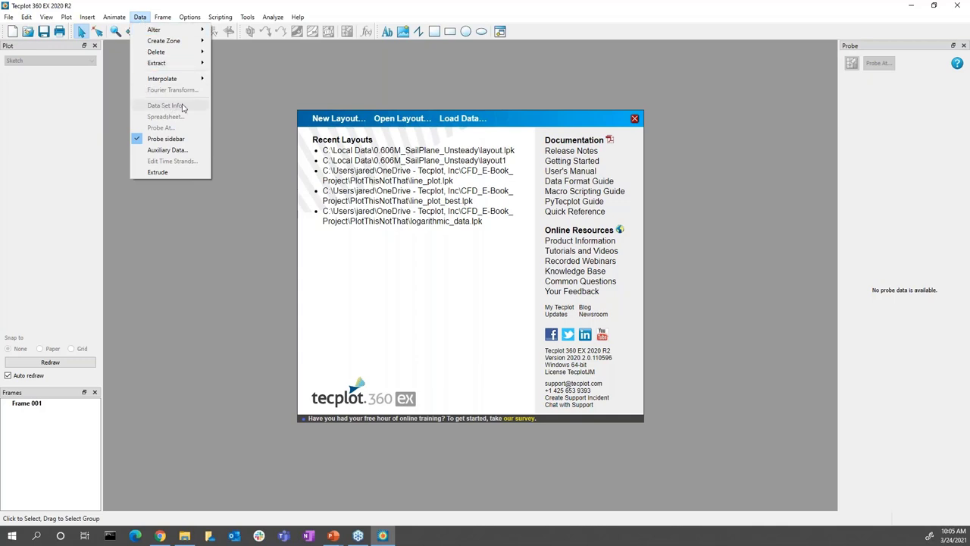
pyautogui.moveTo(251, 26)
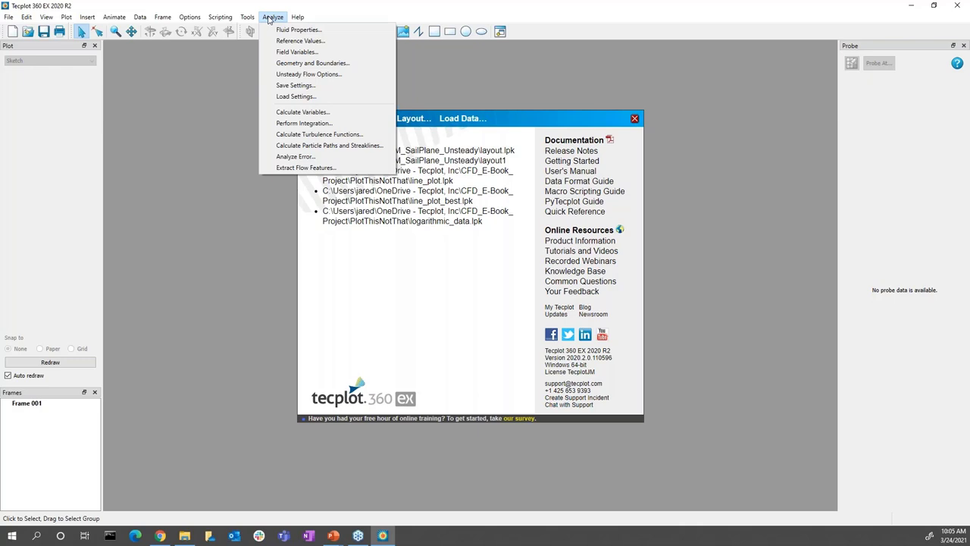
pyautogui.moveTo(213, 21)
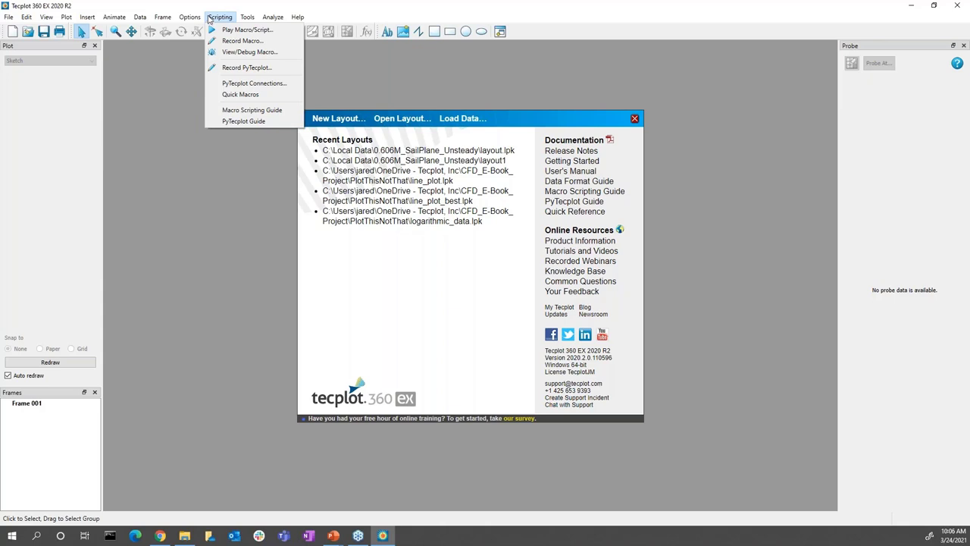
pyautogui.click(215, 17)
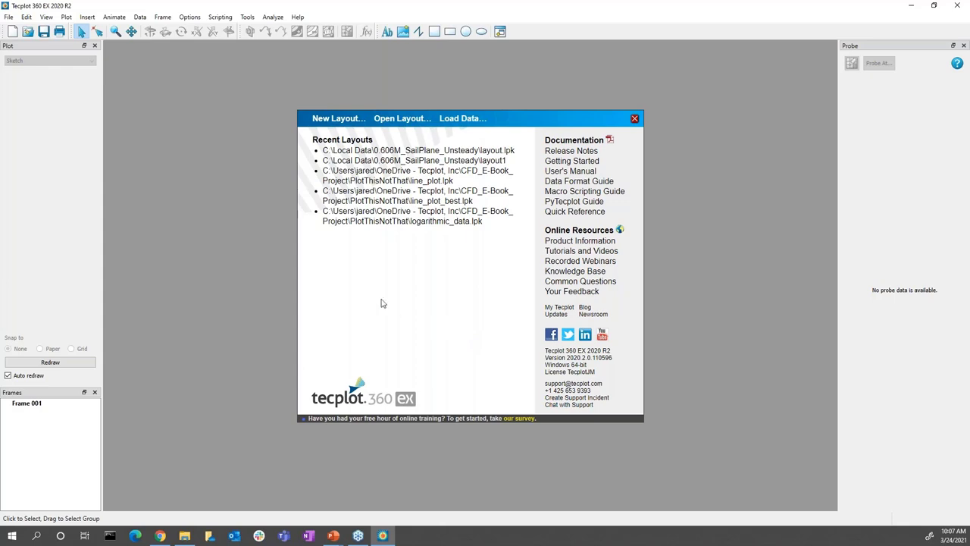
pyautogui.click(462, 118)
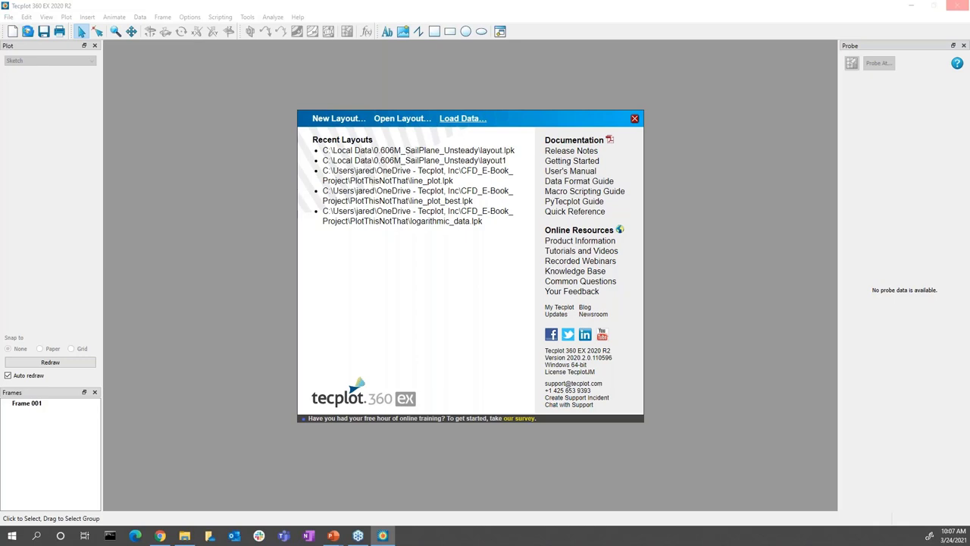
# Load unsteady_wing.plt with the file type filter set to All Supported Files.
pyautogui.click(27, 31)
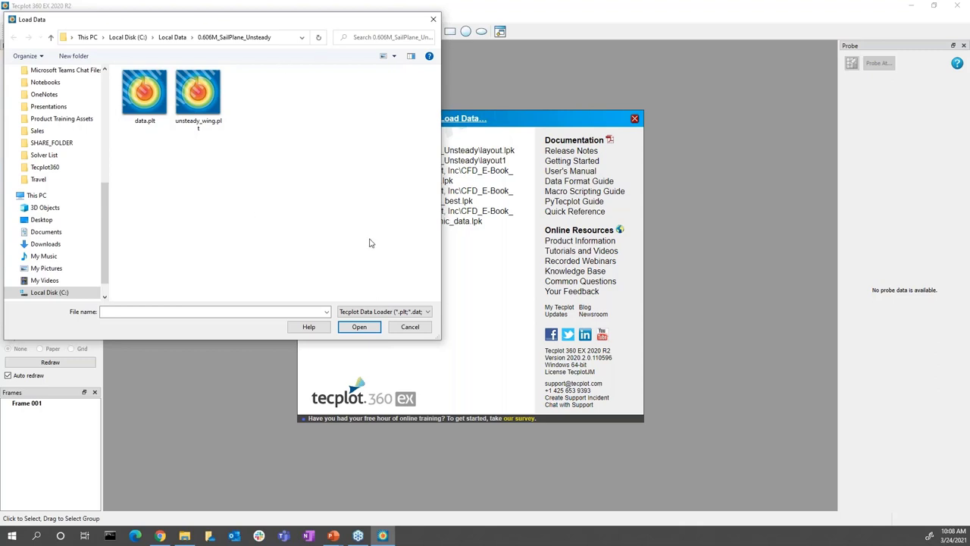
pyautogui.click(410, 311)
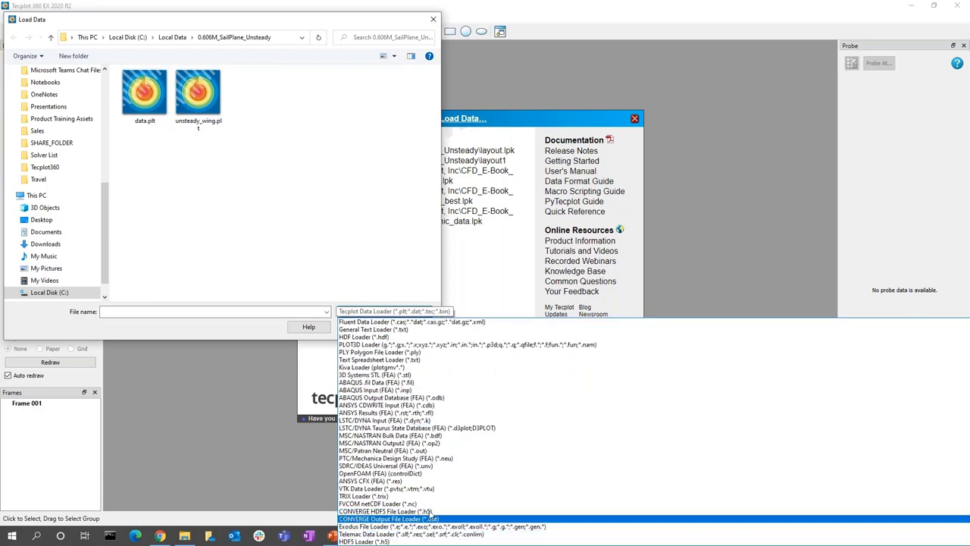
pyautogui.scroll(4, 426, 333)
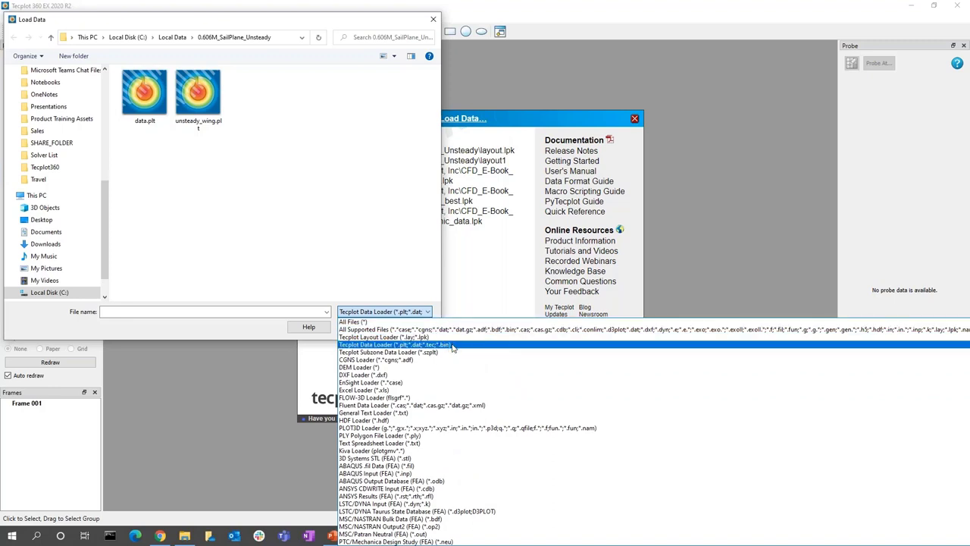
pyautogui.click(453, 330)
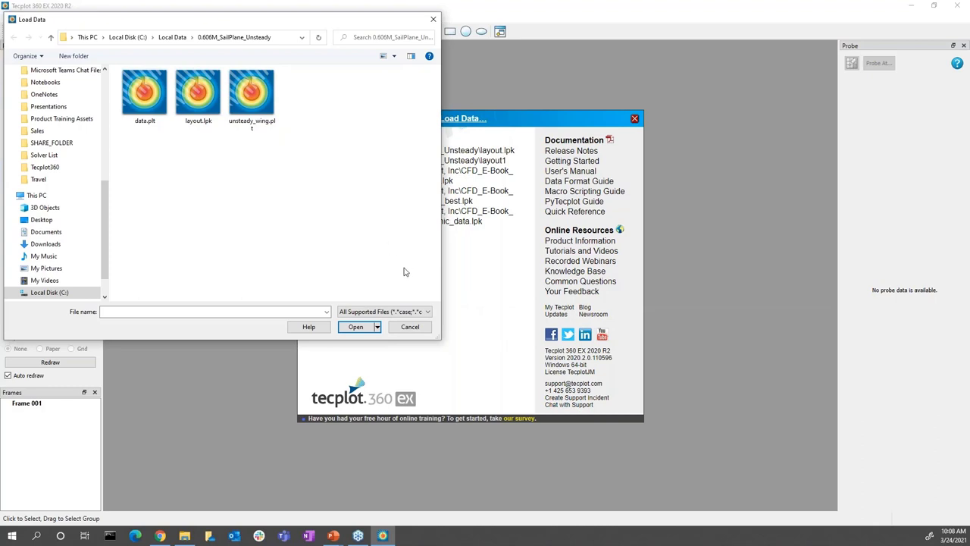
pyautogui.click(251, 113)
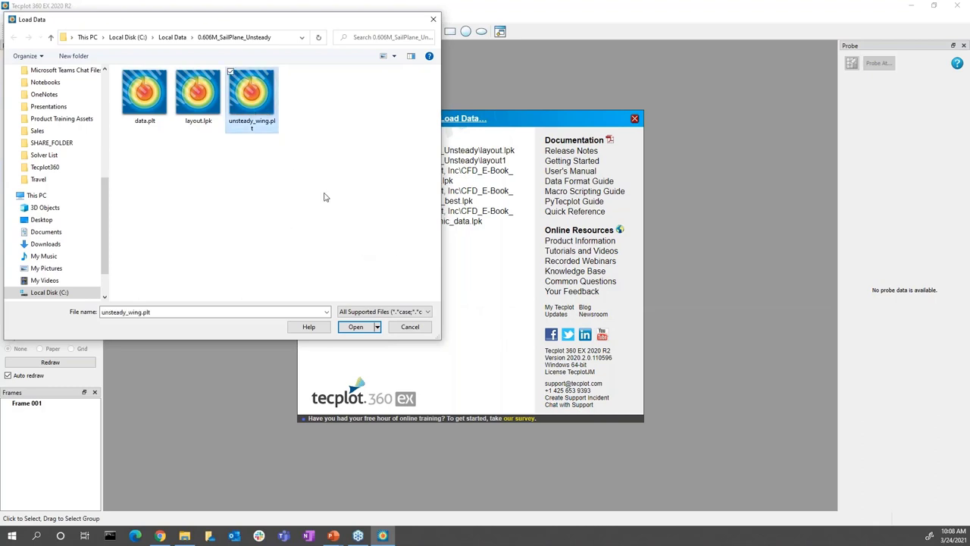
pyautogui.click(356, 327)
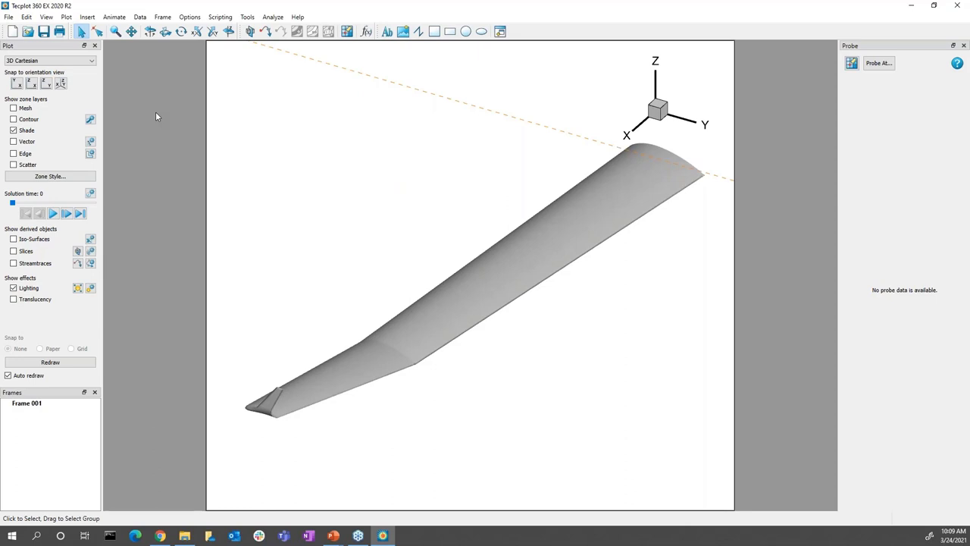
# Select the plot frame and drag its left edge outward to widen it.
pyautogui.click(524, 270)
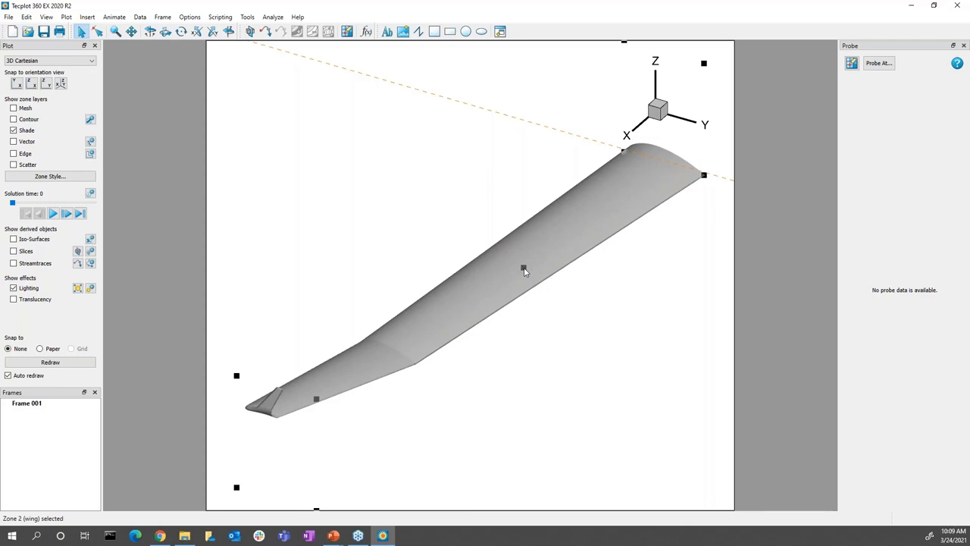
pyautogui.click(659, 114)
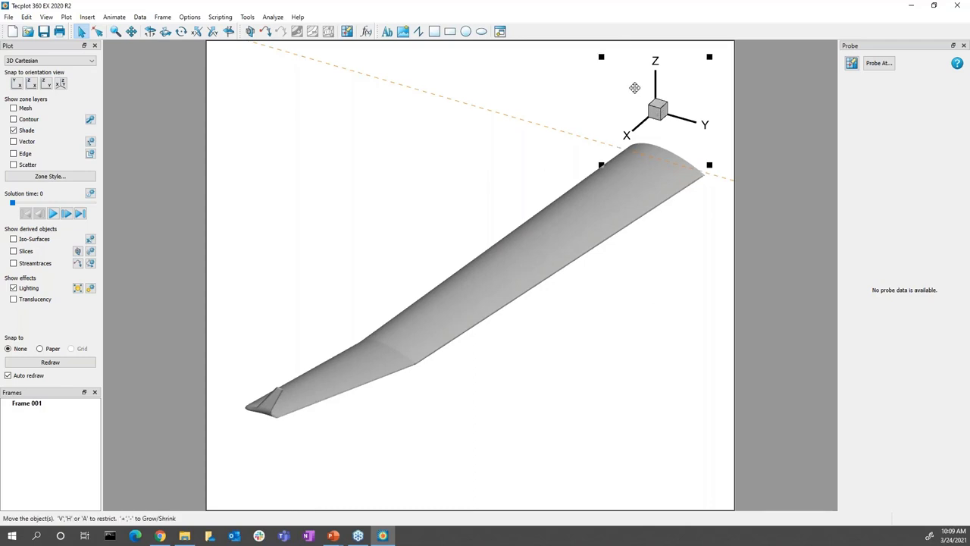
pyautogui.click(207, 201)
pyautogui.moveTo(207, 275)
pyautogui.mouseDown()
pyautogui.moveTo(186, 275)
pyautogui.moveTo(195, 274)
pyautogui.mouseUp()
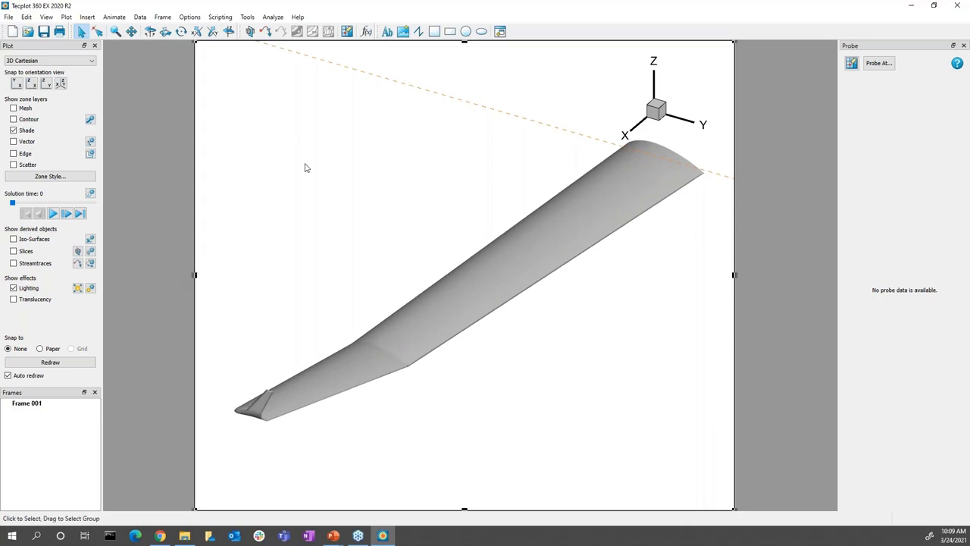
# Nudge the 3D axis triad slightly up and right with the Adjust tool.
pyautogui.click(97, 32)
pyautogui.click(652, 112)
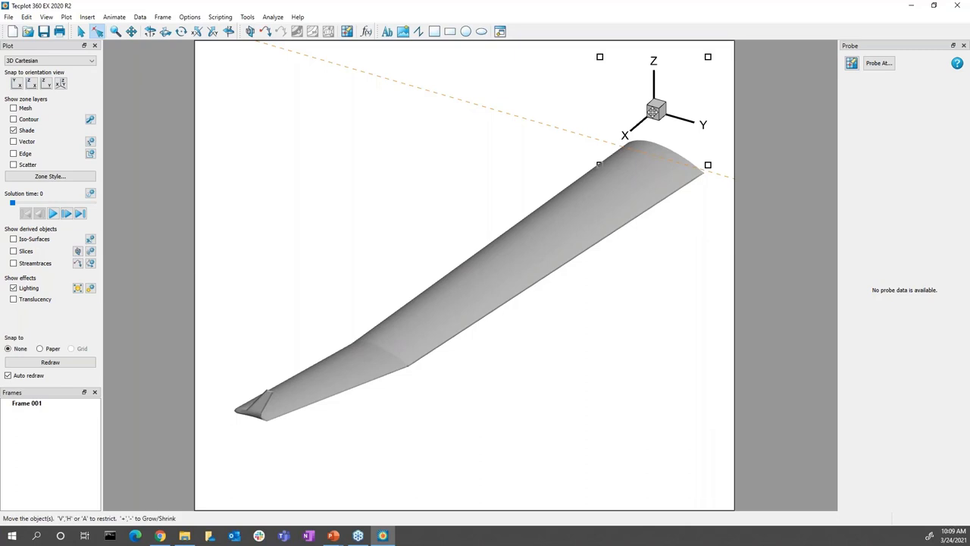
pyautogui.moveTo(652, 113); pyautogui.dragTo(655, 109)
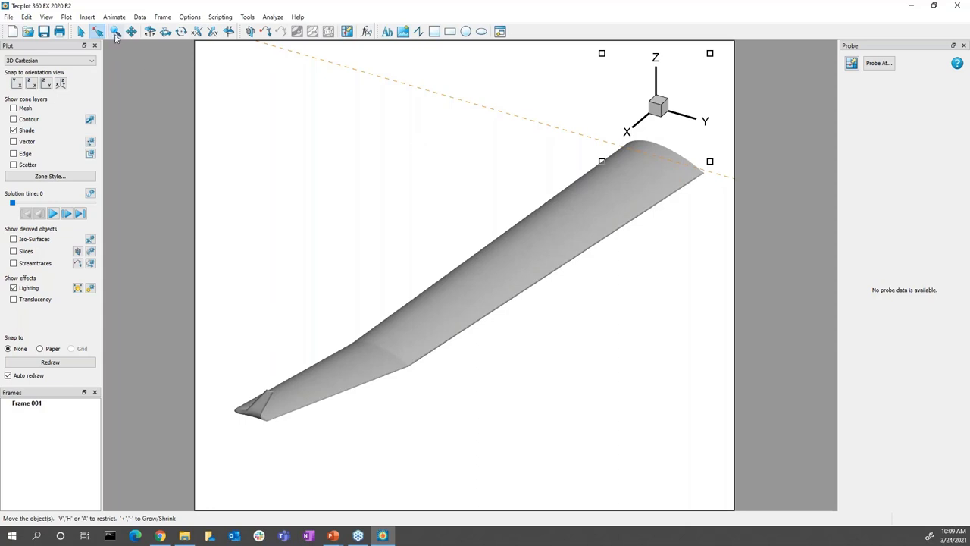
# Zoom in closely on the middle of the wing surface.
pyautogui.click(115, 31)
pyautogui.moveTo(450, 271); pyautogui.dragTo(574, 329)
pyautogui.click(525, 288)
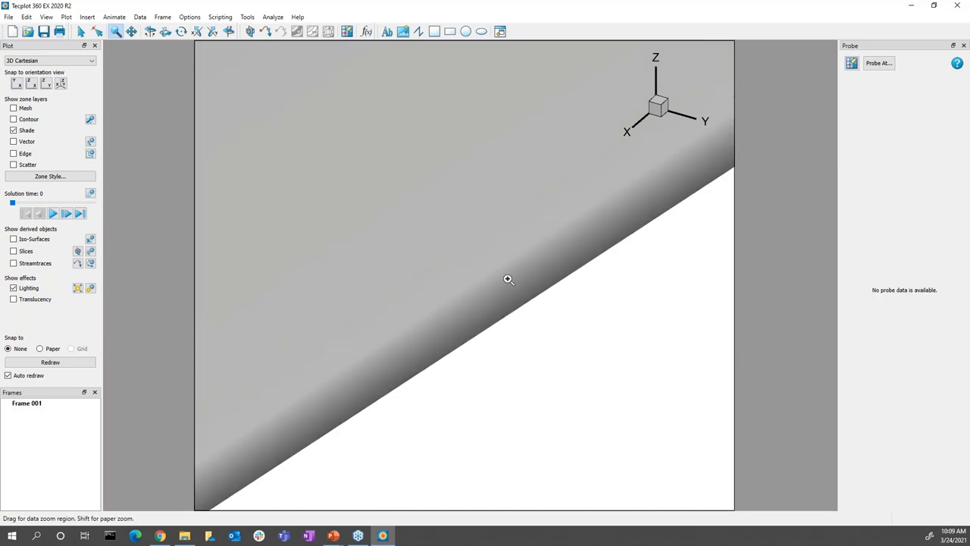
pyautogui.scroll(-3, 450, 241)
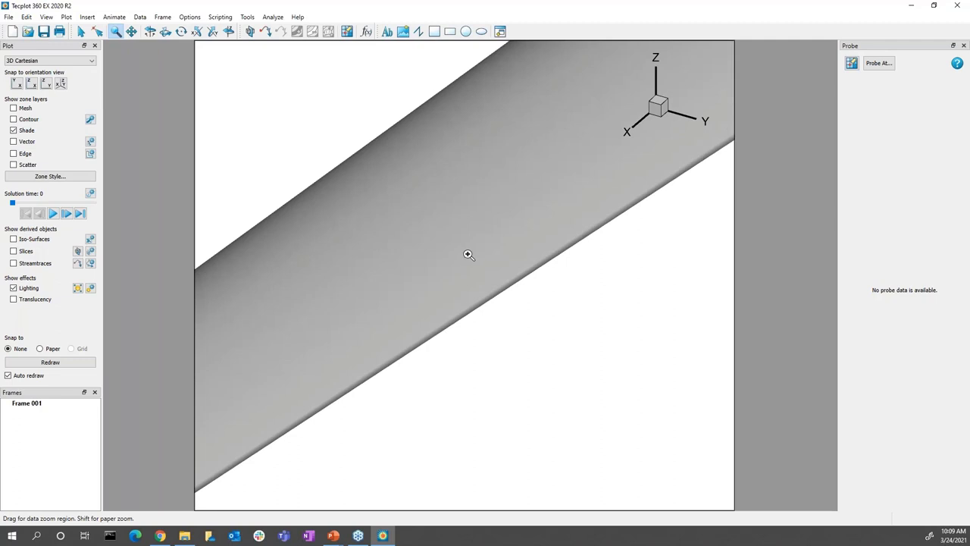
# Fit the whole wing back into the frame and pan it slightly left.
pyautogui.hotkey('ctrl', 'f')
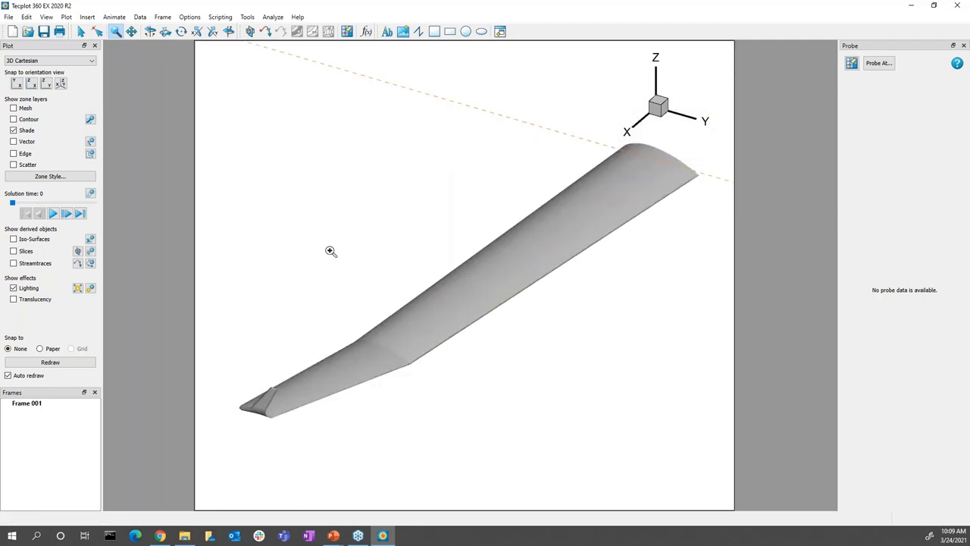
pyautogui.click(48, 17)
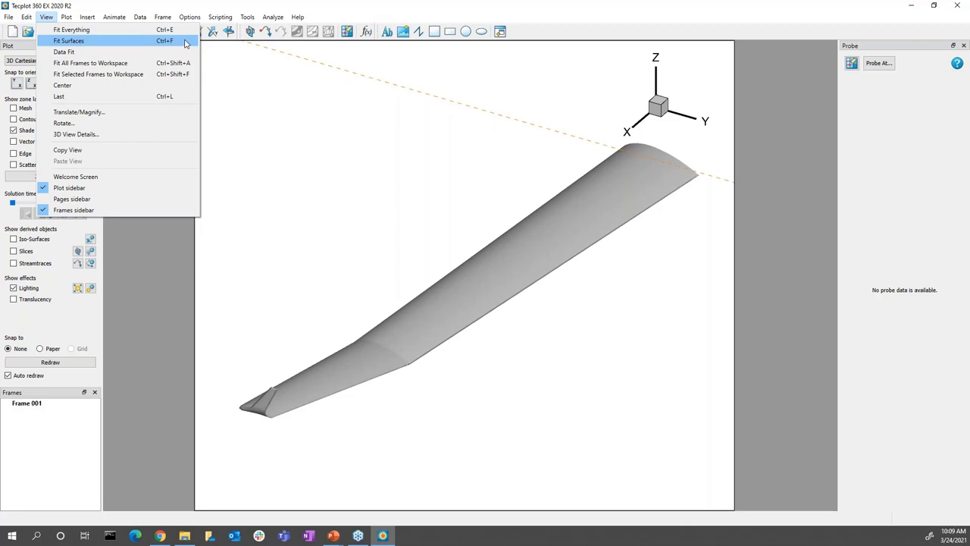
pyautogui.click(245, 75)
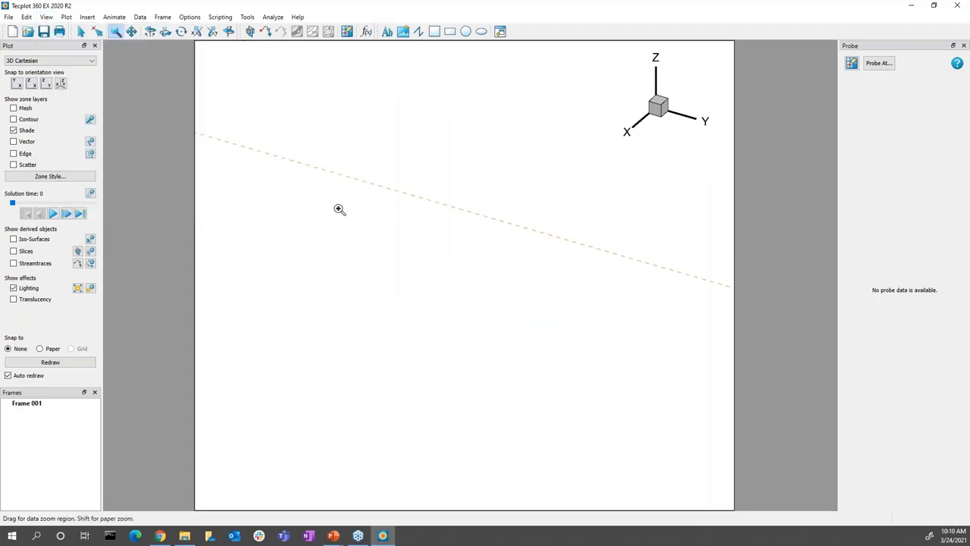
pyautogui.hotkey('ctrl', 'z')
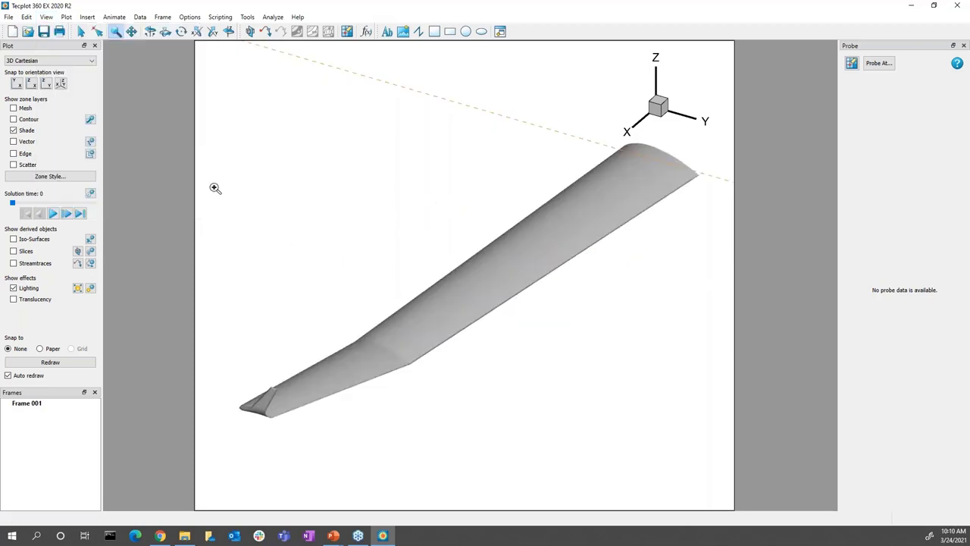
pyautogui.click(131, 31)
pyautogui.moveTo(635, 343); pyautogui.dragTo(591, 320)
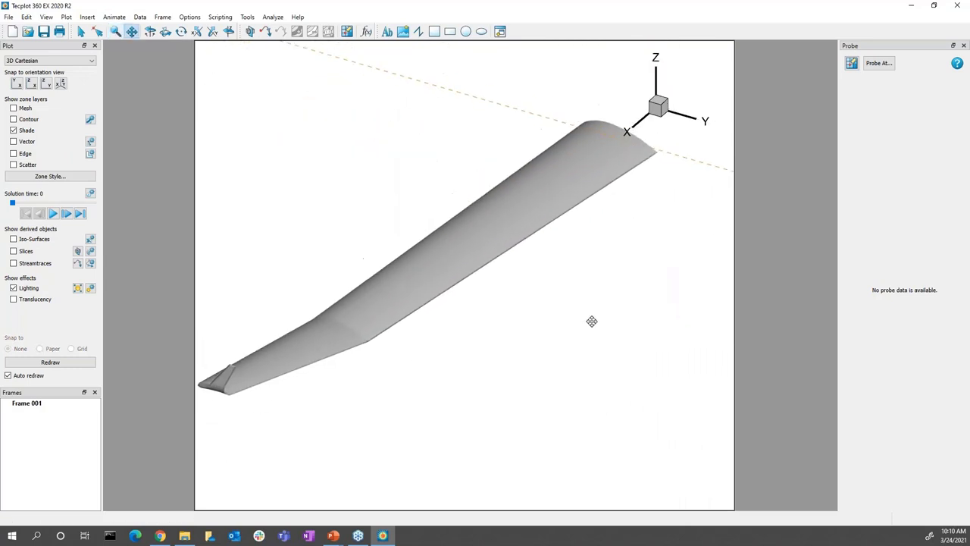
# Rotate the wing freely and about the Z axis, then refit it with Ctrl+F.
pyautogui.click(150, 31)
pyautogui.moveTo(418, 353); pyautogui.dragTo(452, 336)
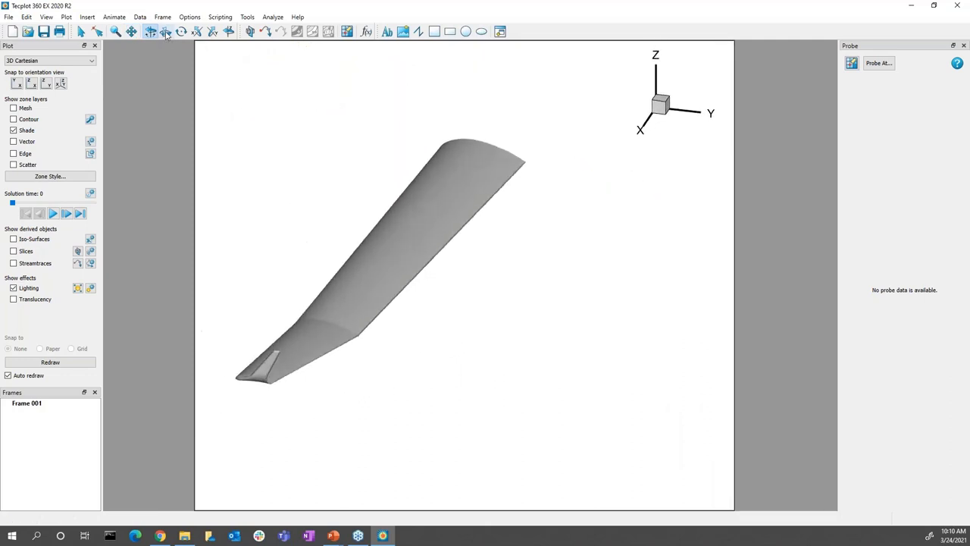
pyautogui.click(229, 33)
pyautogui.moveTo(495, 284); pyautogui.dragTo(464, 471)
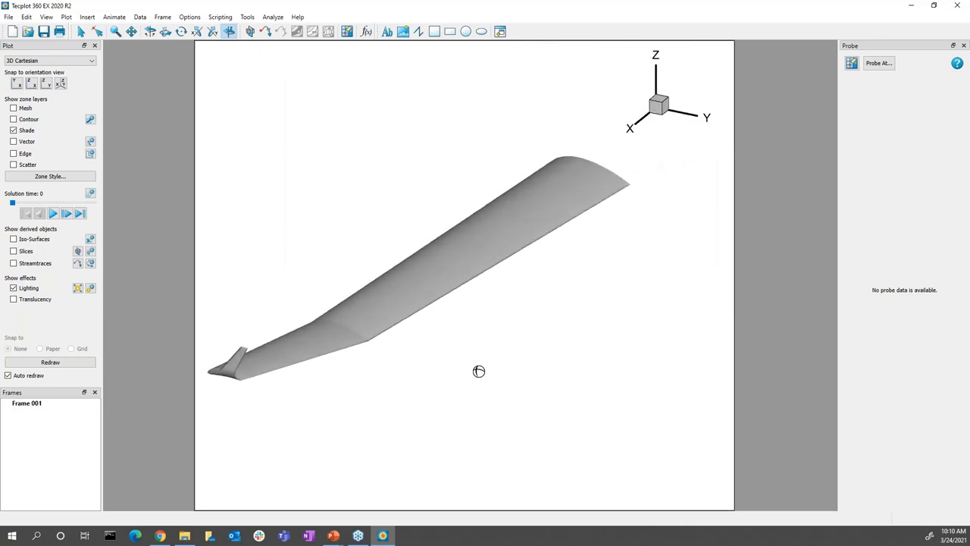
pyautogui.moveTo(559, 207); pyautogui.dragTo(514, 376, button='middle')
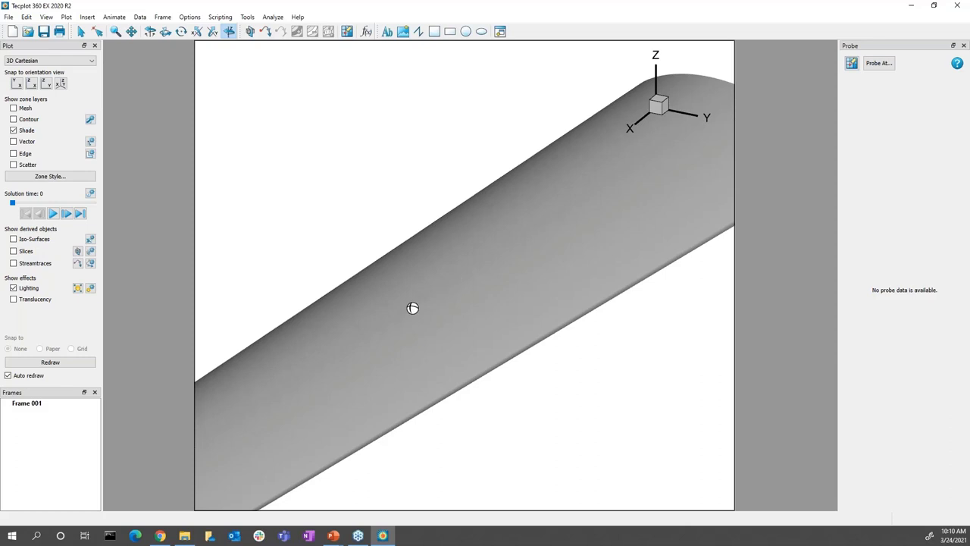
pyautogui.moveTo(624, 376); pyautogui.dragTo(543, 236)
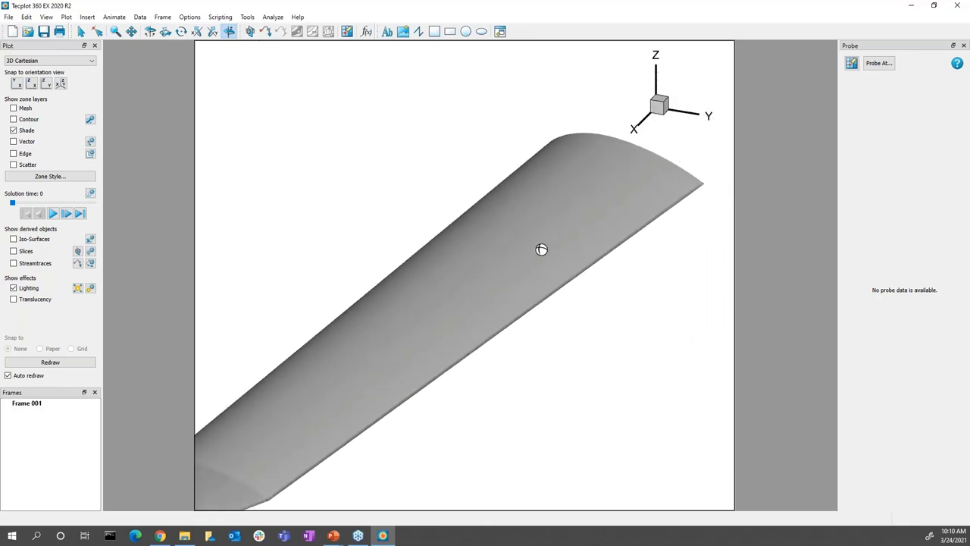
pyautogui.hotkey('ctrl', 'f')
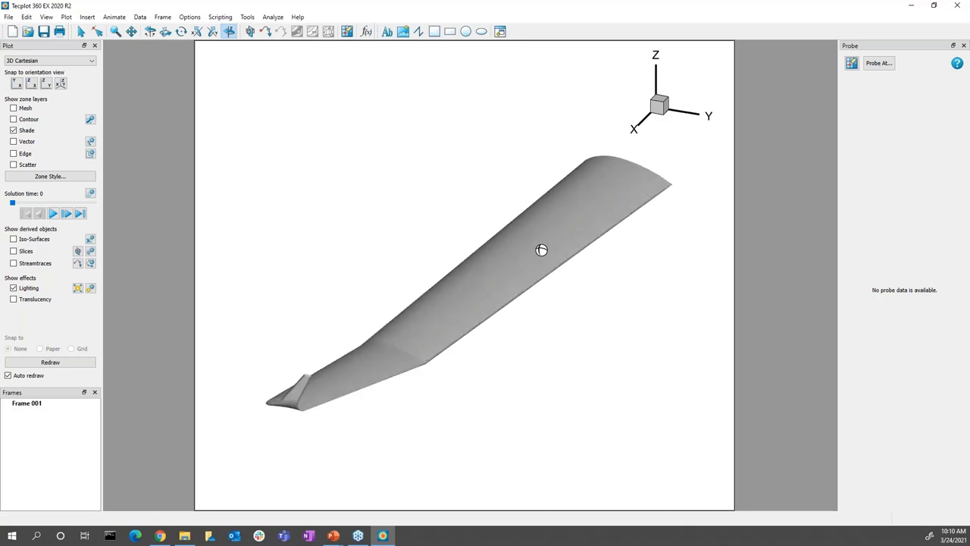
pyautogui.click(81, 31)
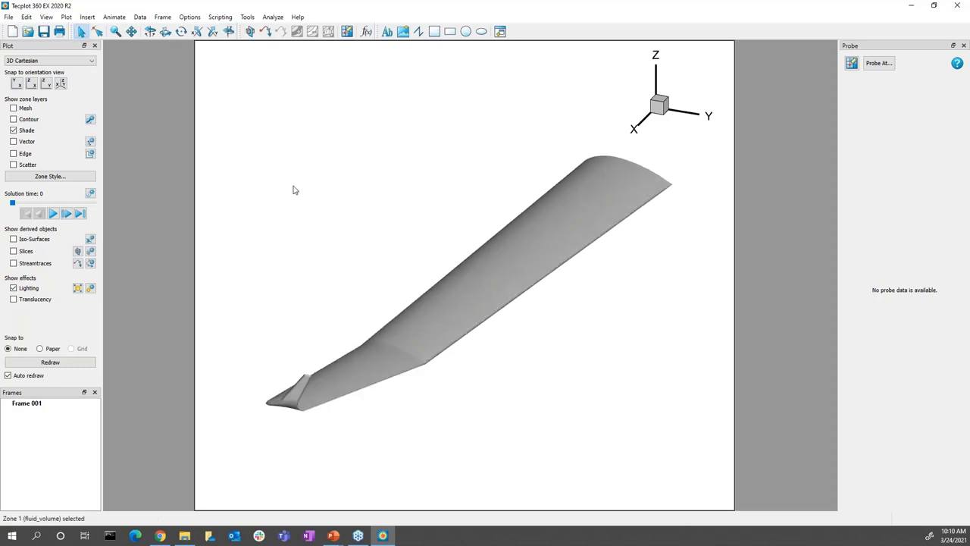
# Open Data Set Information from the Data menu, then move and enlarge its window.
pyautogui.click(140, 16)
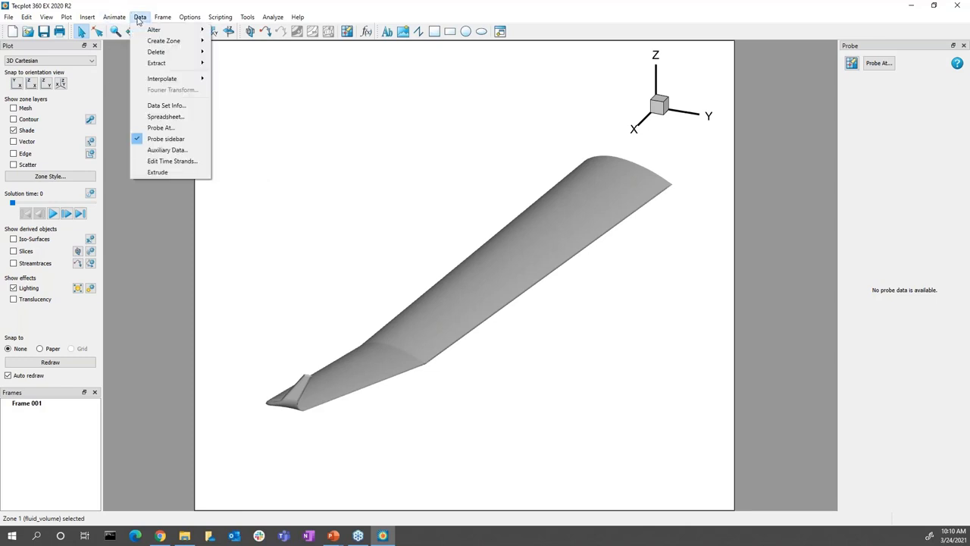
pyautogui.click(163, 106)
pyautogui.moveTo(434, 154); pyautogui.dragTo(245, 61)
pyautogui.moveTo(390, 289); pyautogui.dragTo(404, 457)
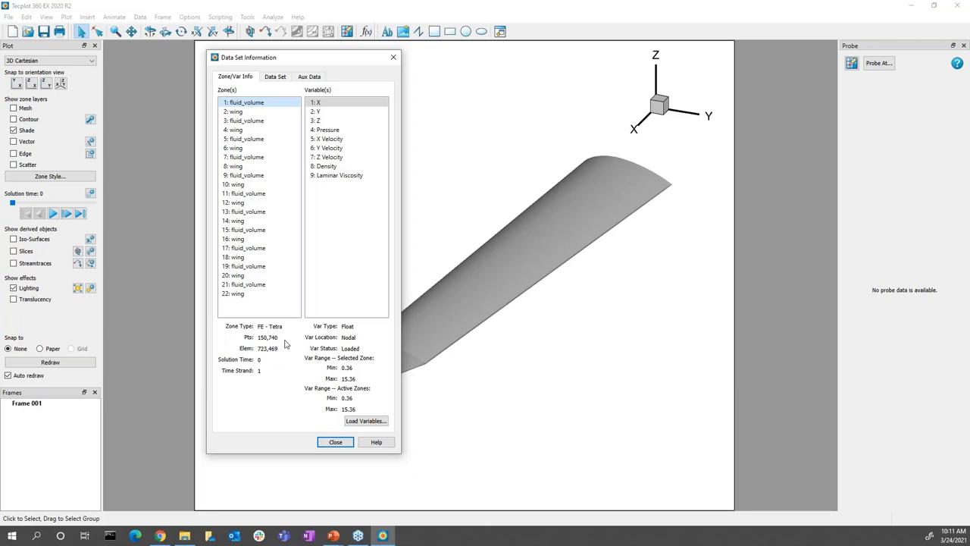
# Step through the zone list from zone 2: wing down to zone 21 and back up.
pyautogui.click(266, 111)
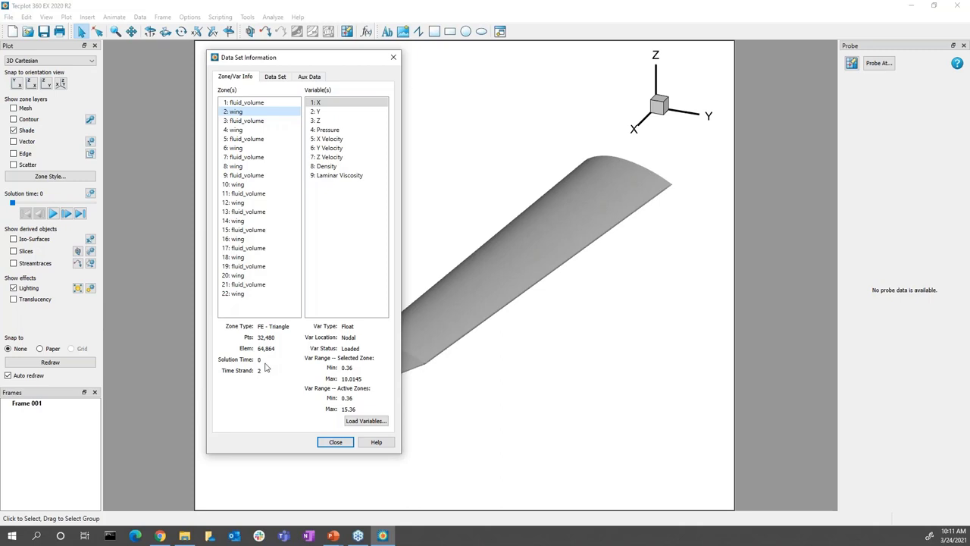
pyautogui.press('Down')
pyautogui.press('Down')
pyautogui.press('Down')
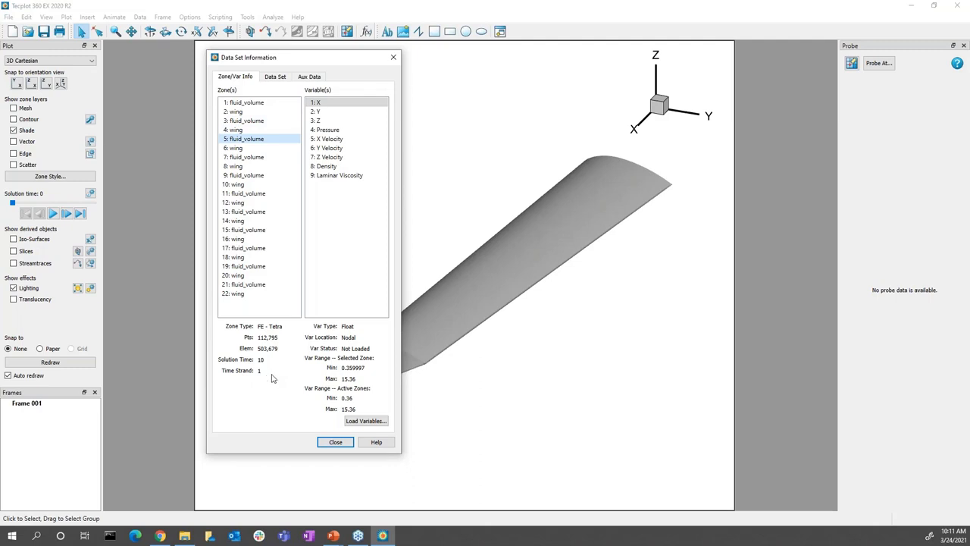
pyautogui.press('Down')
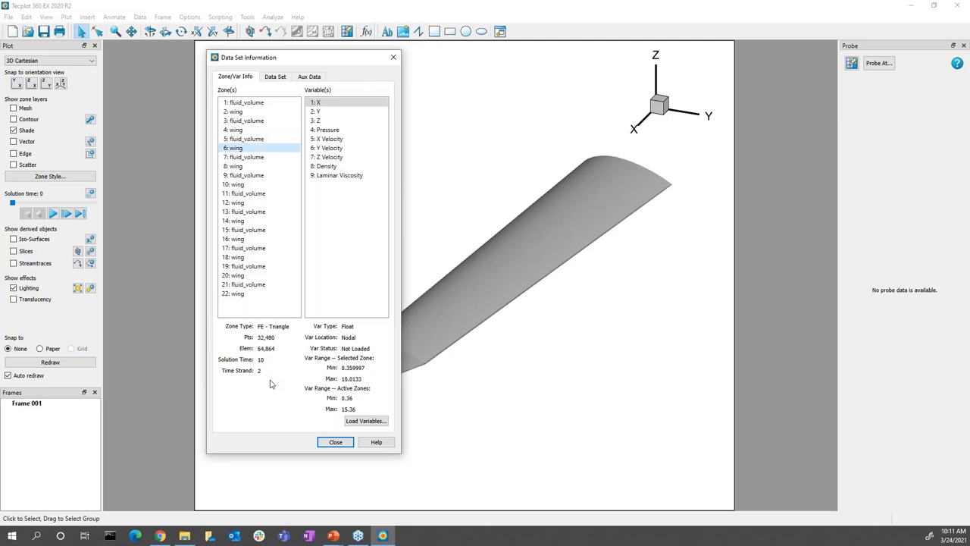
pyautogui.press('Down')
pyautogui.press('Down')
pyautogui.press('Down')
pyautogui.press('Down')
pyautogui.press('Down')
pyautogui.press('Down')
pyautogui.press('Down')
pyautogui.press('Down')
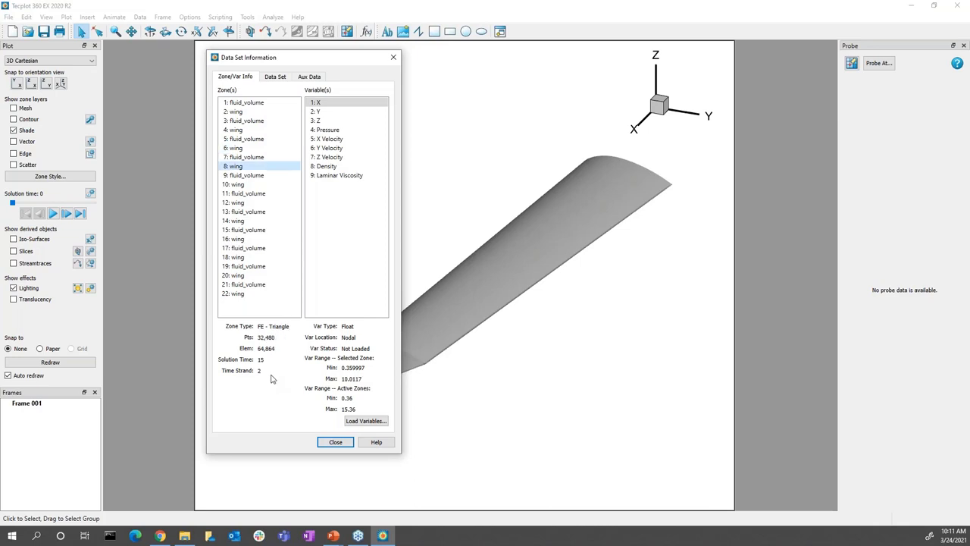
pyautogui.press('Down')
pyautogui.press('Down')
pyautogui.press('Down')
pyautogui.press('Down')
pyautogui.press('Down')
pyautogui.press('Down')
pyautogui.press('Down')
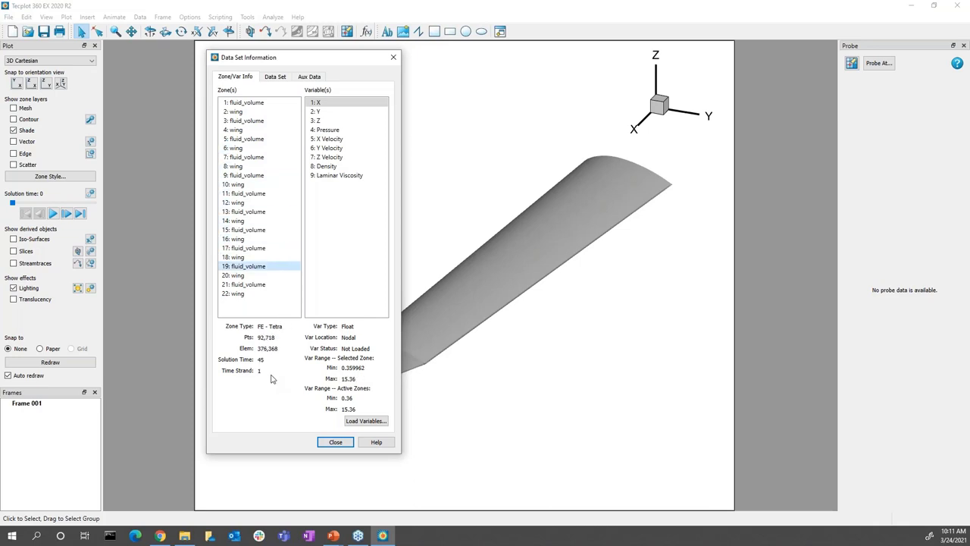
pyautogui.press('Up')
pyautogui.press('Up')
pyautogui.press('Up')
pyautogui.press('Up')
pyautogui.press('Up')
pyautogui.press('Up')
pyautogui.press('Up')
pyautogui.press('Up')
pyautogui.press('Up')
pyautogui.press('Up')
pyautogui.press('Up')
pyautogui.press('Up')
pyautogui.press('Up')
pyautogui.press('Up')
pyautogui.press('Up')
pyautogui.press('Up')
pyautogui.press('Up')
pyautogui.press('Up')
pyautogui.press('Up')
pyautogui.press('Up')
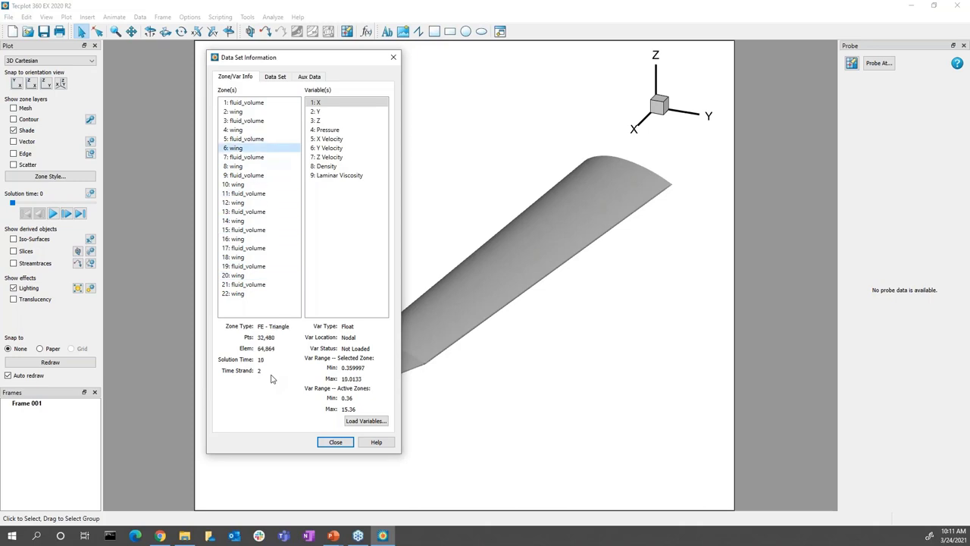
pyautogui.click(273, 379)
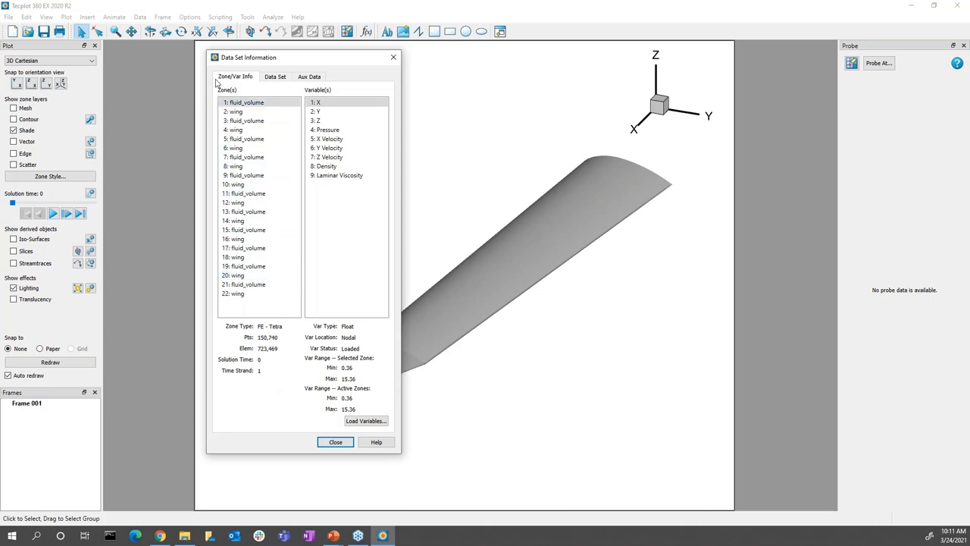
# Show the Data Set tab and highlight the unsteady_wing.plt source file path.
pyautogui.click(280, 78)
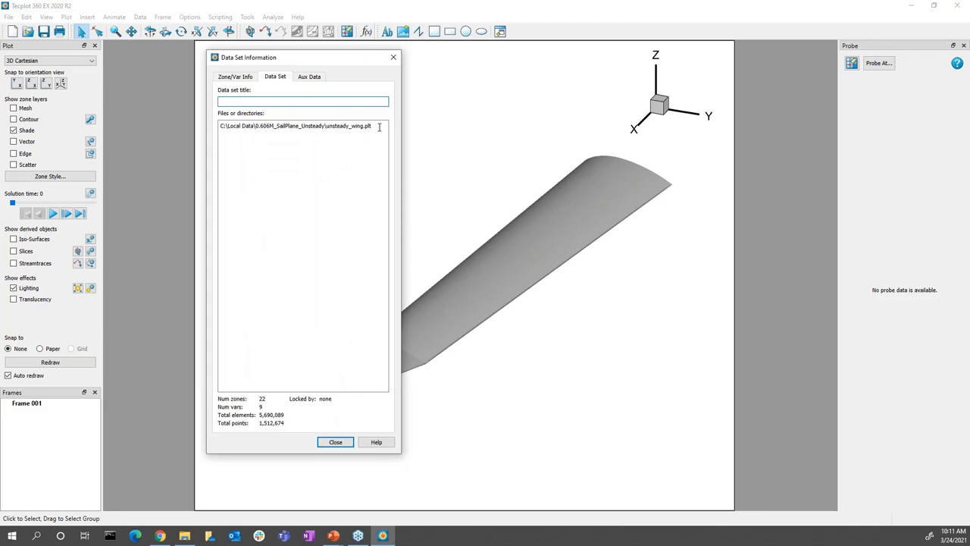
pyautogui.moveTo(380, 127); pyautogui.dragTo(199, 118)
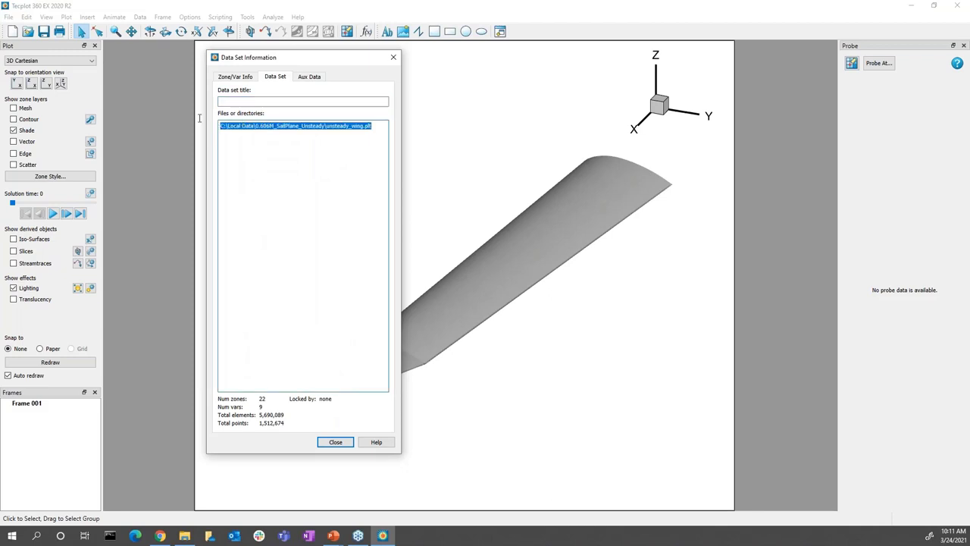
pyautogui.click(325, 212)
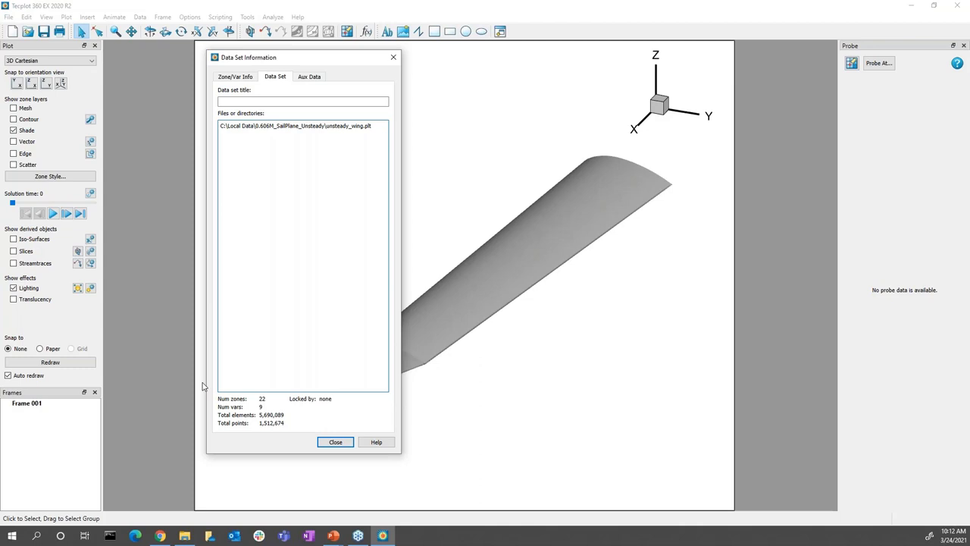
# Check Aux Data for zone 2: wing and for the data set, then close the dialog.
pyautogui.click(311, 77)
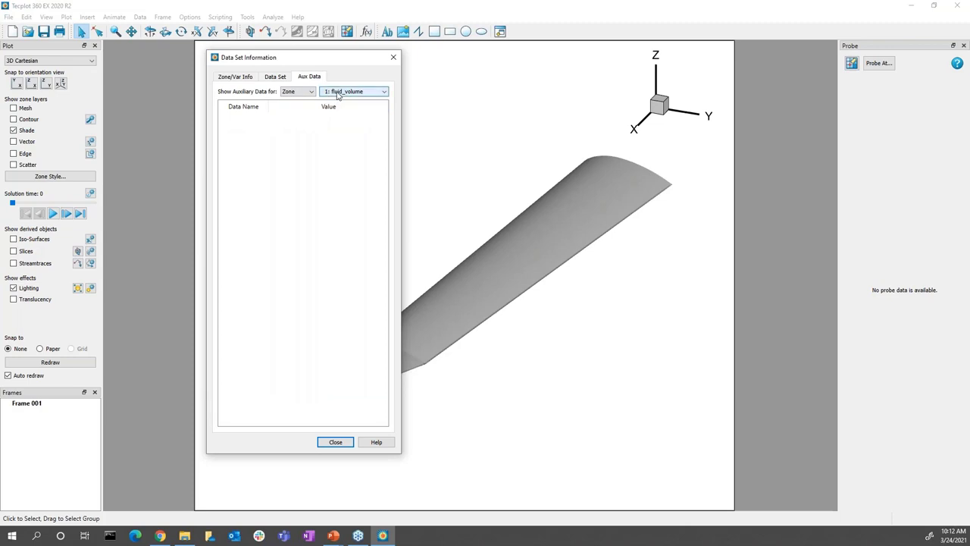
pyautogui.click(338, 93)
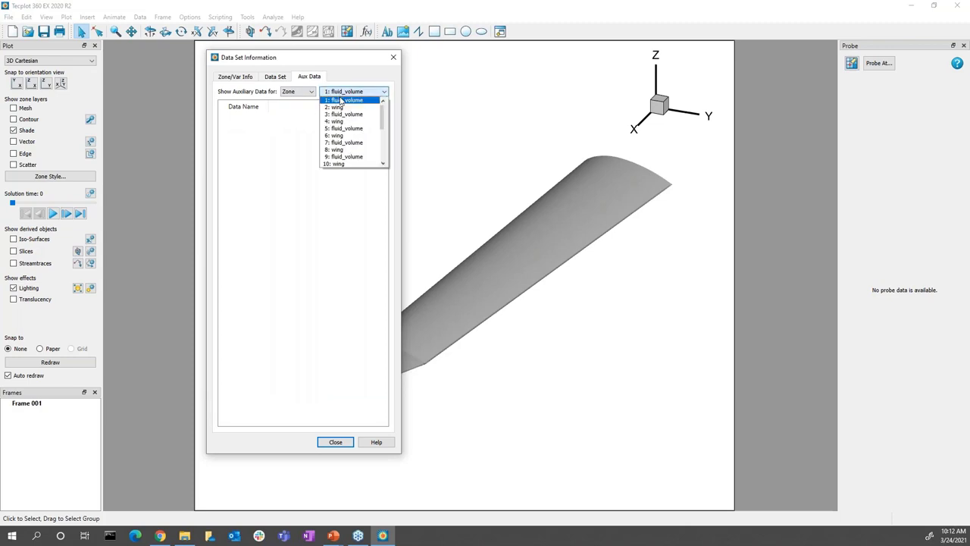
pyautogui.click(345, 111)
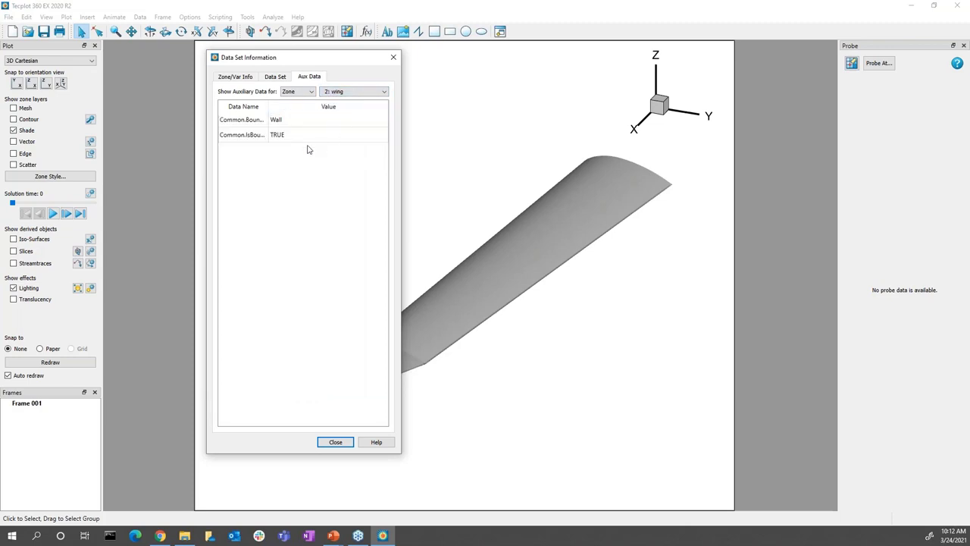
pyautogui.click(297, 92)
pyautogui.click(292, 101)
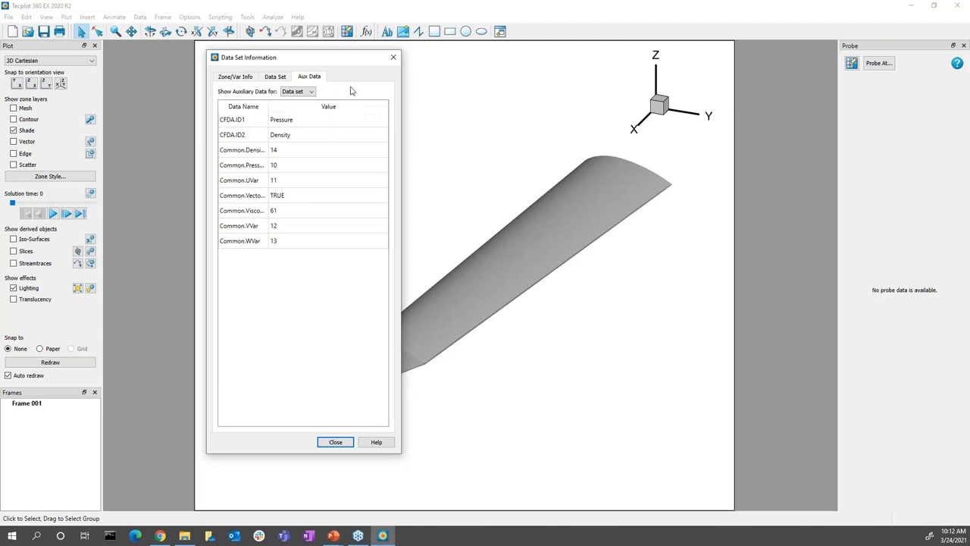
pyautogui.click(250, 77)
pyautogui.click(394, 59)
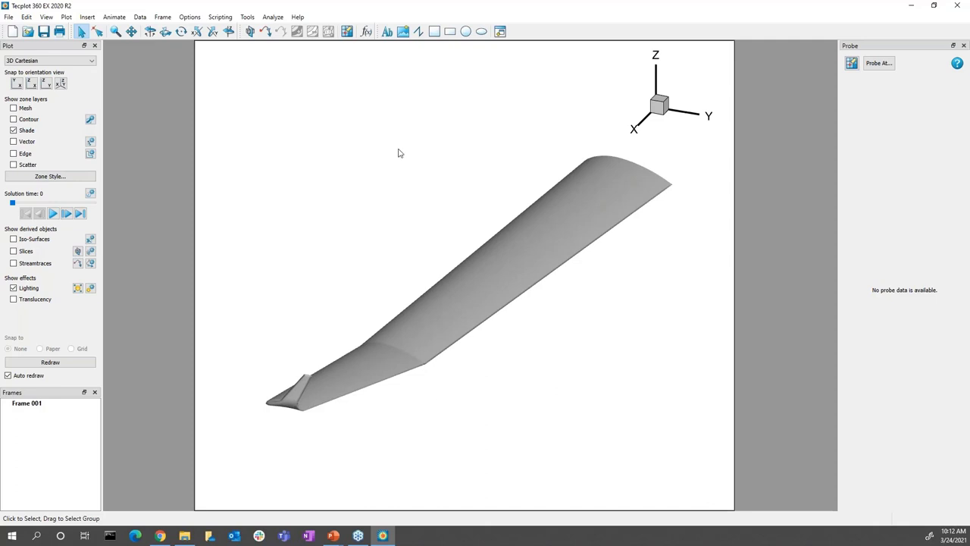
# Turn on the wing's mesh from Quick Edit and zoom in to see its triangles.
pyautogui.rightClick(519, 234)
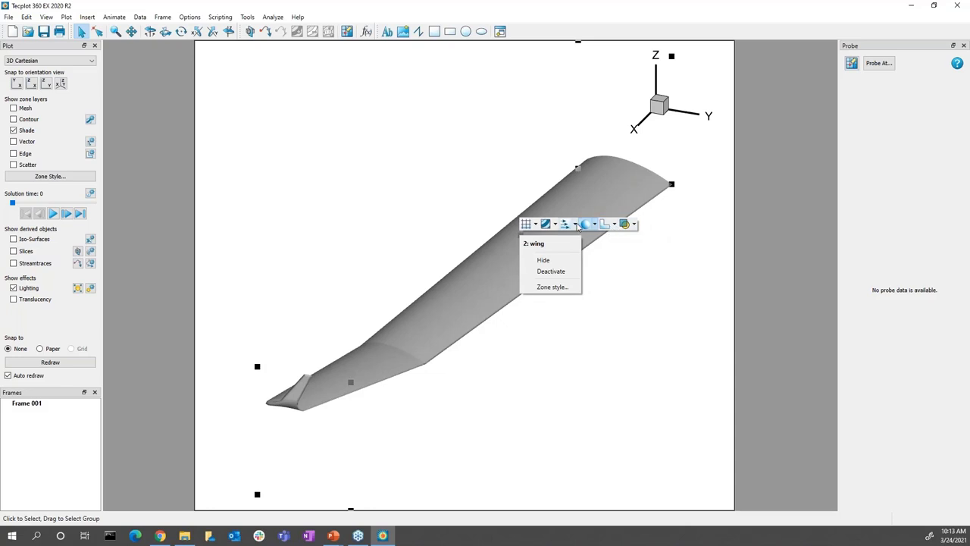
pyautogui.click(526, 226)
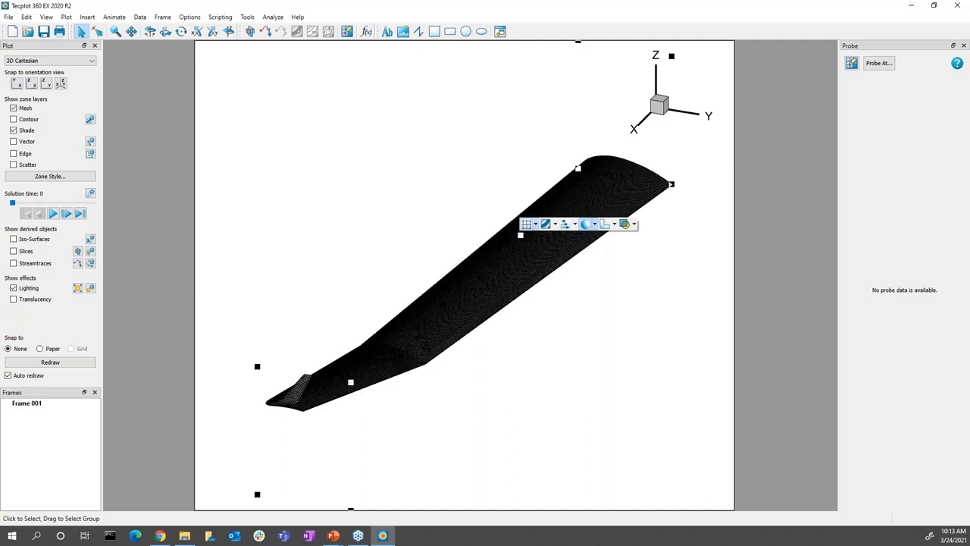
pyautogui.click(553, 310)
pyautogui.moveTo(481, 273); pyautogui.dragTo(453, 199, button='middle')
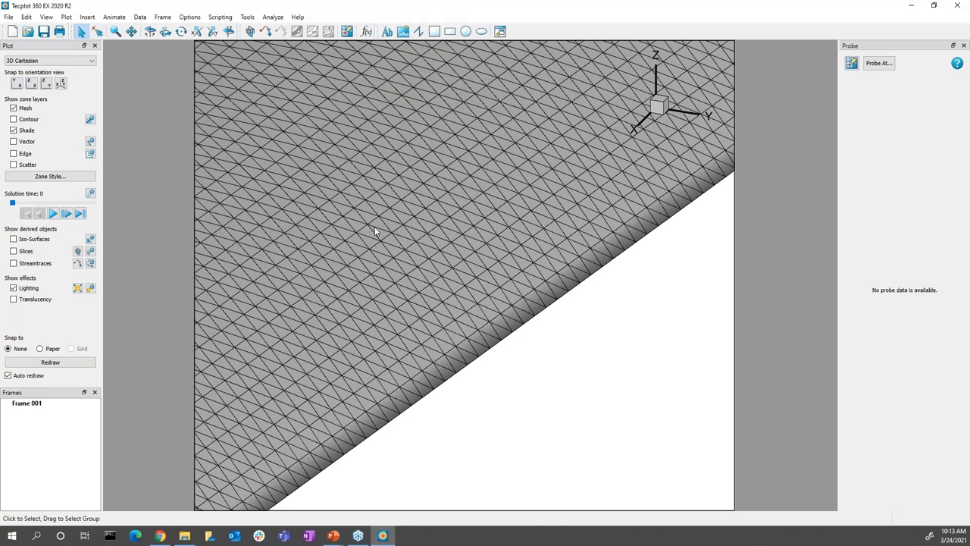
# Set the wing zone's mesh colour to red in Zone Style, then close the dialog.
pyautogui.rightClick(421, 163)
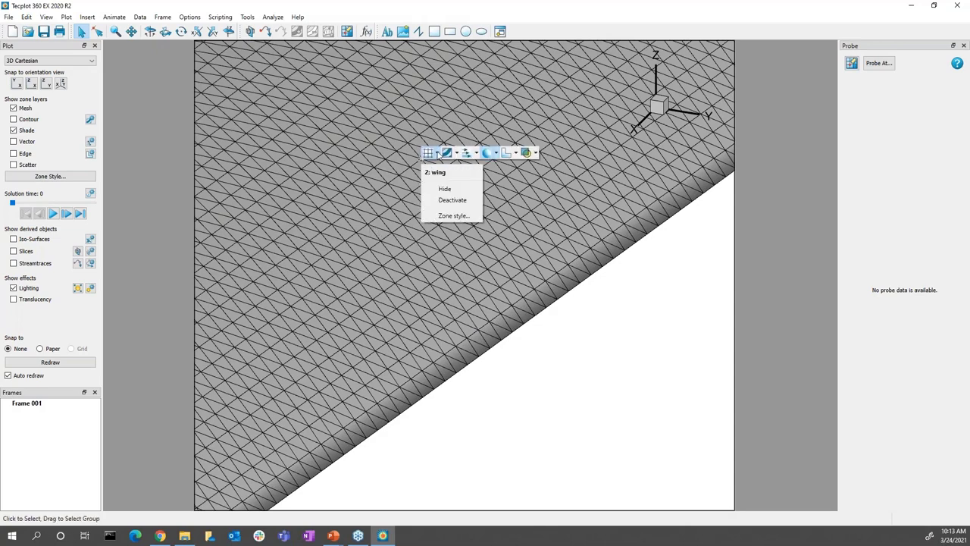
pyautogui.click(438, 154)
pyautogui.click(450, 193)
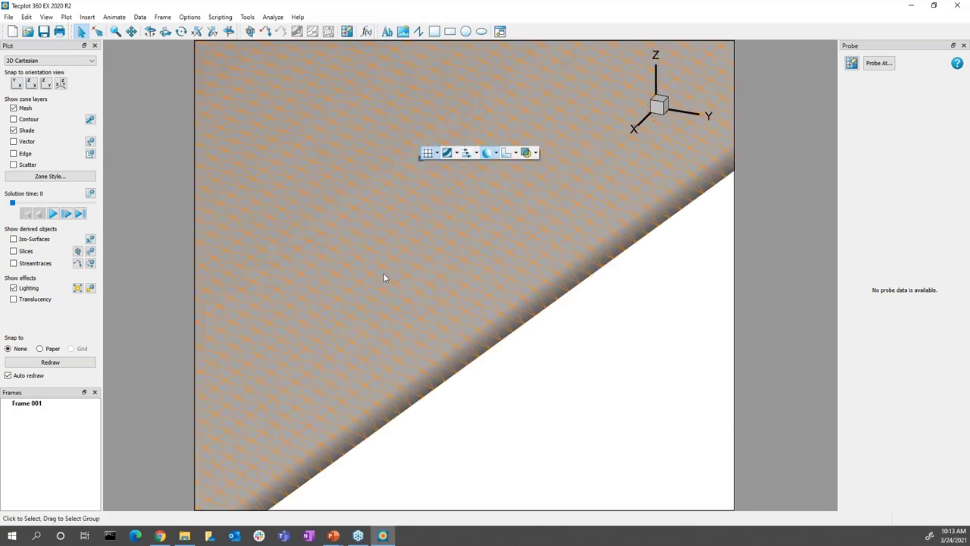
pyautogui.doubleClick(449, 215)
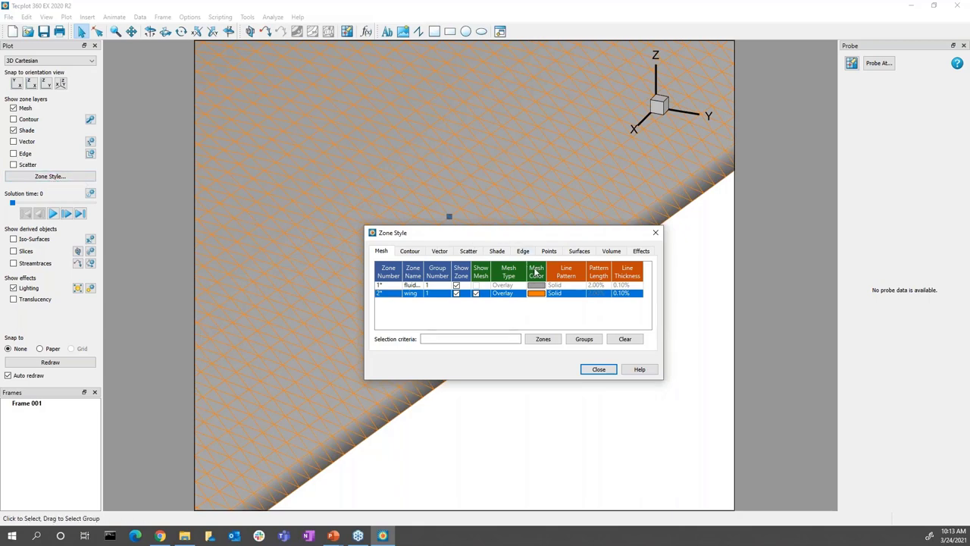
pyautogui.click(541, 299)
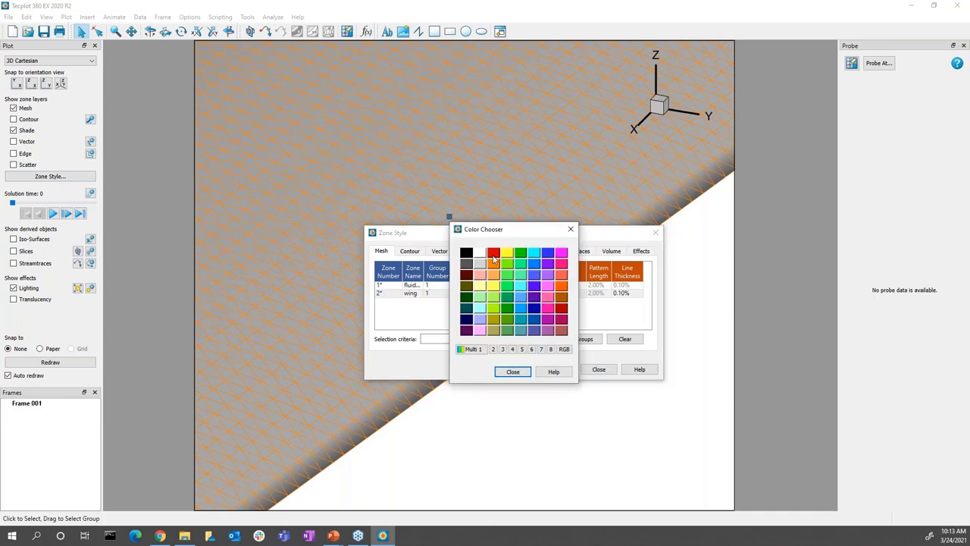
pyautogui.click(493, 251)
pyautogui.moveTo(528, 234); pyautogui.dragTo(561, 311)
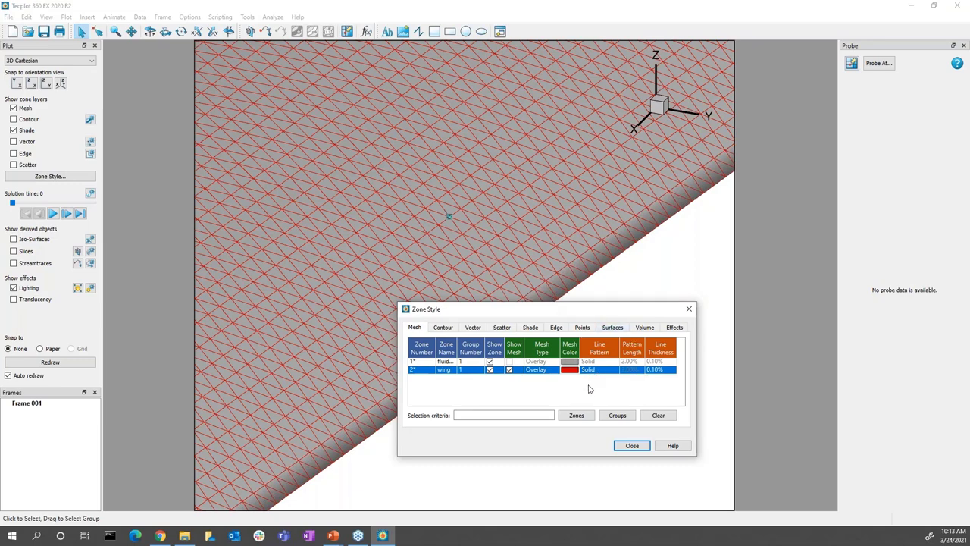
pyautogui.click(634, 447)
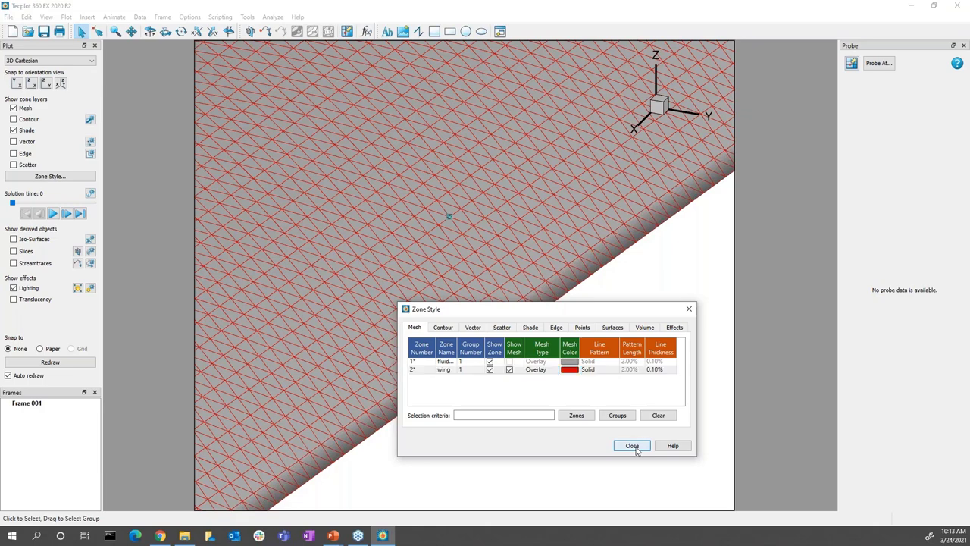
# Flood the wing with Pressure contours, fit it to view and shift it left of the legend.
pyautogui.rightClick(421, 158)
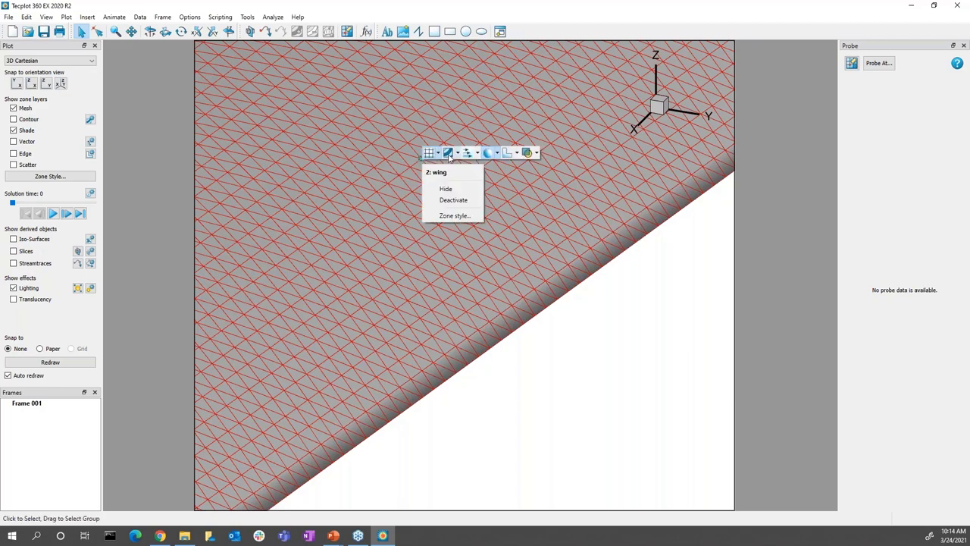
pyautogui.click(448, 154)
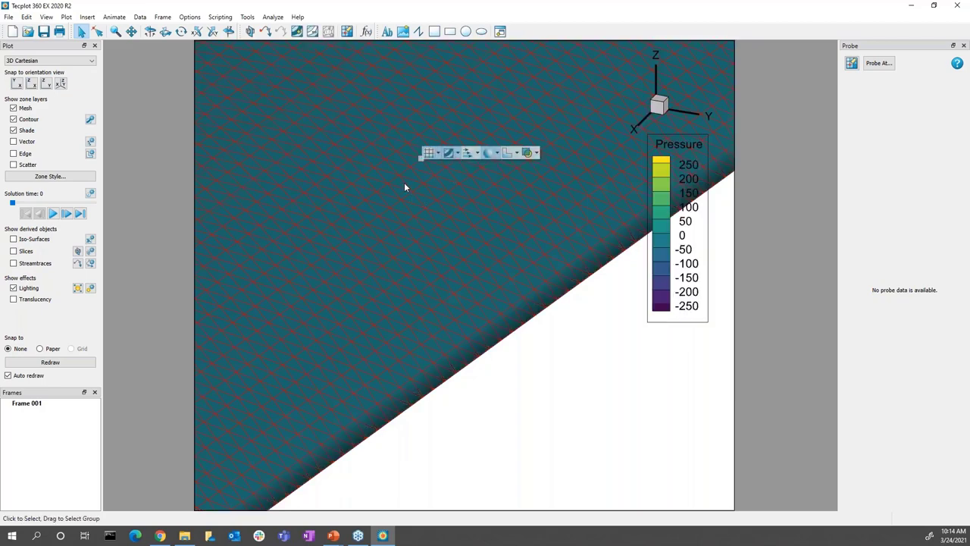
pyautogui.click(456, 307)
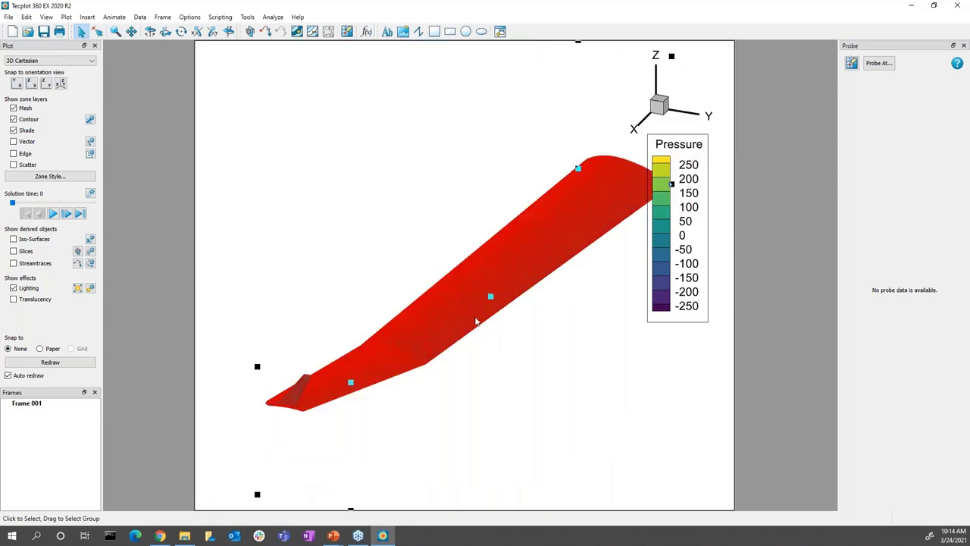
pyautogui.rightClick(485, 280)
pyautogui.click(497, 285)
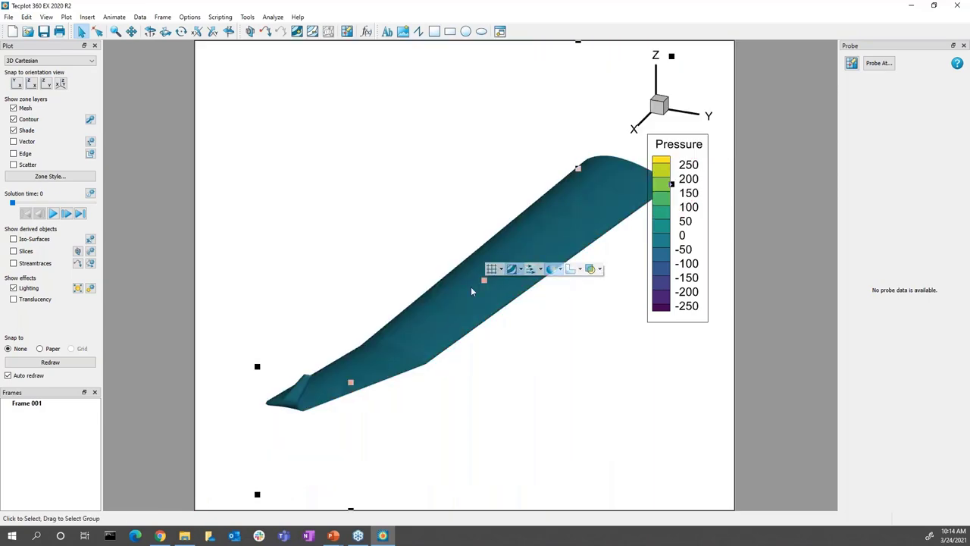
pyautogui.moveTo(521, 382); pyautogui.dragTo(498, 307, button='middle')
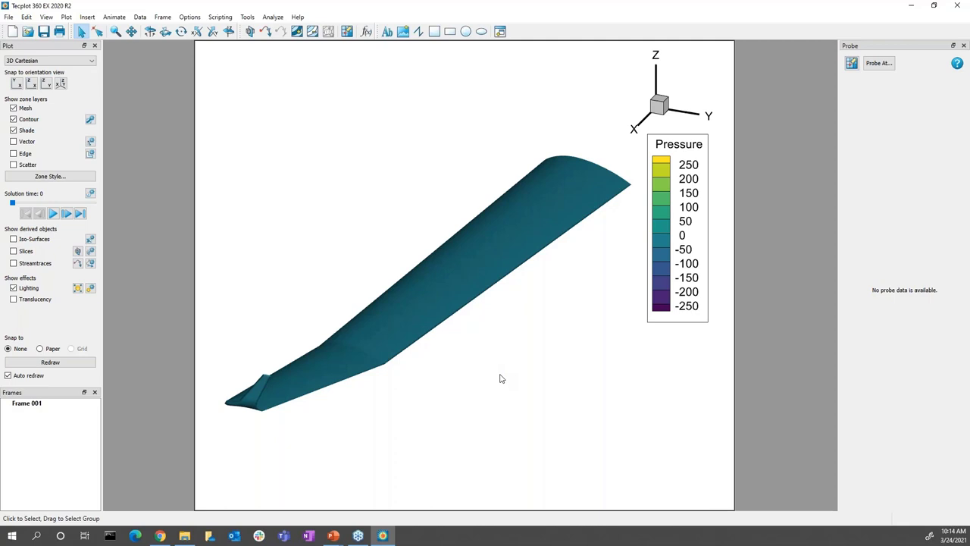
# Turn off the wing's contour flooding, then toggle its shading off and back on.
pyautogui.rightClick(444, 281)
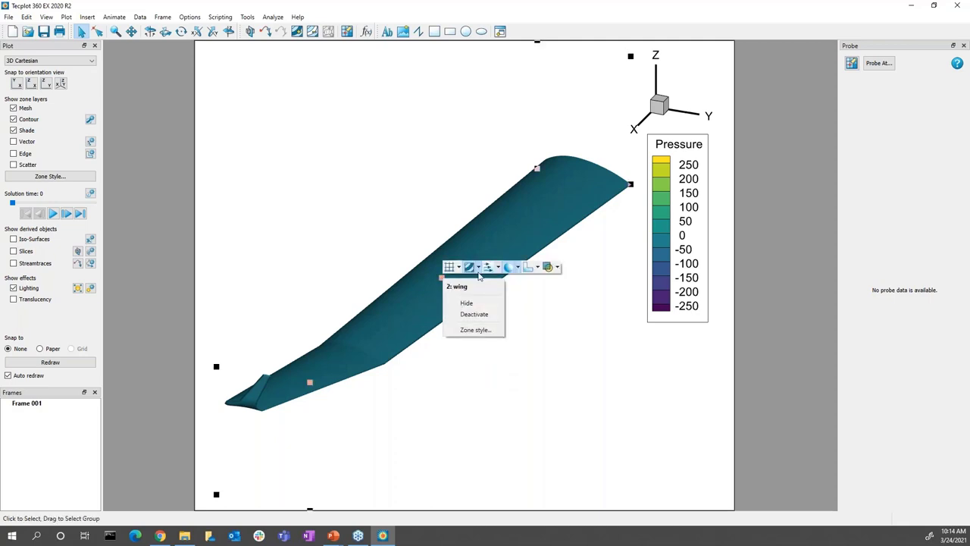
pyautogui.click(470, 270)
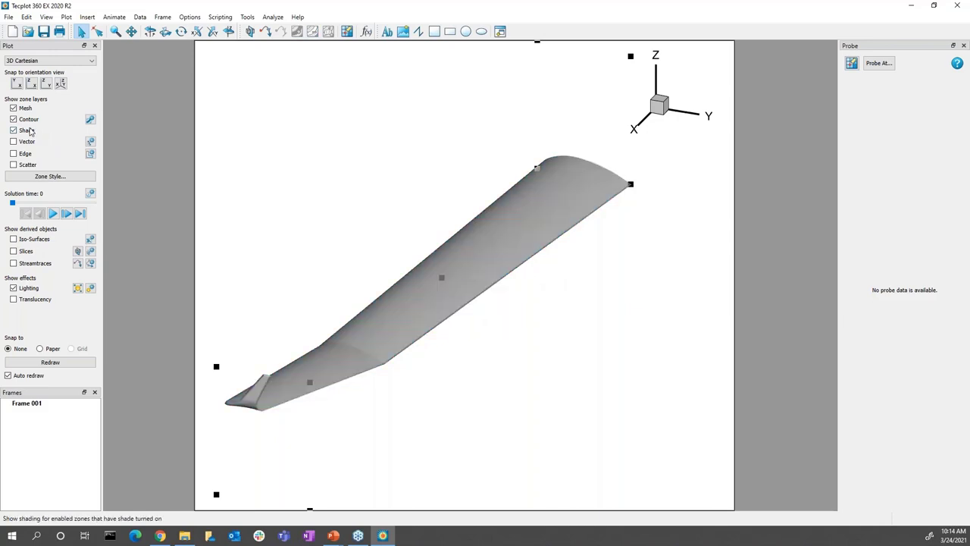
pyautogui.click(31, 131)
pyautogui.click(30, 130)
# Try a dark grey solid colour on the wing, then deselect it.
pyautogui.rightClick(463, 258)
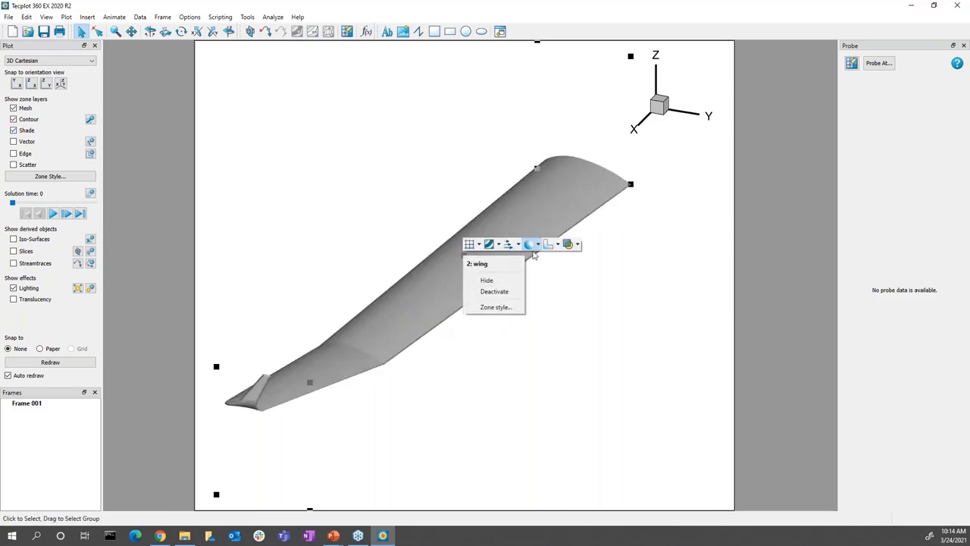
pyautogui.click(541, 245)
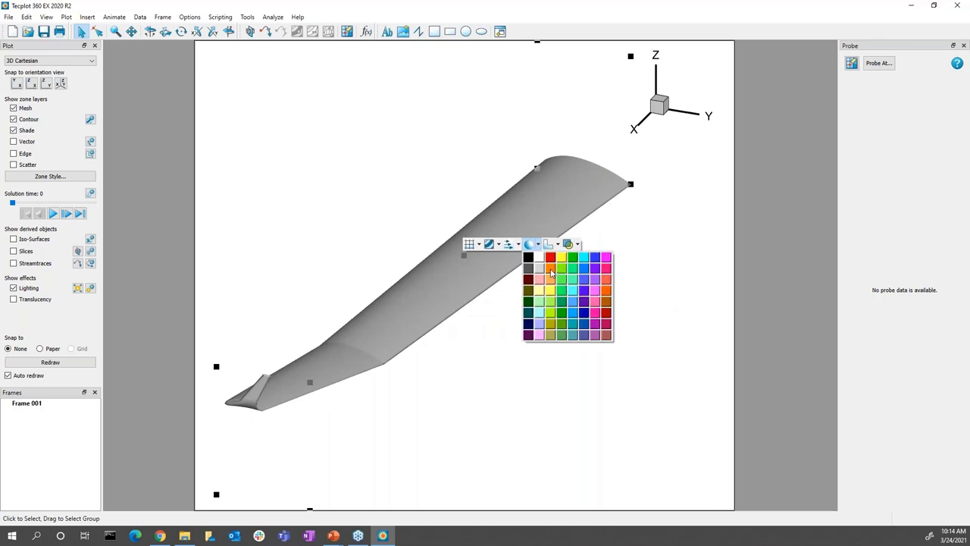
pyautogui.click(529, 269)
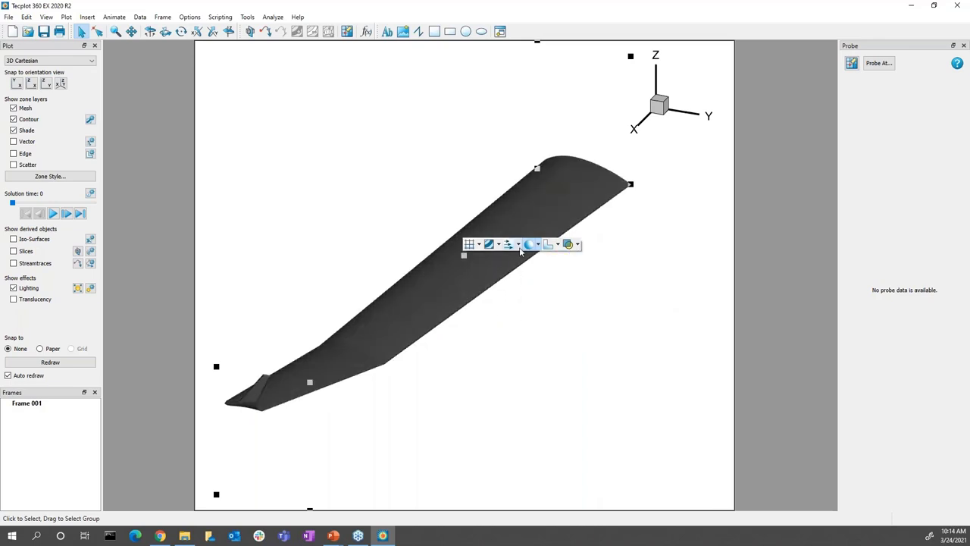
pyautogui.click(538, 245)
pyautogui.click(412, 160)
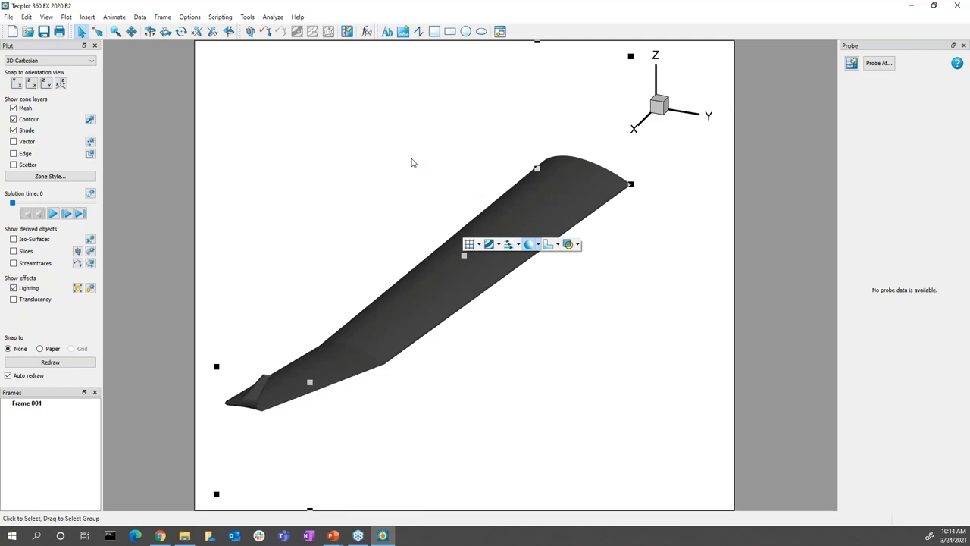
pyautogui.click(458, 205)
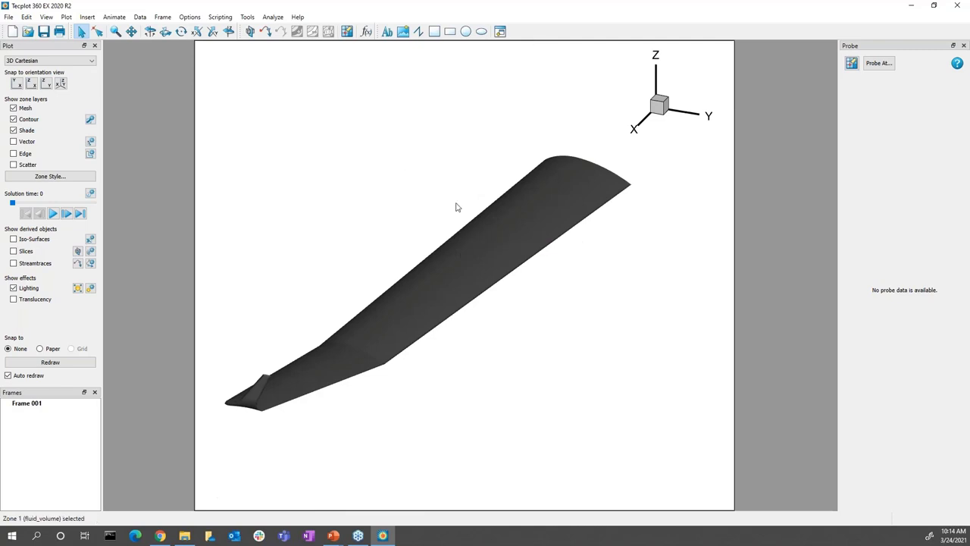
# Reselect the wing, flood it with Pressure contours and turn off the shade layer.
pyautogui.click(474, 265)
pyautogui.click(498, 257)
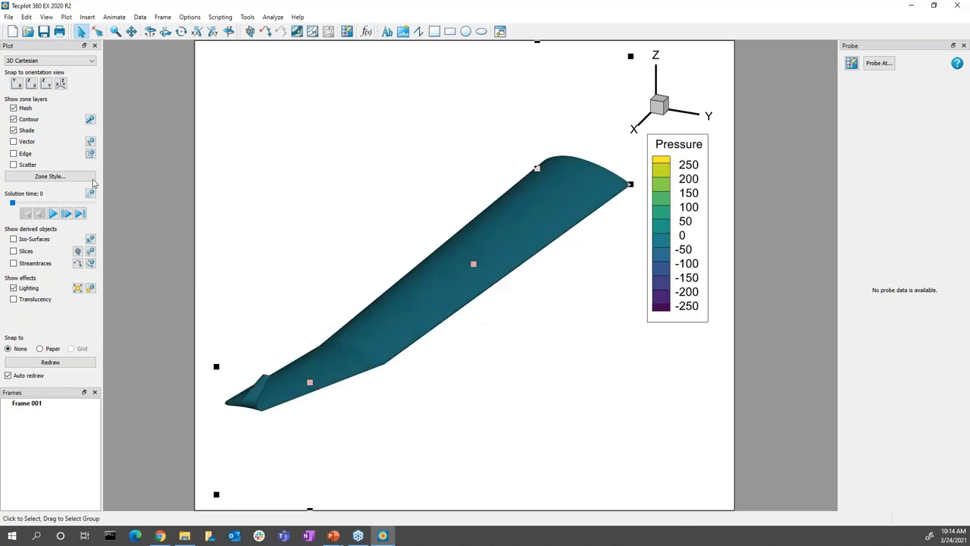
pyautogui.click(32, 134)
# Deselect the wing and step and play the solution time forward to 50.
pyautogui.click(491, 348)
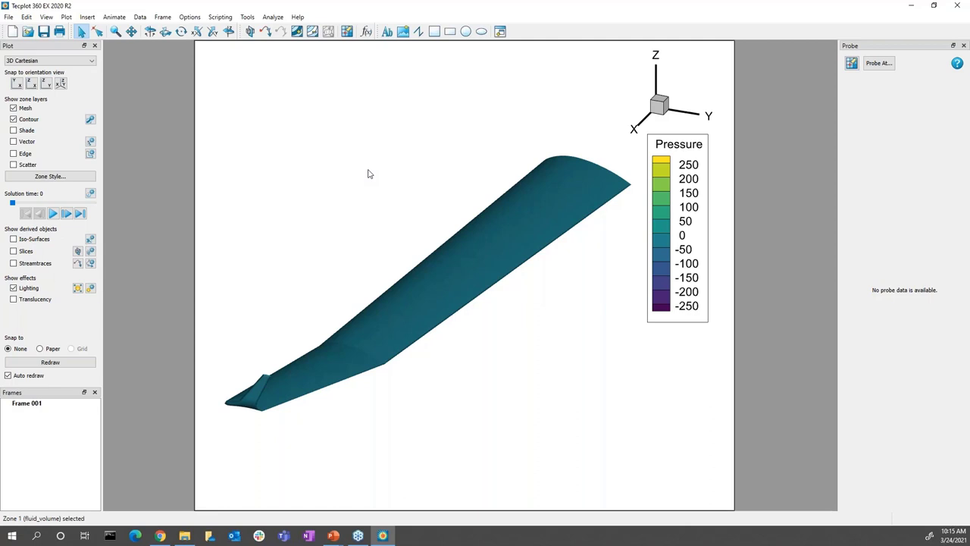
pyautogui.click(67, 214)
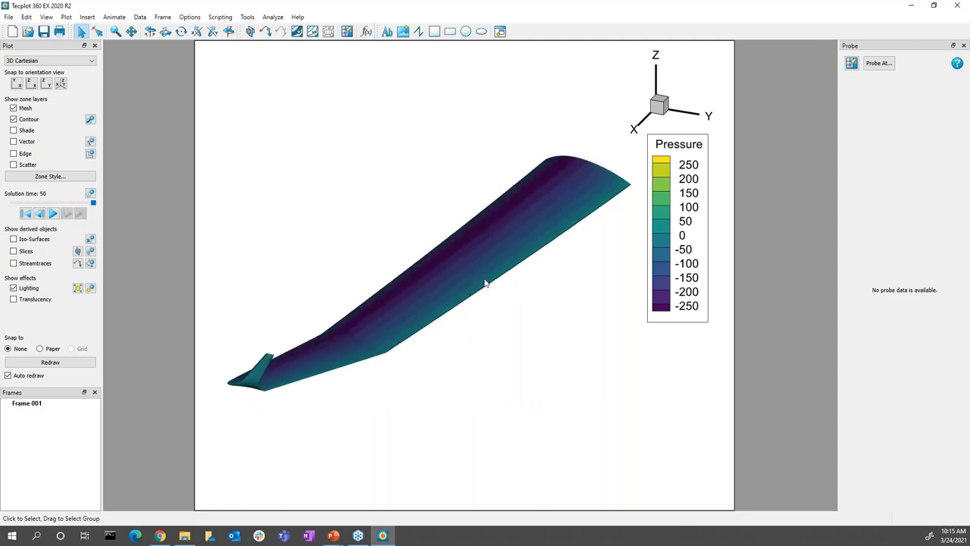
pyautogui.click(53, 213)
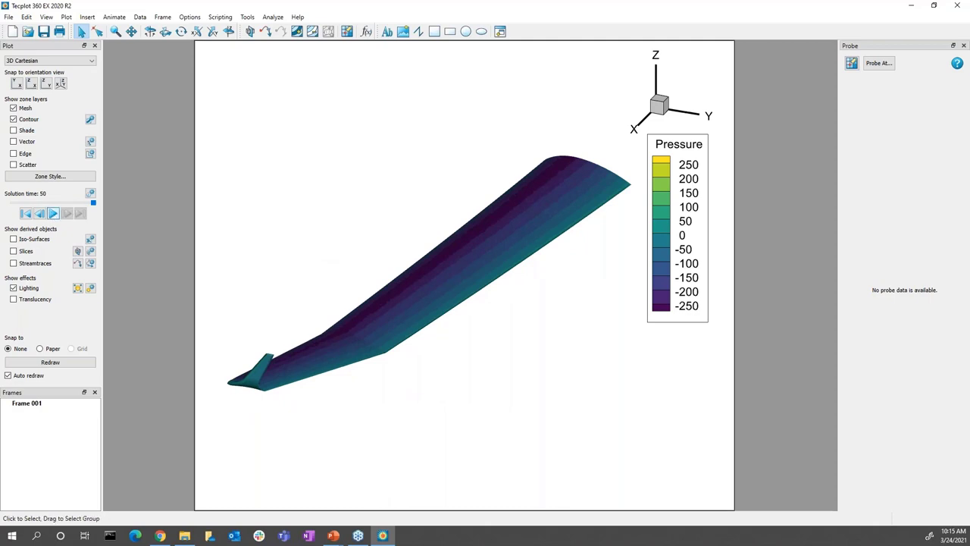
pyautogui.click(90, 193)
# Limit the time animation speed to 6 frames per second and play it back.
pyautogui.moveTo(491, 179); pyautogui.dragTo(316, 64)
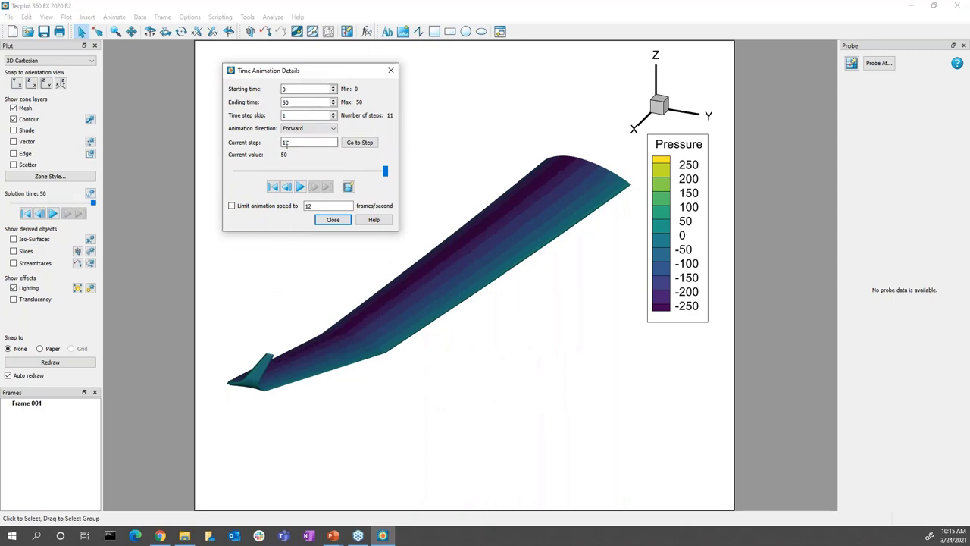
pyautogui.click(231, 206)
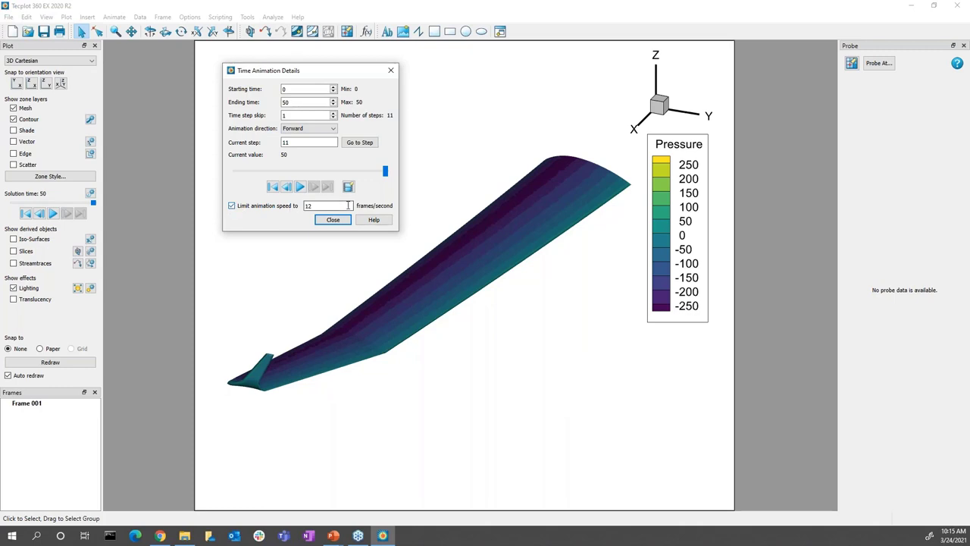
pyautogui.write('6')
pyautogui.click(300, 188)
pyautogui.click(332, 220)
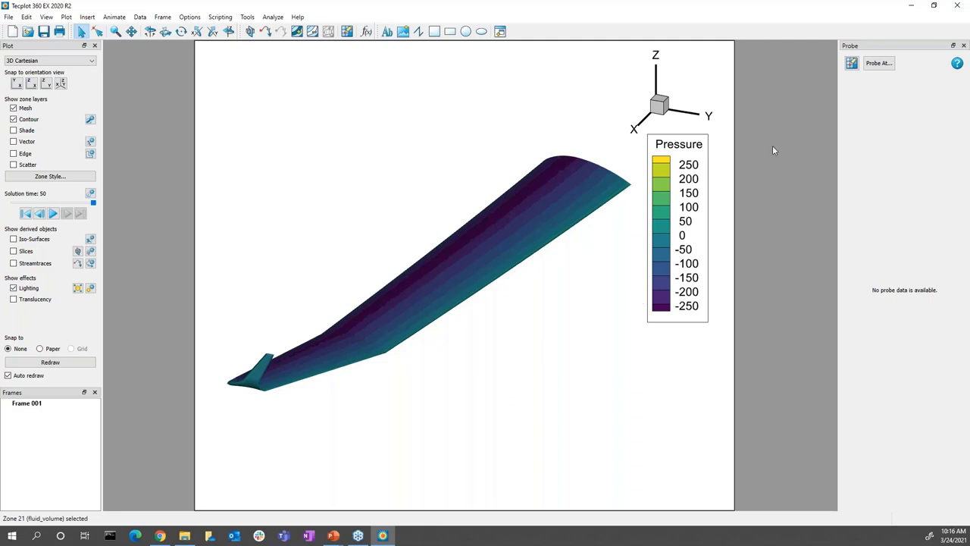
# Probe the wing surface, widen the Probe panel and zoom in closely on the wing.
pyautogui.click(347, 31)
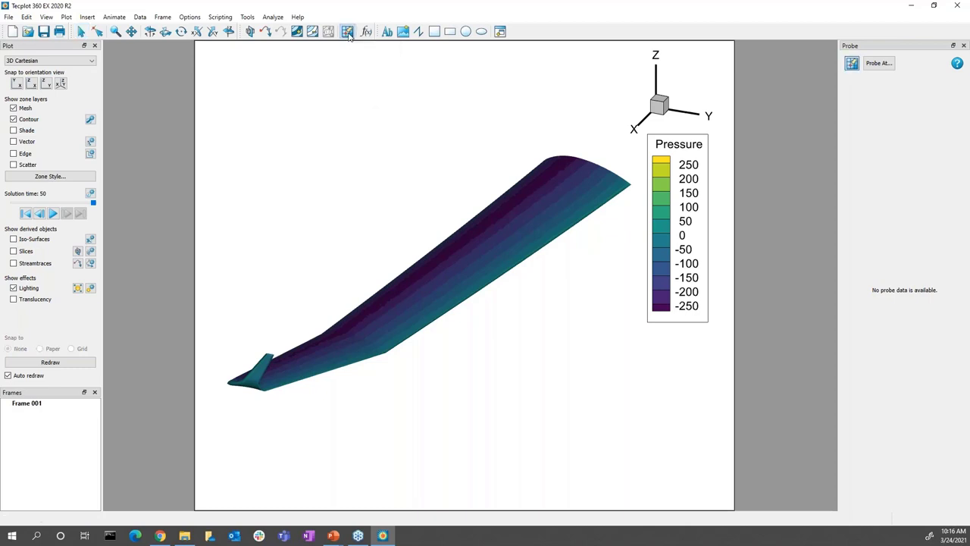
pyautogui.click(461, 281)
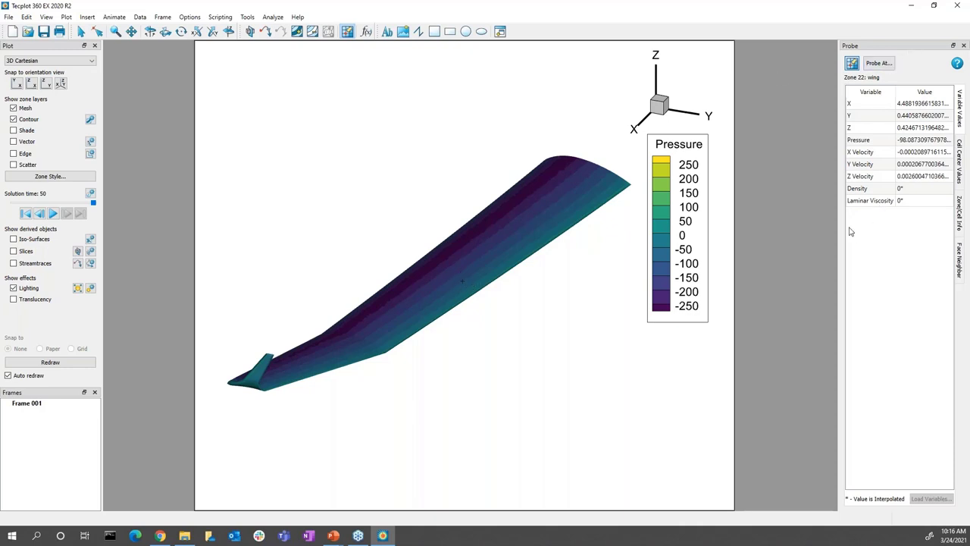
pyautogui.moveTo(838, 220); pyautogui.dragTo(802, 227)
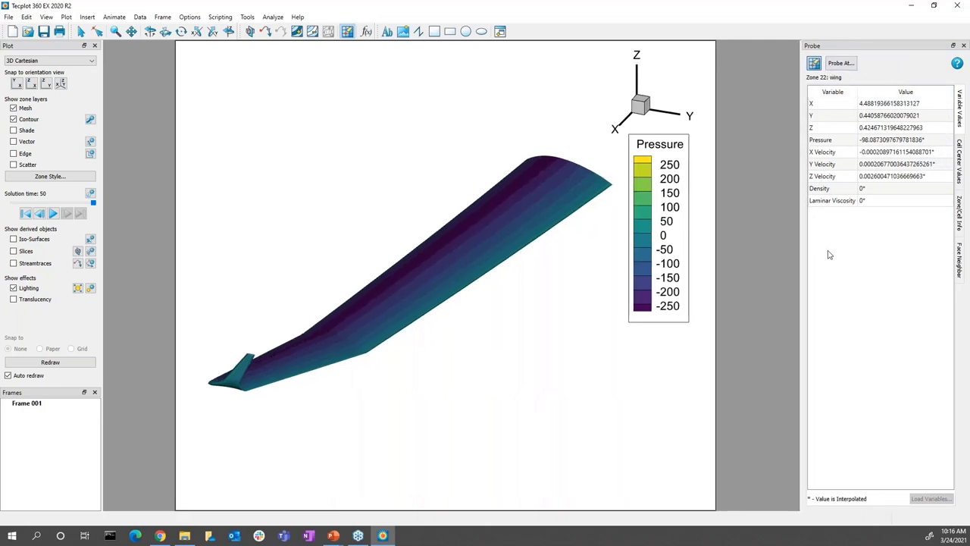
pyautogui.moveTo(422, 238); pyautogui.dragTo(454, 483, button='middle')
pyautogui.click(81, 31)
pyautogui.click(347, 225)
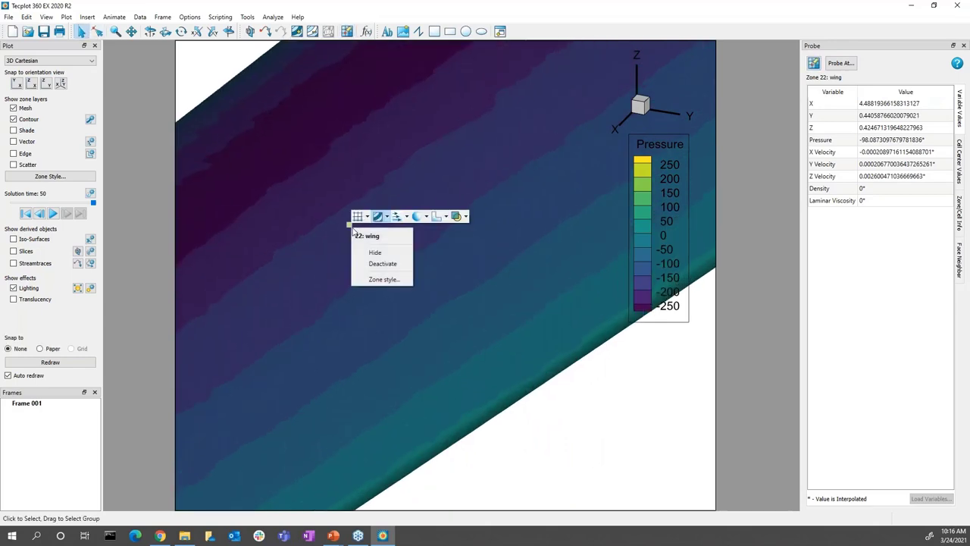
pyautogui.scroll(5, 457, 380)
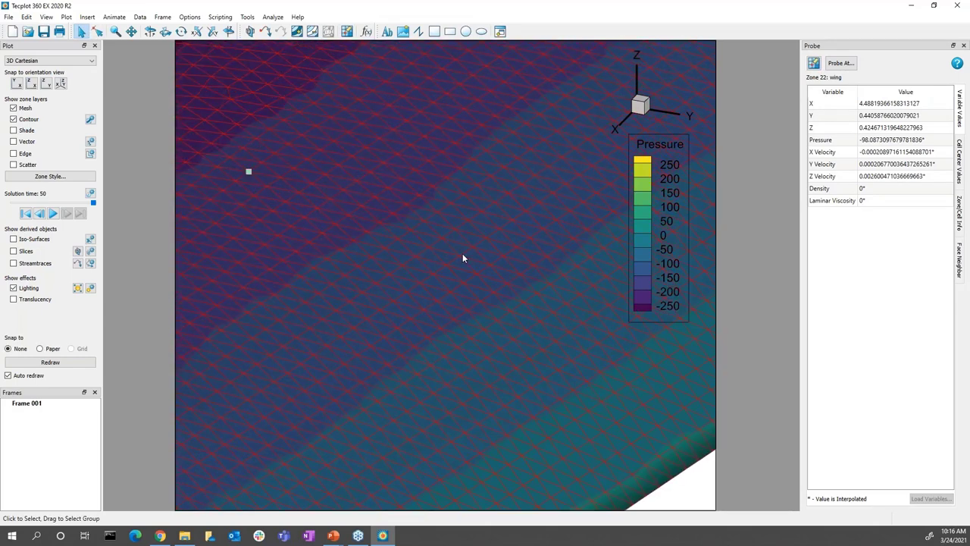
# Probe several wing points and view Cell Center Values and Zone/Cell Info (zone 22, element 37126).
pyautogui.click(814, 63)
pyautogui.click(453, 291)
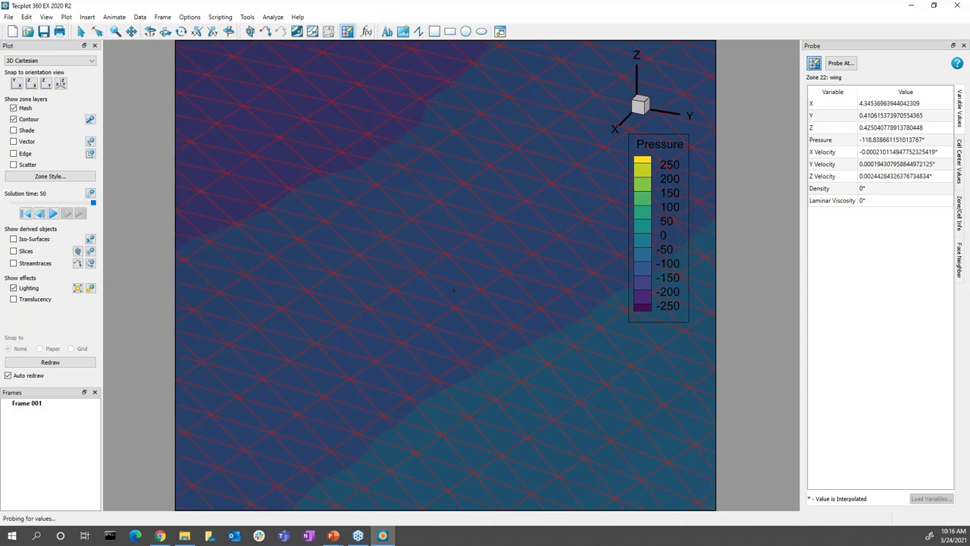
pyautogui.click(584, 180)
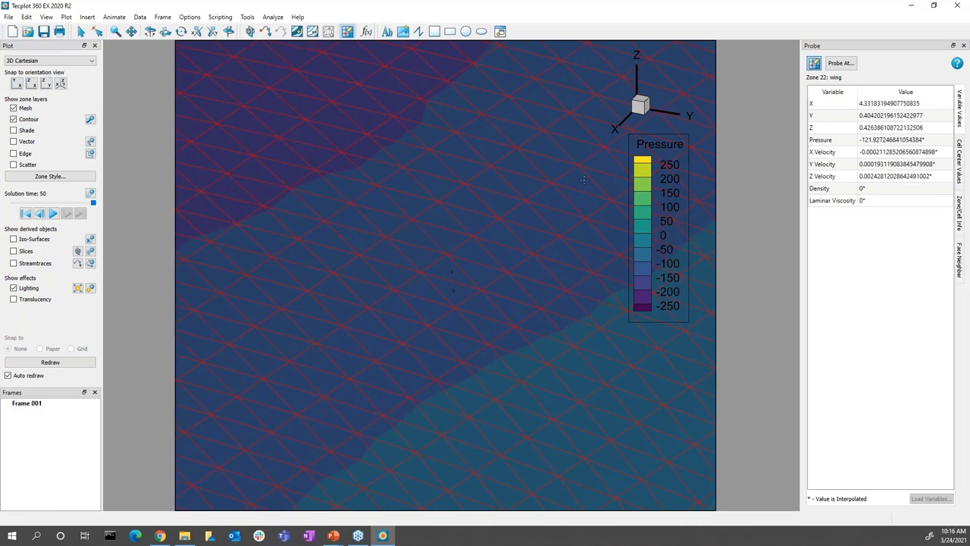
pyautogui.click(472, 243)
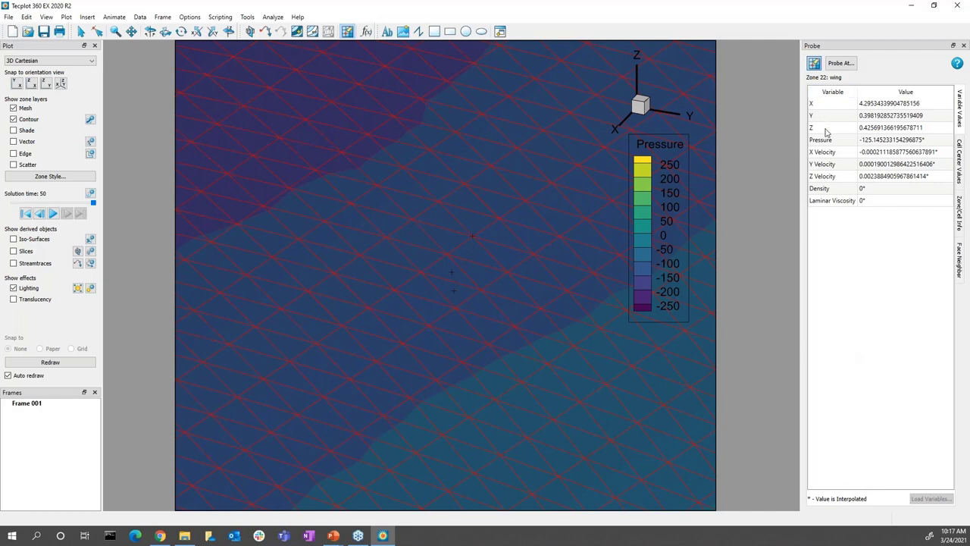
pyautogui.click(959, 167)
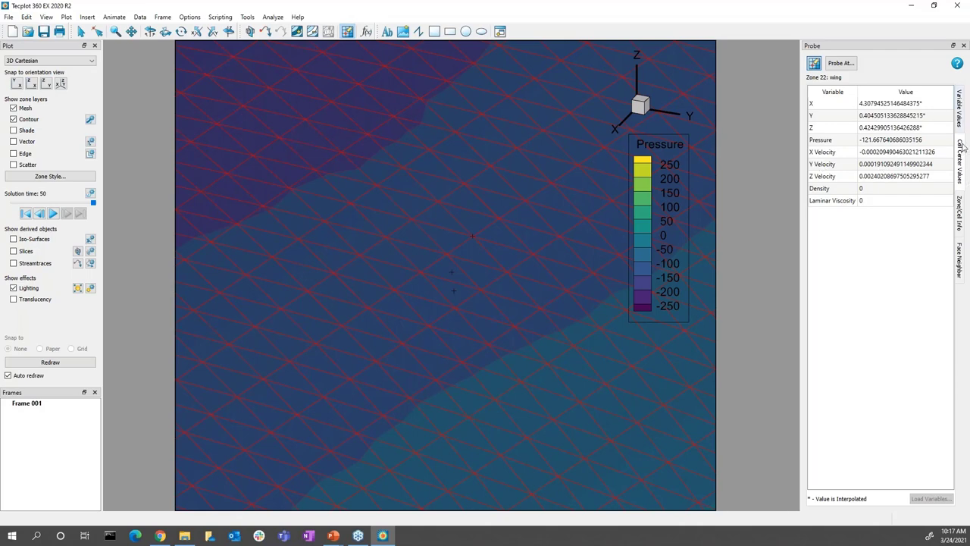
pyautogui.click(520, 216)
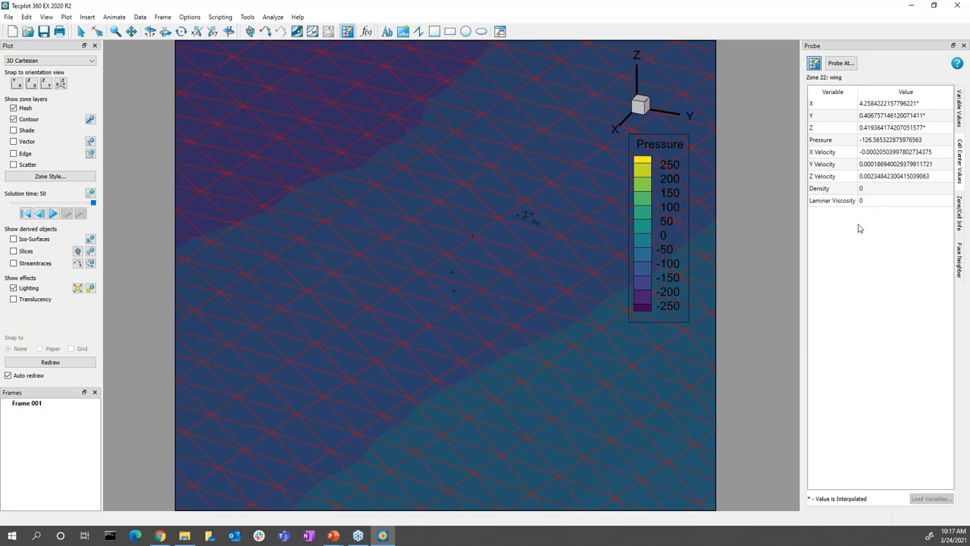
pyautogui.click(961, 214)
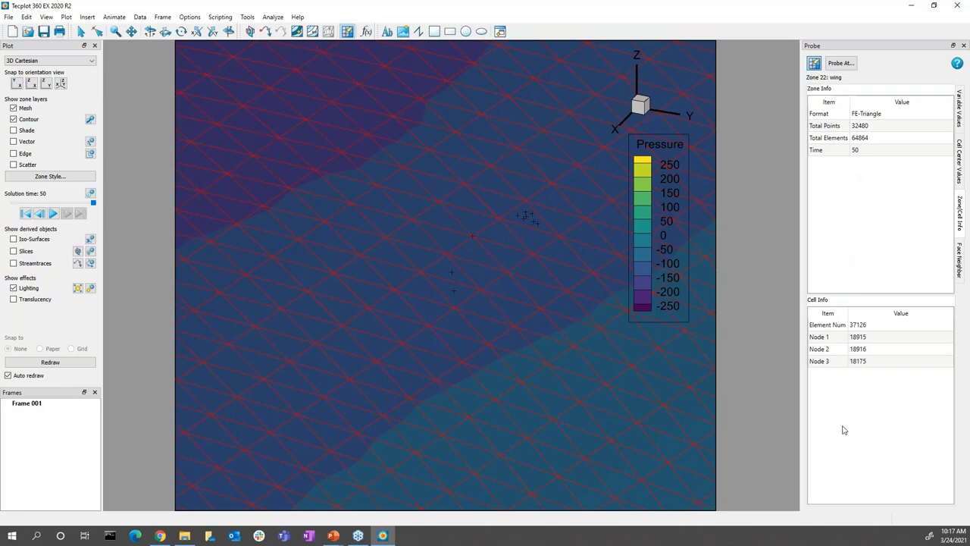
# Probe cell 37721, list its face neighbours, then return to Variable Values and the Selector.
pyautogui.click(515, 161)
pyautogui.click(959, 261)
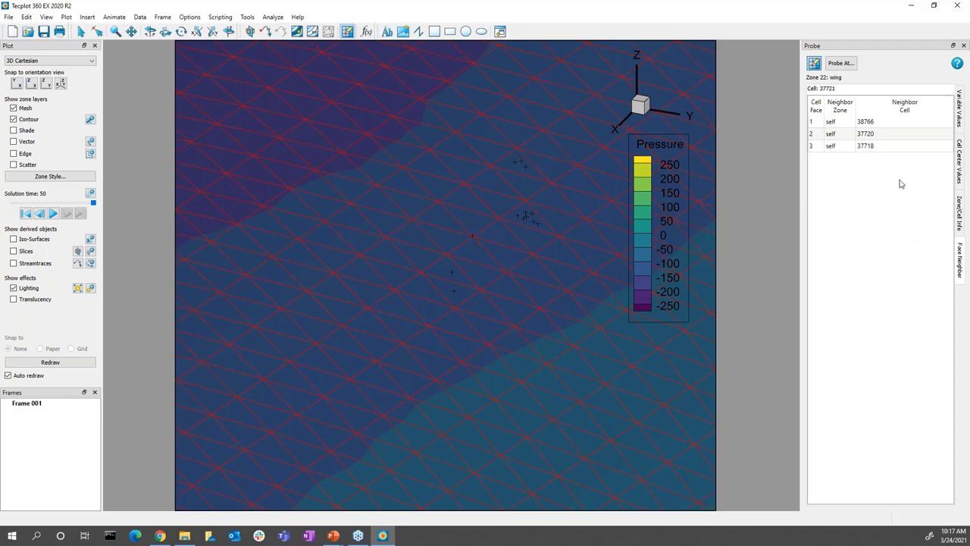
pyautogui.click(961, 123)
pyautogui.click(82, 31)
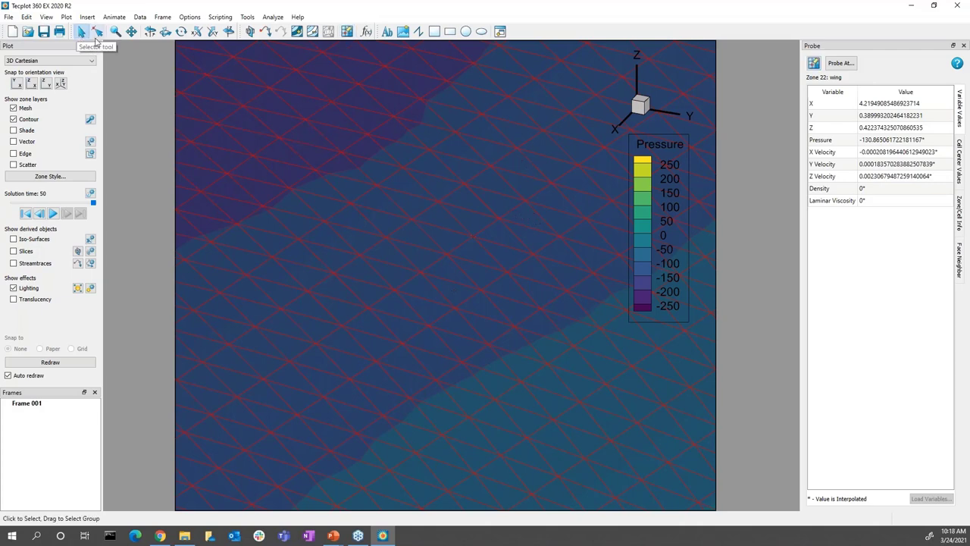
# Fit the whole wing into view and switch off its red mesh lines.
pyautogui.click(284, 300)
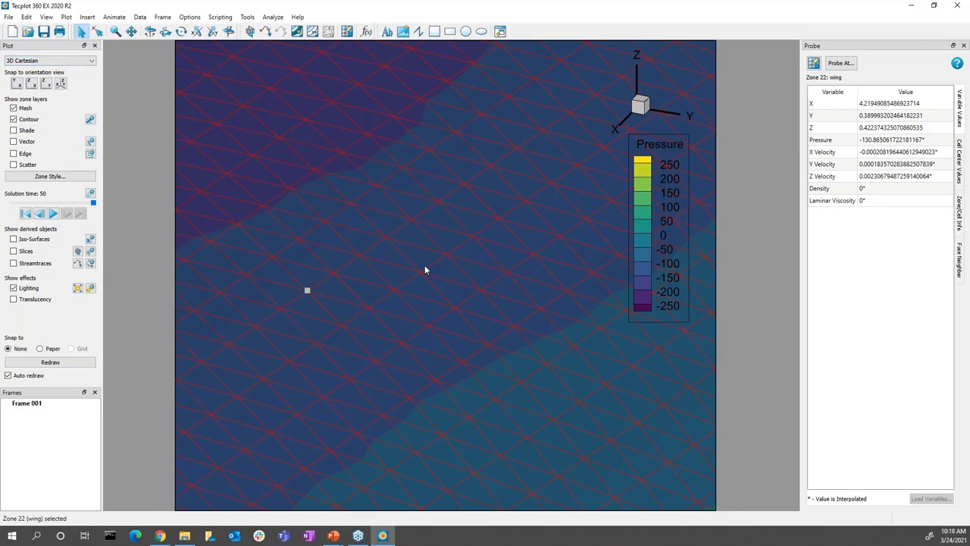
pyautogui.hotkey('ctrl', 'f')
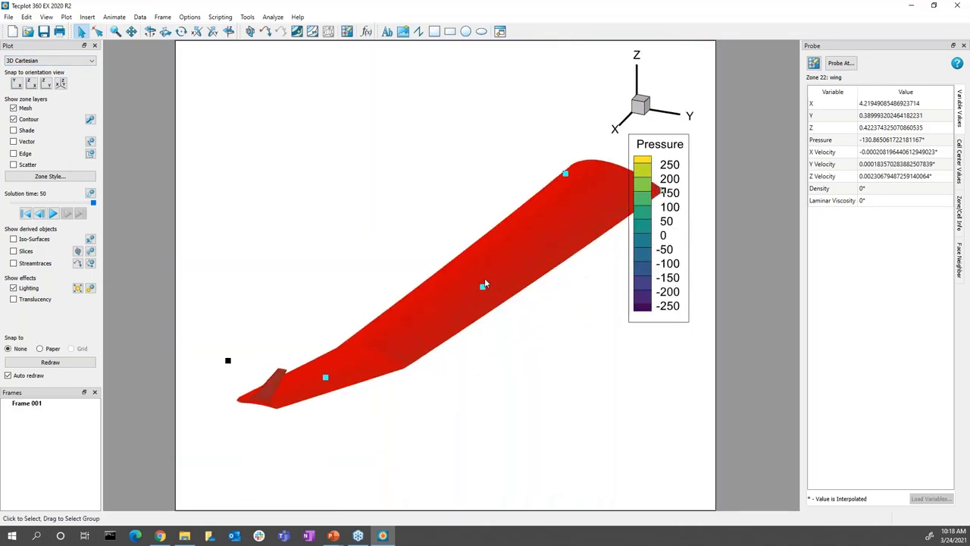
pyautogui.rightClick(485, 278)
pyautogui.click(493, 273)
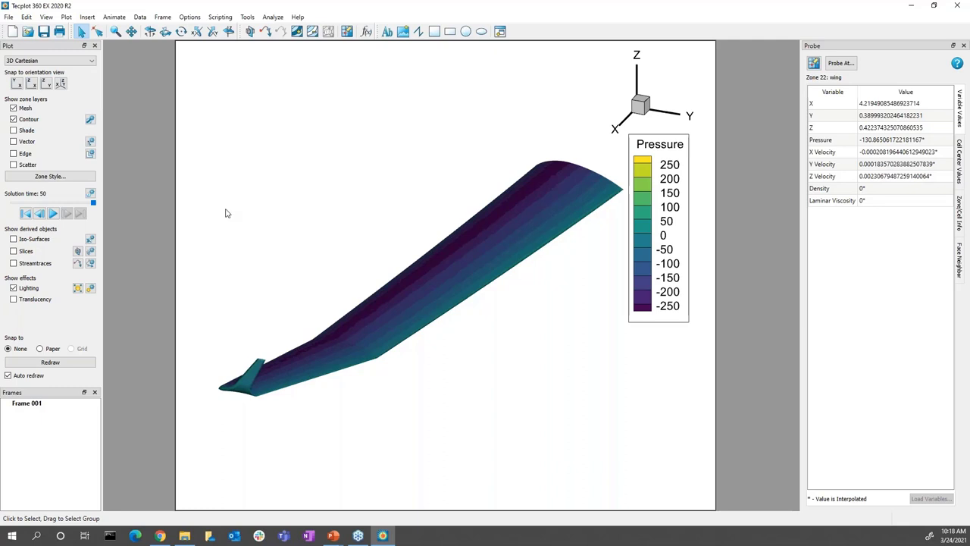
# Add a Pressure-flooded slice plane and drag it to cut across the wing near its lower-left end.
pyautogui.click(77, 252)
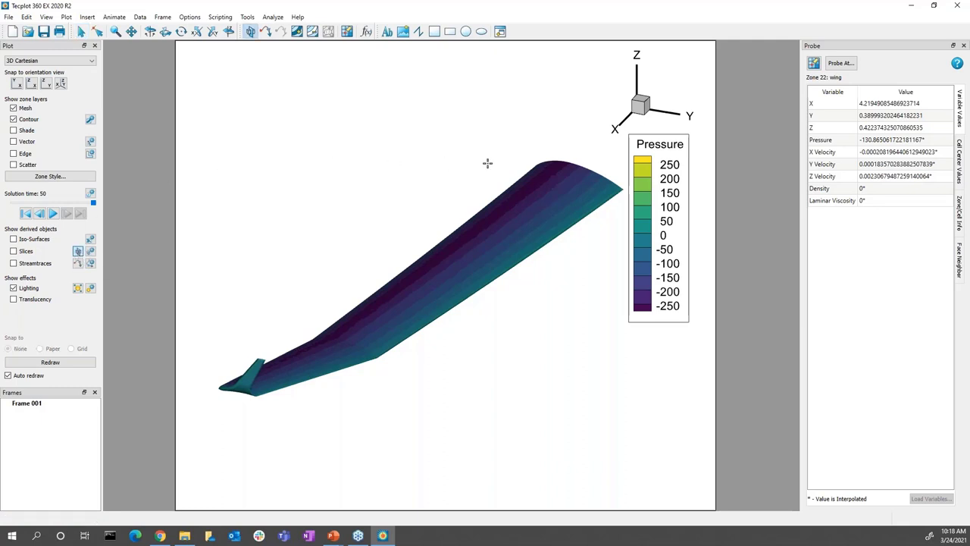
pyautogui.click(553, 185)
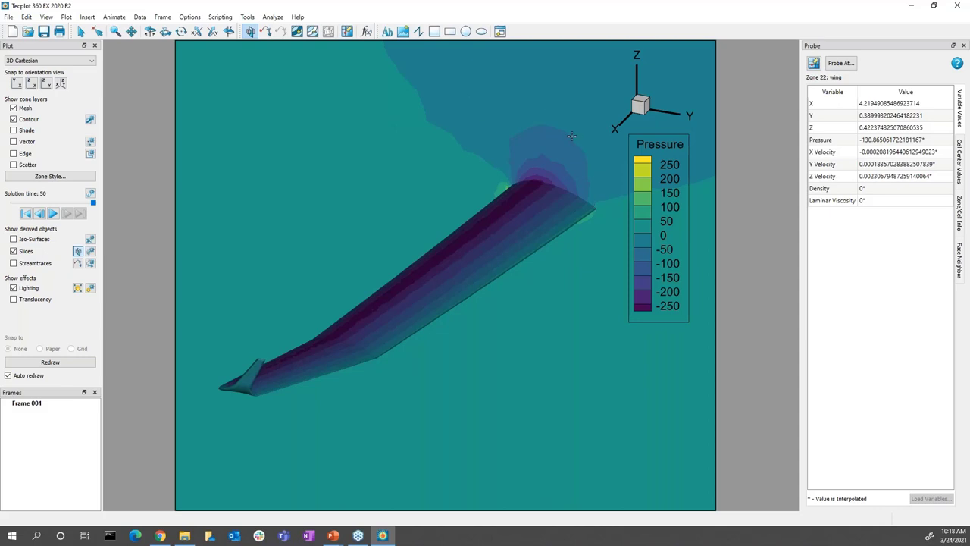
pyautogui.moveTo(525, 256); pyautogui.dragTo(495, 258)
pyautogui.moveTo(434, 272); pyautogui.dragTo(304, 246)
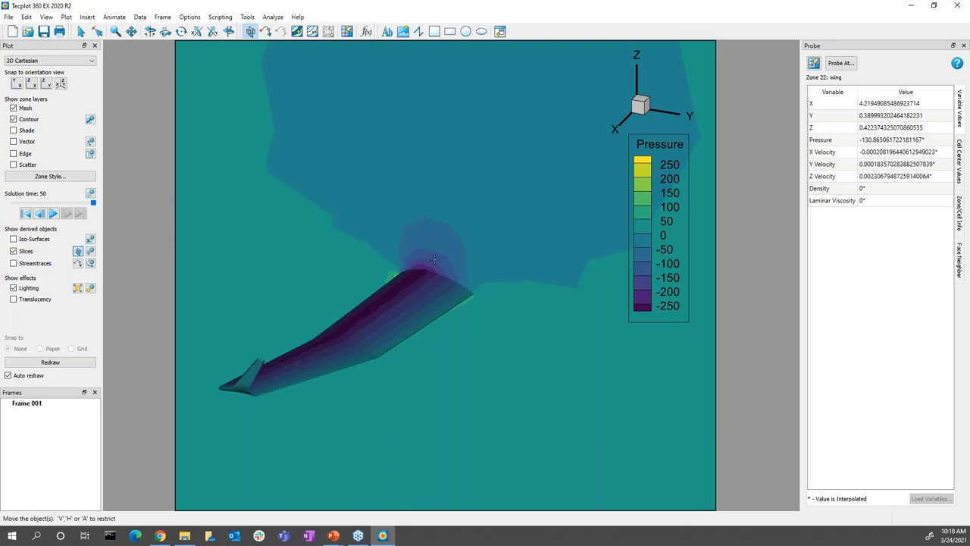
pyautogui.scroll(3, 446, 274)
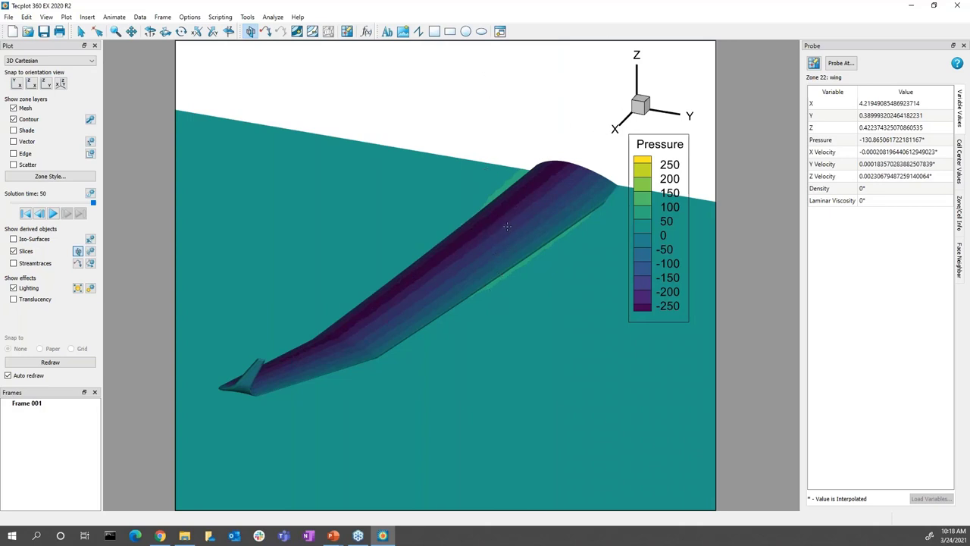
pyautogui.click(473, 272)
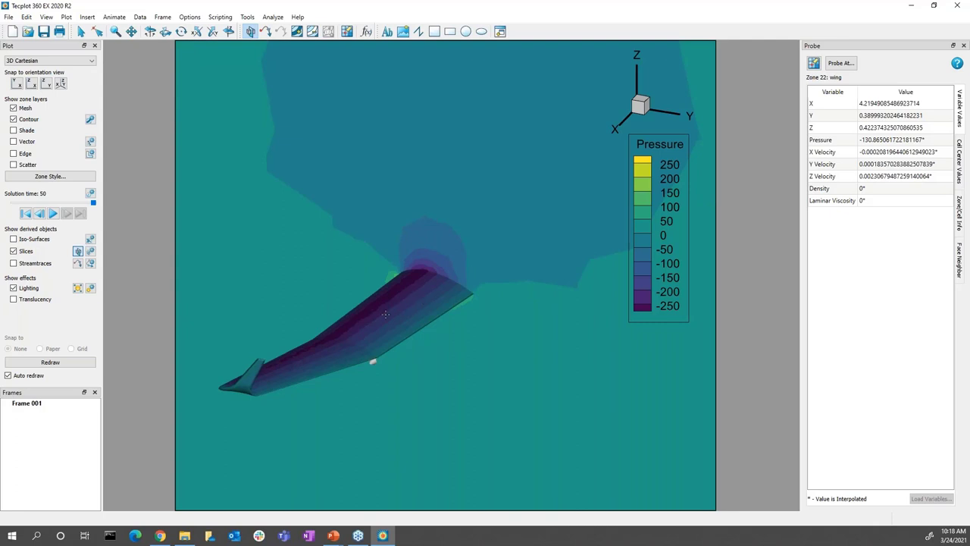
pyautogui.click(337, 351)
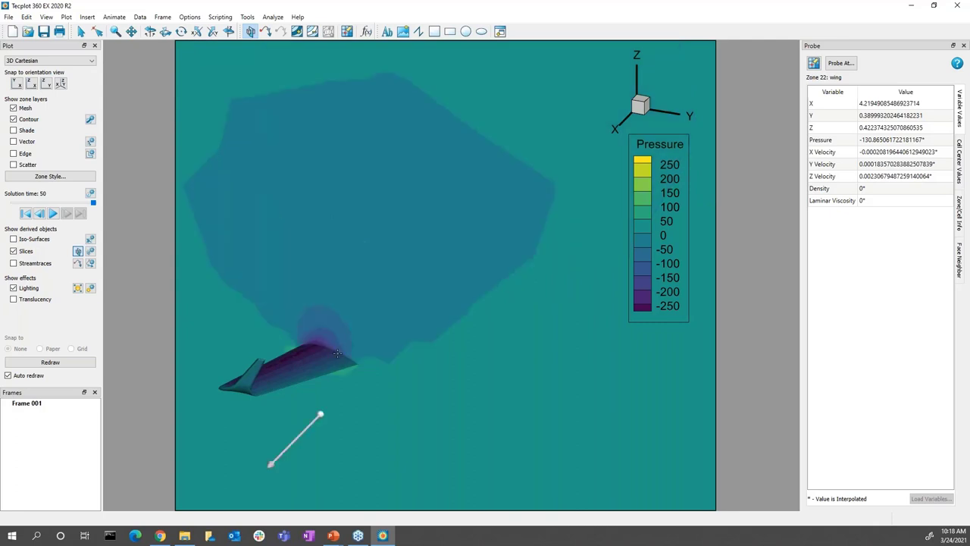
pyautogui.moveTo(304, 436); pyautogui.dragTo(320, 469)
pyautogui.moveTo(313, 421); pyautogui.dragTo(452, 248)
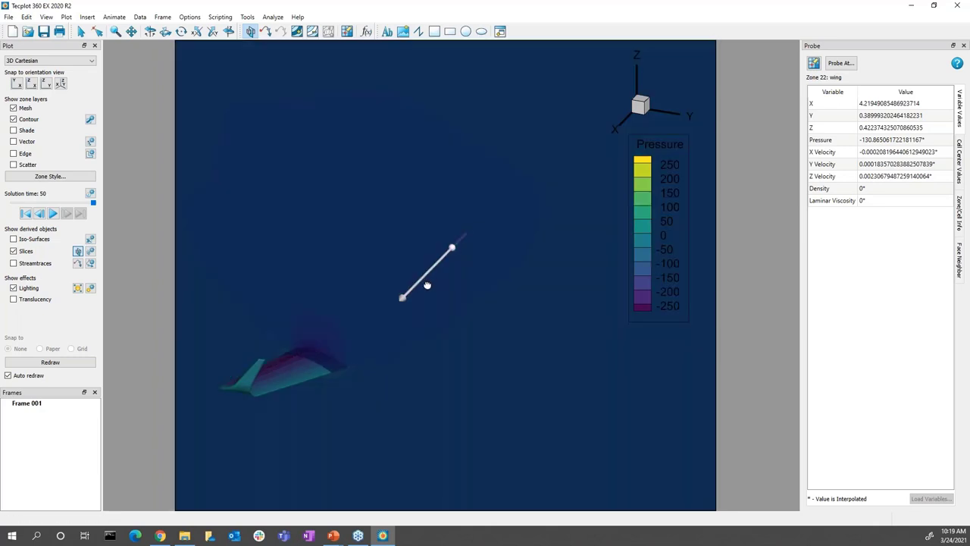
pyautogui.moveTo(427, 285); pyautogui.dragTo(469, 199)
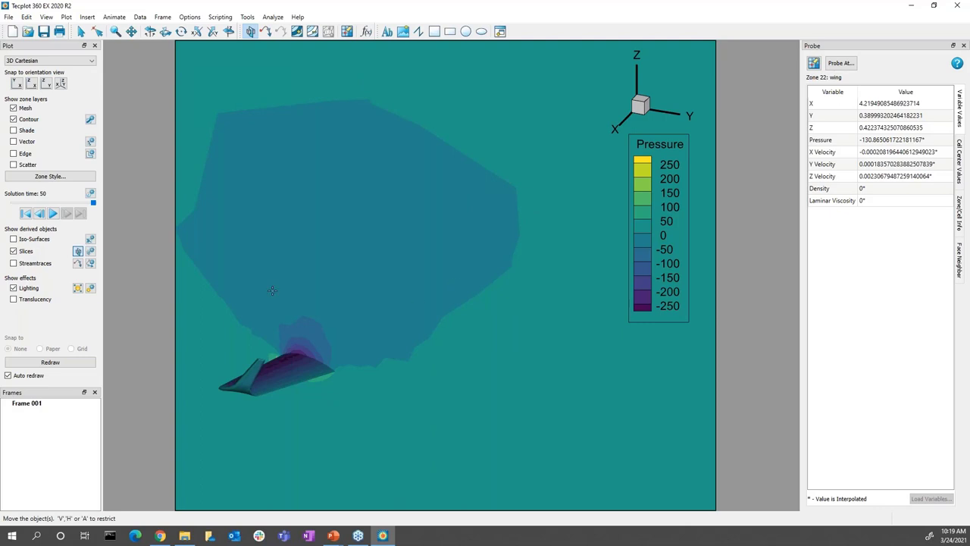
# Keep the slice on X-Planes and set its primary slice position to 1.
pyautogui.click(91, 253)
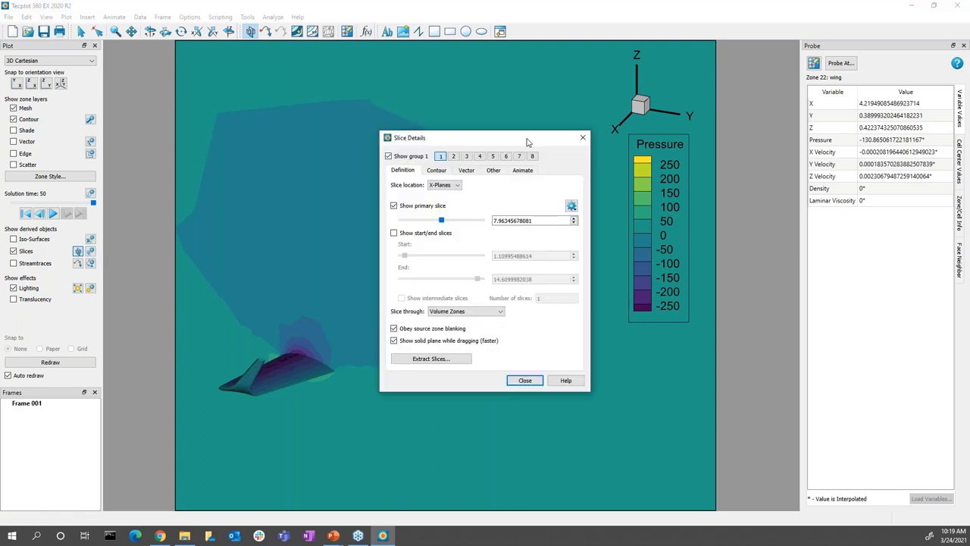
pyautogui.moveTo(527, 141); pyautogui.dragTo(279, 51)
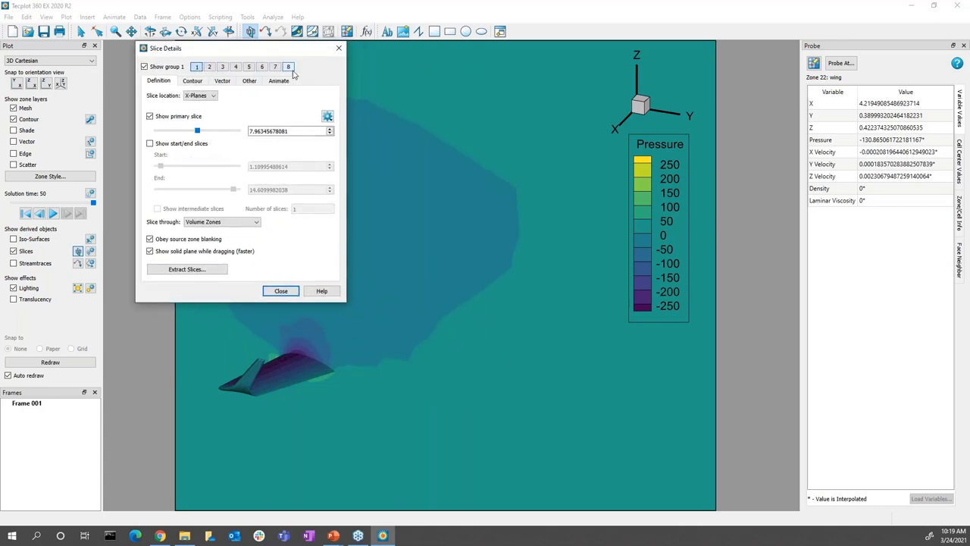
pyautogui.click(205, 95)
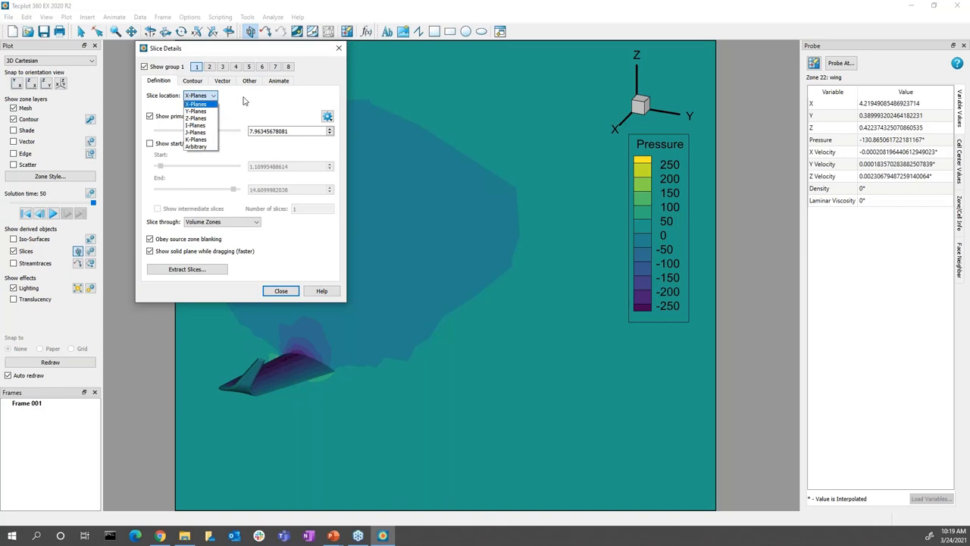
pyautogui.click(246, 99)
pyautogui.moveTo(197, 131); pyautogui.dragTo(163, 130)
pyautogui.doubleClick(297, 131)
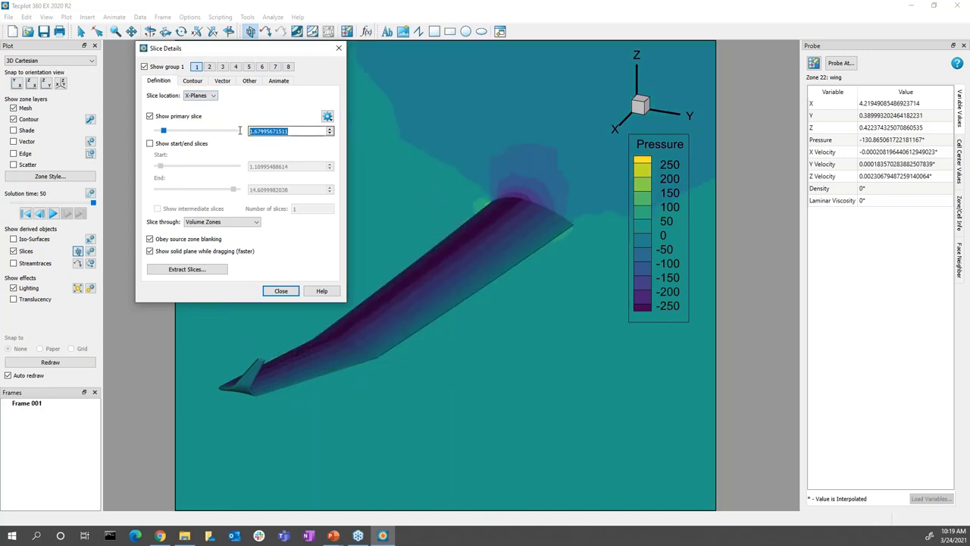
pyautogui.write('1')
pyautogui.press('Return')
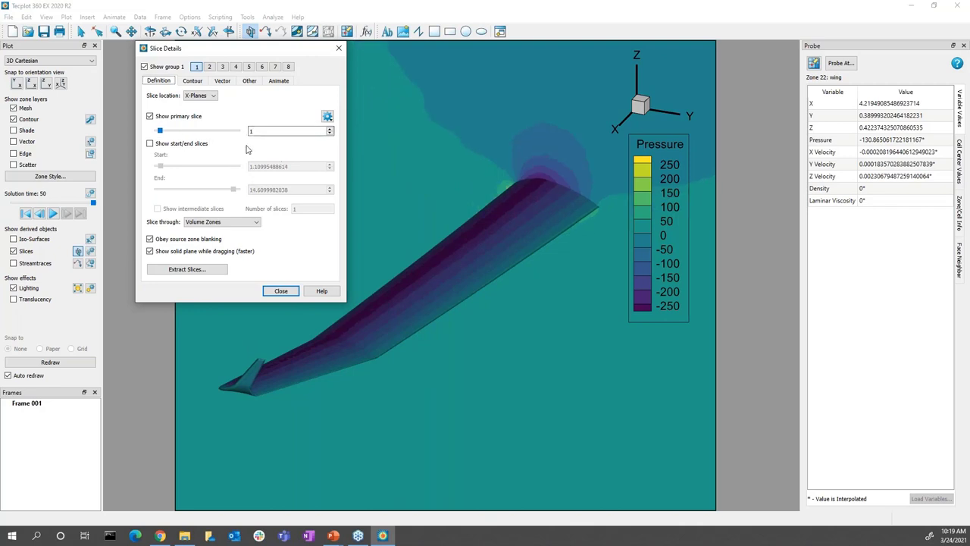
# Replay the solution time steps, then bring up the slice's Contour settings.
pyautogui.click(53, 215)
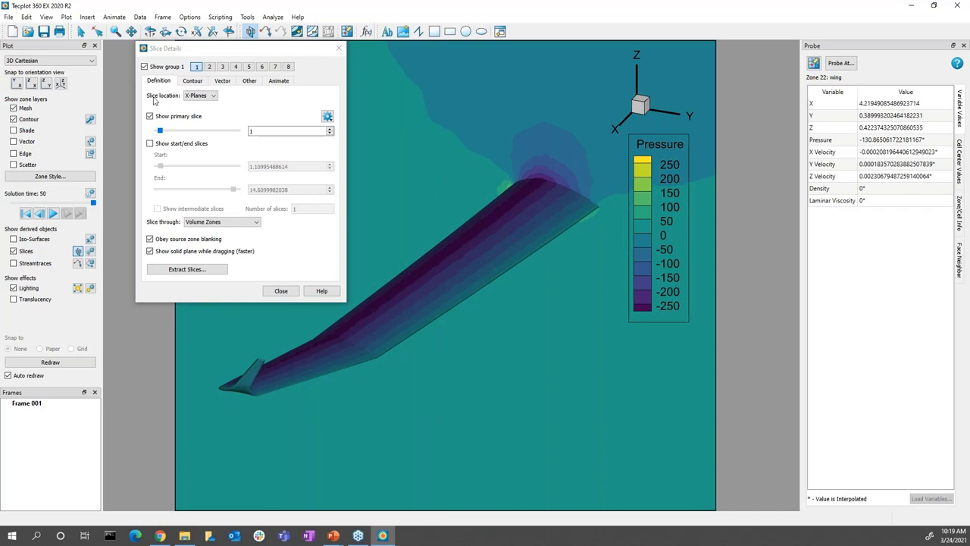
pyautogui.click(82, 36)
pyautogui.click(262, 108)
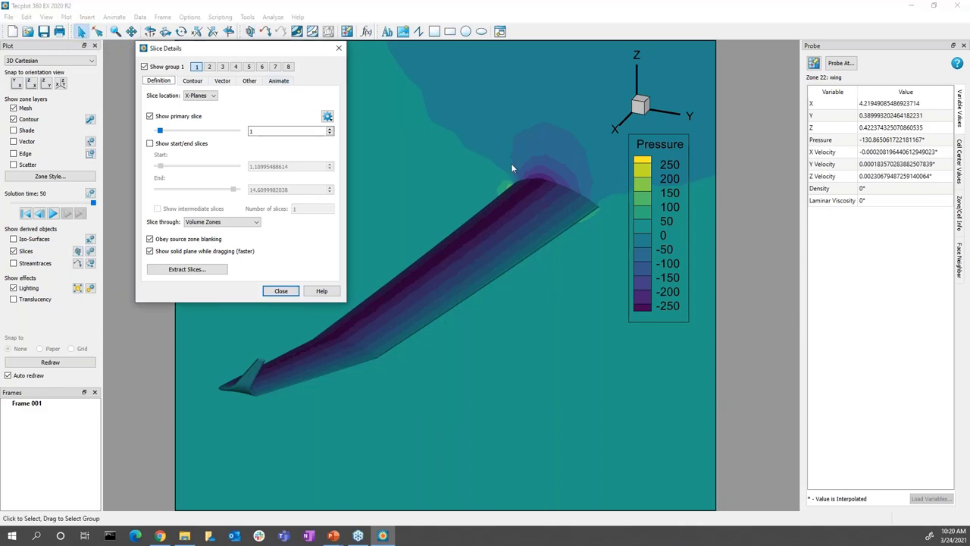
pyautogui.click(195, 81)
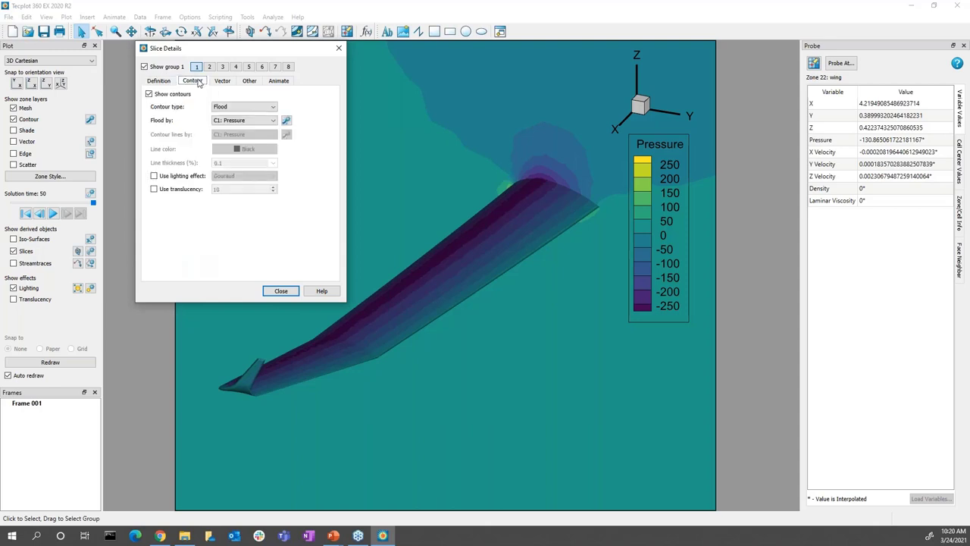
# Keep the slice flooded by Pressure and bring up the Pressure contour group's details.
pyautogui.click(273, 121)
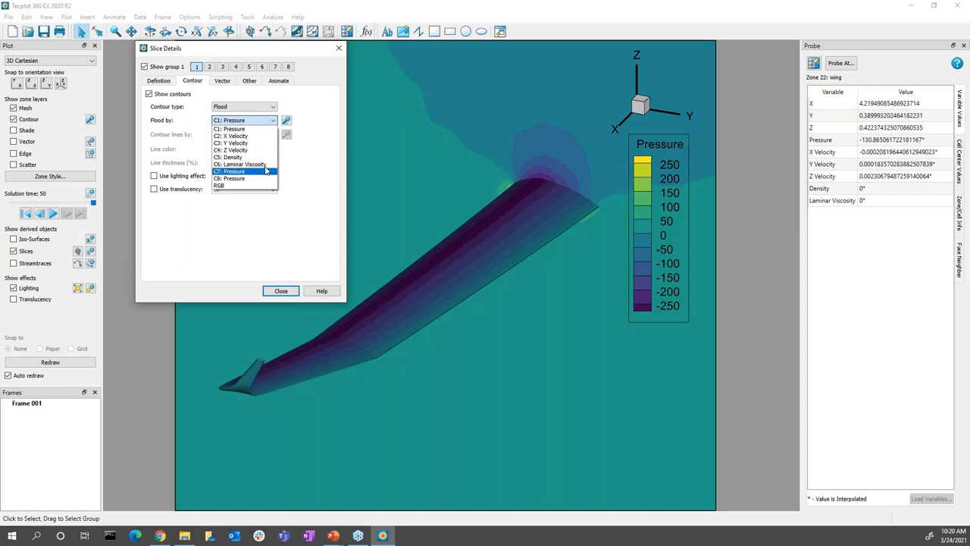
pyautogui.click(322, 119)
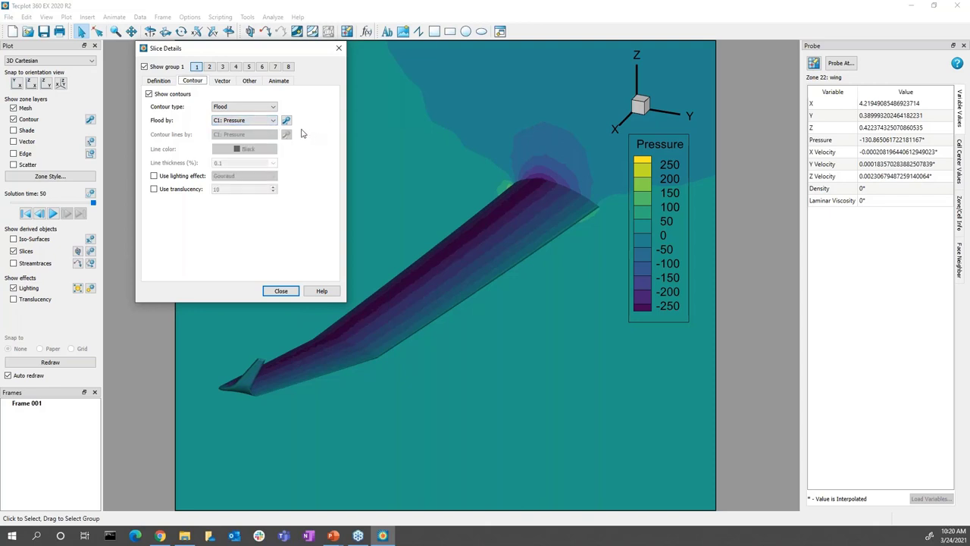
pyautogui.click(286, 120)
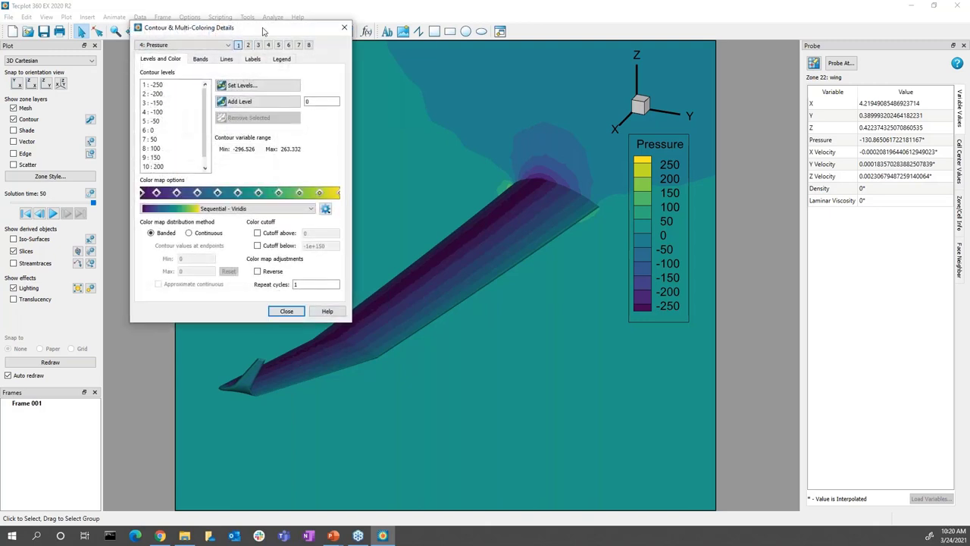
pyautogui.moveTo(265, 33); pyautogui.dragTo(702, 56)
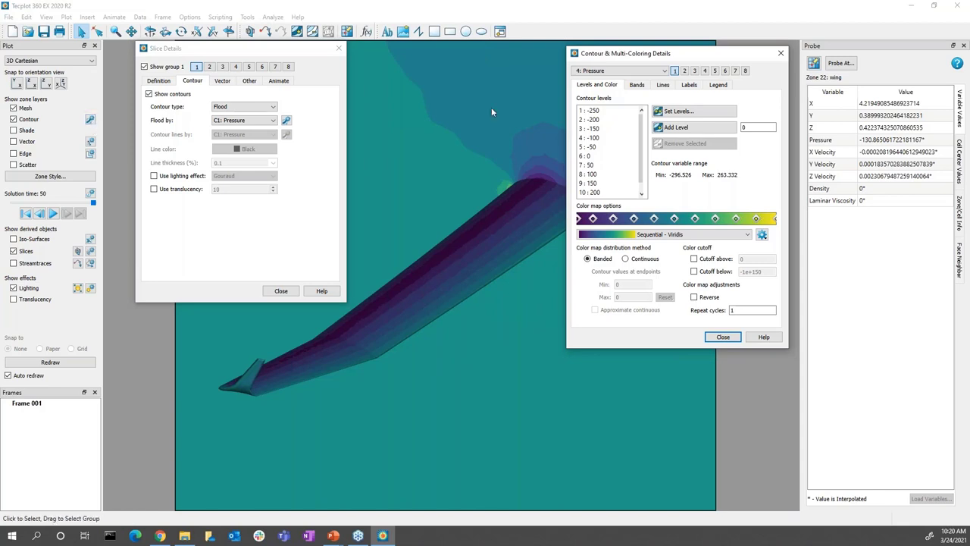
pyautogui.click(665, 71)
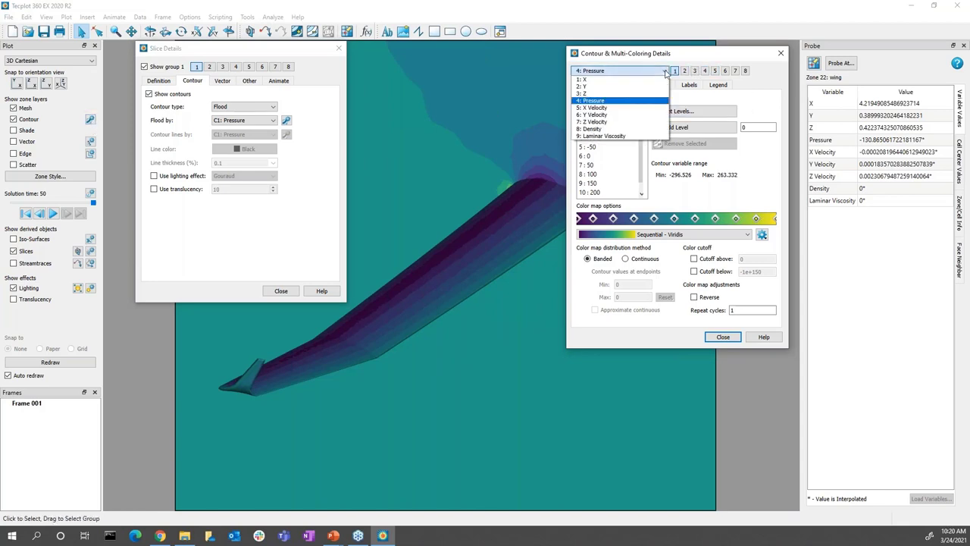
pyautogui.click(665, 71)
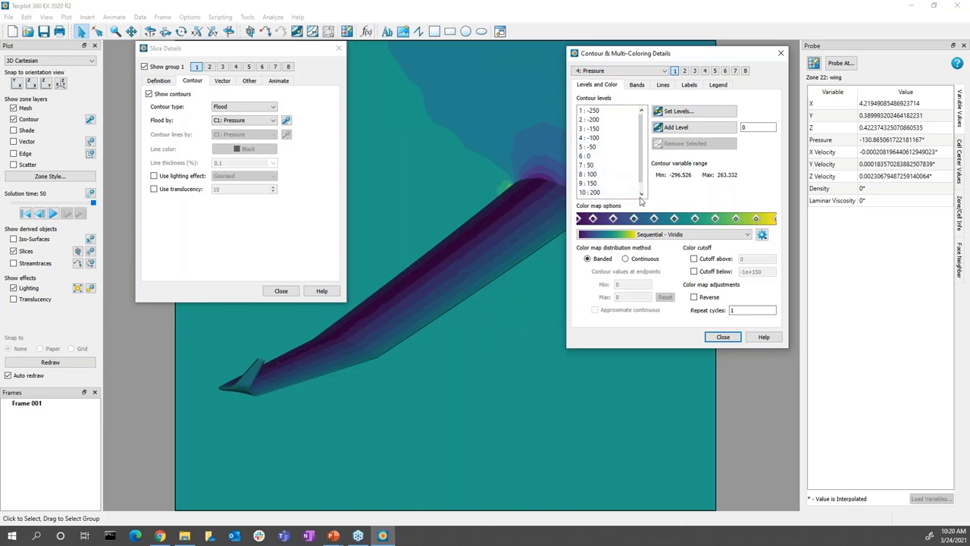
# Apply the Diverging - Blue/Yellow/Red colormap, close the details, and drag the slice plane.
pyautogui.click(748, 235)
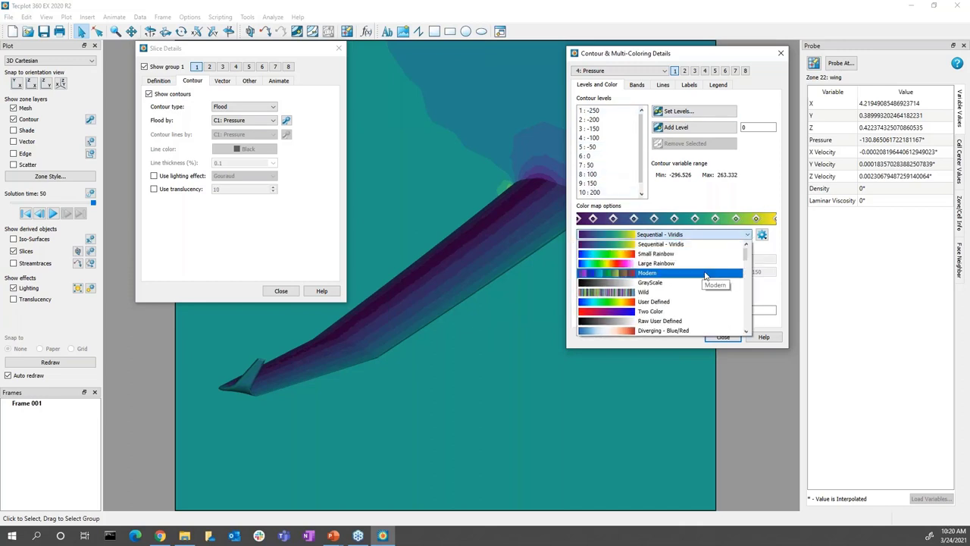
pyautogui.scroll(-1, 705, 276)
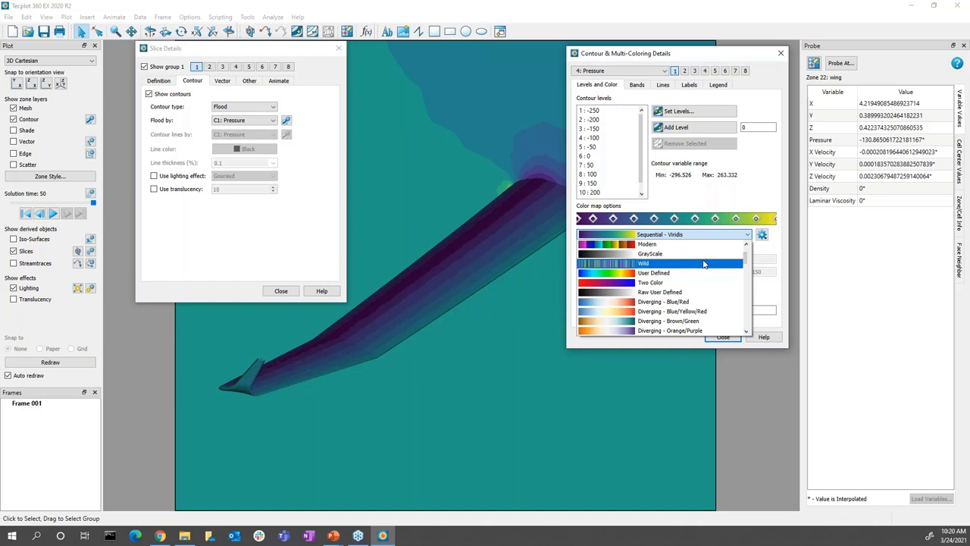
pyautogui.click(713, 311)
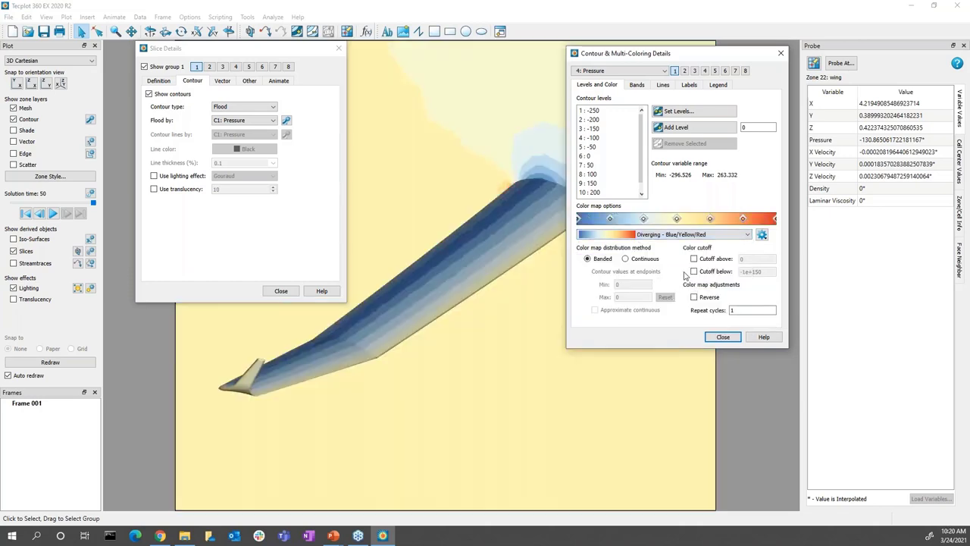
pyautogui.moveTo(716, 57); pyautogui.dragTo(869, 135)
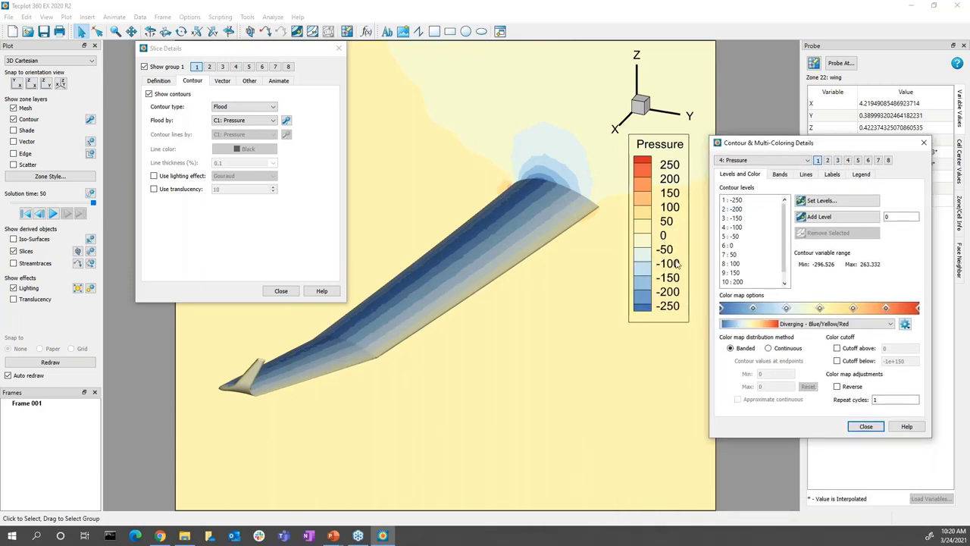
pyautogui.click(866, 426)
pyautogui.click(613, 354)
pyautogui.moveTo(628, 388); pyautogui.dragTo(438, 294)
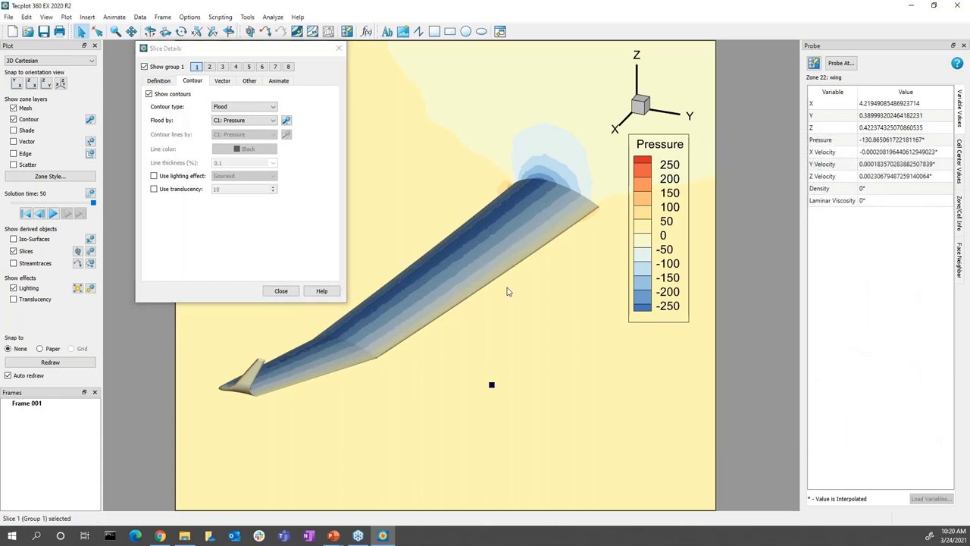
pyautogui.click(53, 213)
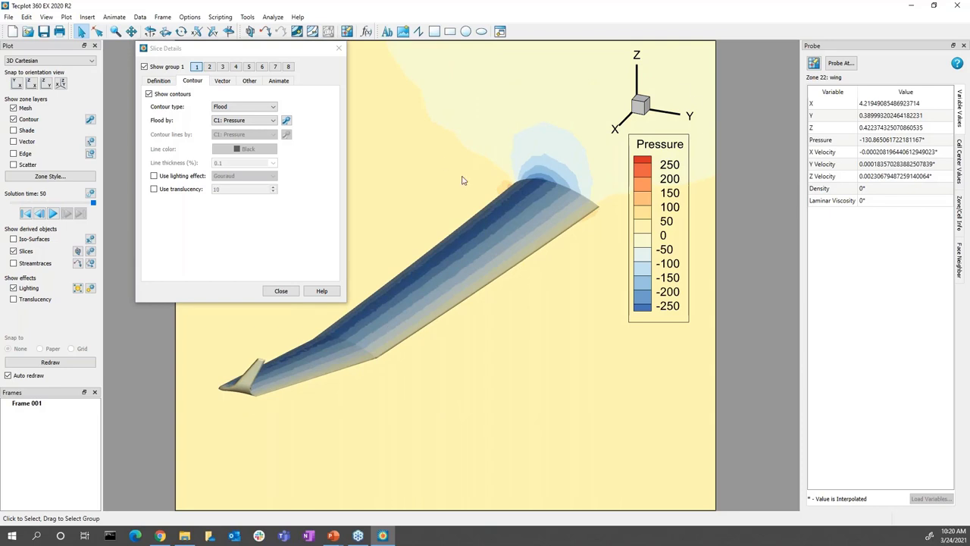
pyautogui.click(278, 216)
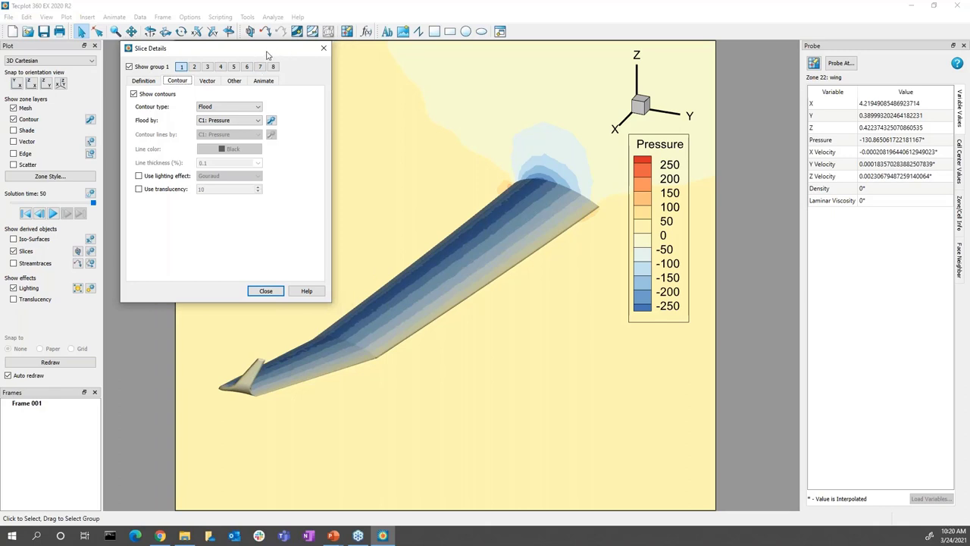
pyautogui.moveTo(281, 50); pyautogui.dragTo(265, 60)
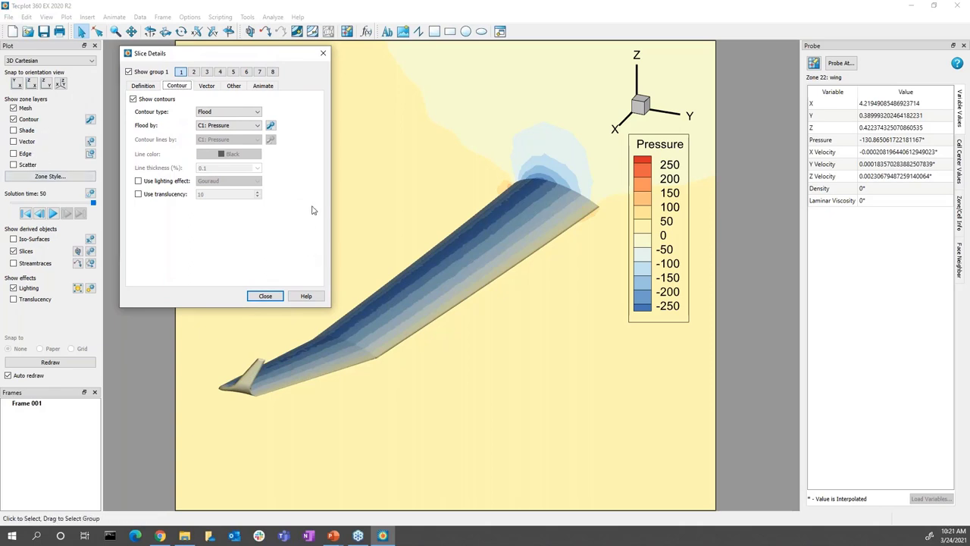
# Add velocity vectors to the slice with U, V, W set to X, Y and Z Velocity.
pyautogui.rightClick(438, 100)
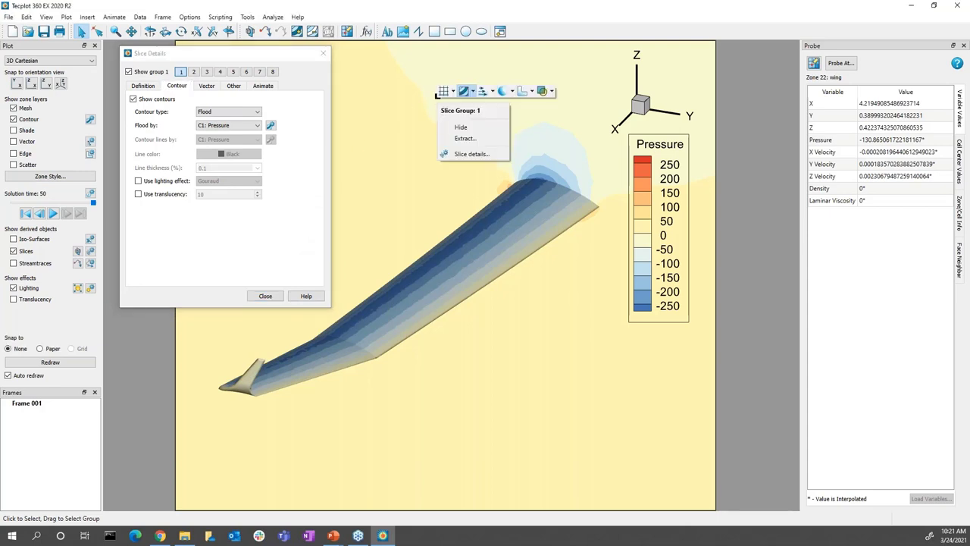
pyautogui.click(484, 92)
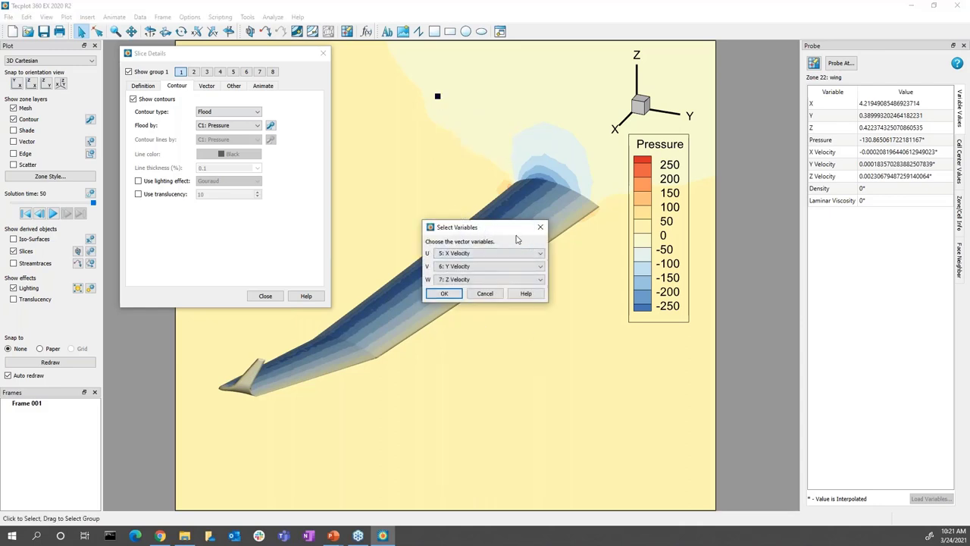
pyautogui.click(533, 255)
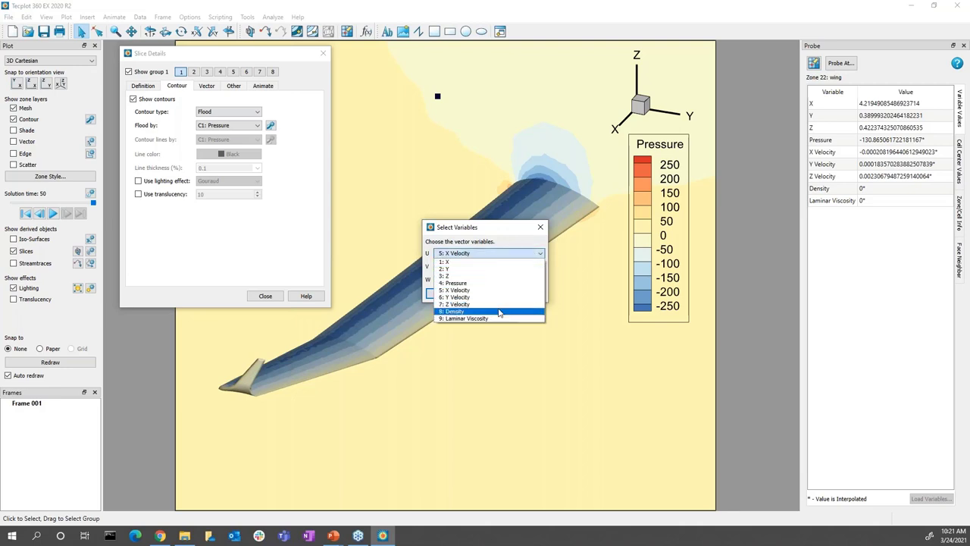
pyautogui.click(458, 289)
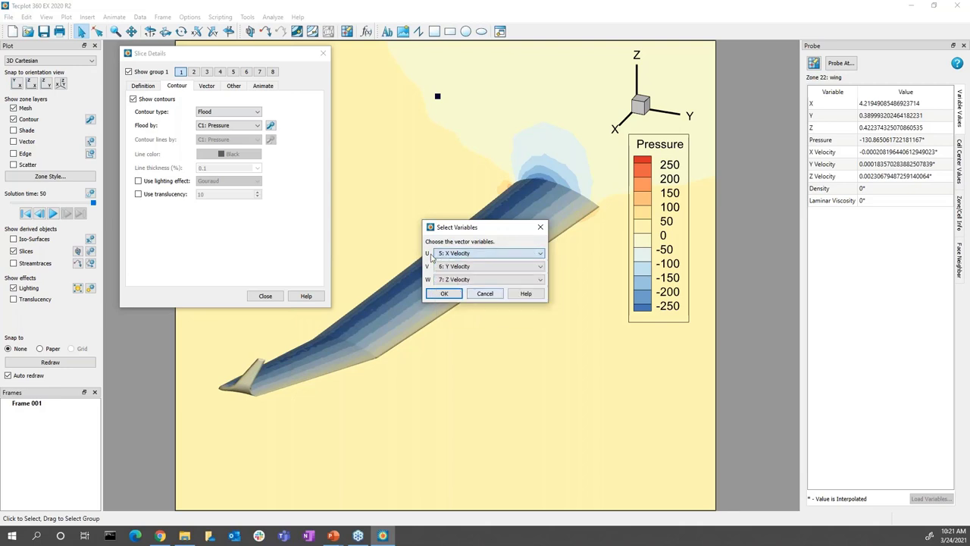
pyautogui.click(456, 295)
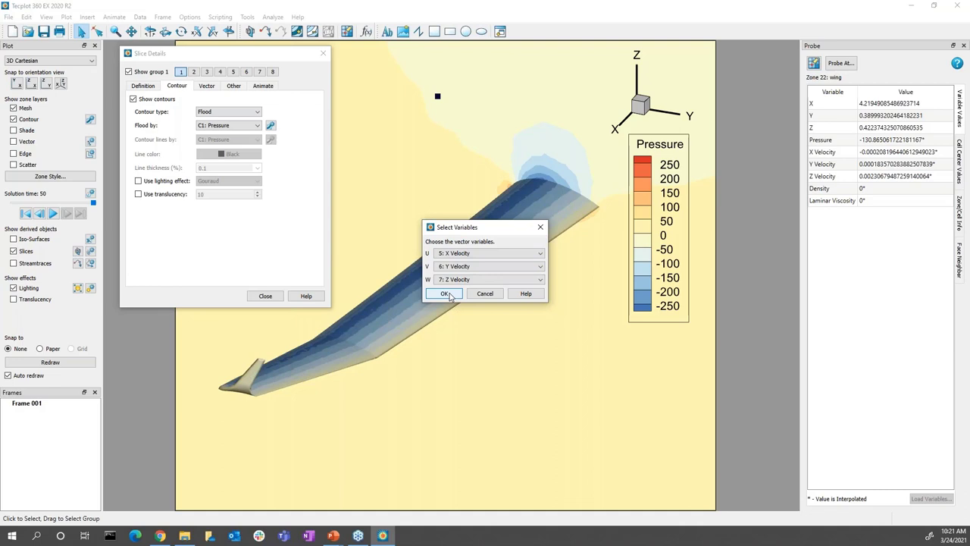
pyautogui.click(448, 294)
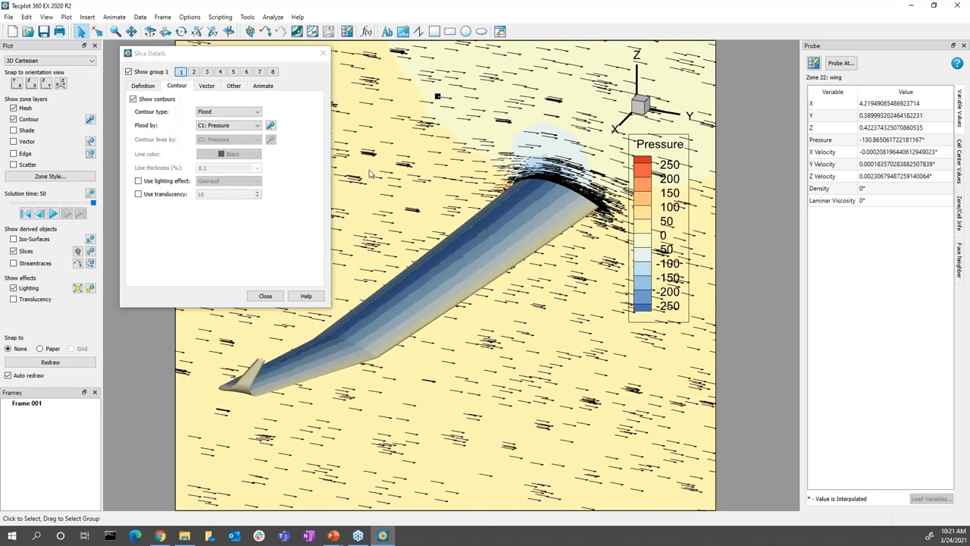
# Play the solution time animation and bring up the slice's vector settings.
pyautogui.click(53, 214)
pyautogui.click(293, 226)
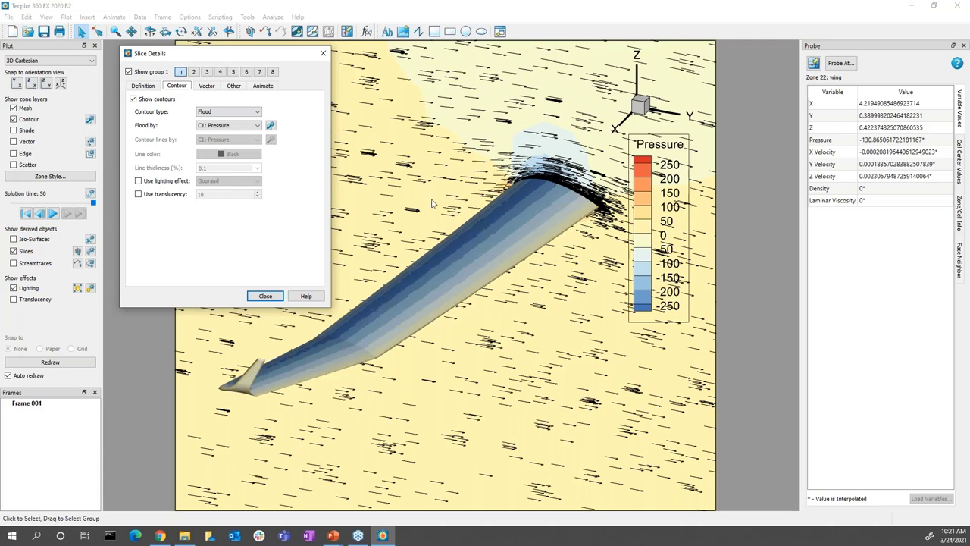
pyautogui.click(207, 86)
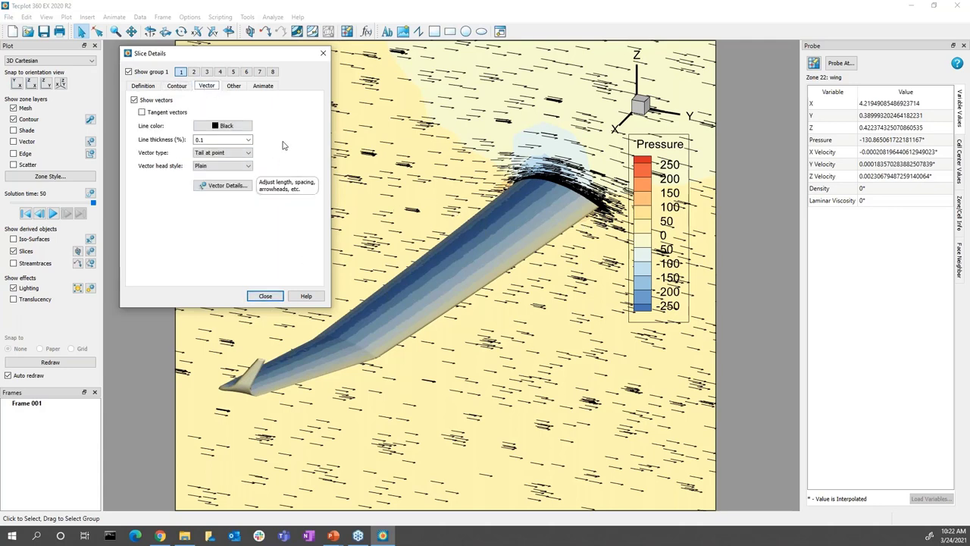
# Open Vector Details, move it off the Pressure legend, and keep X Velocity as U.
pyautogui.click(228, 185)
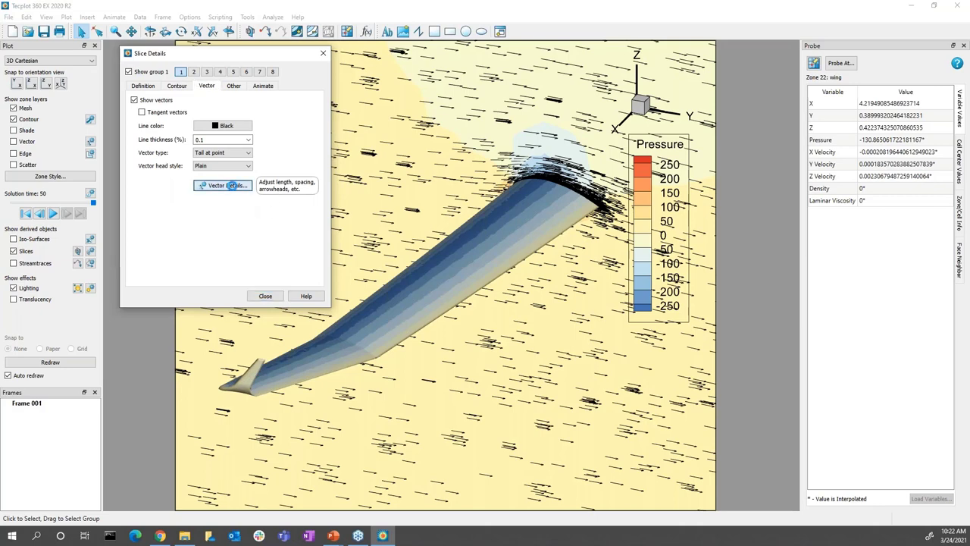
pyautogui.moveTo(469, 159); pyautogui.dragTo(499, 157)
pyautogui.moveTo(690, 172); pyautogui.dragTo(692, 172)
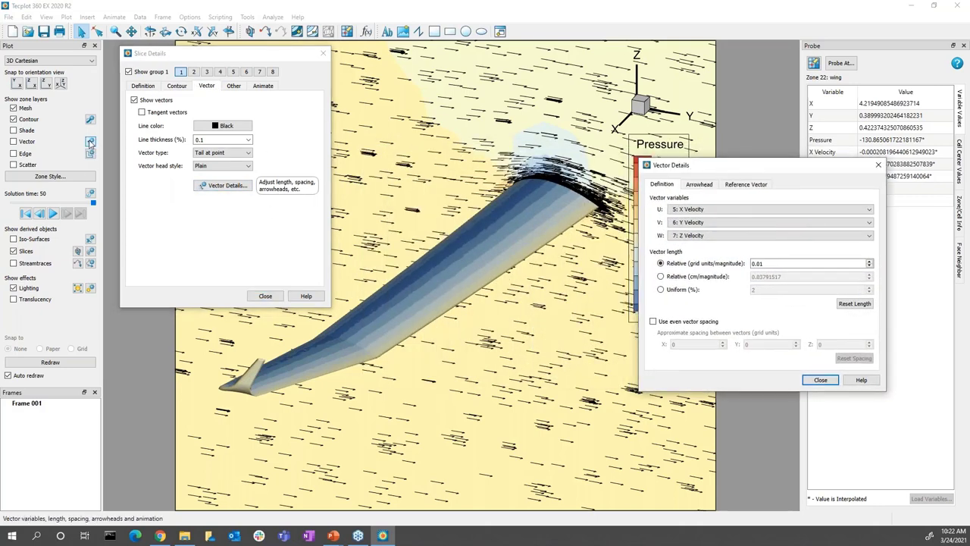
pyautogui.moveTo(683, 165); pyautogui.dragTo(742, 158)
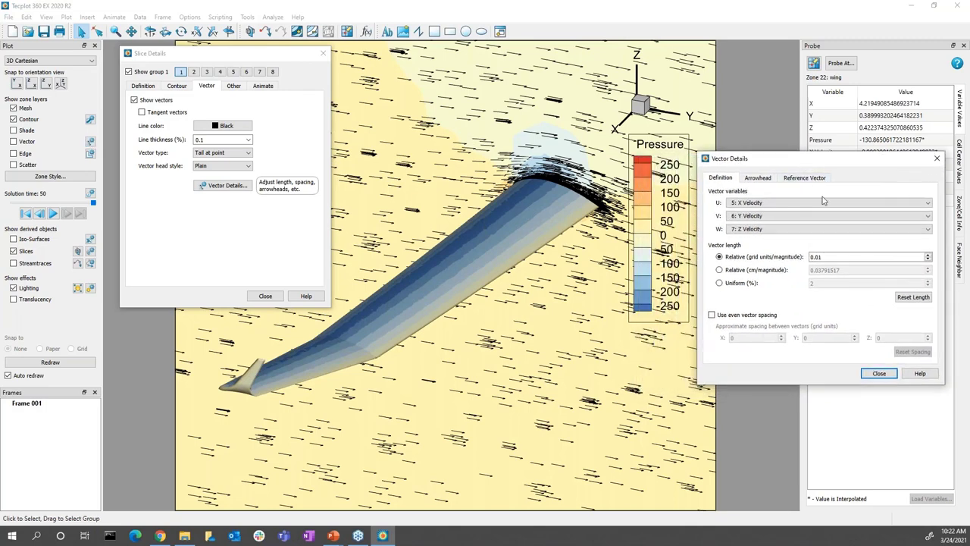
pyautogui.click(824, 202)
pyautogui.click(825, 208)
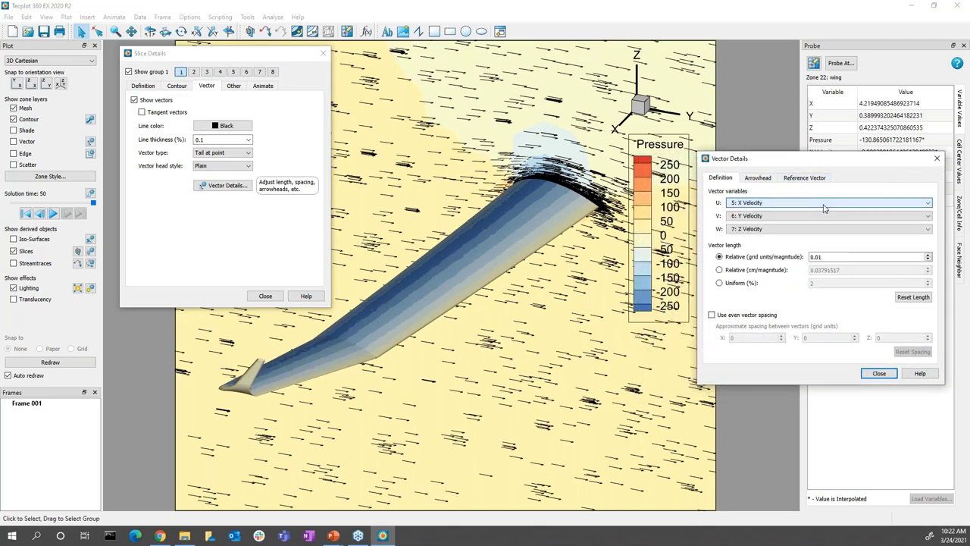
# Set relative length to 0.013 and even vector spacing of 0.1, then replay the animation.
pyautogui.click(928, 255)
pyautogui.click(928, 255)
pyautogui.click(928, 255)
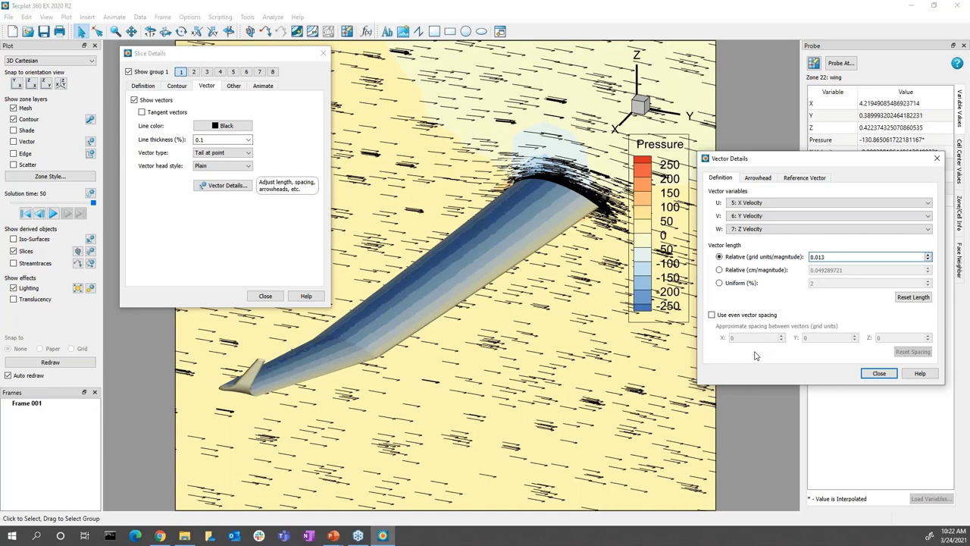
pyautogui.click(712, 316)
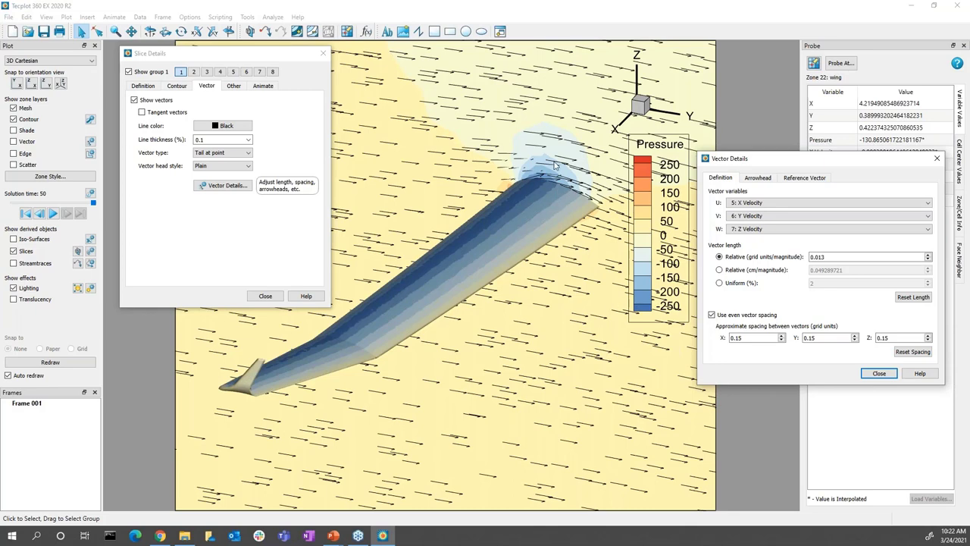
pyautogui.scroll(5, 555, 165)
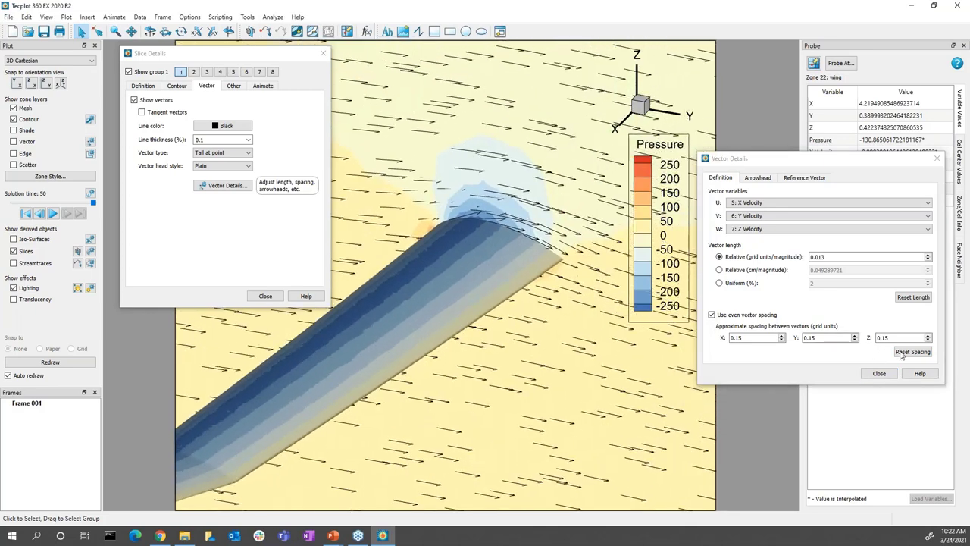
pyautogui.click(902, 353)
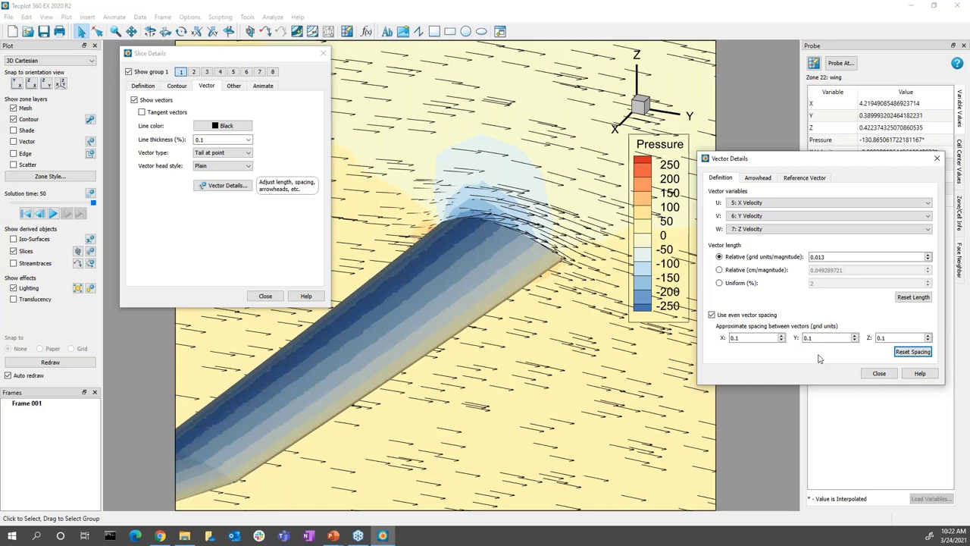
pyautogui.click(879, 373)
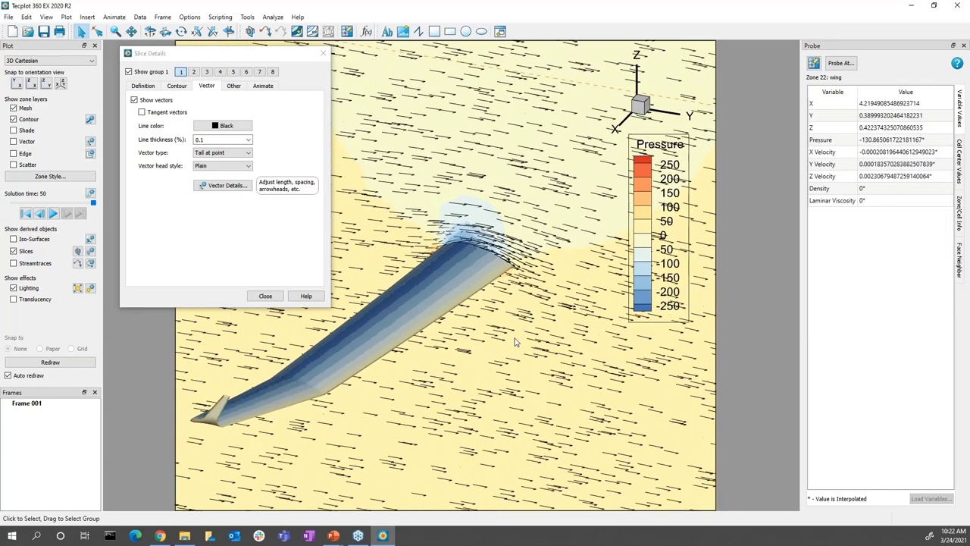
pyautogui.click(53, 213)
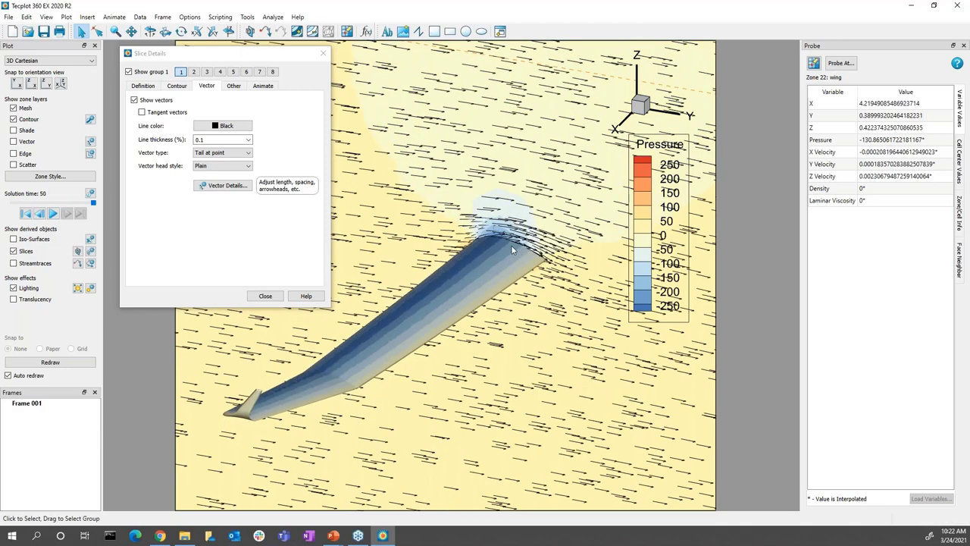
# Hide the slices and define one iso-surface by C3: Y Velocity with Value 1 of 20.
pyautogui.click(265, 296)
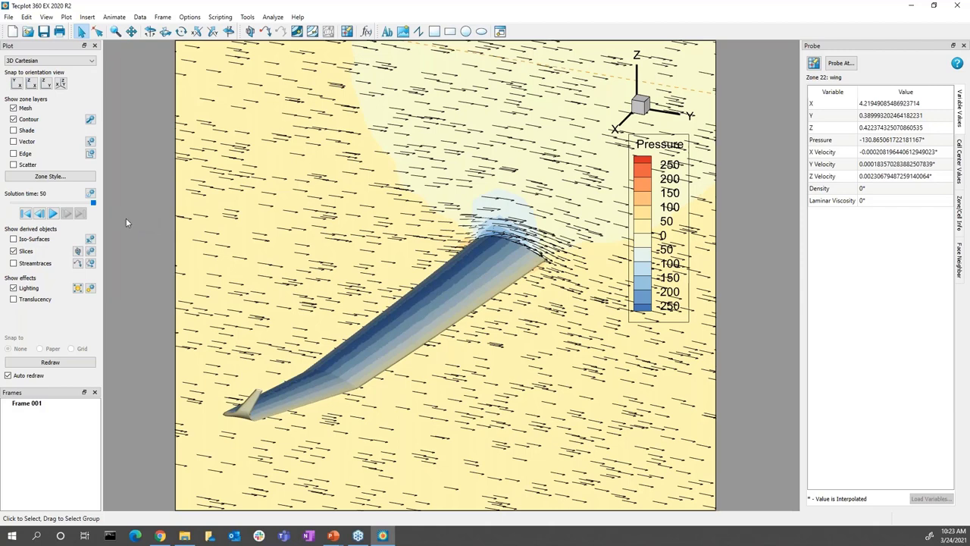
pyautogui.click(13, 251)
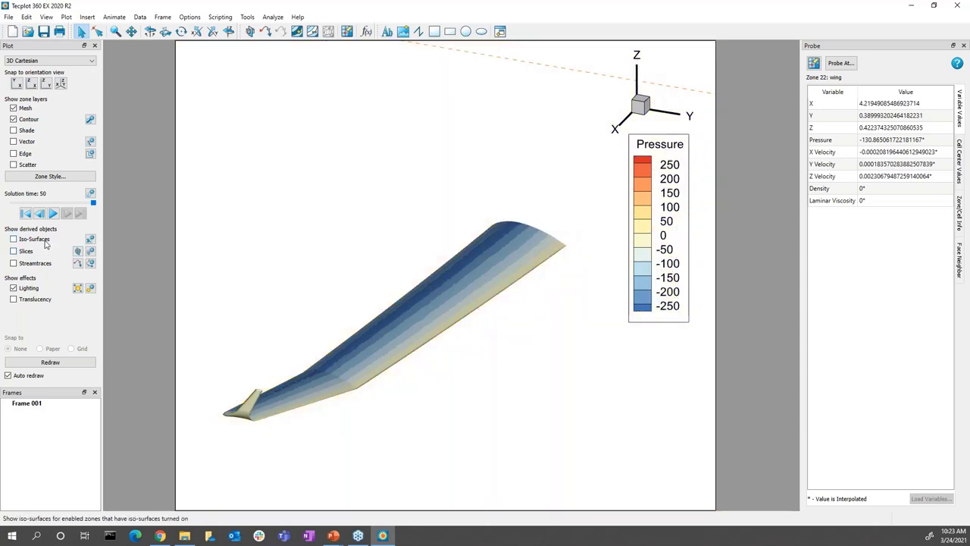
pyautogui.click(91, 241)
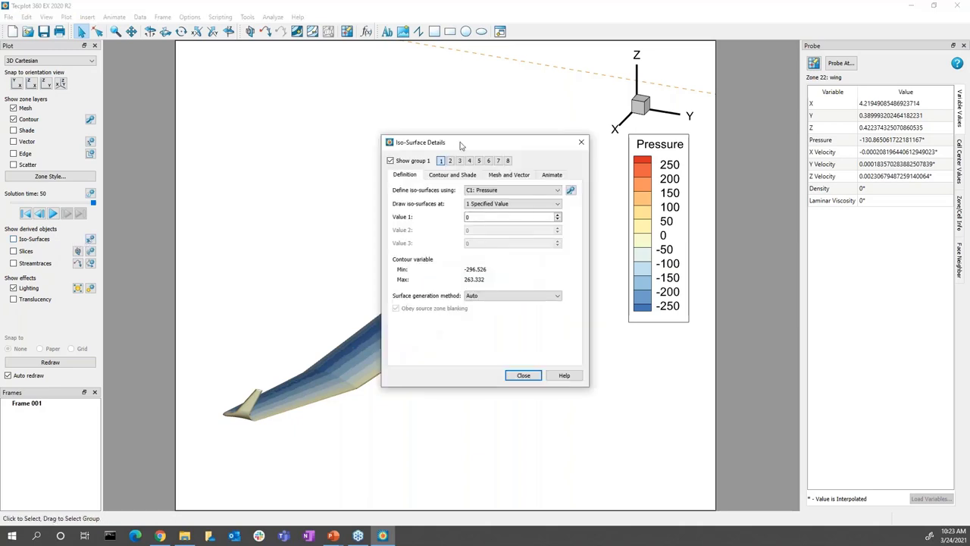
pyautogui.moveTo(462, 142); pyautogui.dragTo(197, 63)
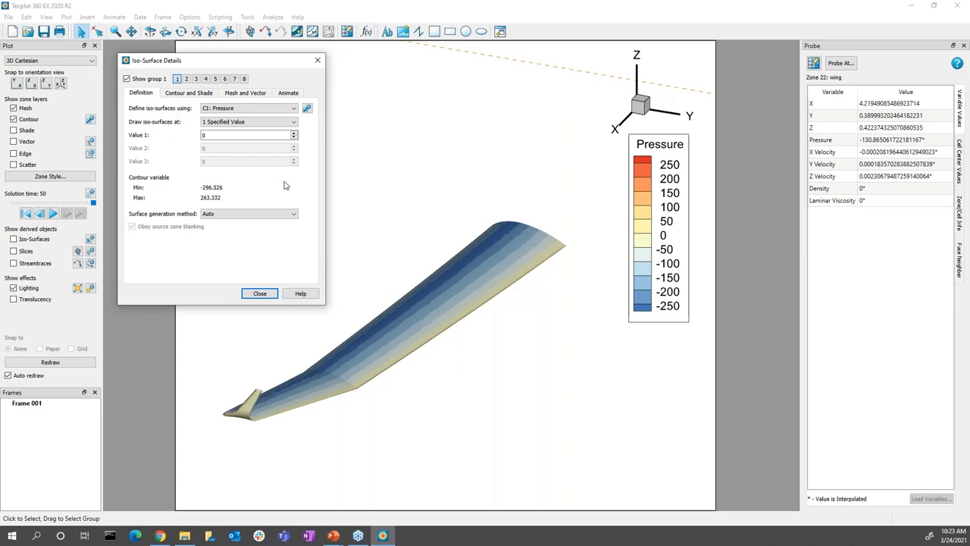
pyautogui.click(294, 109)
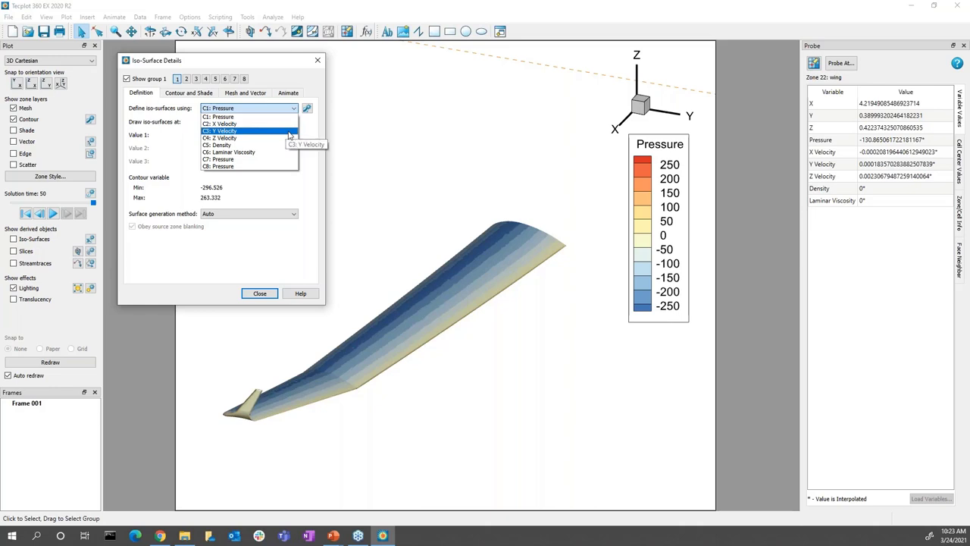
pyautogui.click(288, 131)
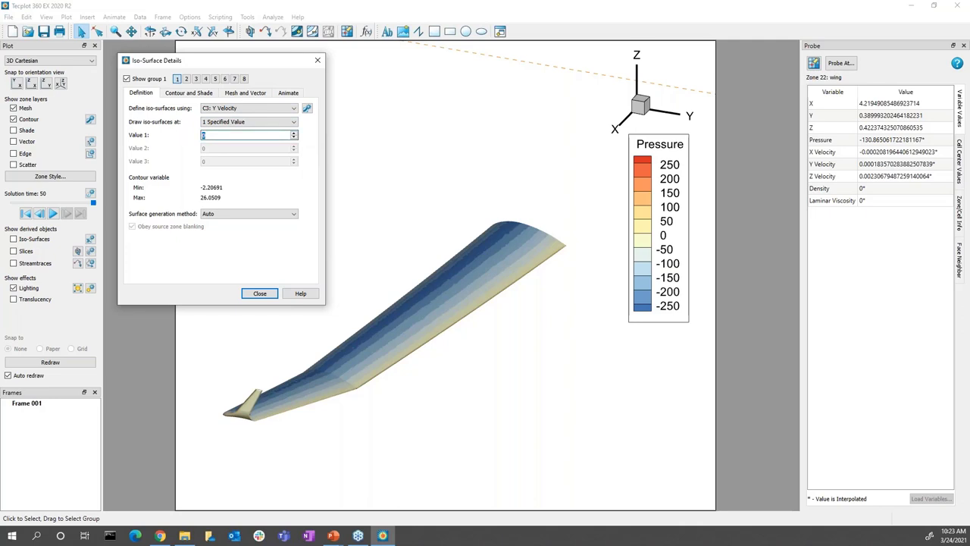
pyautogui.write('20')
pyautogui.press('Tab')
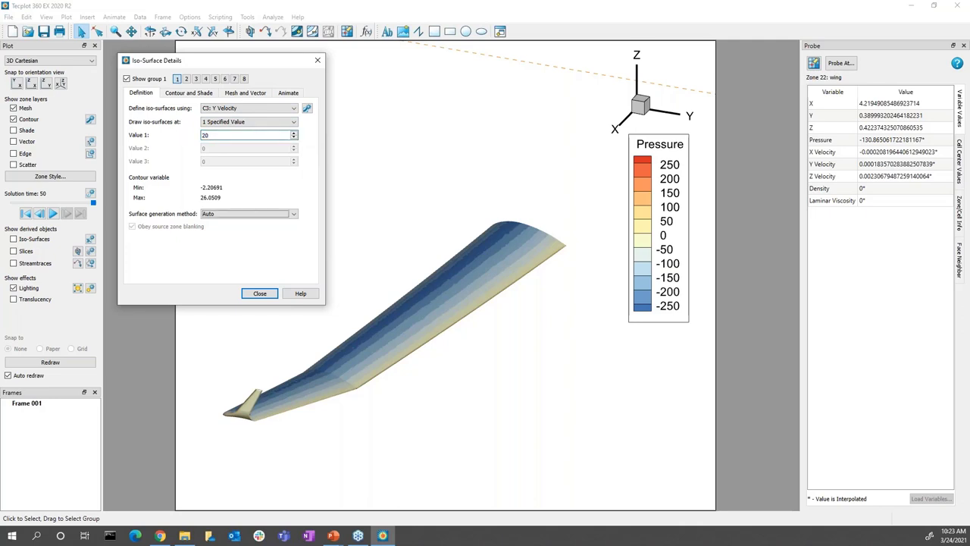
# Turn on the iso-surface, replay the animation, and try its mesh, vector and shading toggles.
pyautogui.click(34, 240)
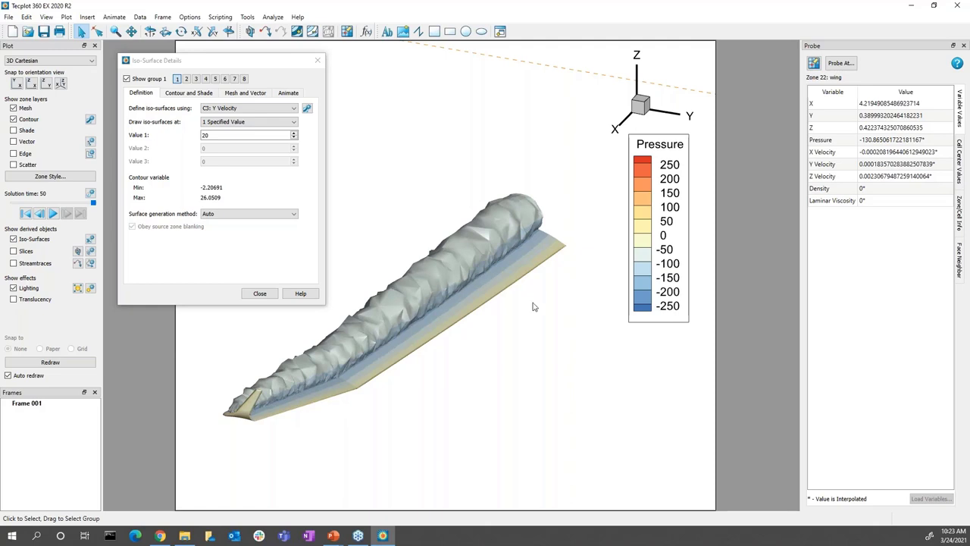
pyautogui.click(52, 213)
pyautogui.click(445, 265)
pyautogui.rightClick(445, 266)
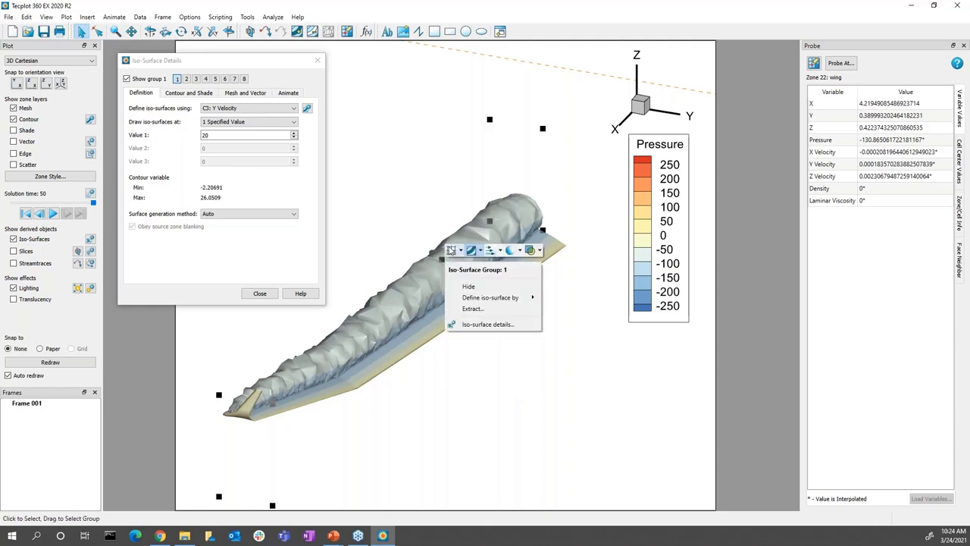
pyautogui.click(451, 251)
pyautogui.click(451, 251)
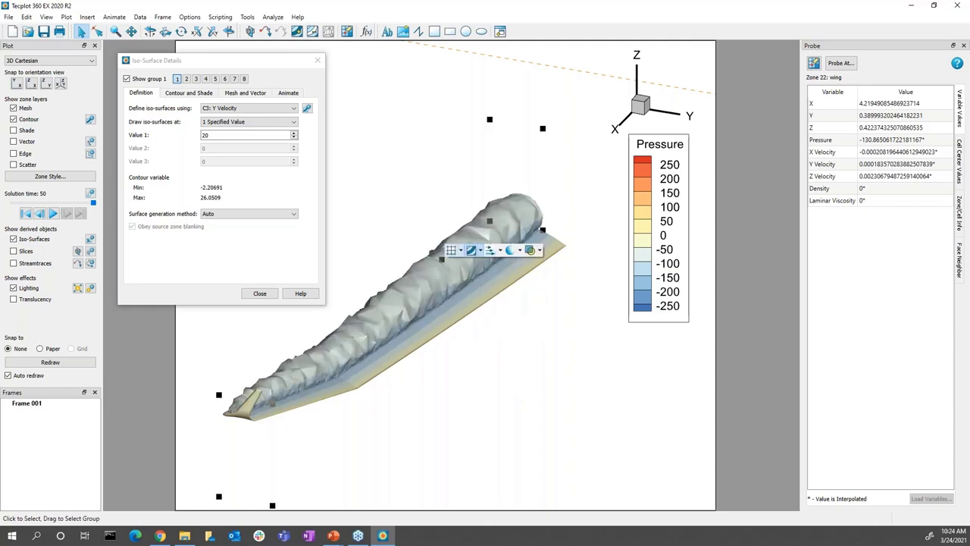
pyautogui.click(489, 250)
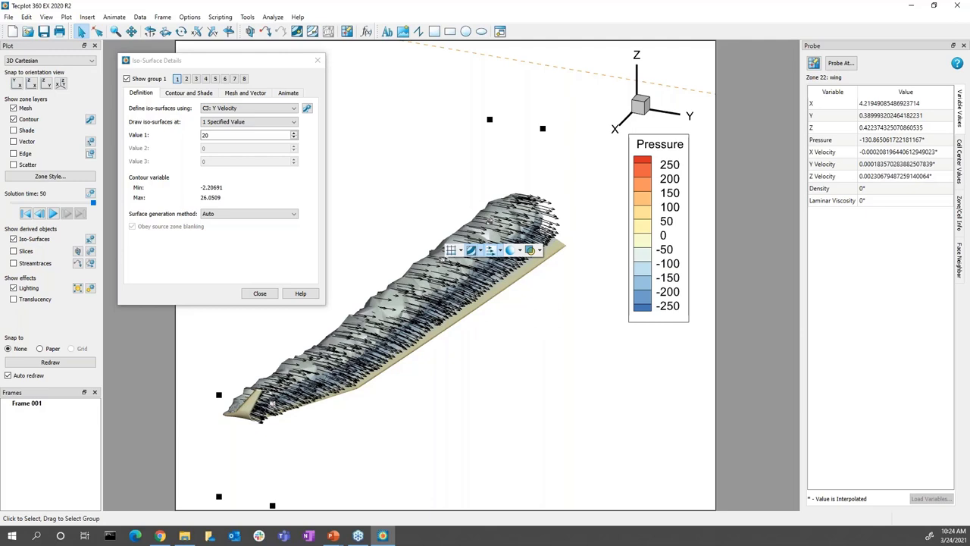
pyautogui.click(489, 250)
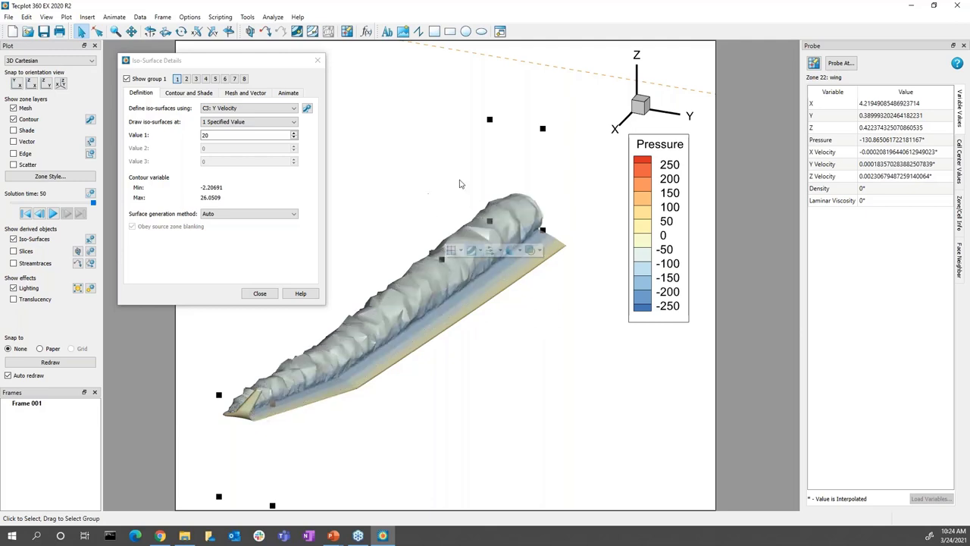
pyautogui.click(473, 251)
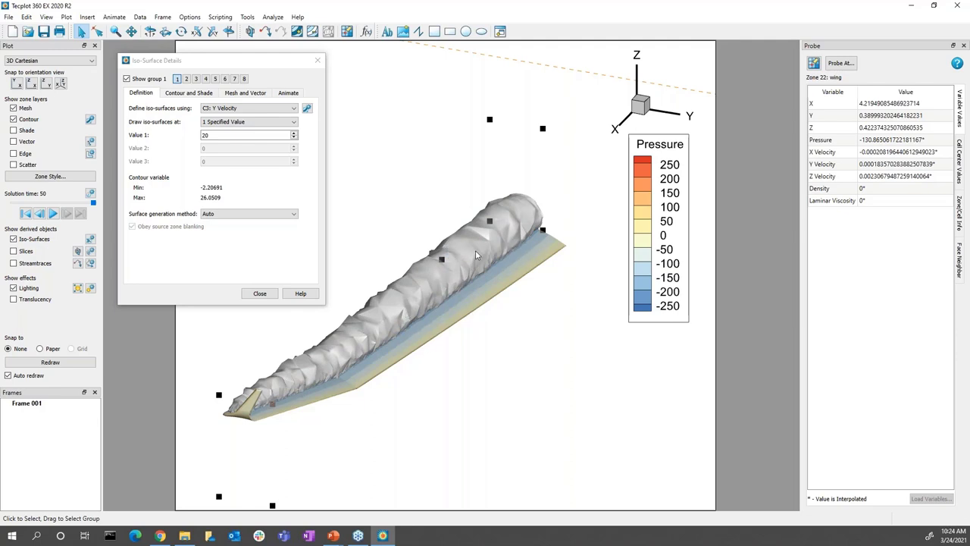
# Colour the iso-surface green and close Iso-Surface Details.
pyautogui.rightClick(455, 262)
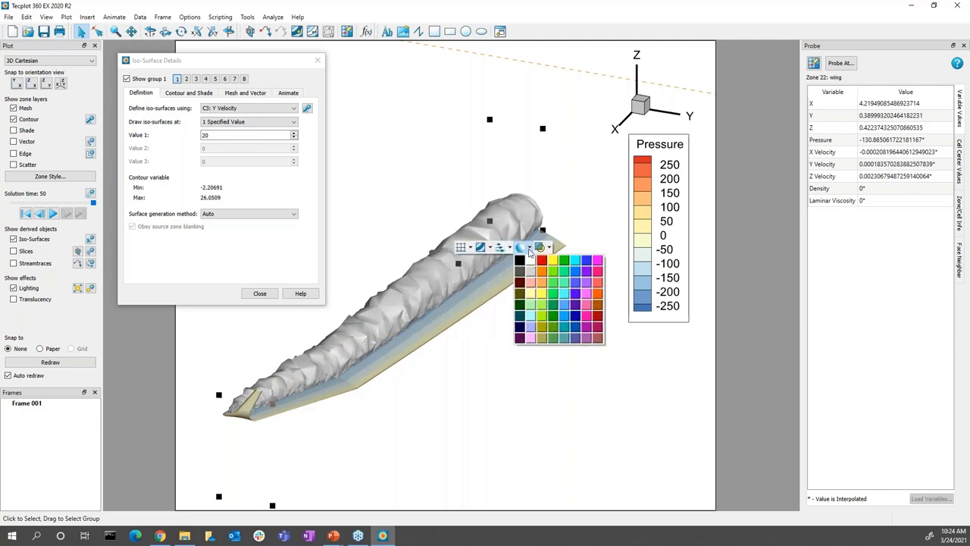
pyautogui.click(528, 248)
pyautogui.click(570, 284)
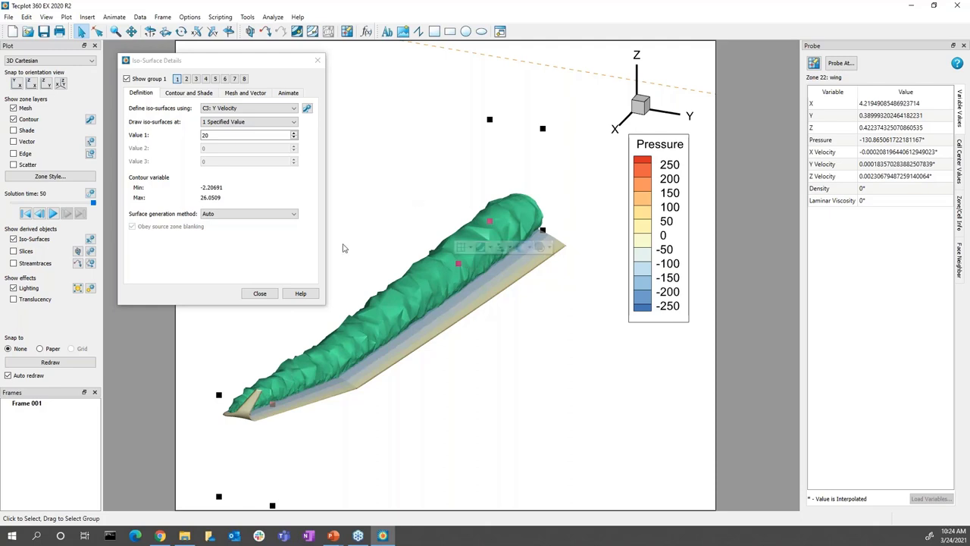
pyautogui.click(261, 294)
pyautogui.click(222, 230)
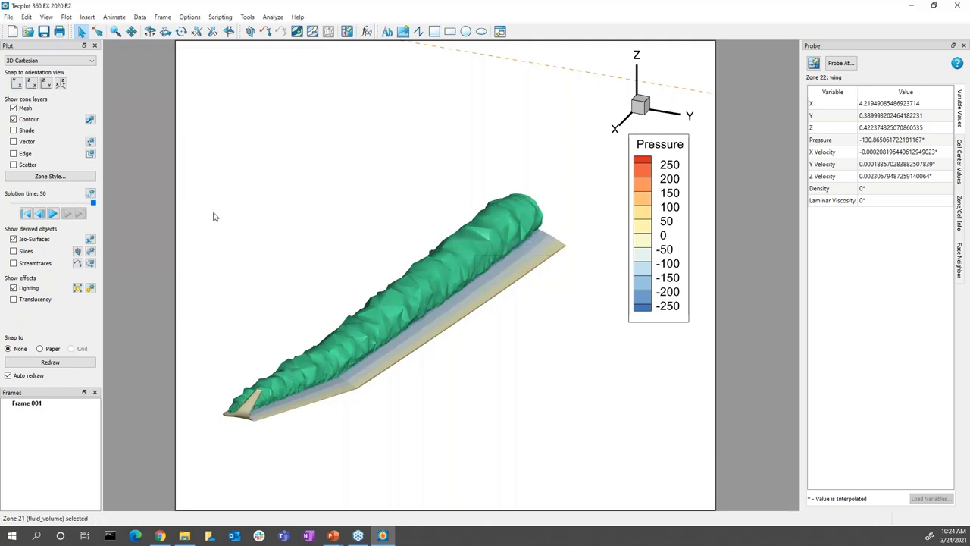
# Hide the iso-surface, show slices again, and enable slice group 2 (Y-Planes).
pyautogui.click(13, 239)
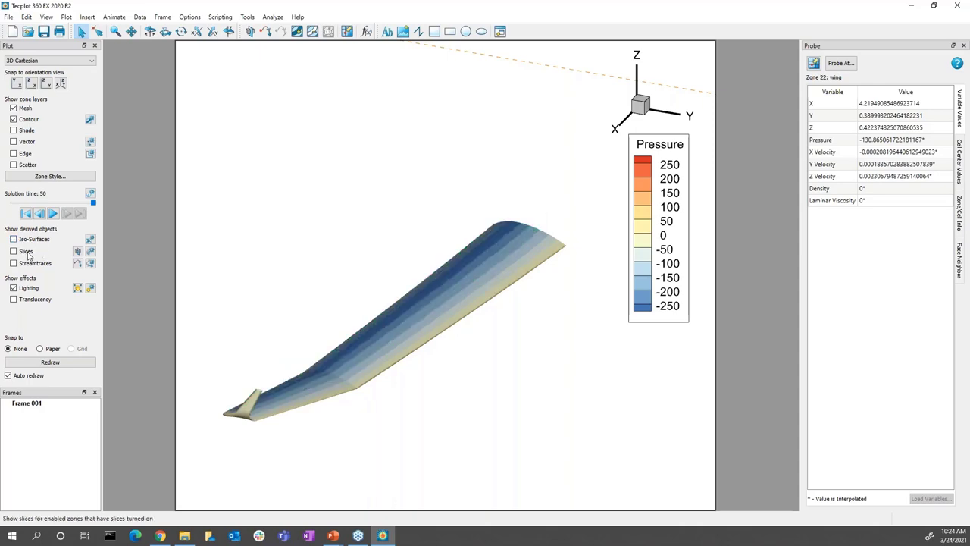
pyautogui.click(13, 251)
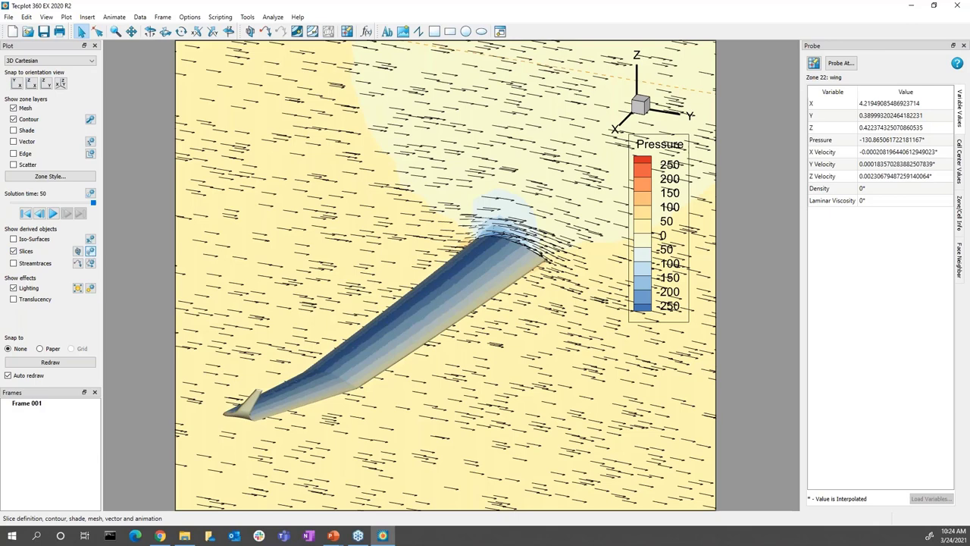
pyautogui.click(90, 251)
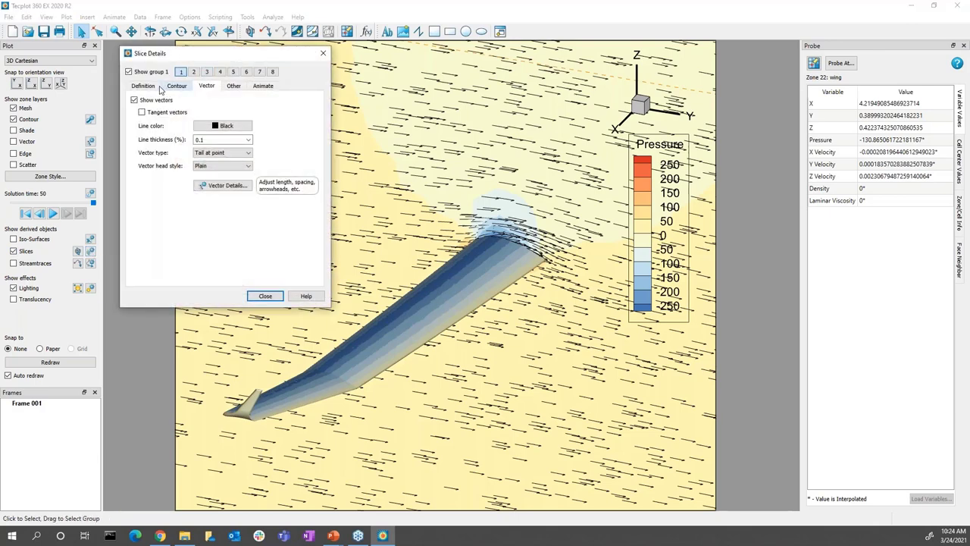
pyautogui.moveTo(219, 57); pyautogui.dragTo(212, 72)
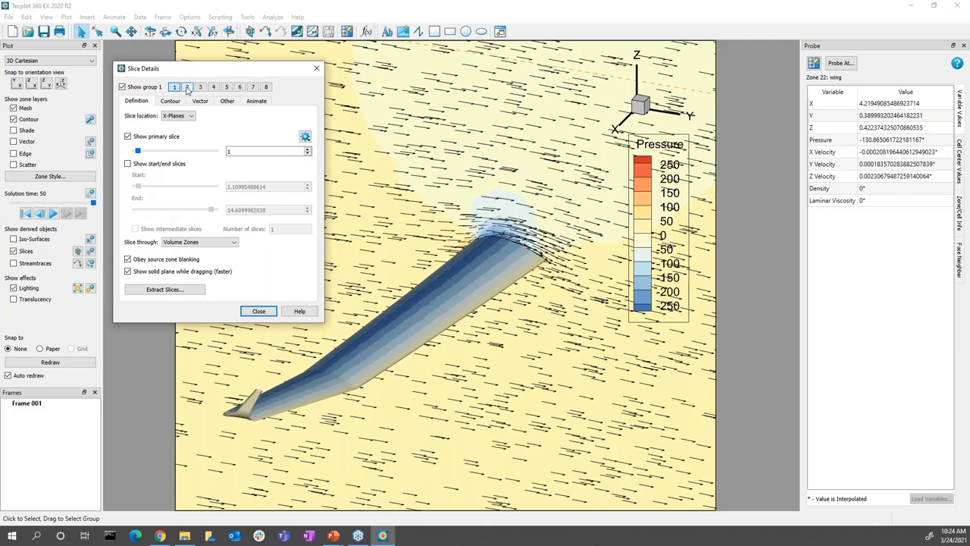
pyautogui.click(187, 88)
pyautogui.click(148, 88)
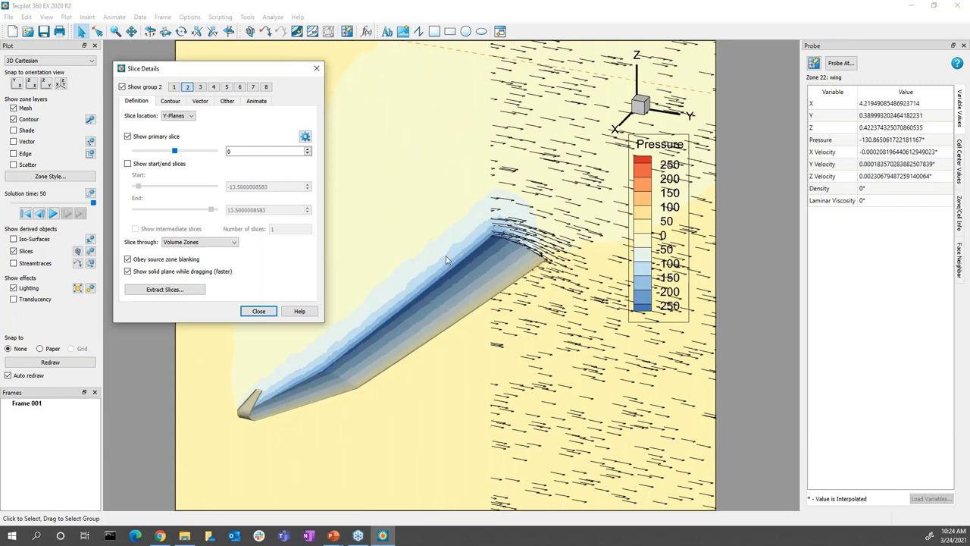
pyautogui.click(266, 312)
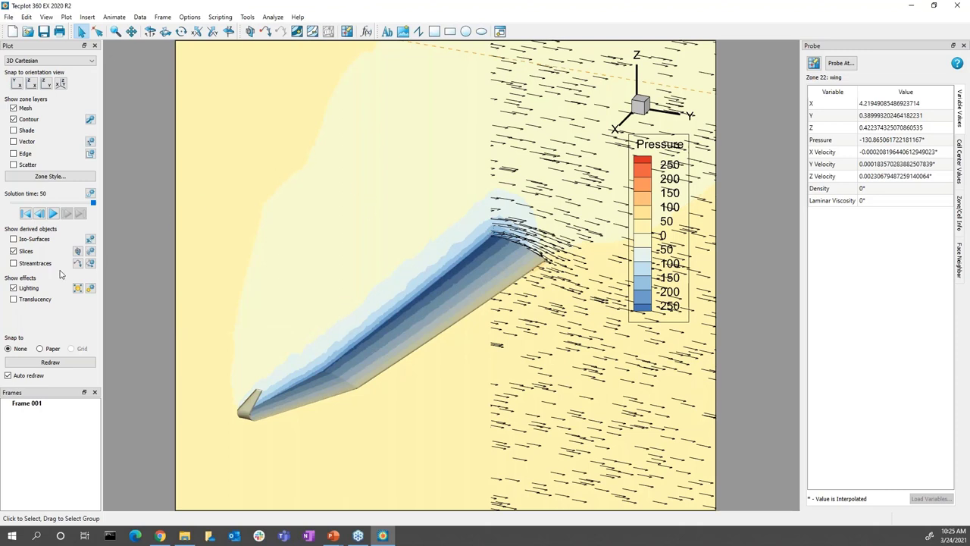
# Hide the X-plane vector slice, re-centre the wing, and seed a streamtrace at its leading edge.
pyautogui.rightClick(559, 131)
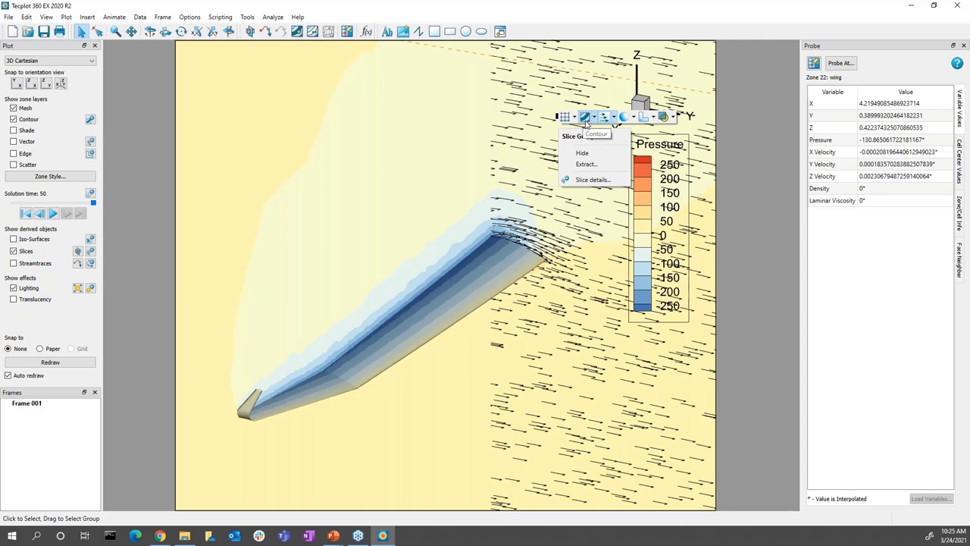
pyautogui.click(600, 155)
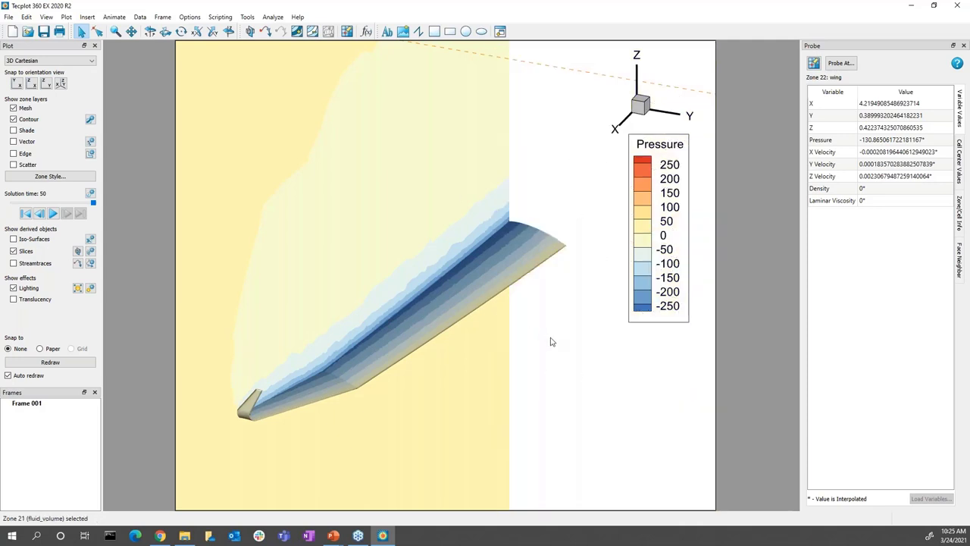
pyautogui.moveTo(447, 337); pyautogui.dragTo(489, 325, button='right')
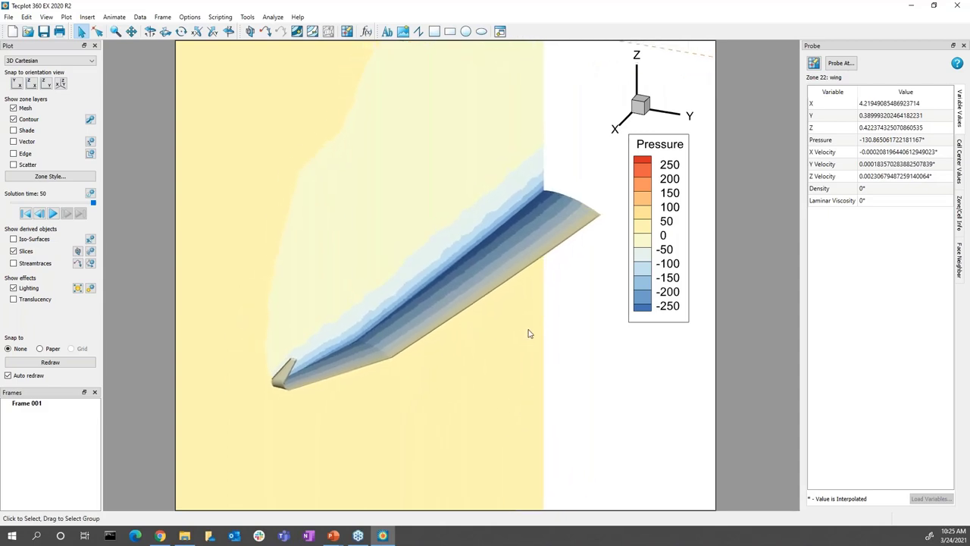
pyautogui.click(78, 263)
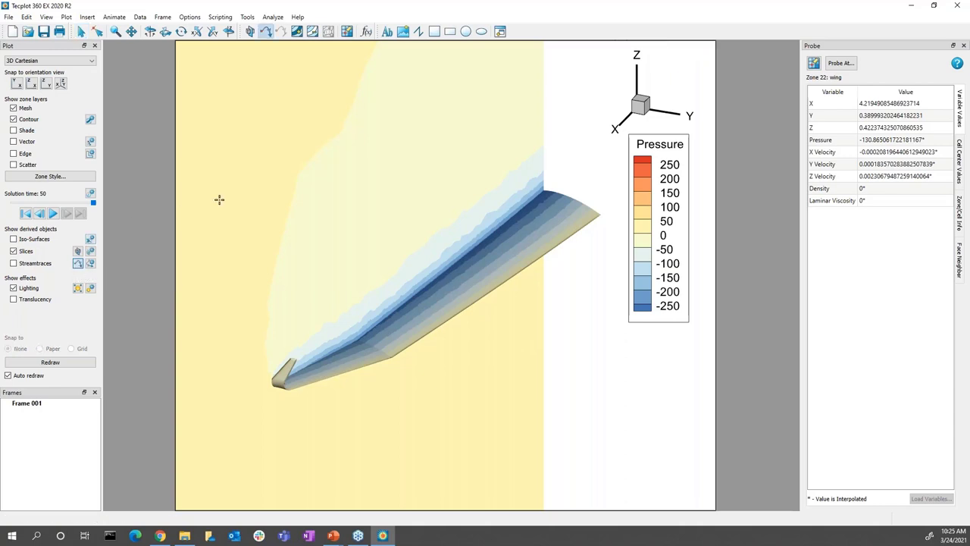
pyautogui.click(531, 184)
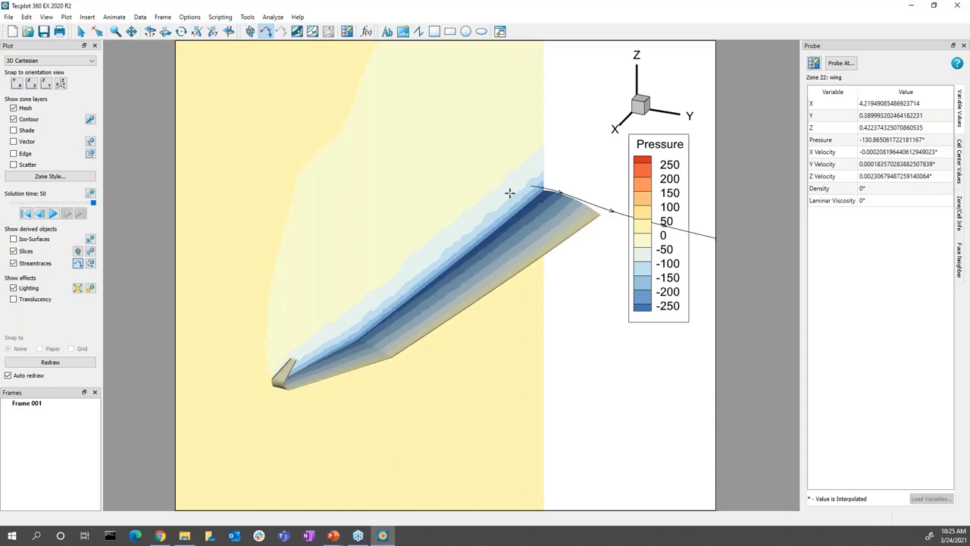
# Lay a rake of streamtraces along the wing's upper surface and open Streamtrace Details.
pyautogui.moveTo(511, 192); pyautogui.dragTo(374, 302)
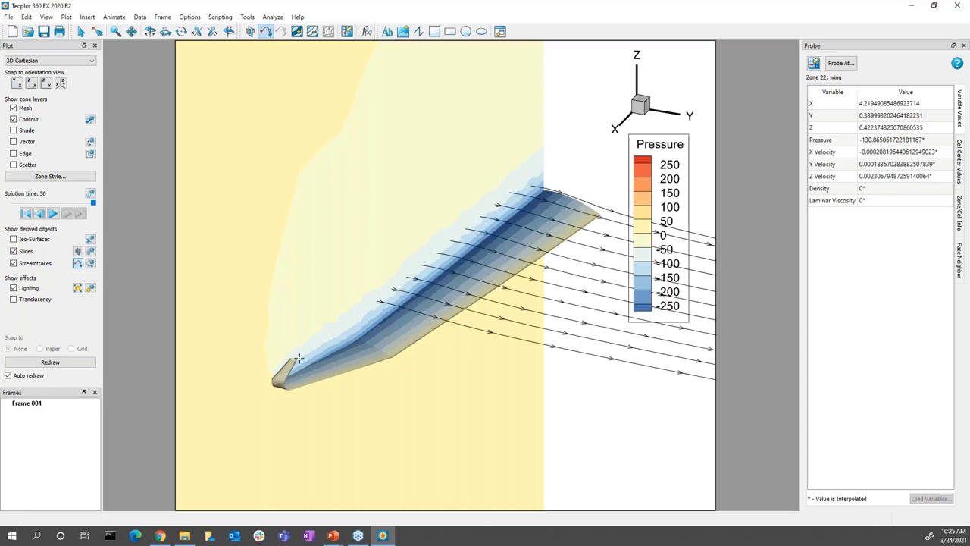
pyautogui.click(91, 263)
pyautogui.moveTo(481, 162); pyautogui.dragTo(240, 67)
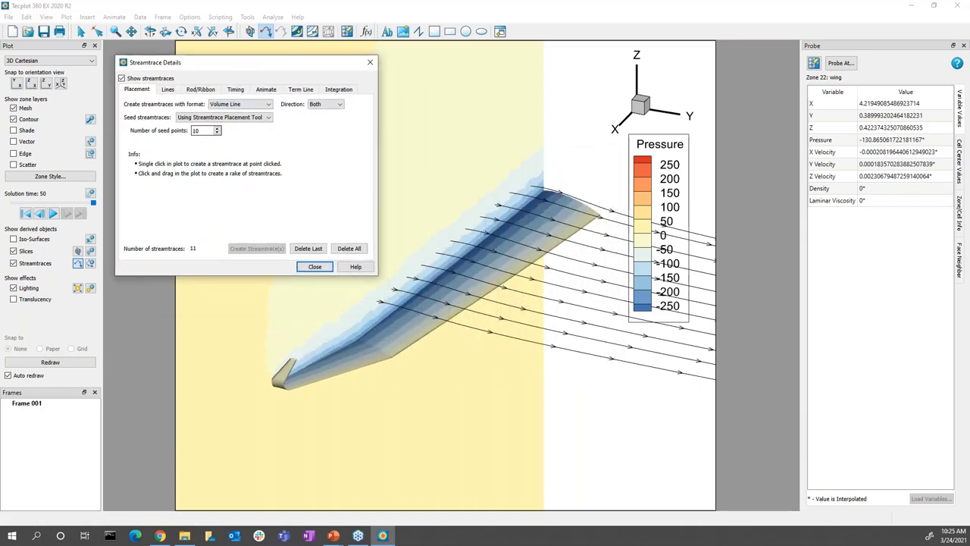
# Place a Volume Ribbon and a Volume Rod streamtrace near the wing.
pyautogui.click(268, 105)
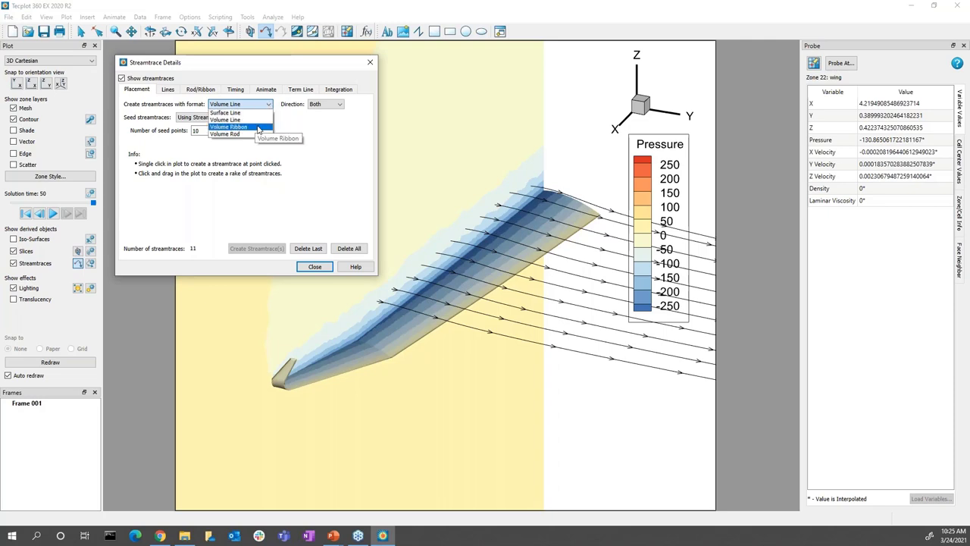
pyautogui.click(258, 127)
pyautogui.click(368, 313)
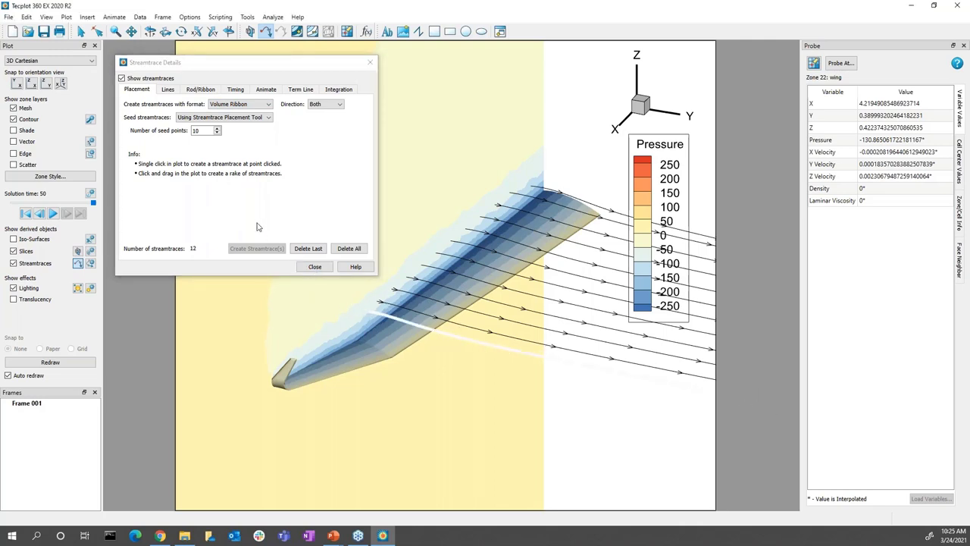
pyautogui.click(239, 104)
pyautogui.click(244, 133)
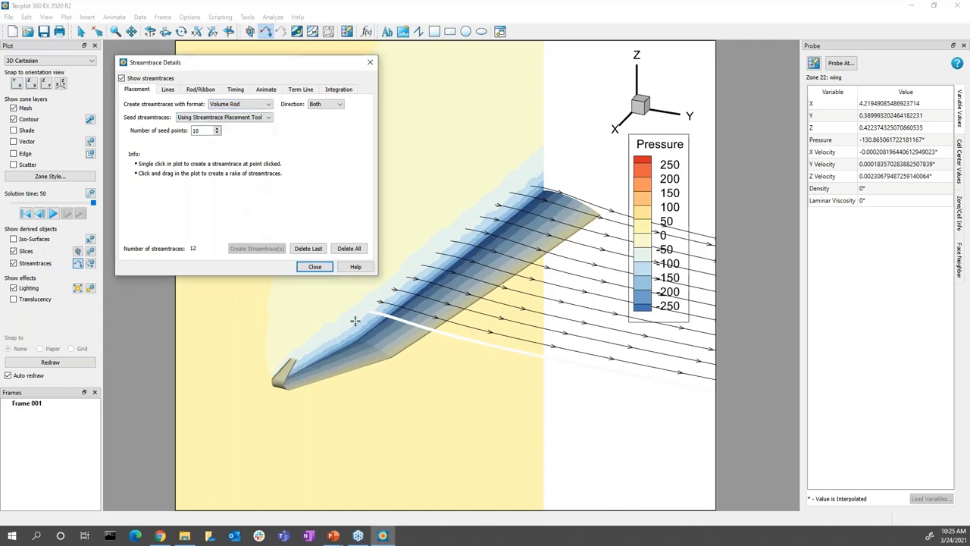
pyautogui.click(355, 321)
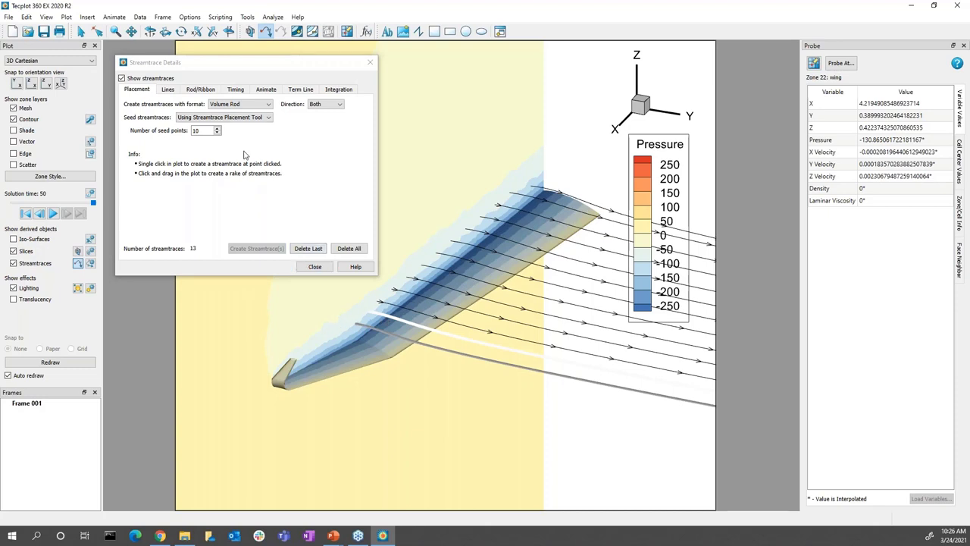
# Set both Rod/Ribbon and streamline Lines colour to Red, then close Streamtrace Details.
pyautogui.click(200, 90)
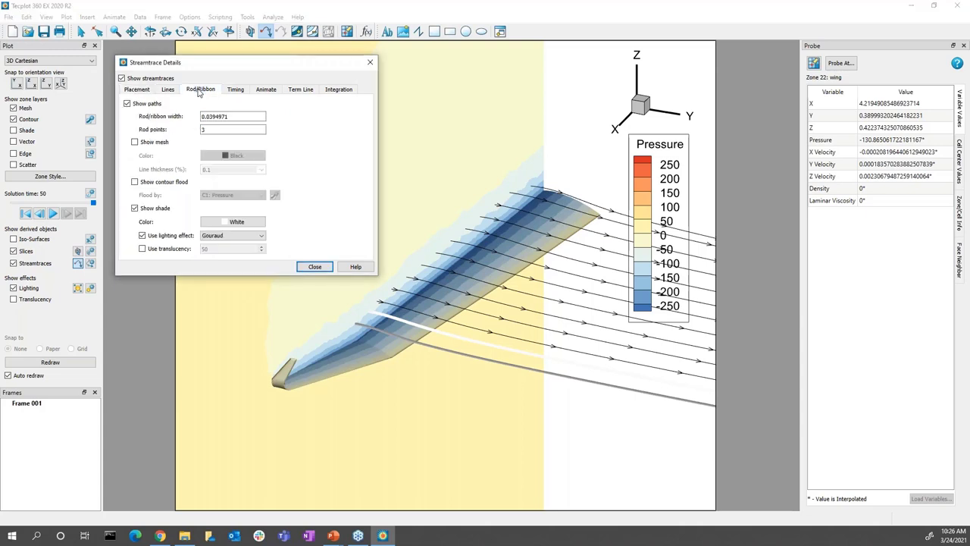
pyautogui.click(237, 223)
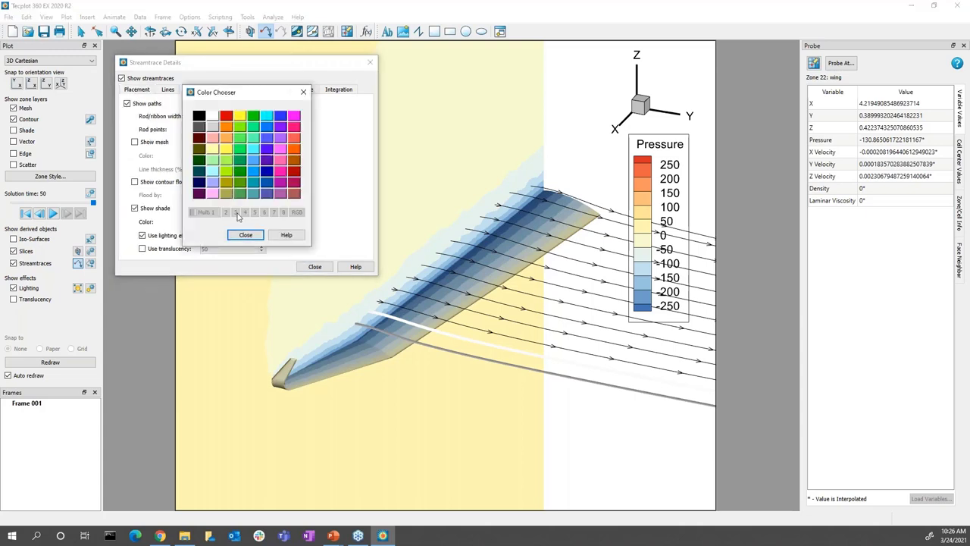
pyautogui.click(226, 122)
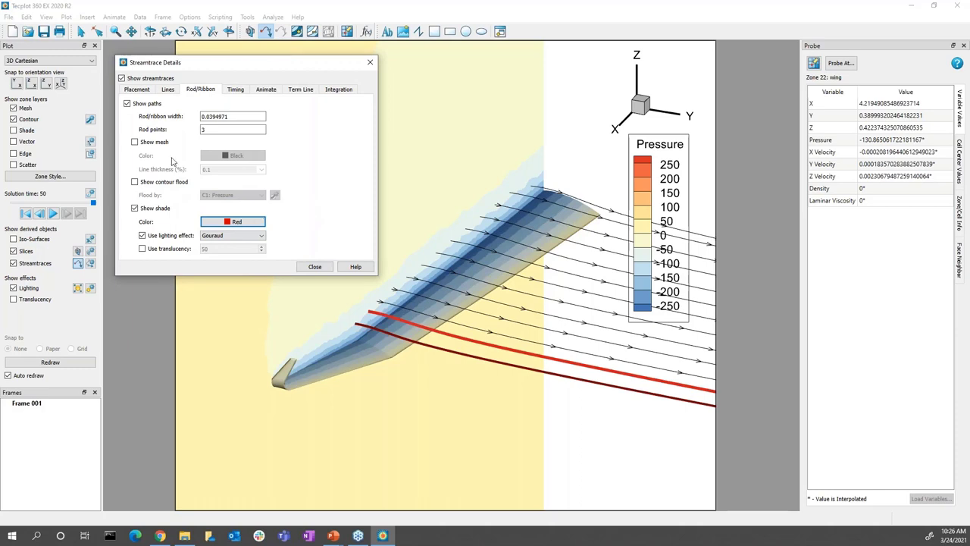
pyautogui.click(168, 90)
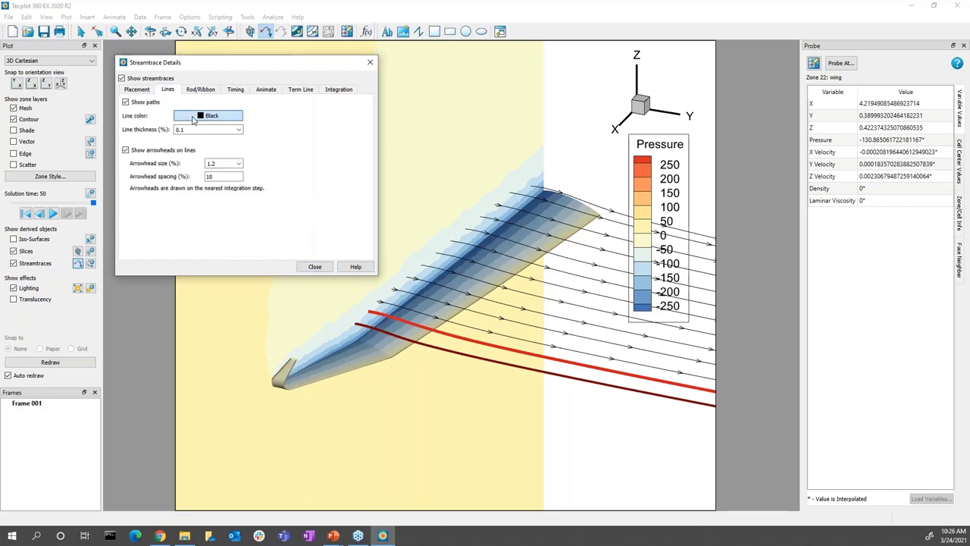
pyautogui.click(191, 116)
pyautogui.click(229, 124)
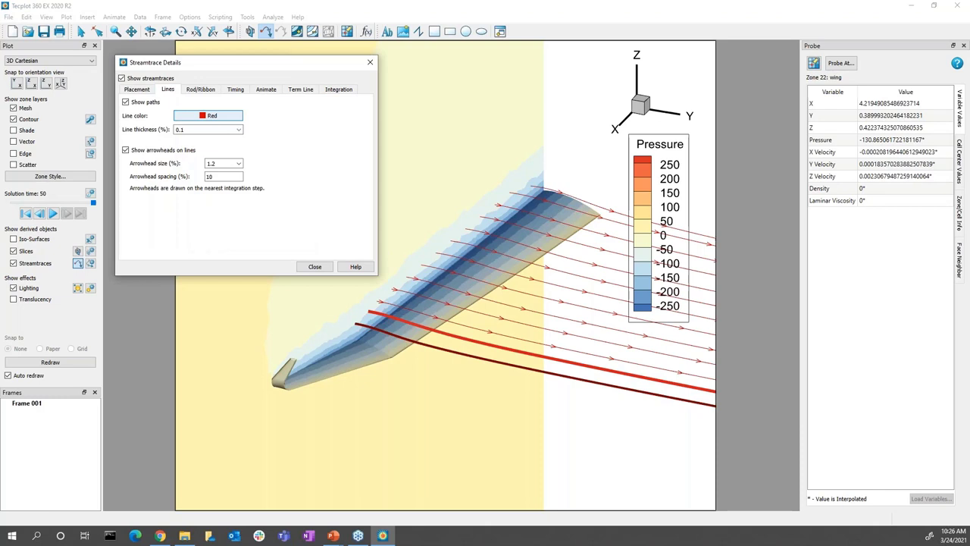
pyautogui.click(314, 267)
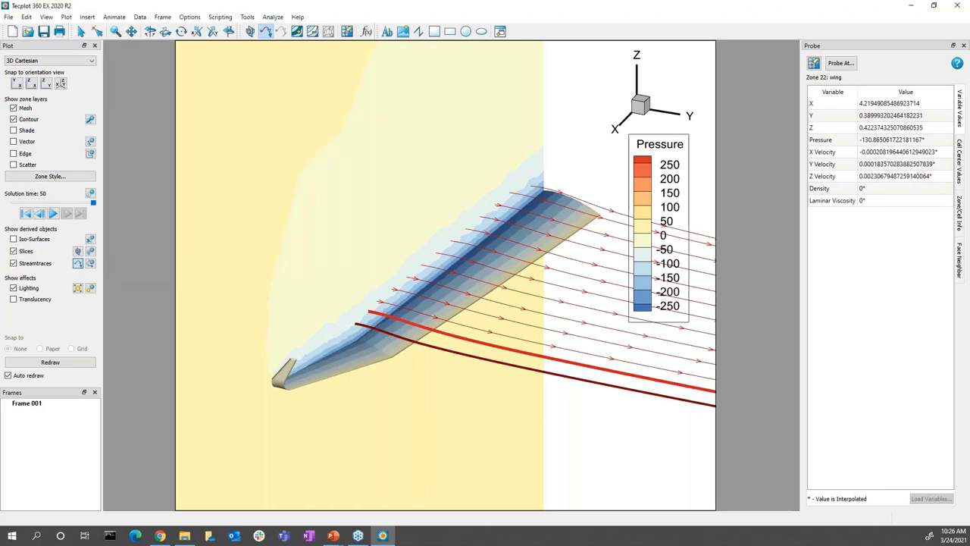
# Select the Y-plane slice and set its translucency to 70.
pyautogui.click(81, 34)
pyautogui.moveTo(524, 361); pyautogui.dragTo(336, 199, button='right')
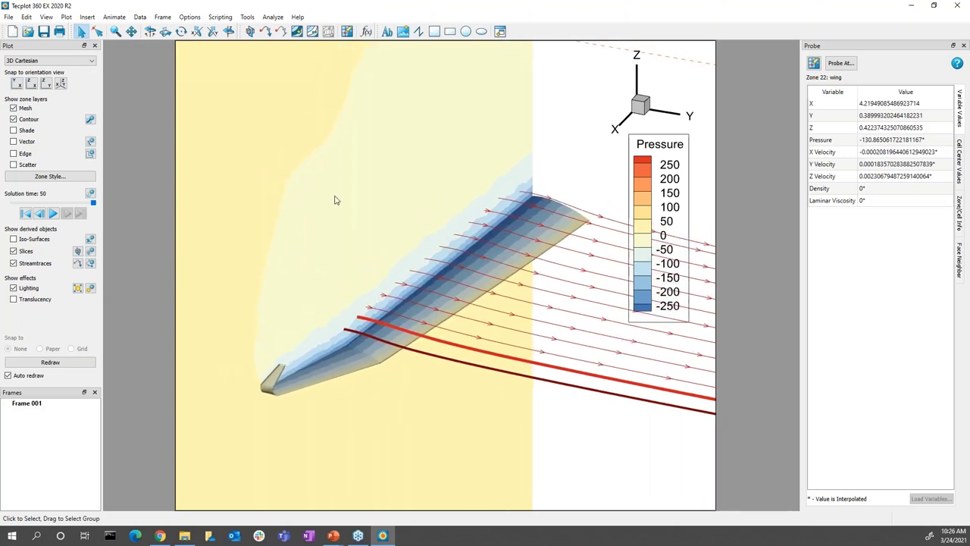
pyautogui.click(334, 158)
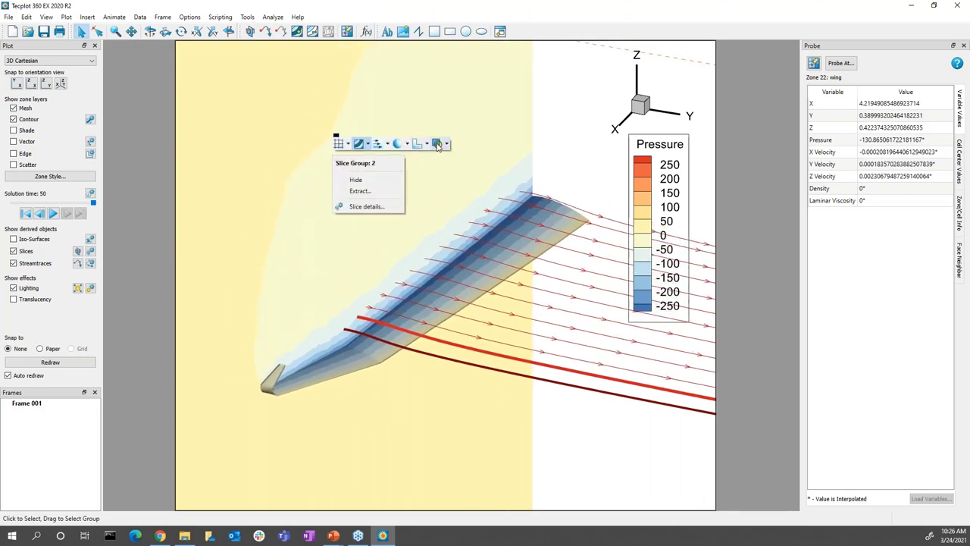
pyautogui.click(437, 144)
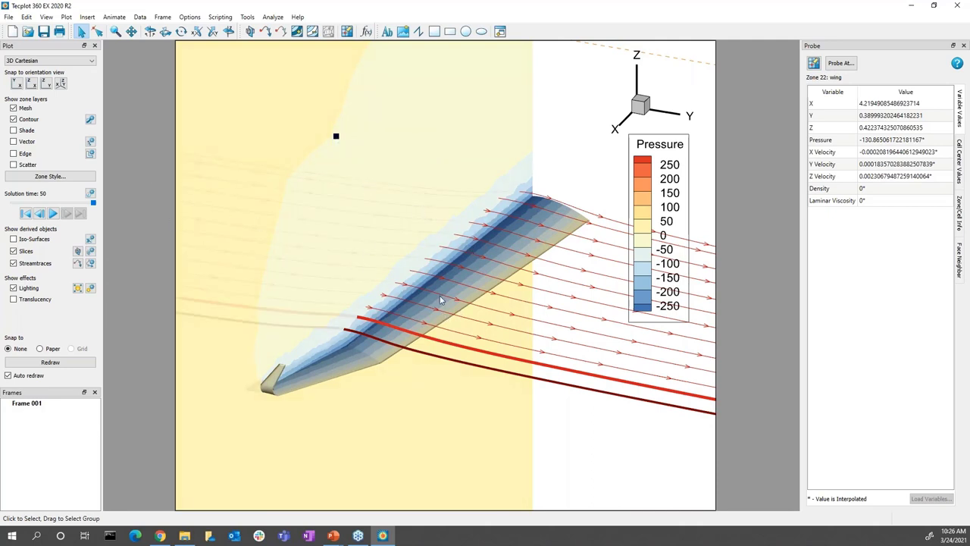
pyautogui.click(348, 103)
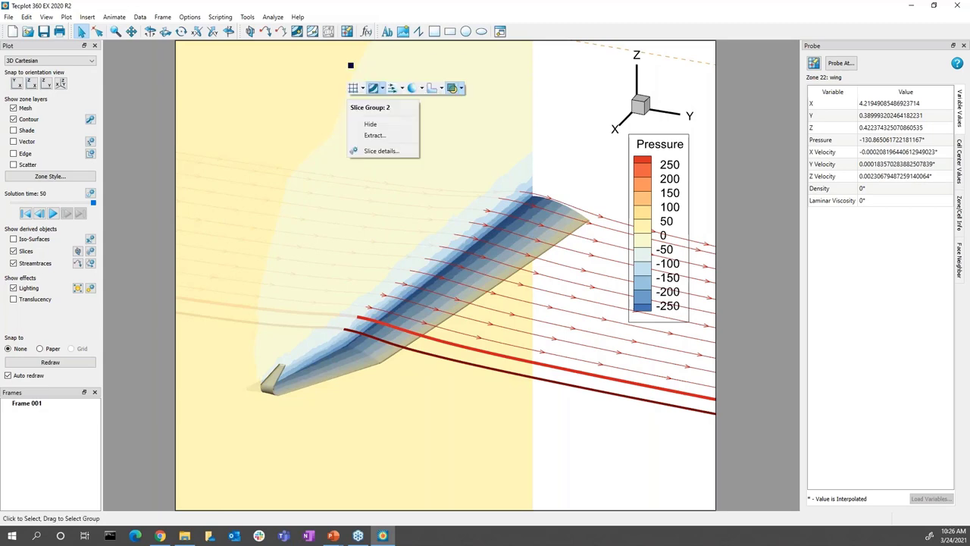
pyautogui.click(460, 88)
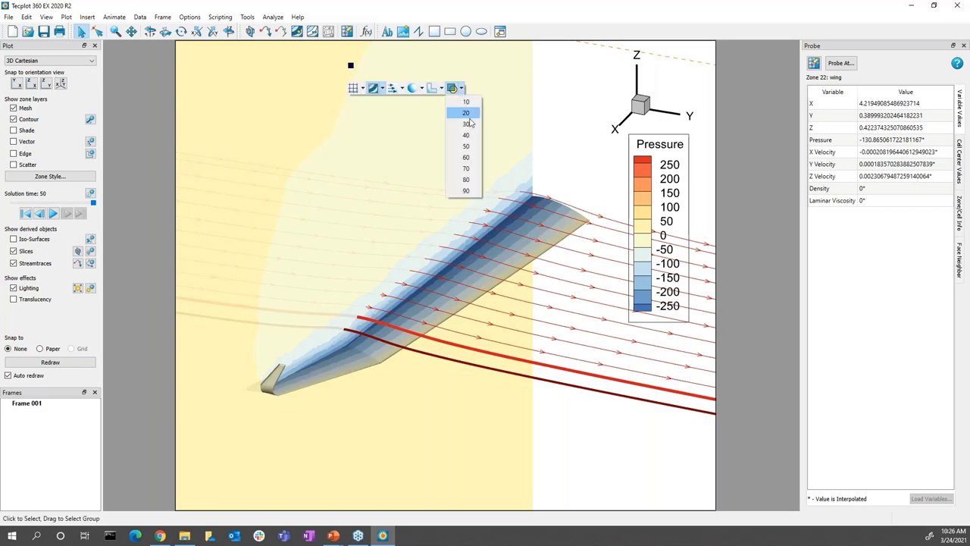
pyautogui.click(459, 166)
pyautogui.click(545, 375)
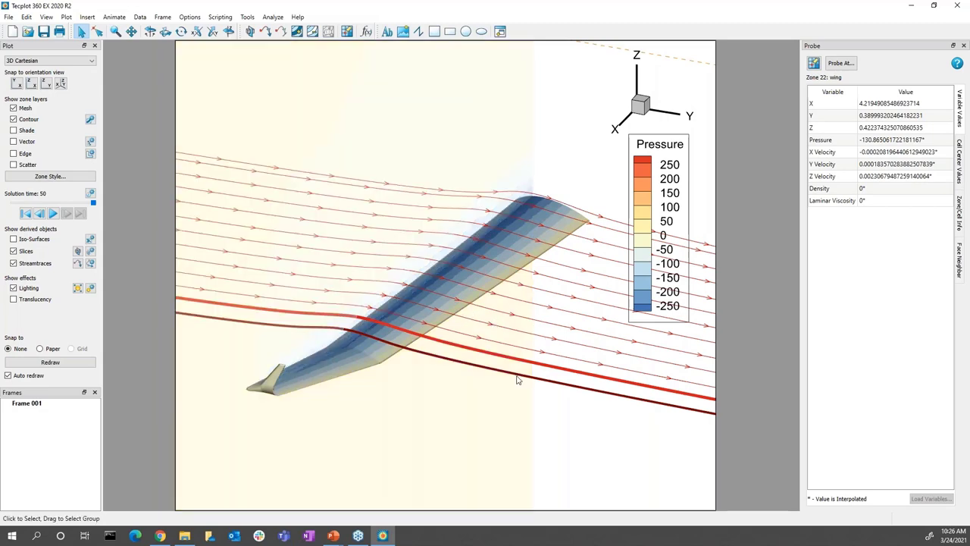
# Rotate and zoom the view, then hide the Y-plane slice.
pyautogui.keyDown('ctrl'); pyautogui.moveTo(545, 376); pyautogui.dragTo(393, 151, button='right'); pyautogui.keyUp('ctrl')
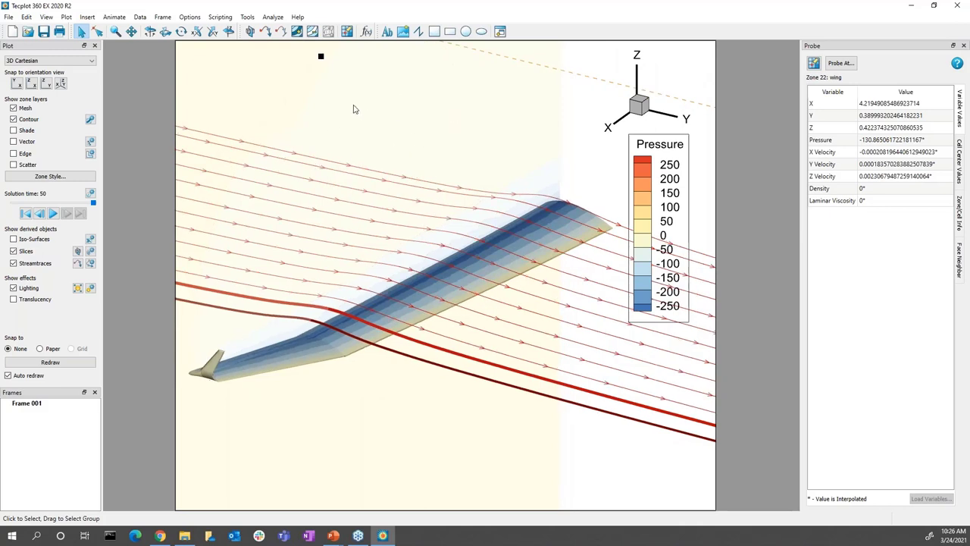
pyautogui.rightClick(377, 114)
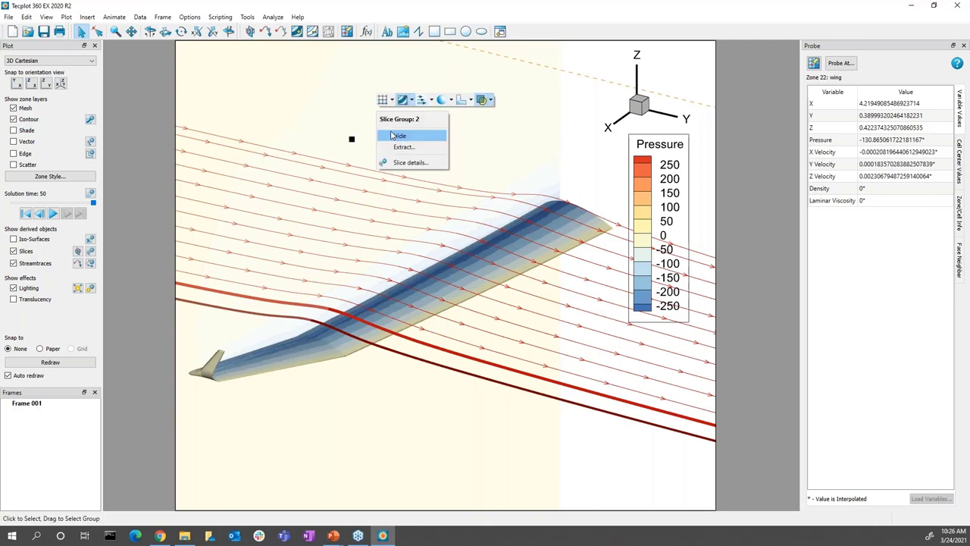
pyautogui.click(396, 136)
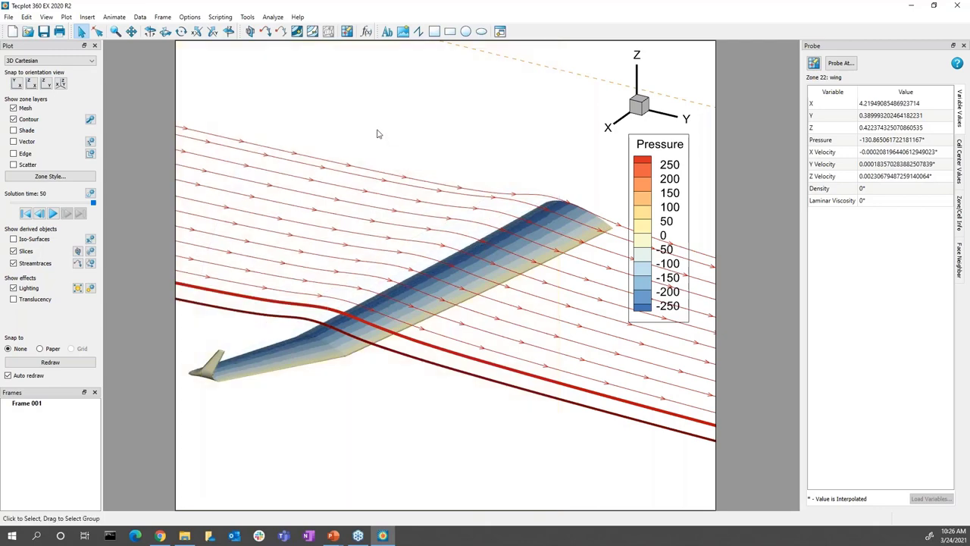
# Show slice group 1 (the X-plane with vectors) again in Slice Details.
pyautogui.click(90, 253)
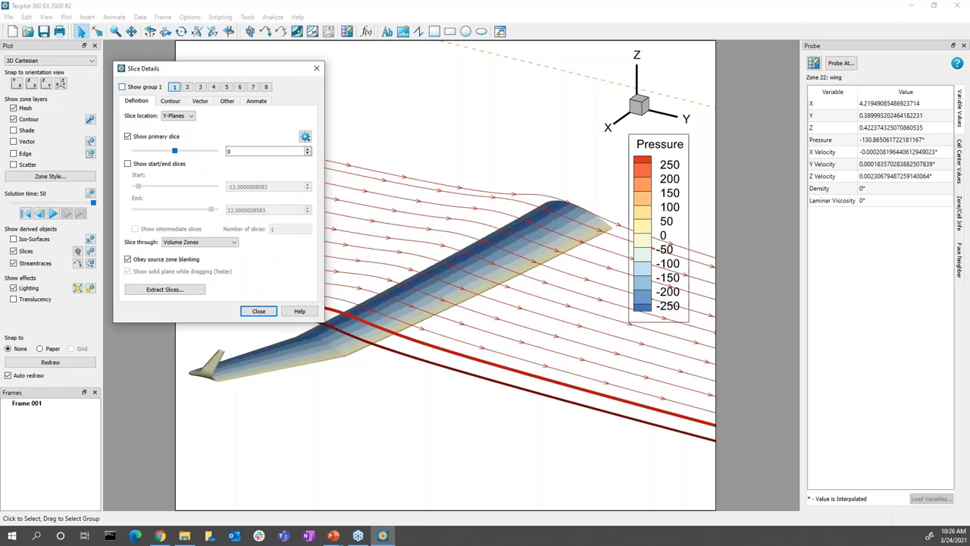
pyautogui.click(122, 86)
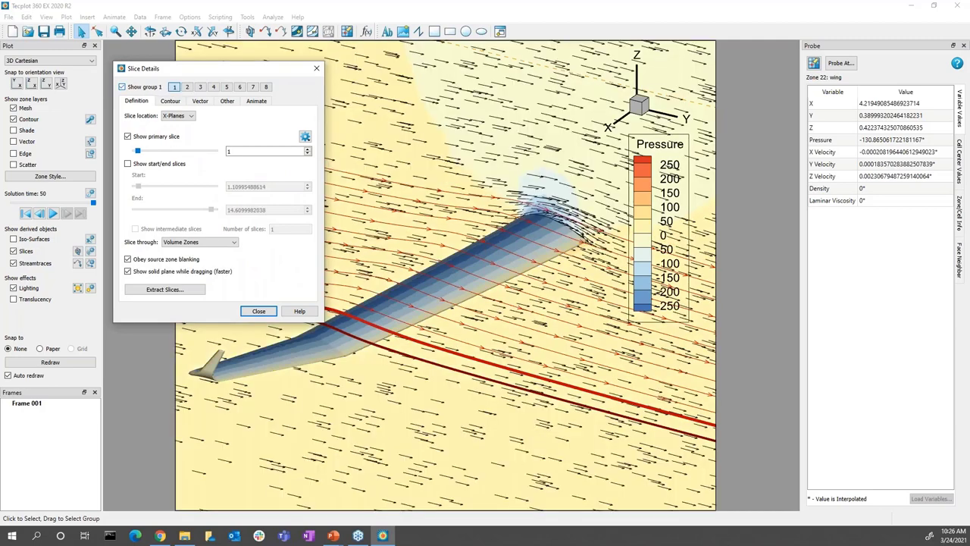
pyautogui.click(259, 311)
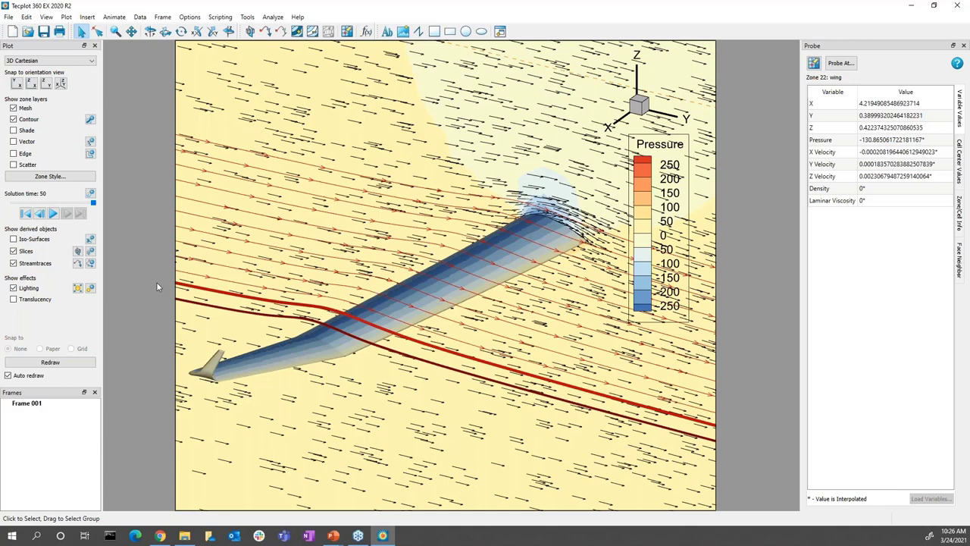
pyautogui.click(31, 290)
pyautogui.click(32, 290)
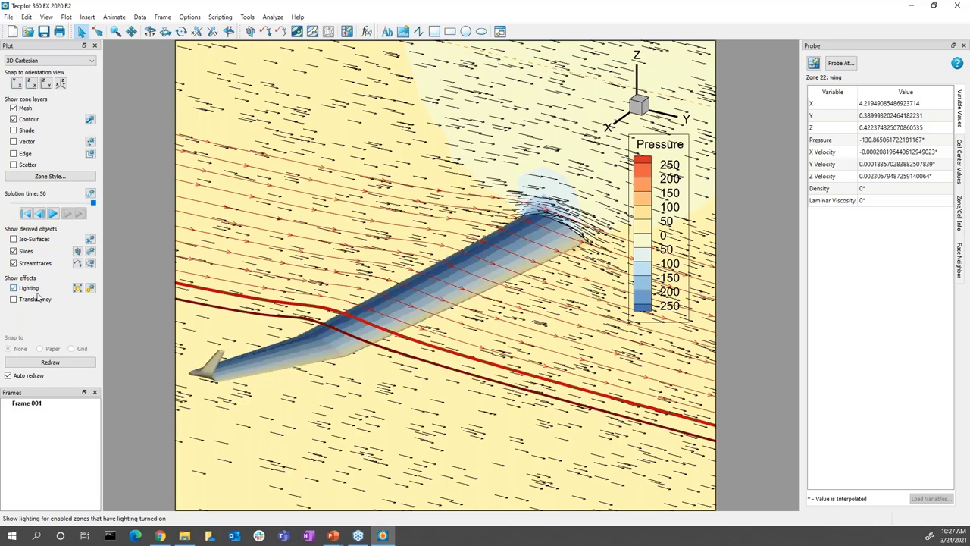
pyautogui.click(77, 289)
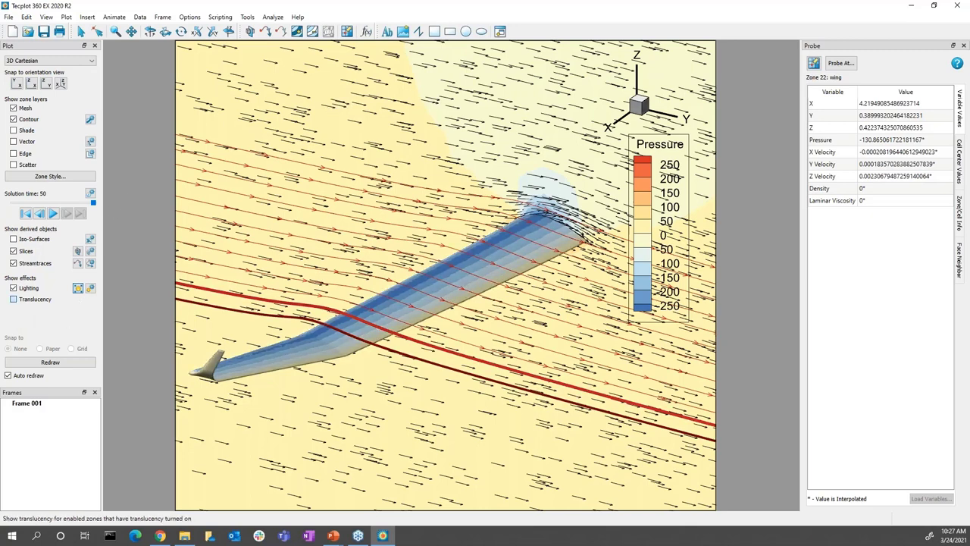
pyautogui.click(13, 300)
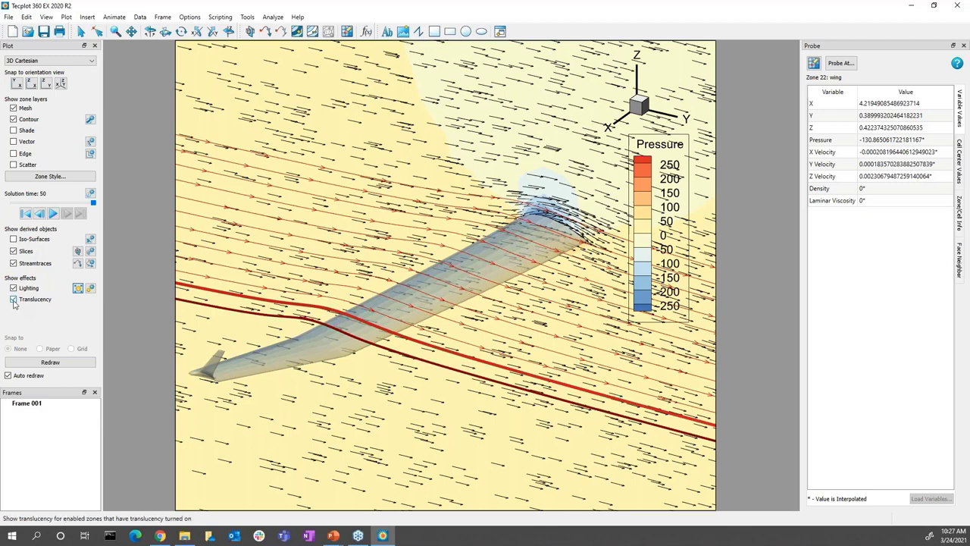
pyautogui.click(82, 31)
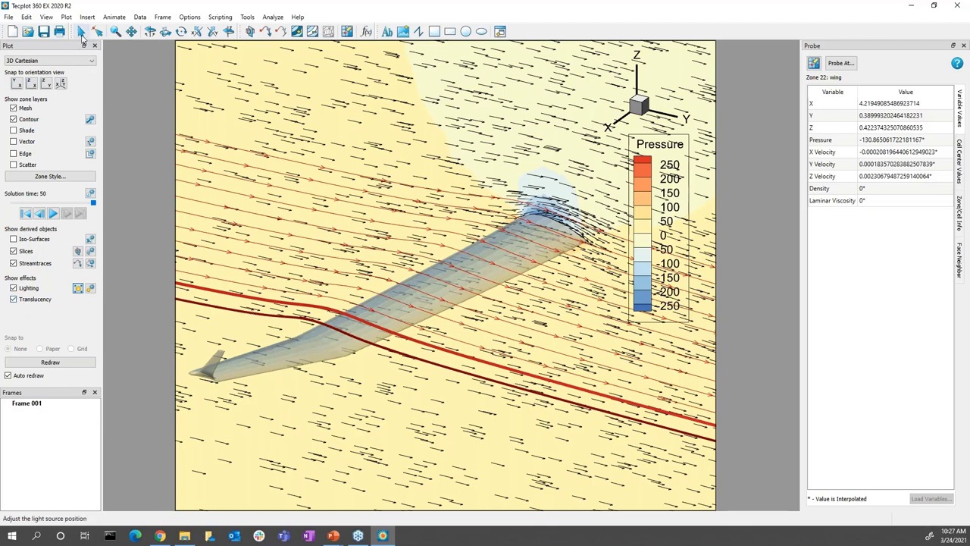
pyautogui.click(320, 339)
pyautogui.click(438, 330)
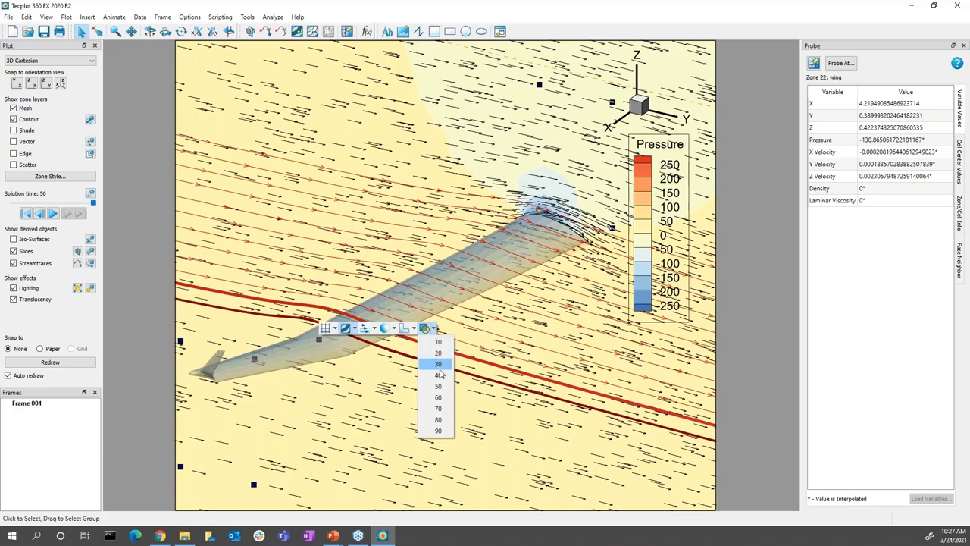
pyautogui.click(442, 370)
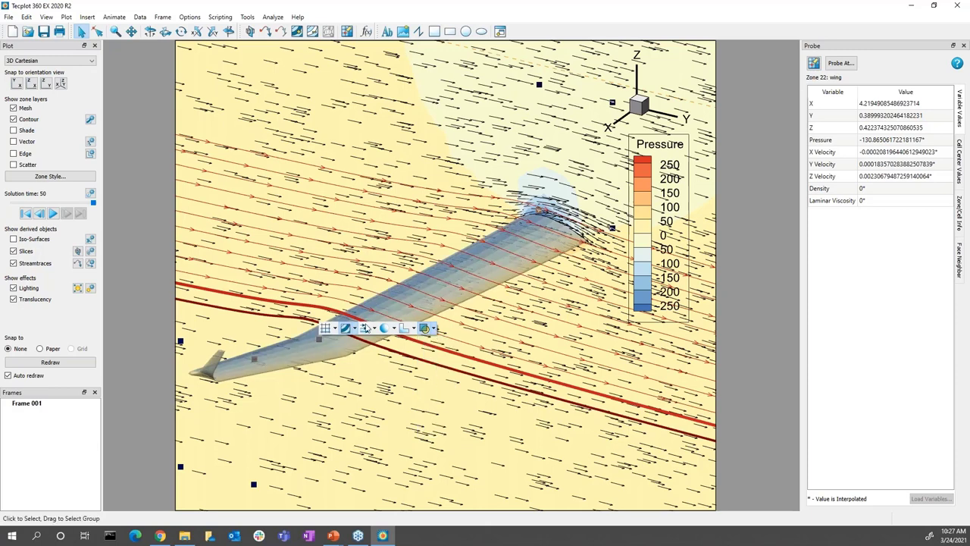
pyautogui.click(425, 328)
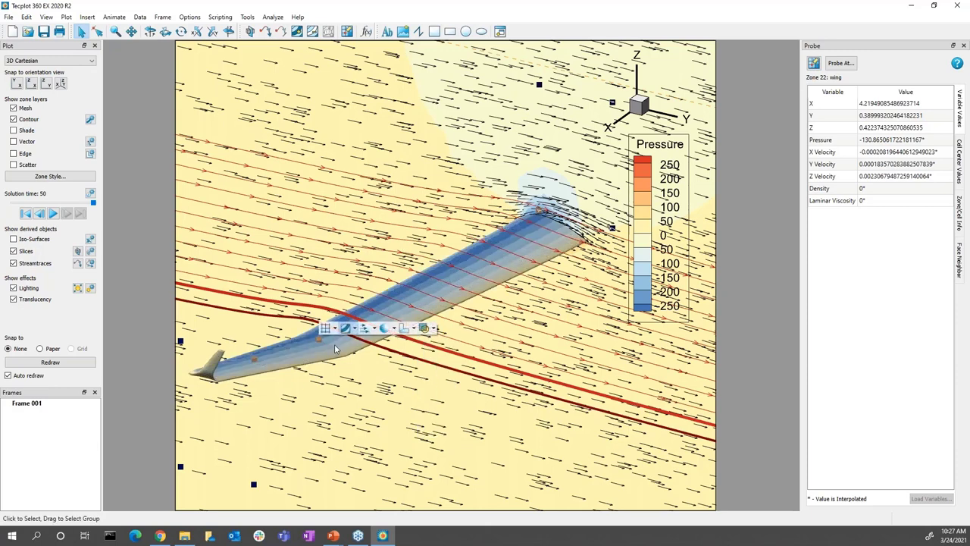
pyautogui.click(43, 302)
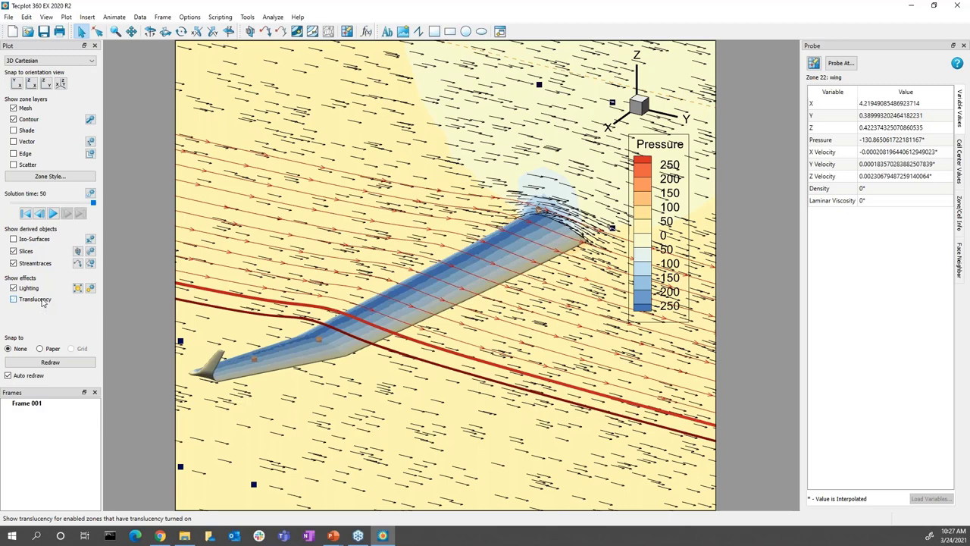
pyautogui.click(138, 320)
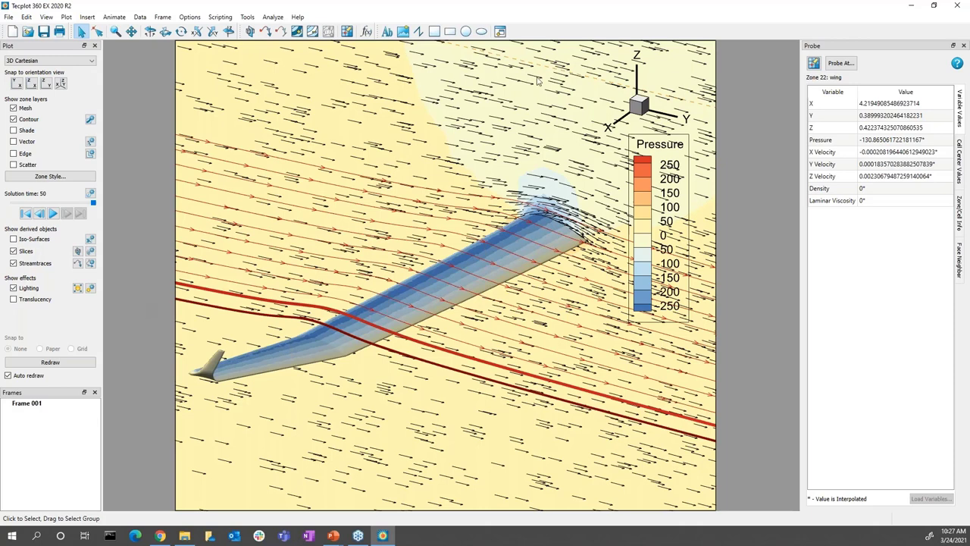
pyautogui.rightClick(470, 116)
# Turn off the slice's velocity vectors and open the Data menu.
pyautogui.click(515, 104)
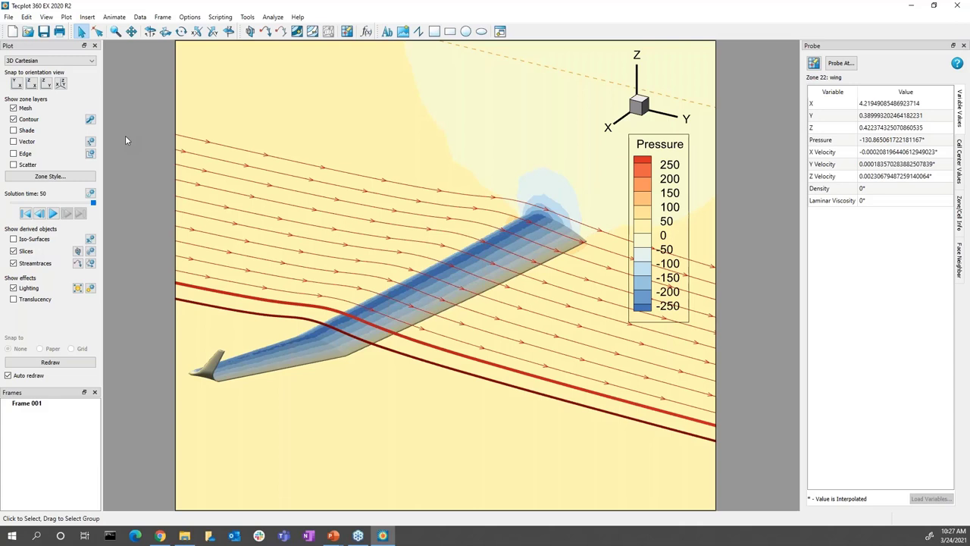
pyautogui.click(141, 17)
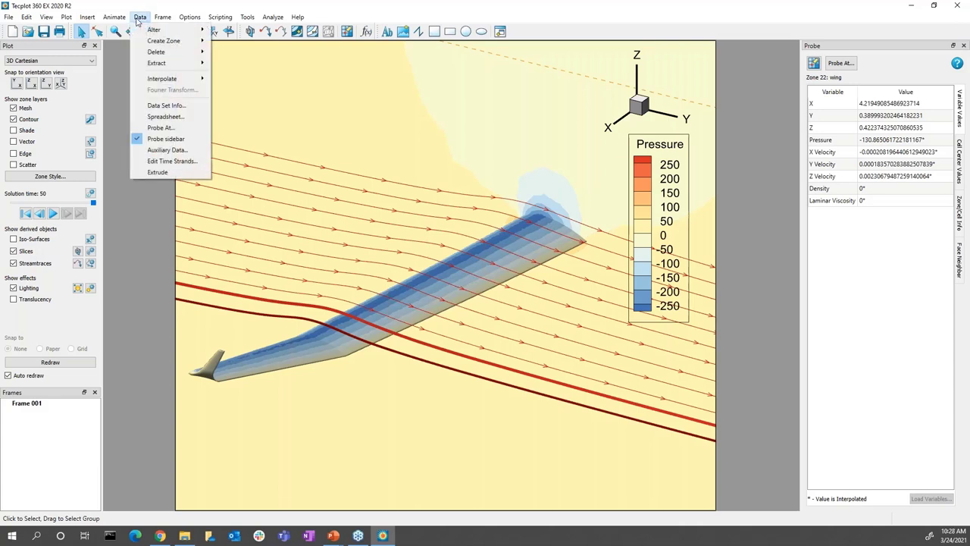
# Open Specify Equations, move it off the wing, and select zones 1 through 6 to alter.
pyautogui.moveTo(152, 30)
pyautogui.click(241, 29)
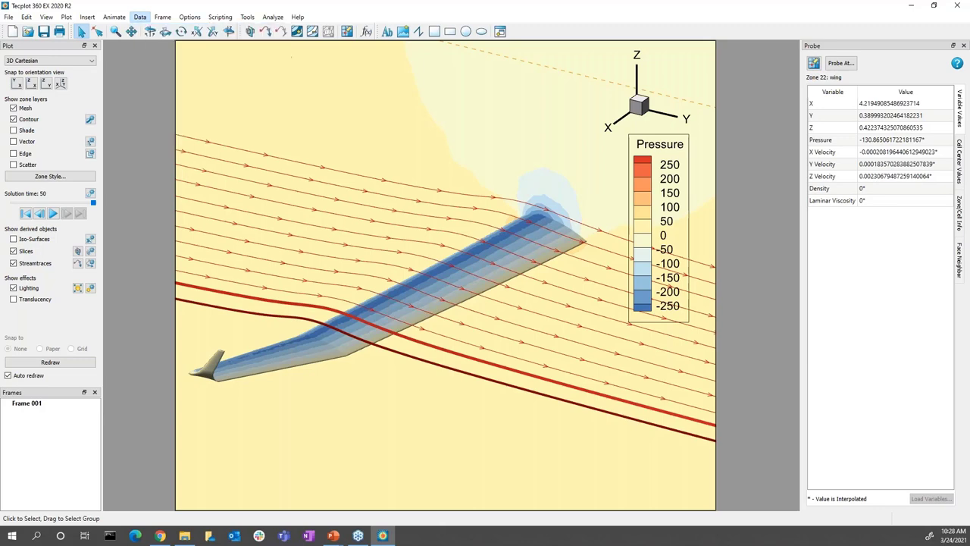
pyautogui.moveTo(465, 161); pyautogui.dragTo(223, 63)
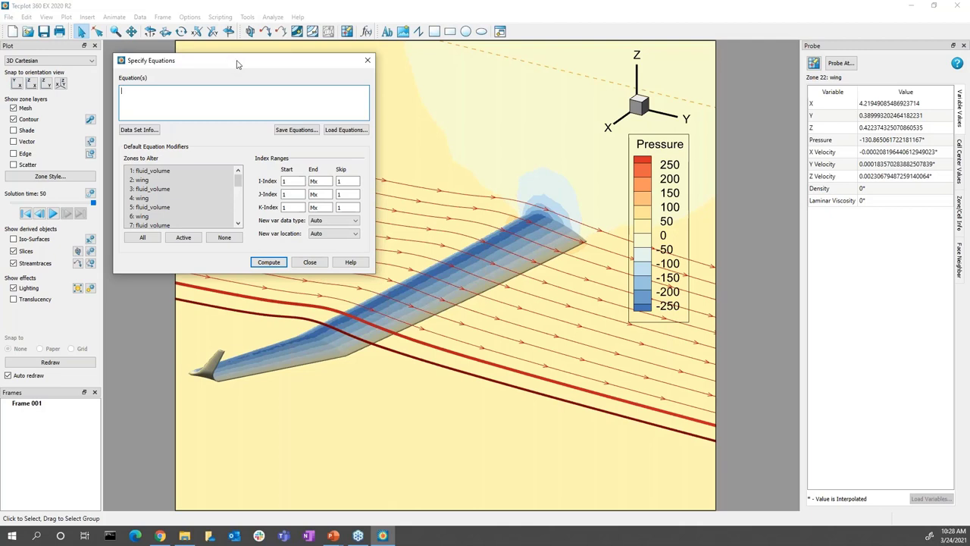
pyautogui.click(171, 188)
pyautogui.moveTo(184, 217); pyautogui.dragTo(129, 194)
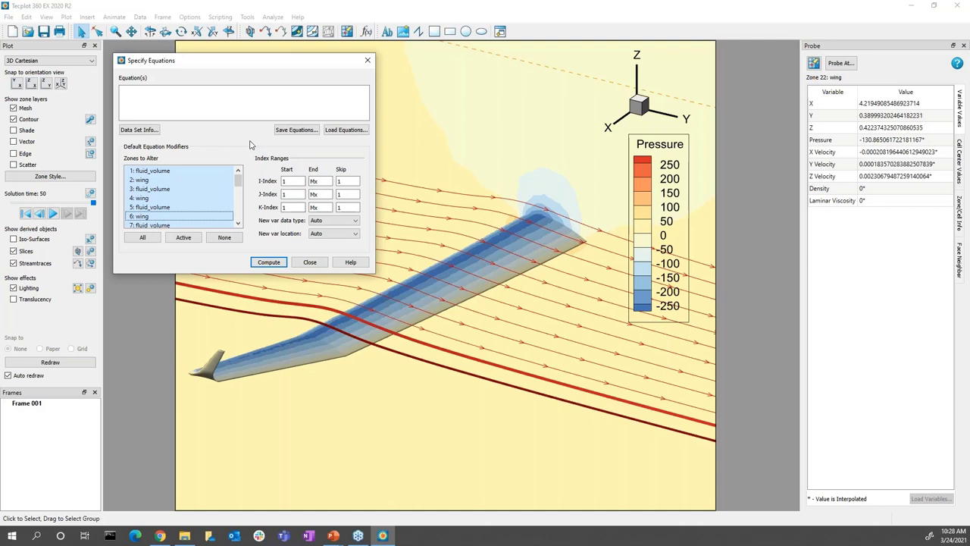
# Keep the new variable's data type and location both on Auto.
pyautogui.click(354, 220)
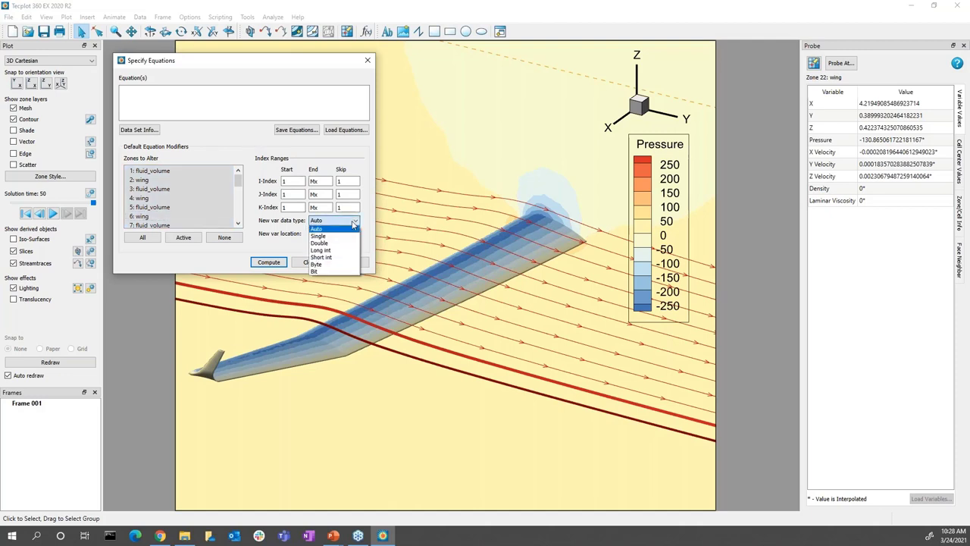
pyautogui.click(353, 221)
pyautogui.click(355, 234)
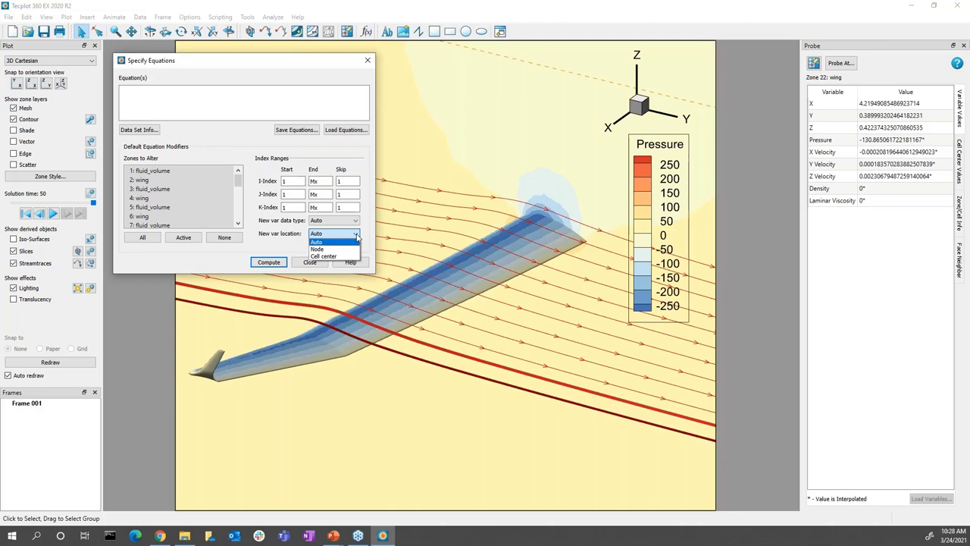
pyautogui.click(357, 238)
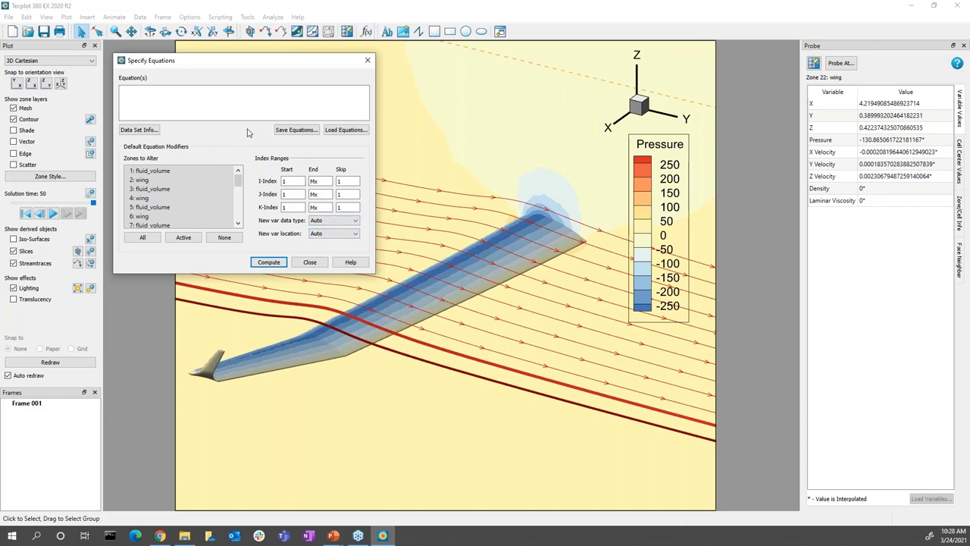
pyautogui.click(236, 101)
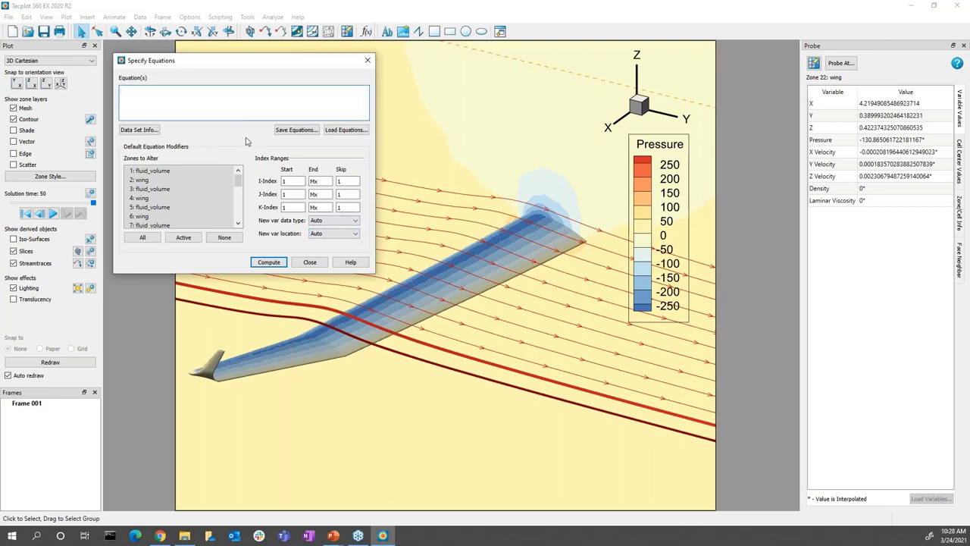
pyautogui.click(348, 133)
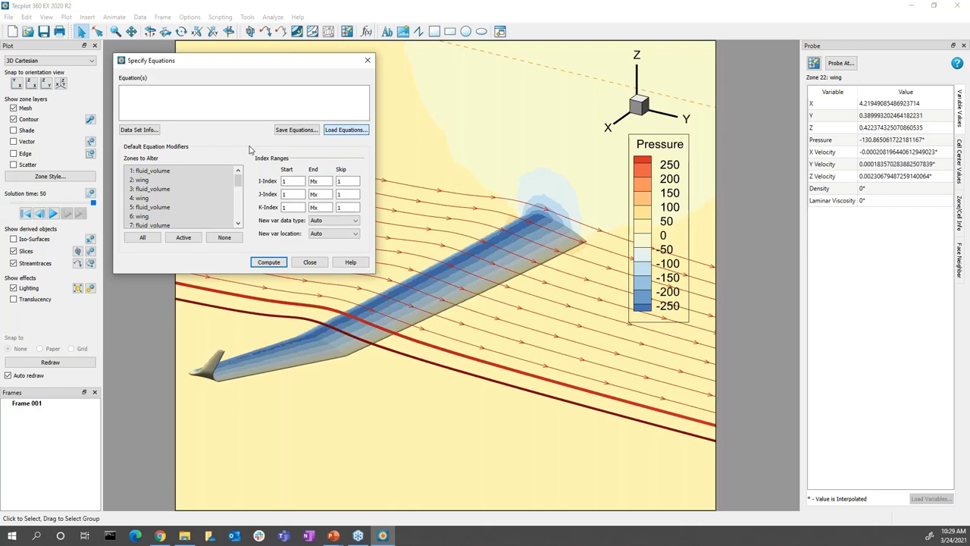
# Load the equations from velocity_magnitude.eqn into the Specify Equations box.
pyautogui.click(346, 130)
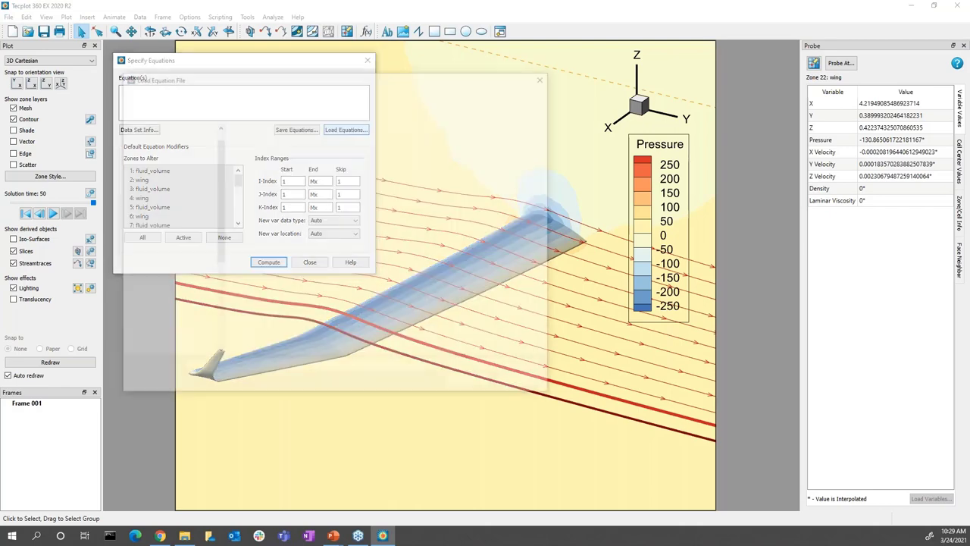
pyautogui.moveTo(297, 79); pyautogui.dragTo(586, 60)
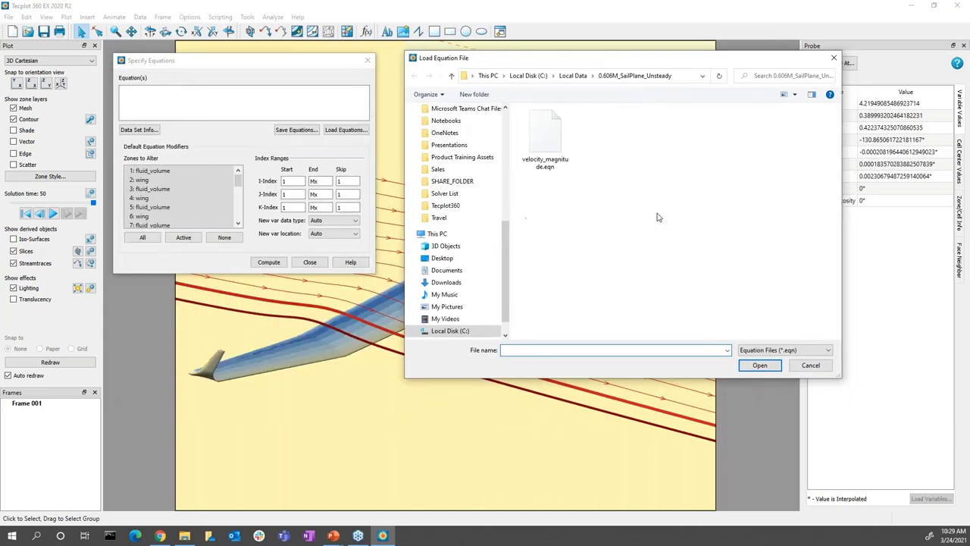
pyautogui.click(542, 134)
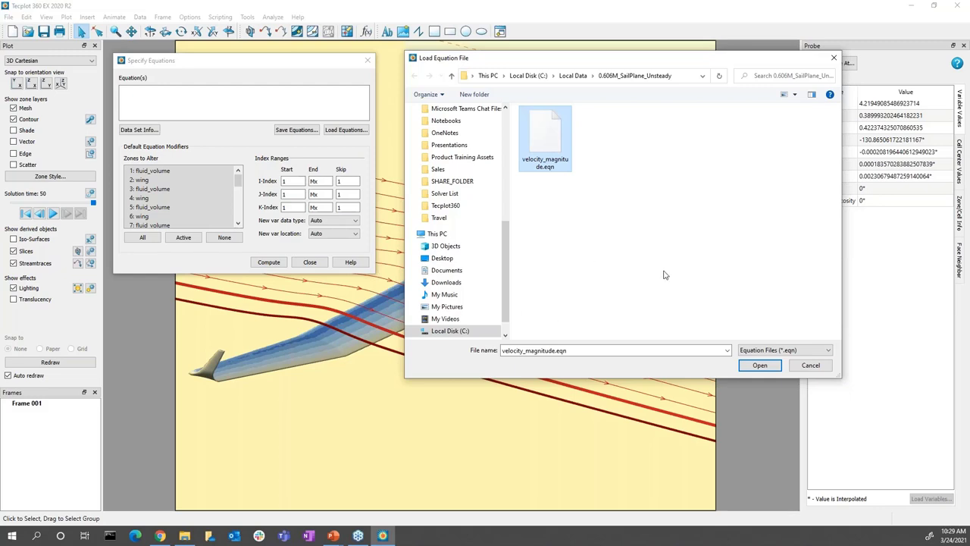
pyautogui.click(760, 365)
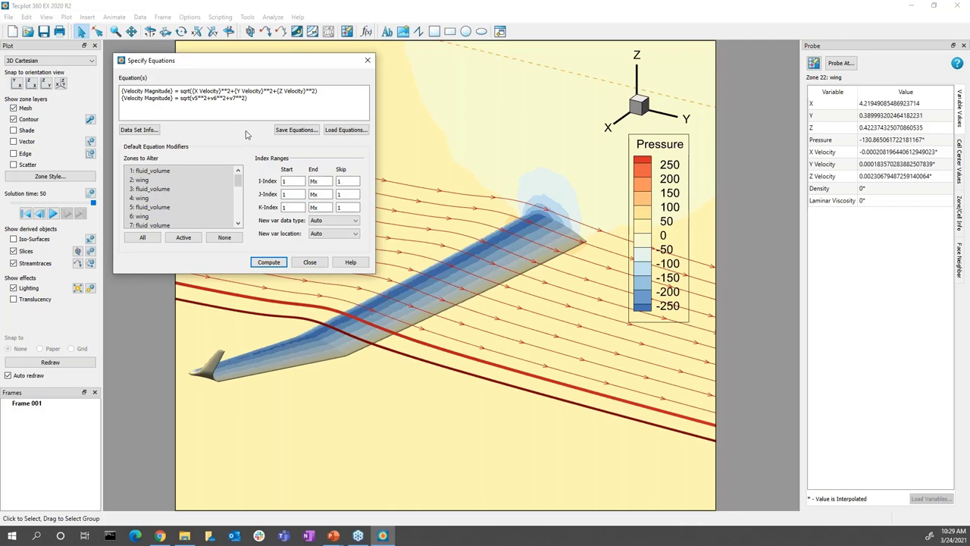
pyautogui.click(143, 129)
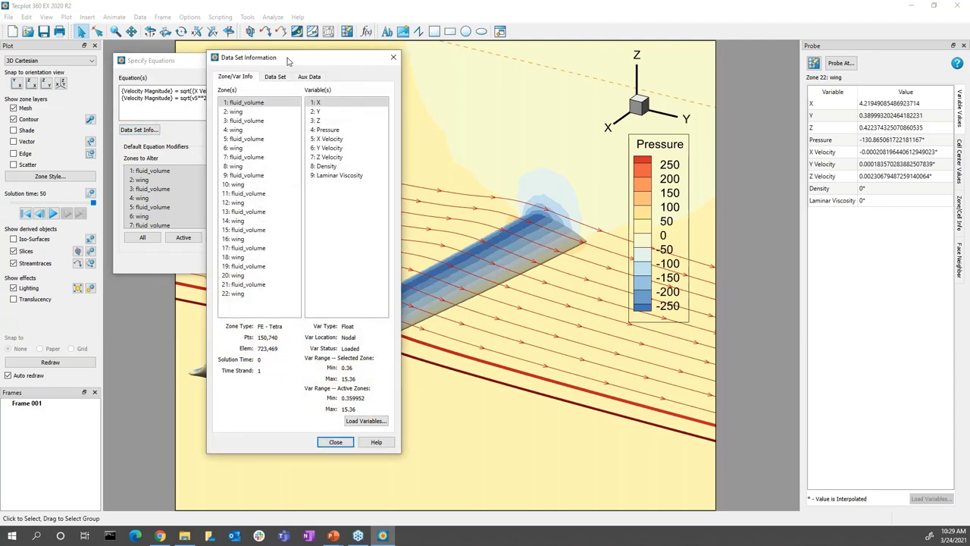
# Review the two Velocity Magnitude equations, checking the {X Velocity} term and variable number.
pyautogui.moveTo(287, 61); pyautogui.dragTo(475, 61)
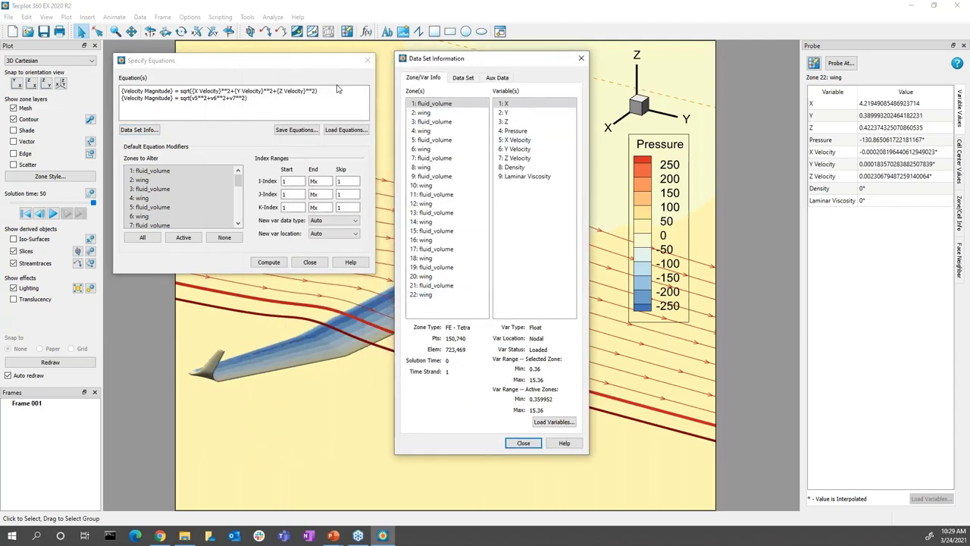
pyautogui.moveTo(345, 91); pyautogui.dragTo(103, 89)
pyautogui.moveTo(291, 107); pyautogui.dragTo(87, 97)
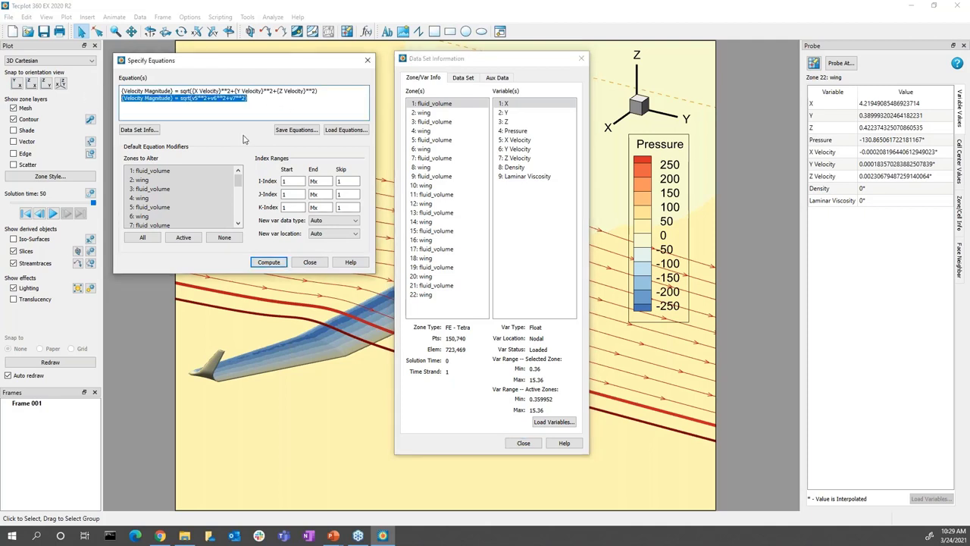
pyautogui.click(332, 89)
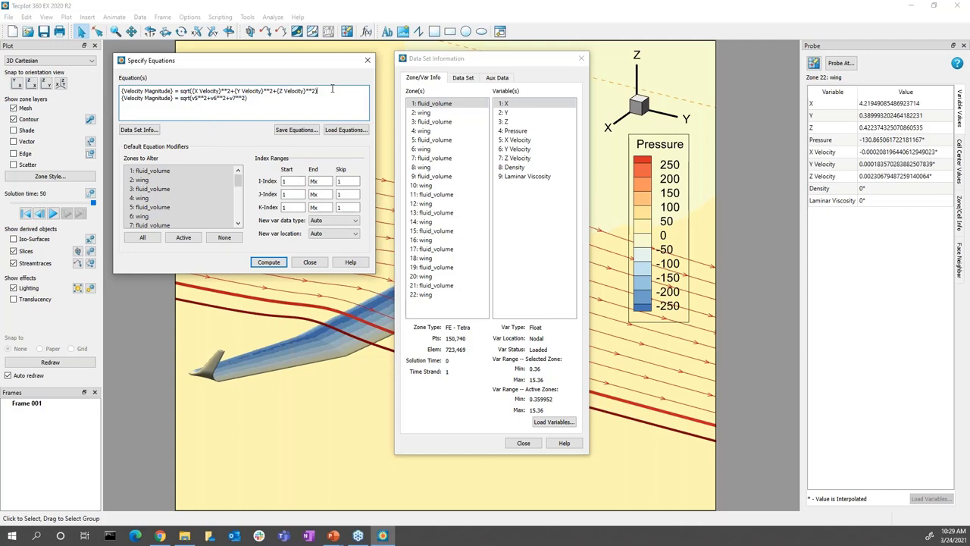
pyautogui.moveTo(222, 90); pyautogui.dragTo(194, 89)
pyautogui.click(312, 99)
pyautogui.moveTo(199, 98); pyautogui.dragTo(195, 98)
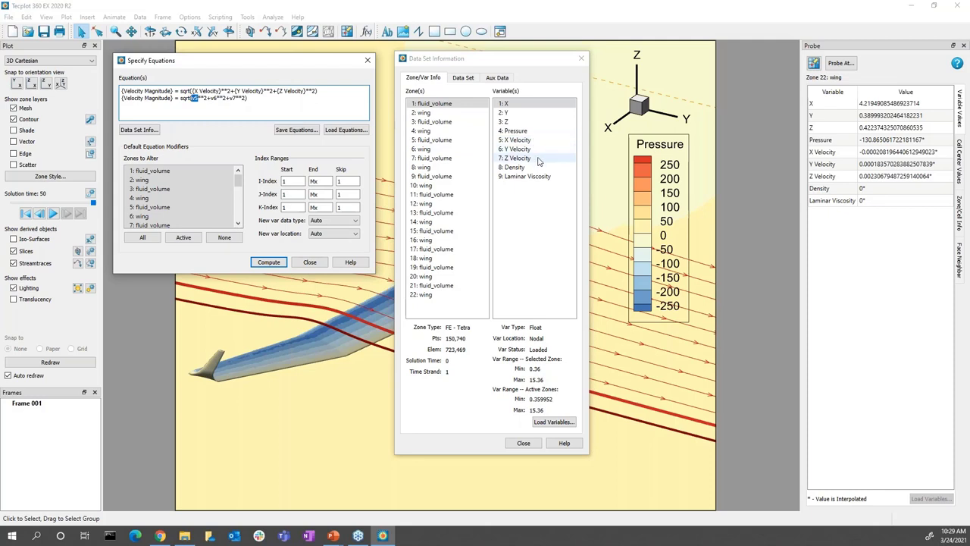
pyautogui.click(203, 103)
pyautogui.click(276, 101)
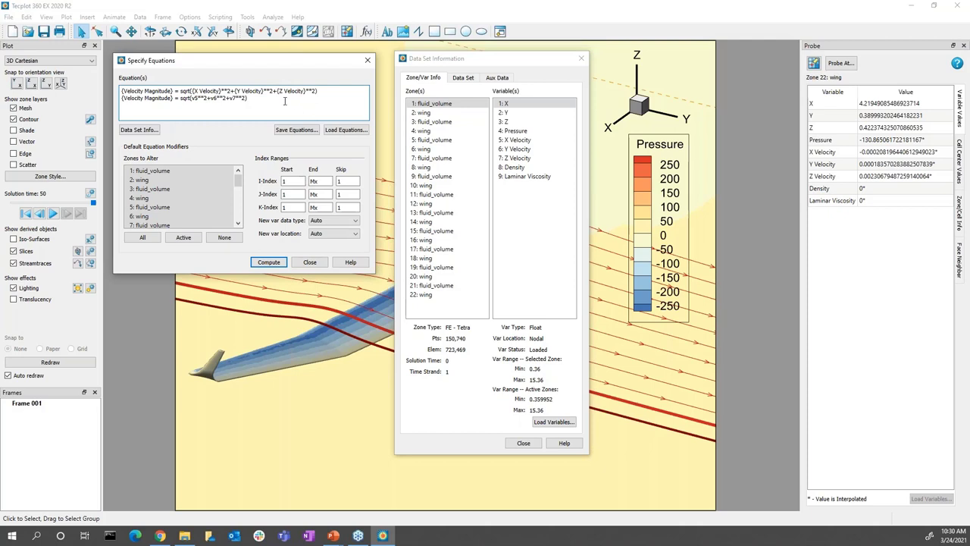
pyautogui.hotkey('shift', 'Home')
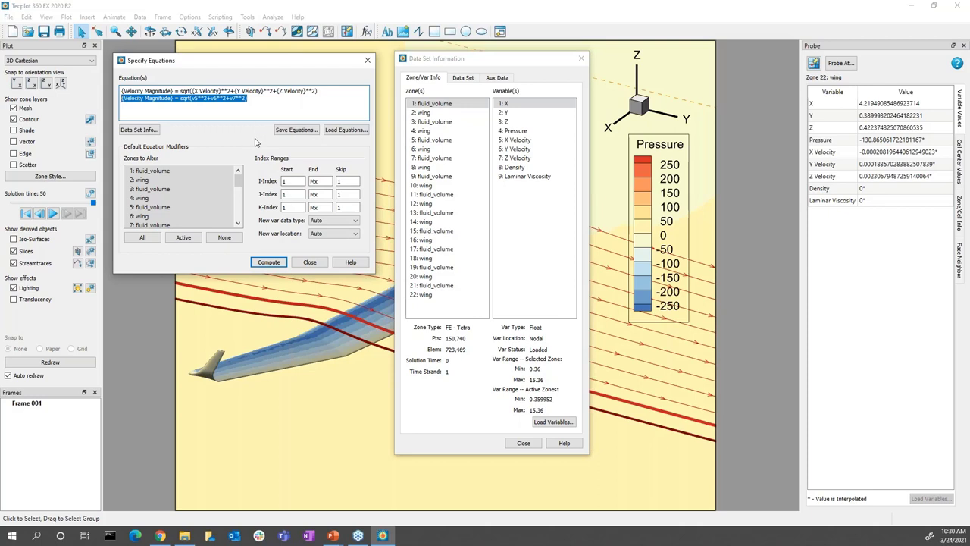
# Compute Velocity Magnitude, check its range zone by zone to 20: wing, then close both dialogs.
pyautogui.click(268, 262)
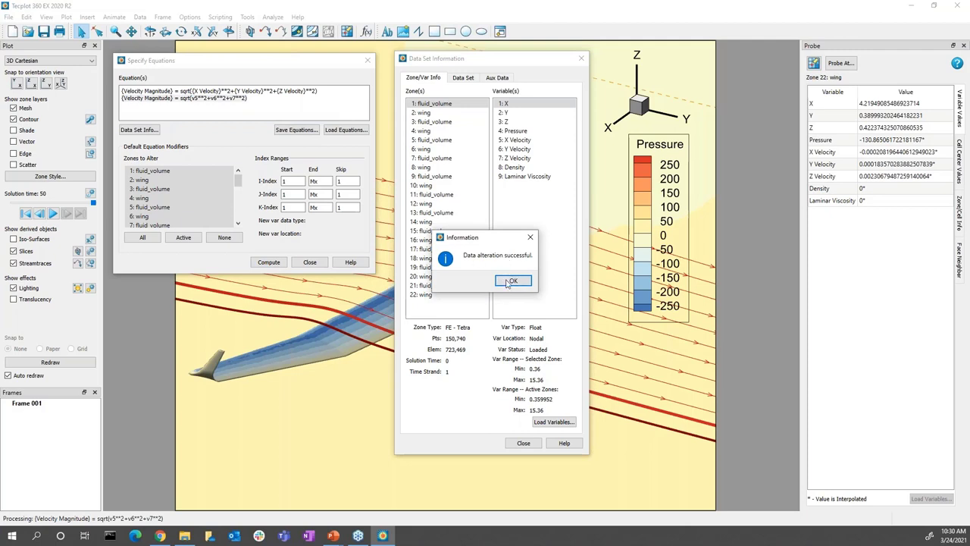
pyautogui.click(510, 281)
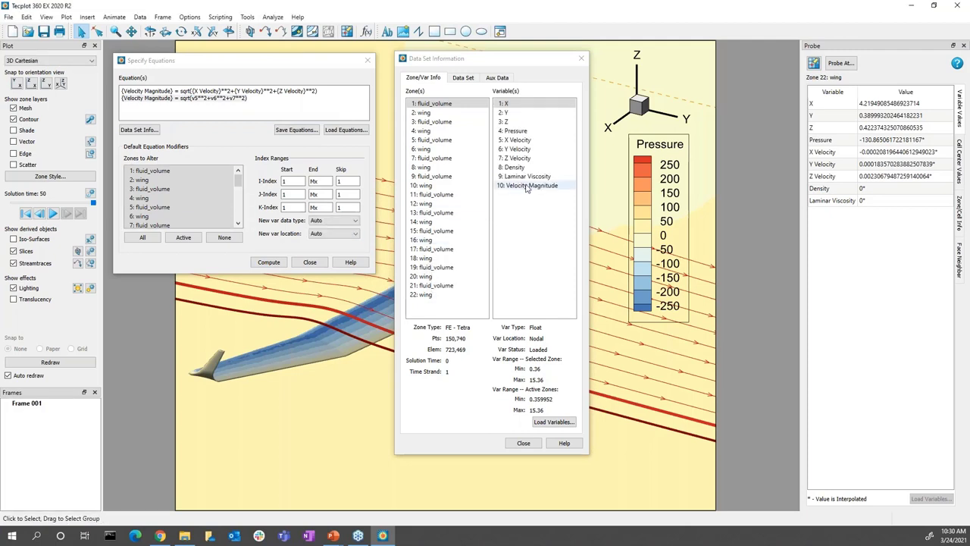
pyautogui.click(527, 186)
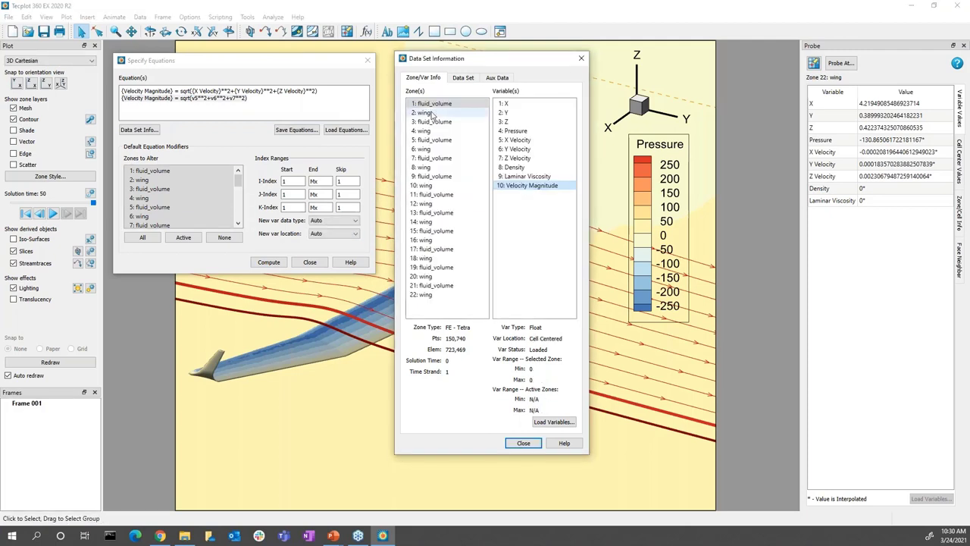
pyautogui.click(439, 106)
pyautogui.press('Down')
pyautogui.press('Down')
pyautogui.press('Down')
pyautogui.press('Down')
pyautogui.press('Down')
pyautogui.press('Down')
pyautogui.press('Down')
pyautogui.press('Down')
pyautogui.press('Down')
pyautogui.press('Down')
pyautogui.press('Down')
pyautogui.press('Down')
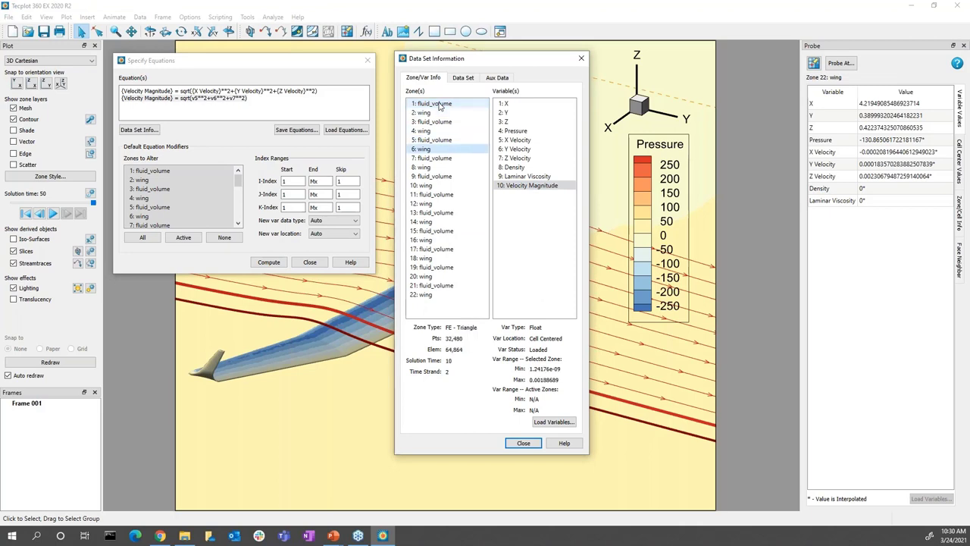
pyautogui.press('Down')
pyautogui.press('Down')
pyautogui.press('Down')
pyautogui.press('Down')
pyautogui.press('Down')
pyautogui.press('Down')
pyautogui.press('Down')
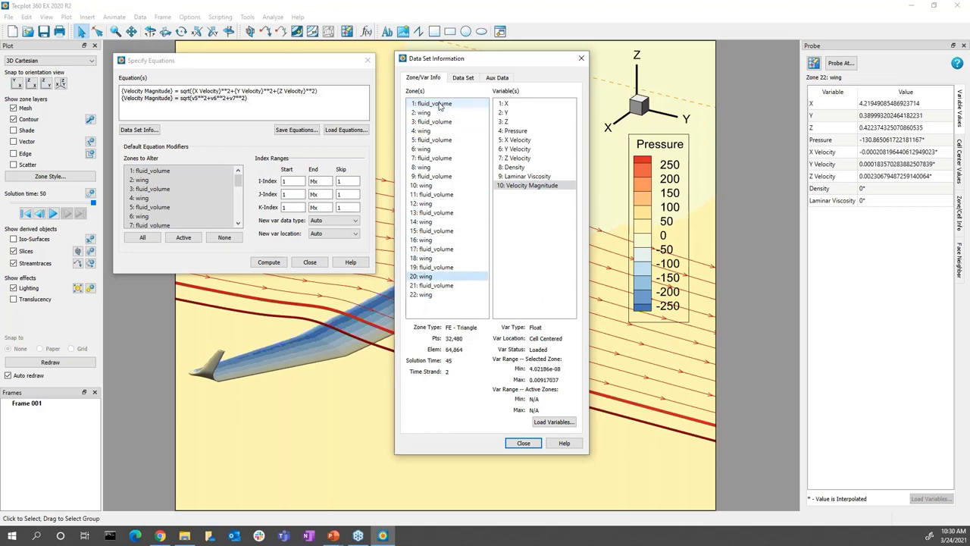
pyautogui.click(523, 443)
pyautogui.click(310, 262)
# Set the slice's contour Flood by to C2: X Velocity and open its contour details.
pyautogui.moveTo(485, 166); pyautogui.dragTo(452, 113, button='right')
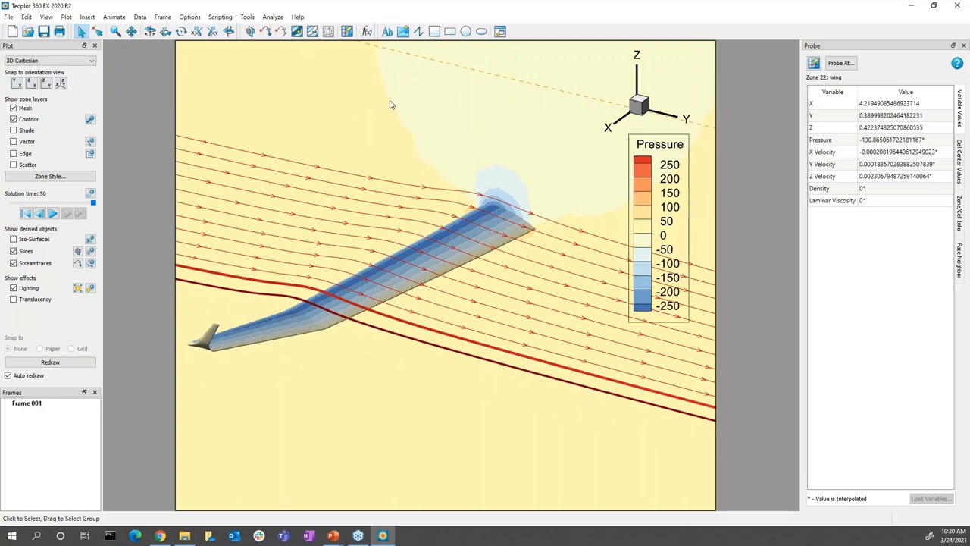
pyautogui.doubleClick(379, 122)
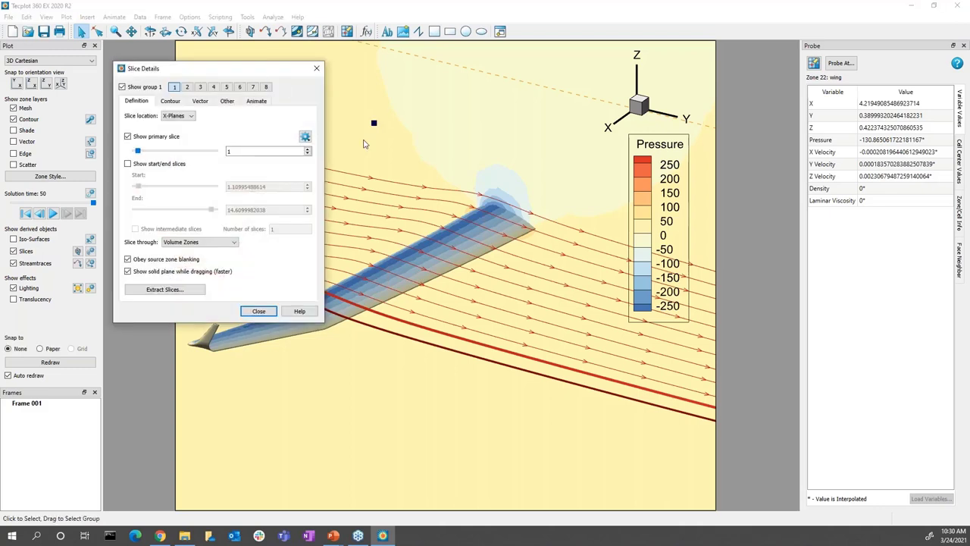
pyautogui.click(178, 104)
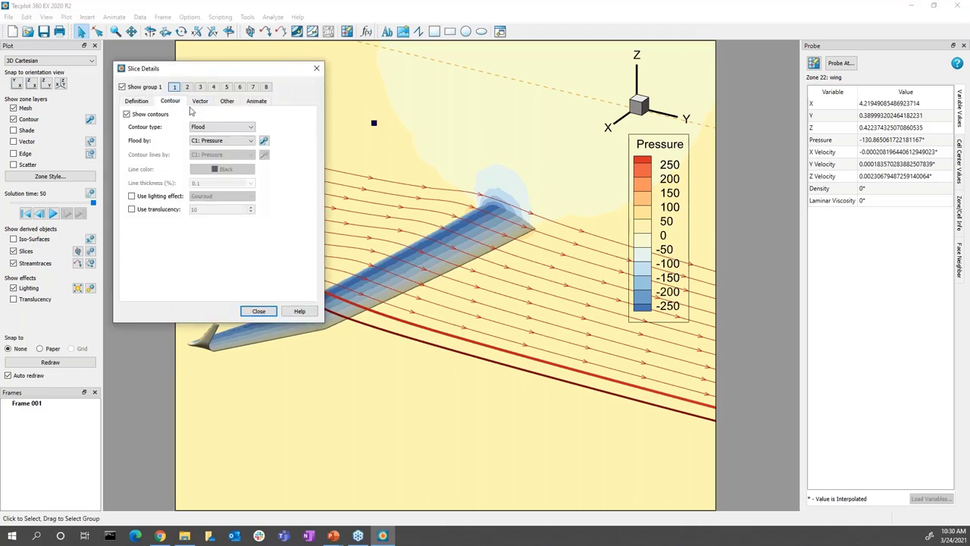
pyautogui.click(250, 140)
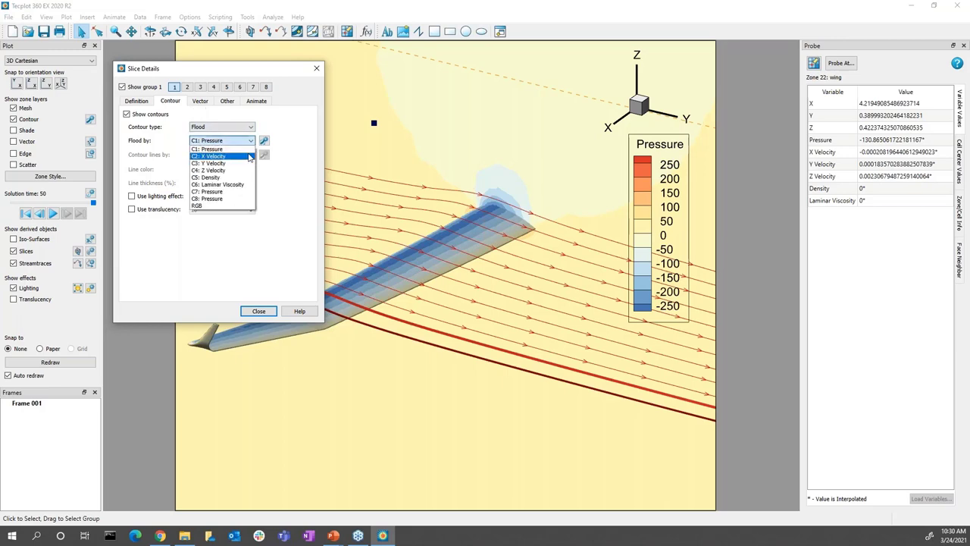
pyautogui.click(248, 155)
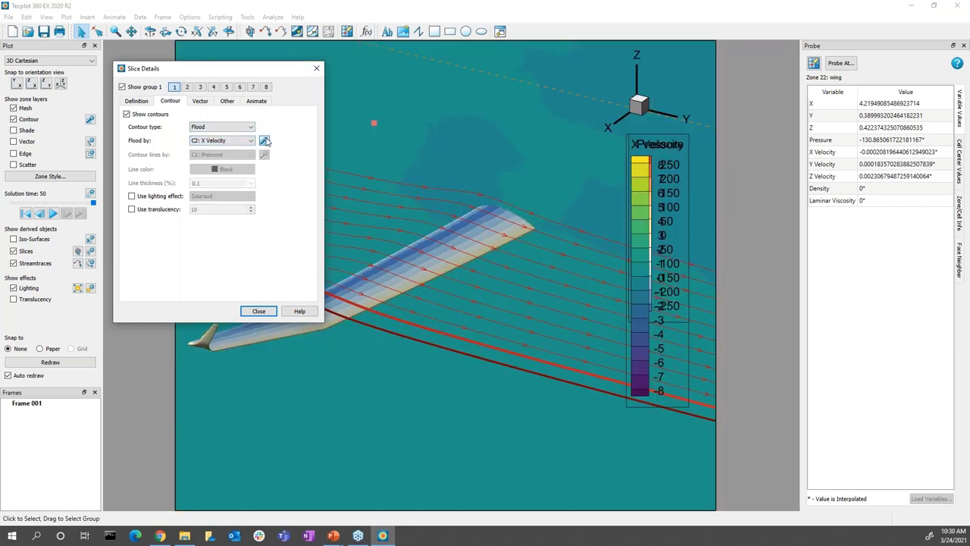
pyautogui.click(266, 141)
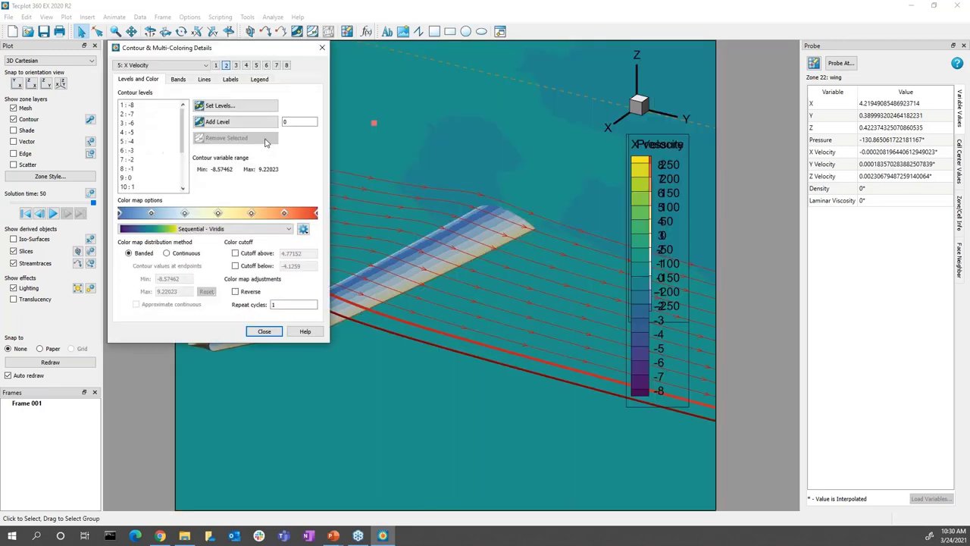
# Set the contour variable to 10: Velocity Magnitude and drag its legend down clear of Pressure.
pyautogui.click(202, 67)
pyautogui.click(195, 137)
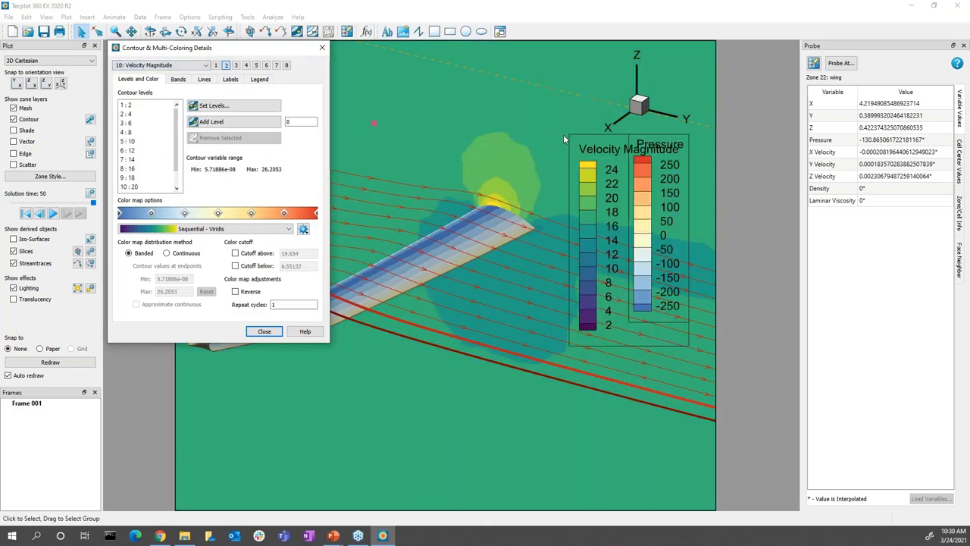
pyautogui.click(592, 149)
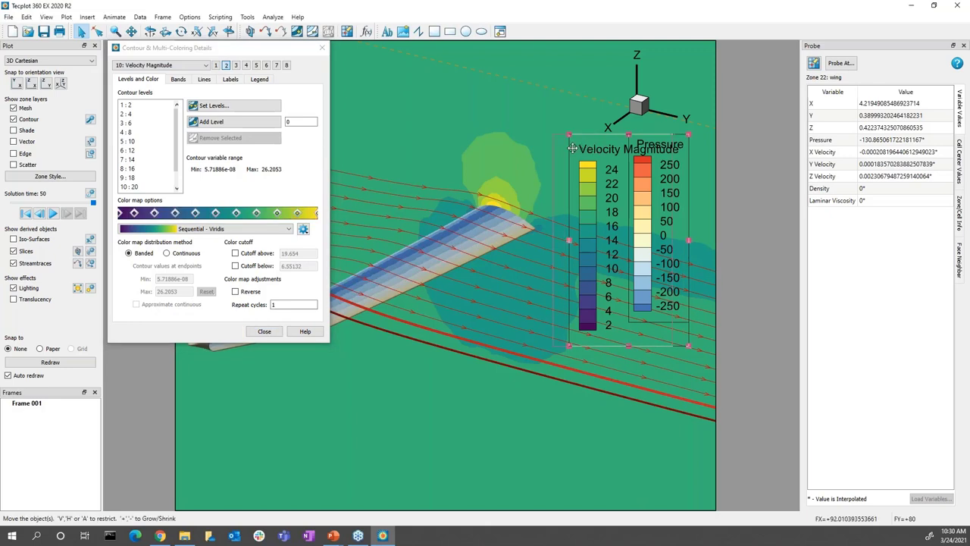
pyautogui.moveTo(639, 161); pyautogui.dragTo(554, 300)
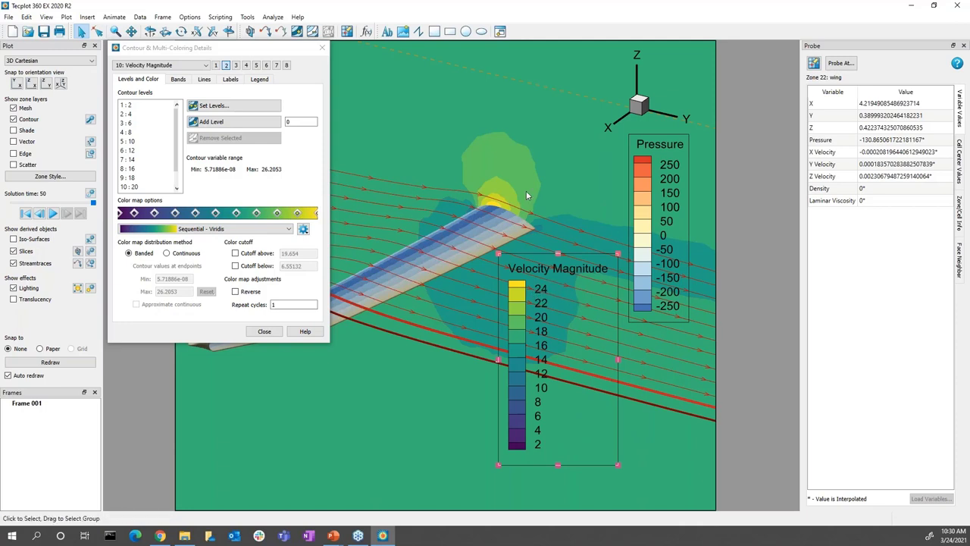
pyautogui.moveTo(527, 195); pyautogui.dragTo(500, 144, button='right')
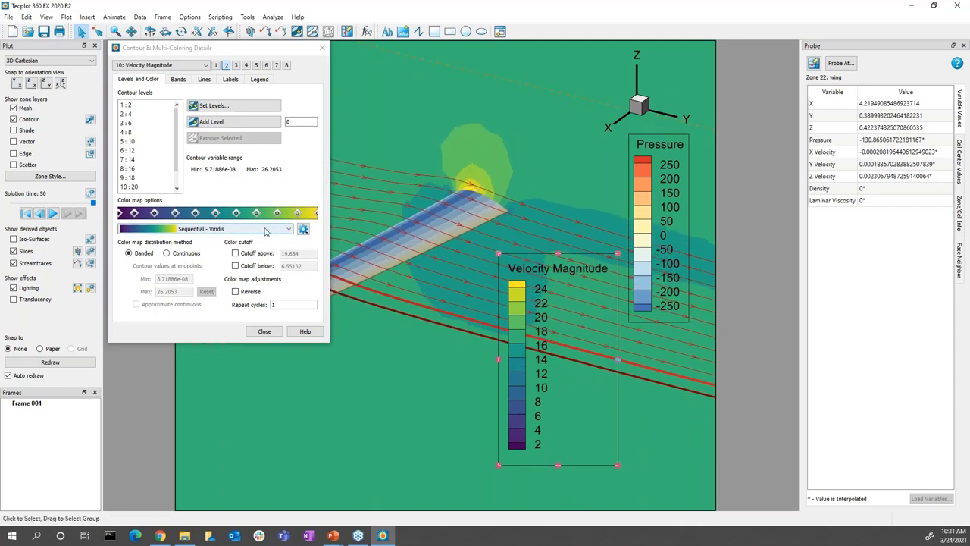
# Apply the Sequential - Purple colour map, close both dialogs, and play through the time steps.
pyautogui.click(266, 231)
pyautogui.scroll(-6, 239, 280)
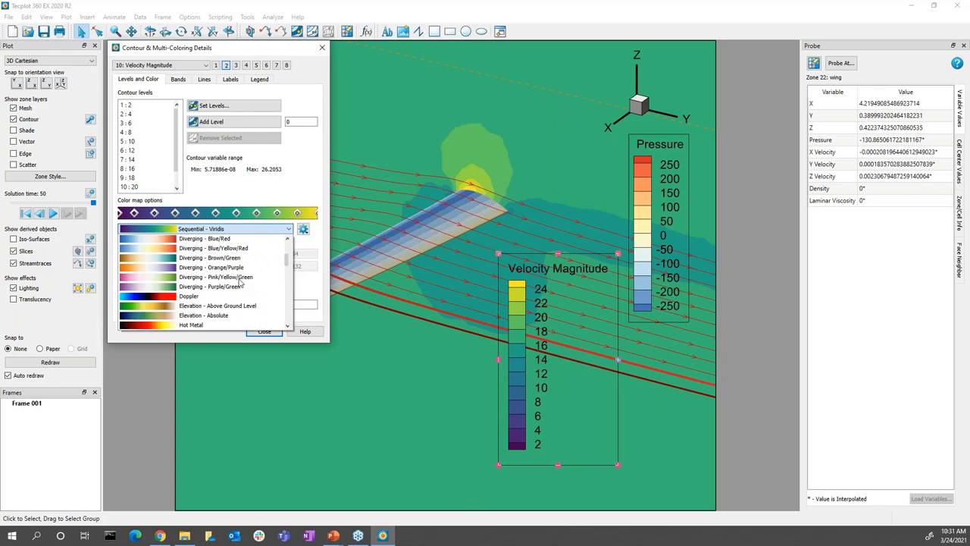
pyautogui.scroll(-3, 239, 282)
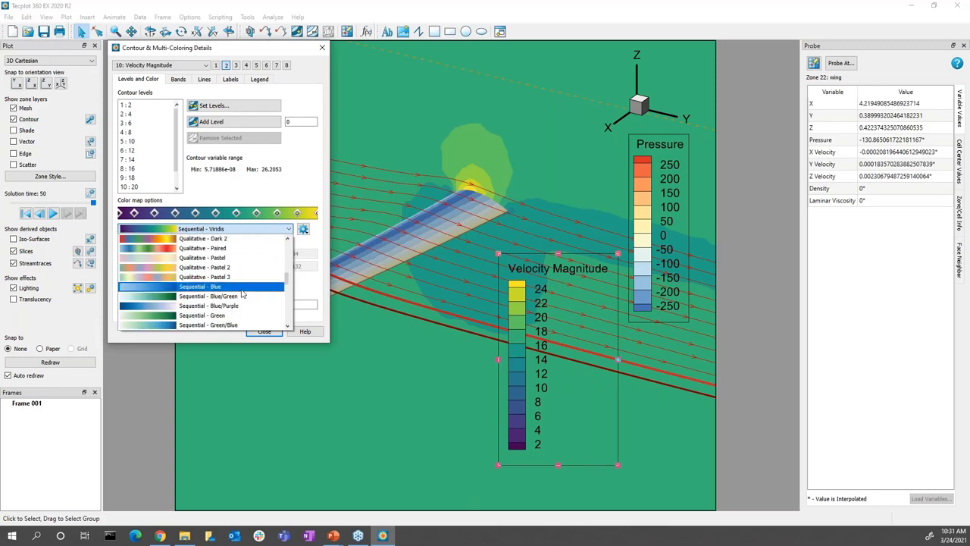
pyautogui.scroll(-2, 240, 299)
pyautogui.click(239, 307)
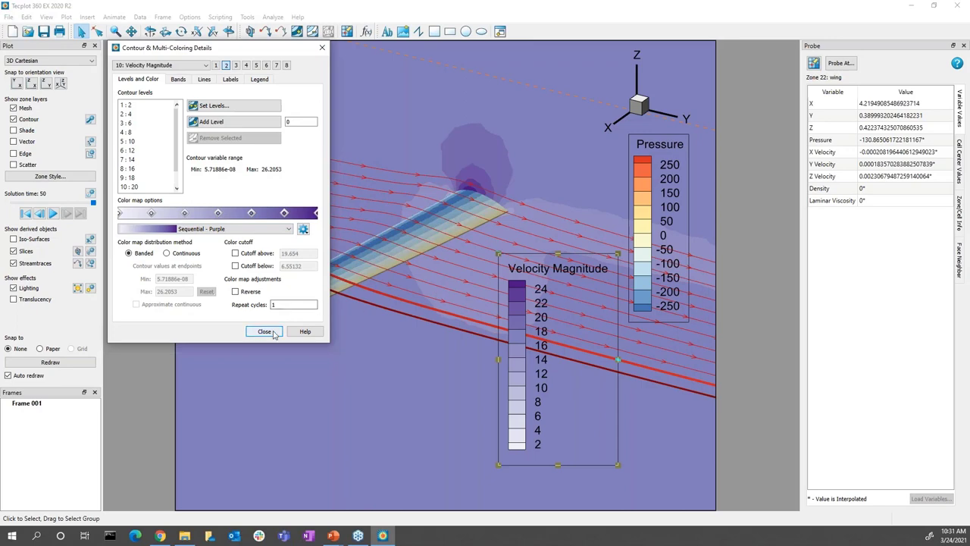
pyautogui.click(265, 332)
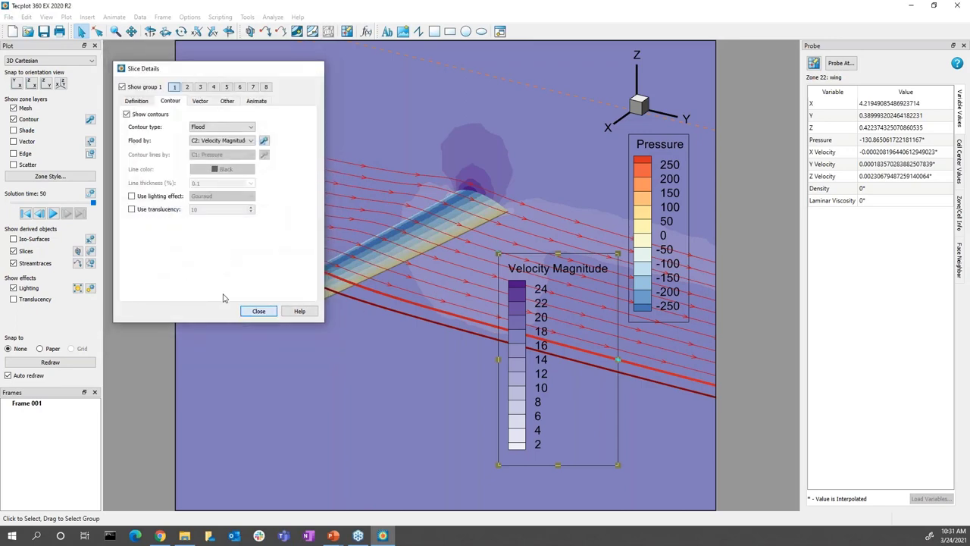
pyautogui.click(257, 311)
pyautogui.click(53, 213)
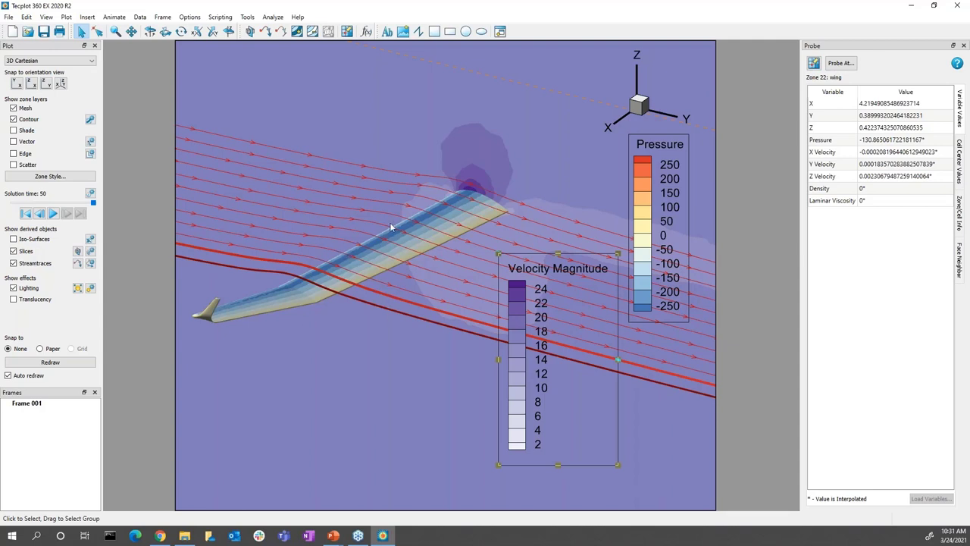
# Set both the Velocity Magnitude and Pressure legends to Horizontal alignment.
pyautogui.doubleClick(560, 279)
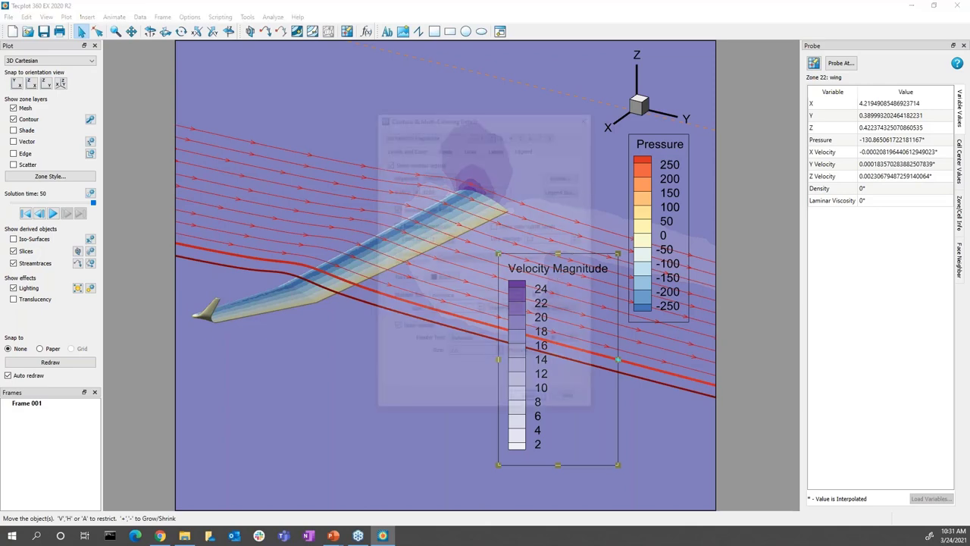
pyautogui.moveTo(505, 121); pyautogui.dragTo(299, 112)
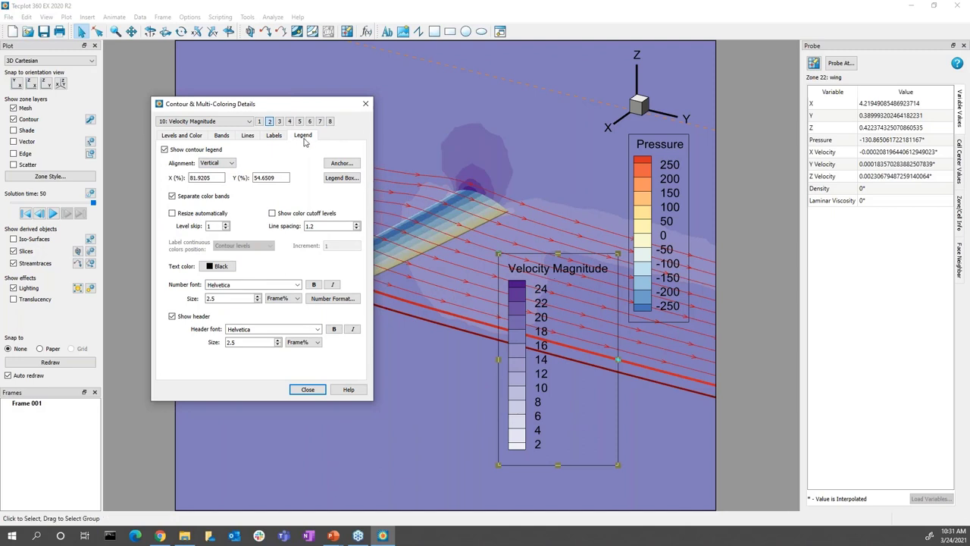
pyautogui.click(218, 163)
pyautogui.click(214, 182)
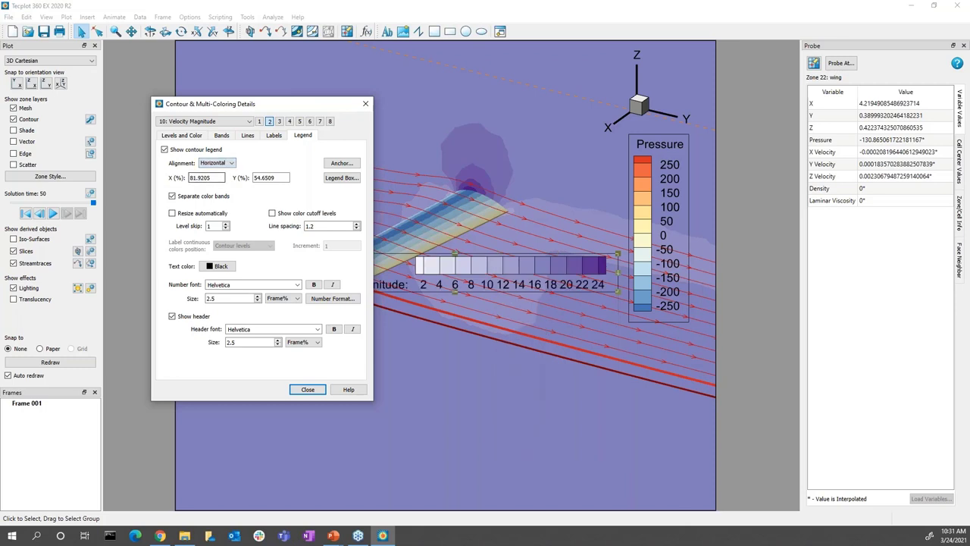
pyautogui.click(652, 167)
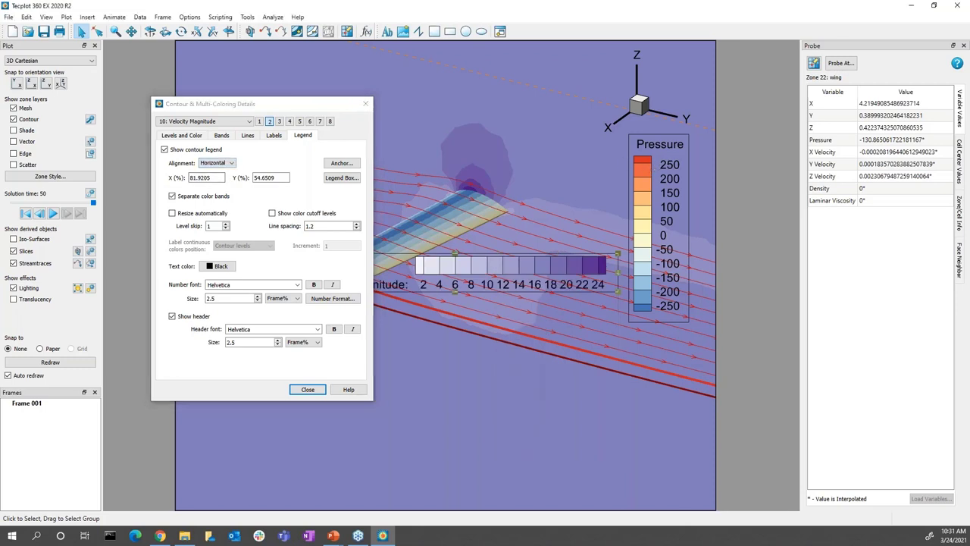
pyautogui.click(218, 163)
pyautogui.click(233, 177)
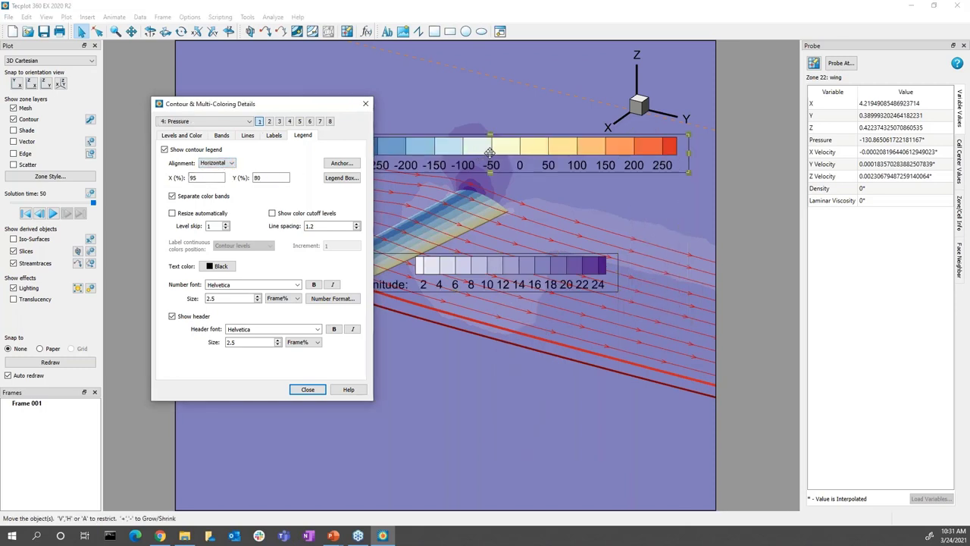
# Stack the Pressure legend just above the Velocity Magnitude legend at the plot bottom.
pyautogui.moveTo(467, 152); pyautogui.dragTo(384, 76)
pyautogui.click(475, 269)
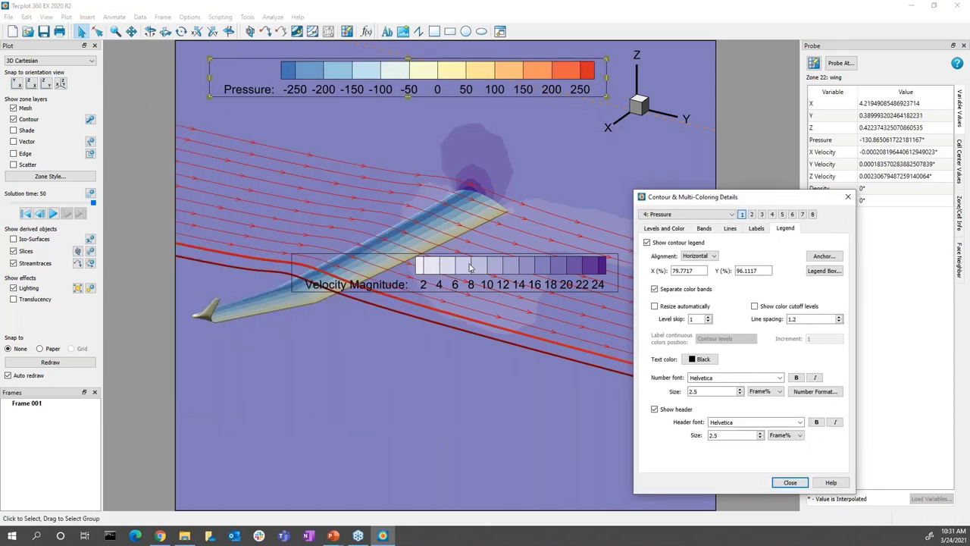
pyautogui.moveTo(475, 269); pyautogui.dragTo(391, 476)
pyautogui.click(445, 66)
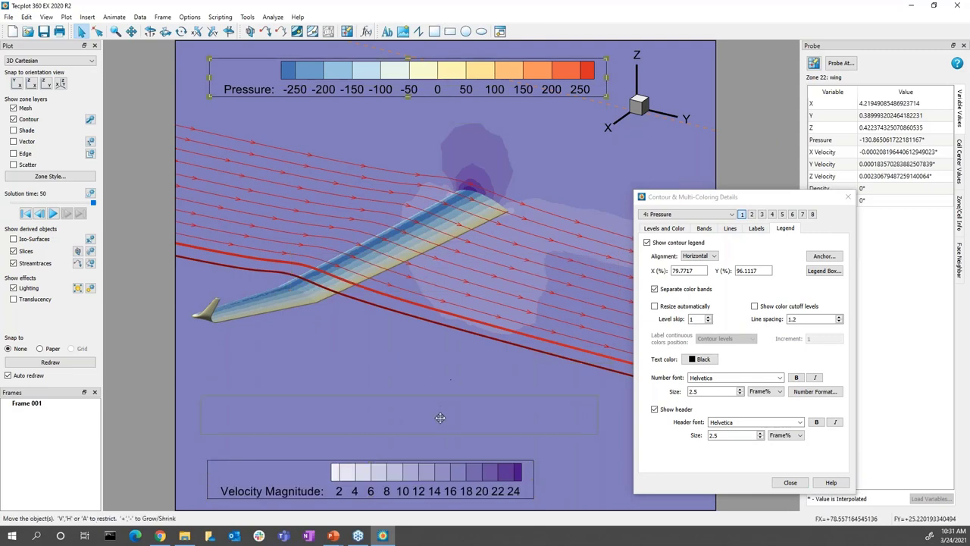
pyautogui.moveTo(448, 429); pyautogui.dragTo(442, 416)
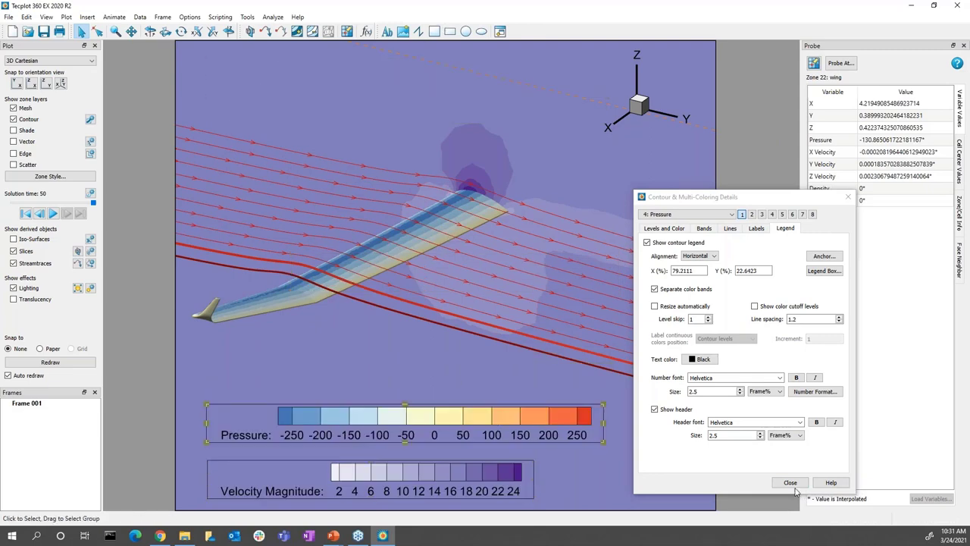
pyautogui.click(791, 483)
pyautogui.click(790, 482)
pyautogui.click(502, 326)
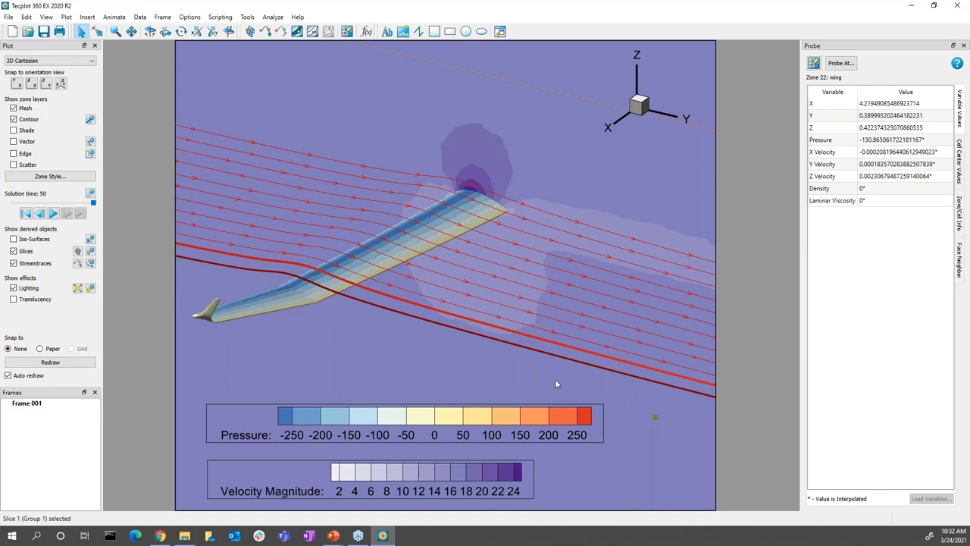
# Try calculating Vorticity Magnitude from Calculate Variables, which fails with an invalid field variables error.
pyautogui.click(272, 17)
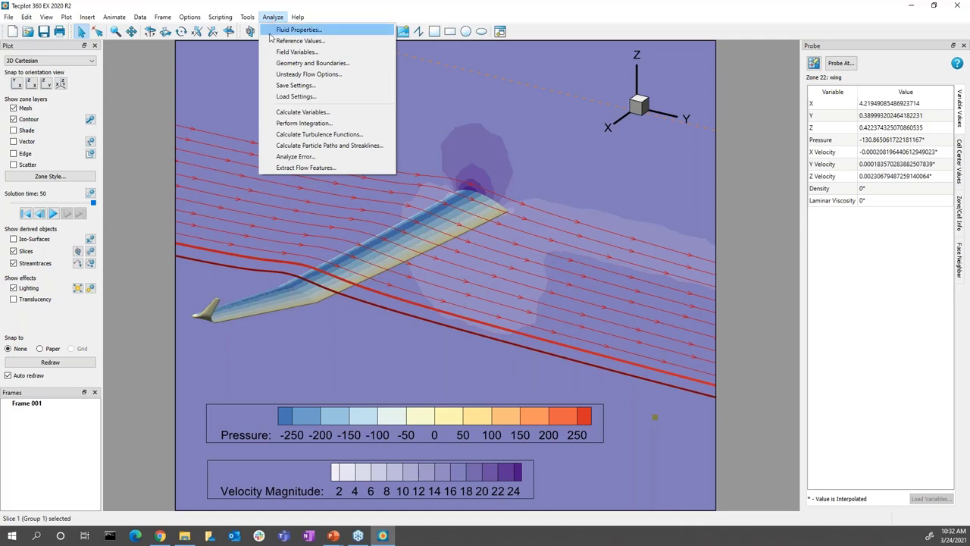
pyautogui.click(274, 111)
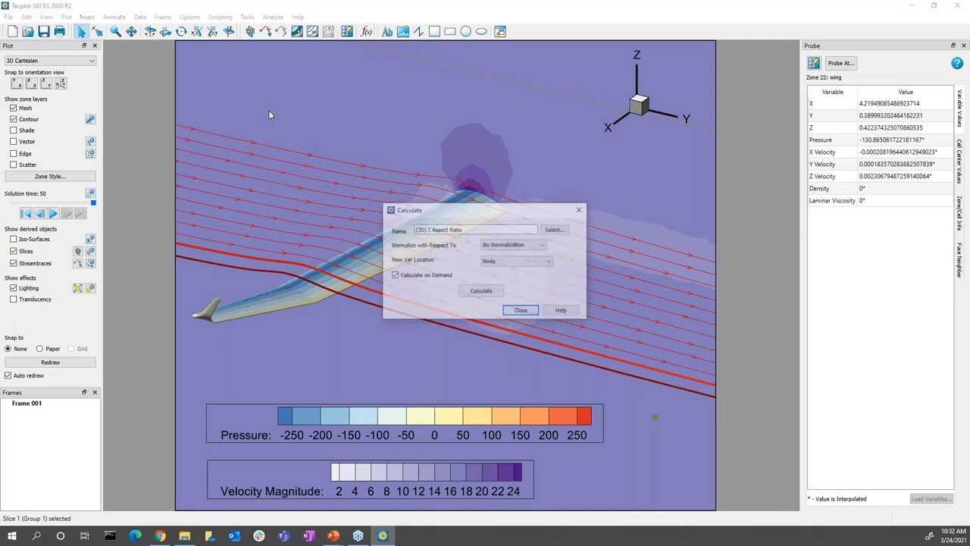
pyautogui.click(557, 229)
pyautogui.moveTo(547, 221); pyautogui.dragTo(567, 262)
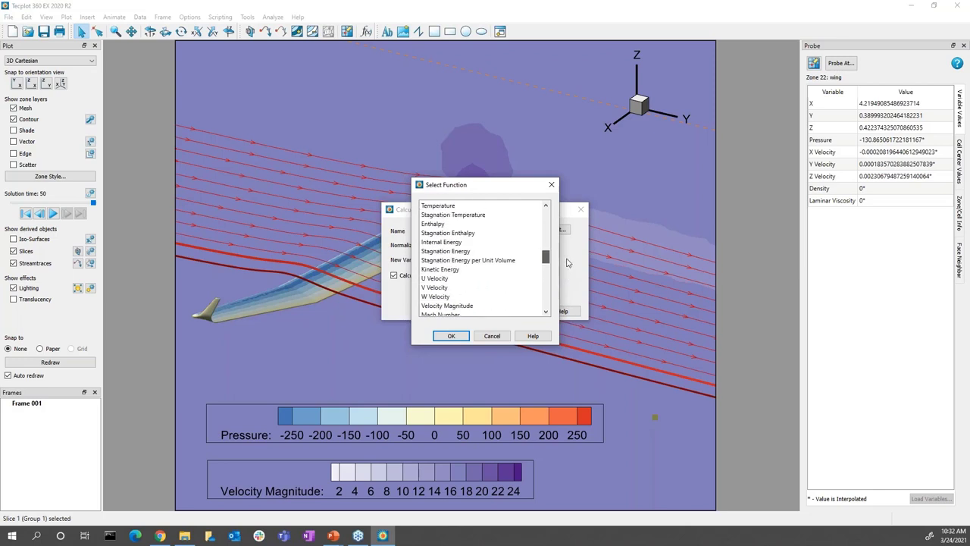
pyautogui.click(516, 306)
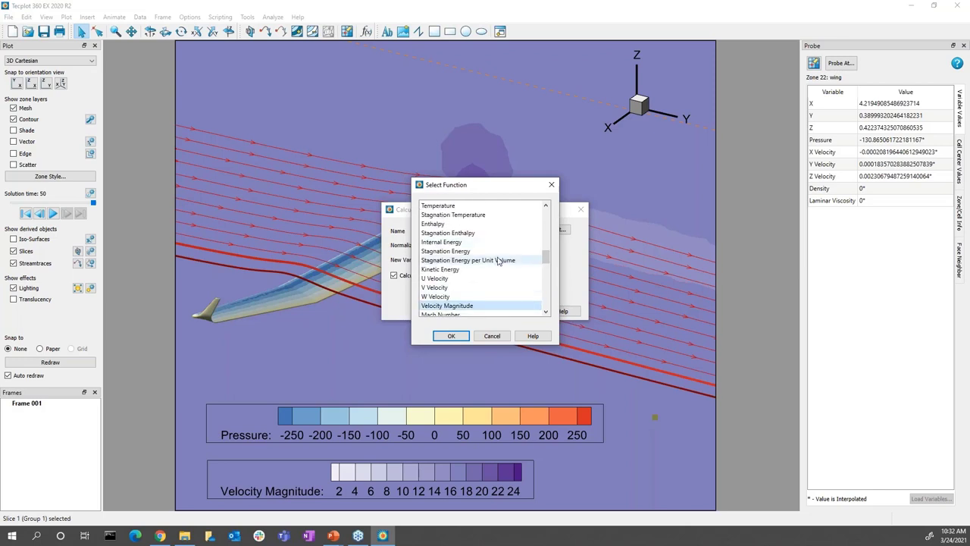
pyautogui.scroll(-4, 498, 261)
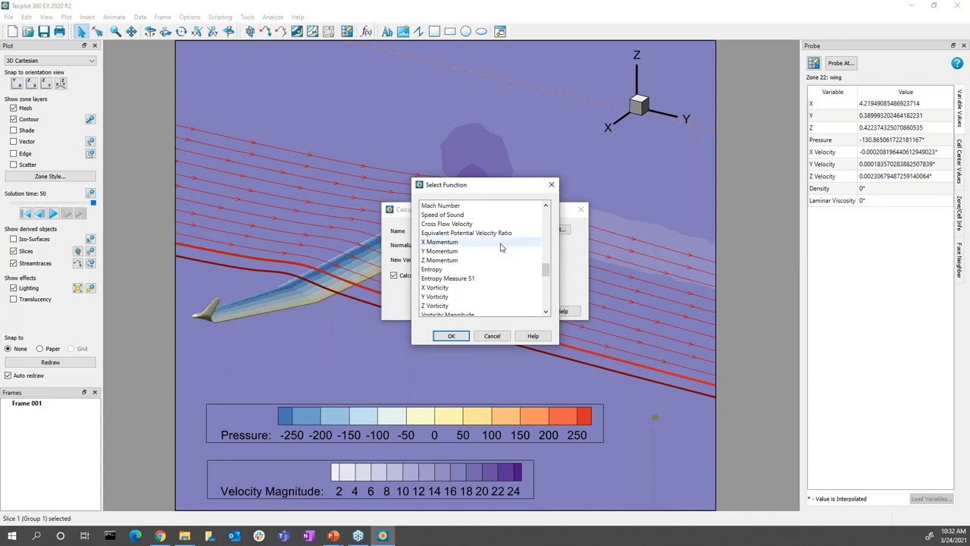
pyautogui.scroll(-1, 500, 247)
pyautogui.click(500, 288)
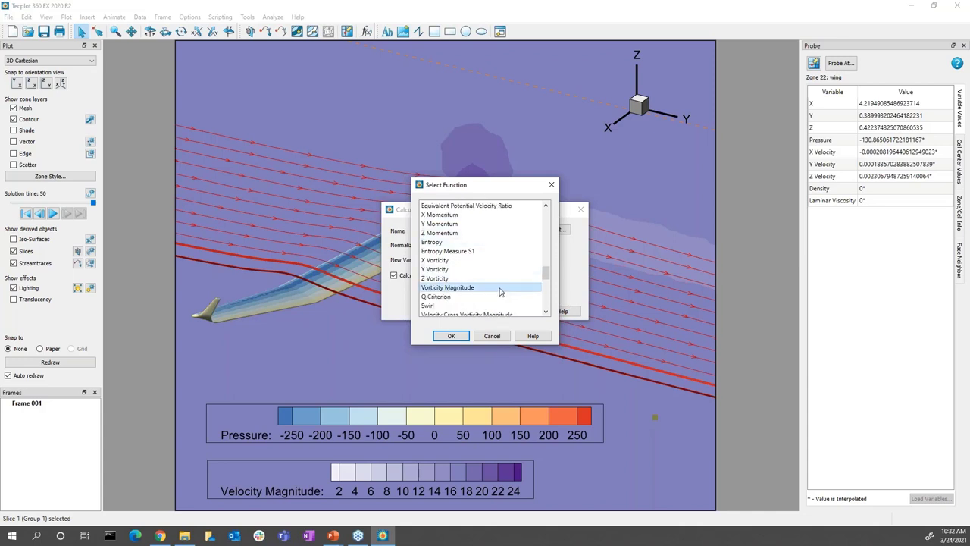
pyautogui.click(451, 335)
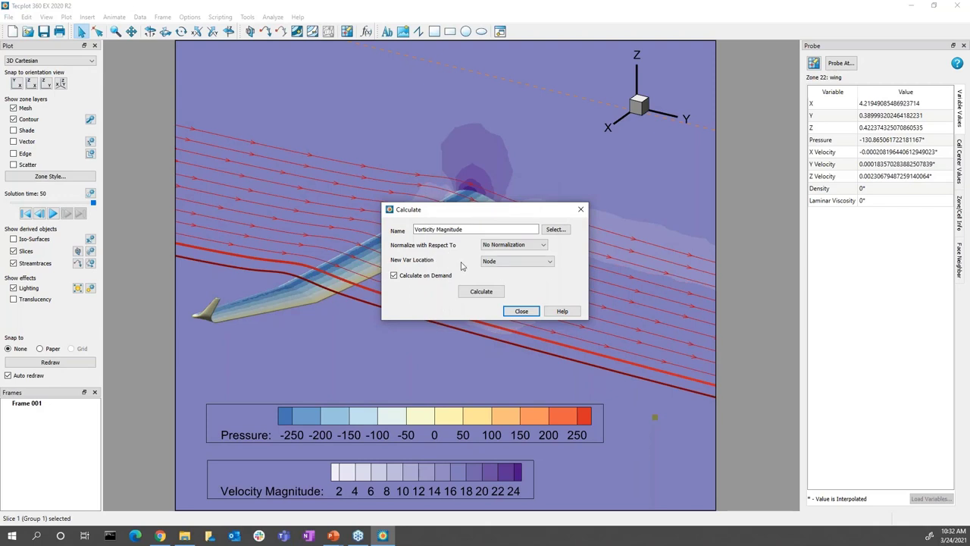
pyautogui.click(482, 292)
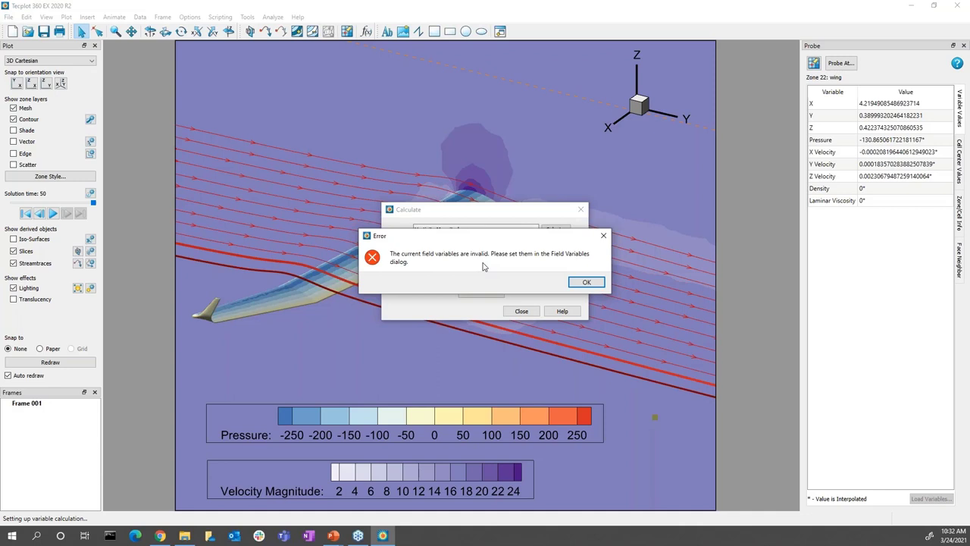
# Dismiss the error and set X, Y, Z Velocity as the velocity components in Field Variables.
pyautogui.click(585, 282)
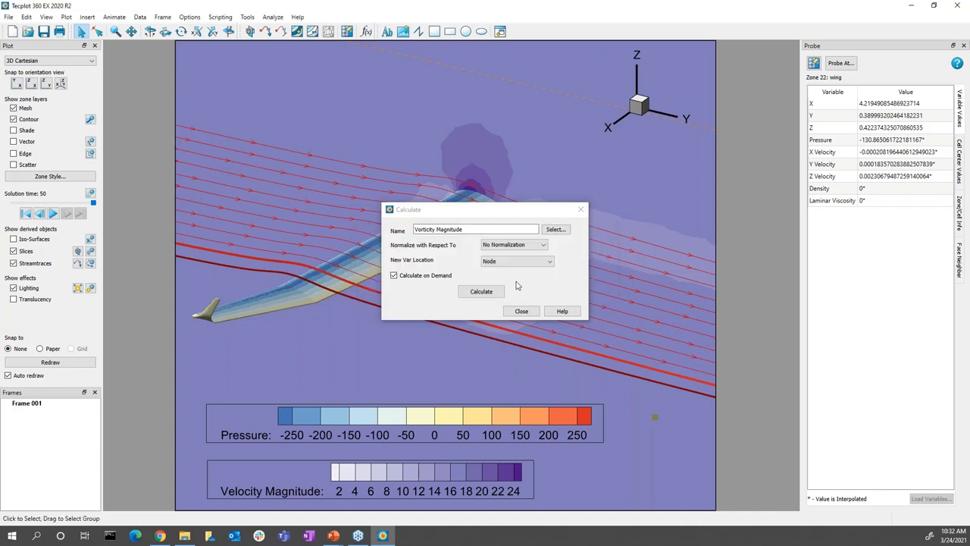
pyautogui.click(272, 16)
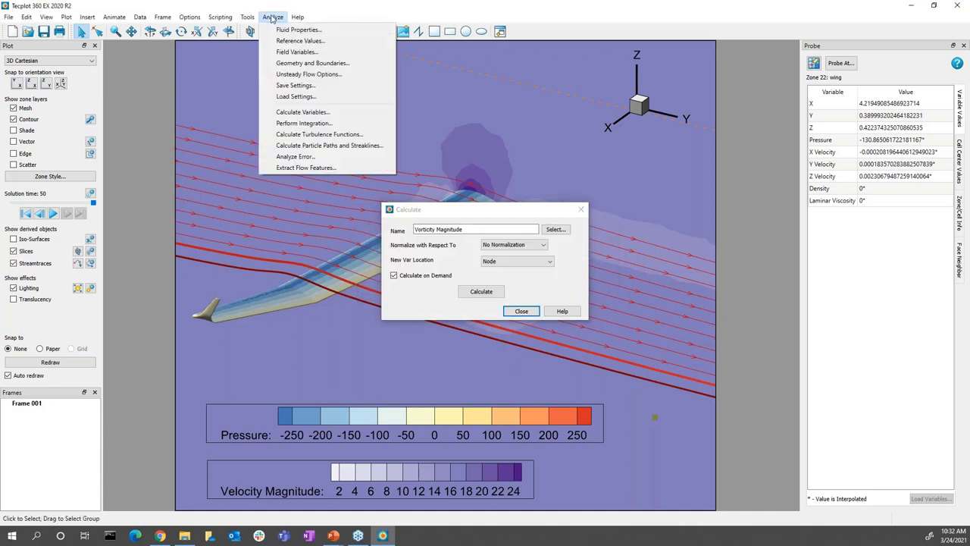
pyautogui.click(275, 51)
pyautogui.moveTo(457, 197); pyautogui.dragTo(277, 66)
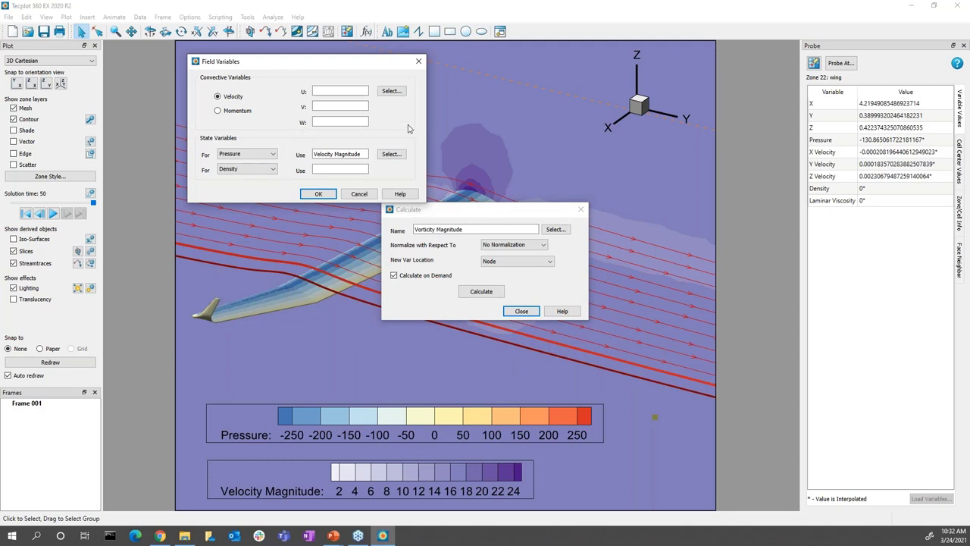
pyautogui.click(391, 91)
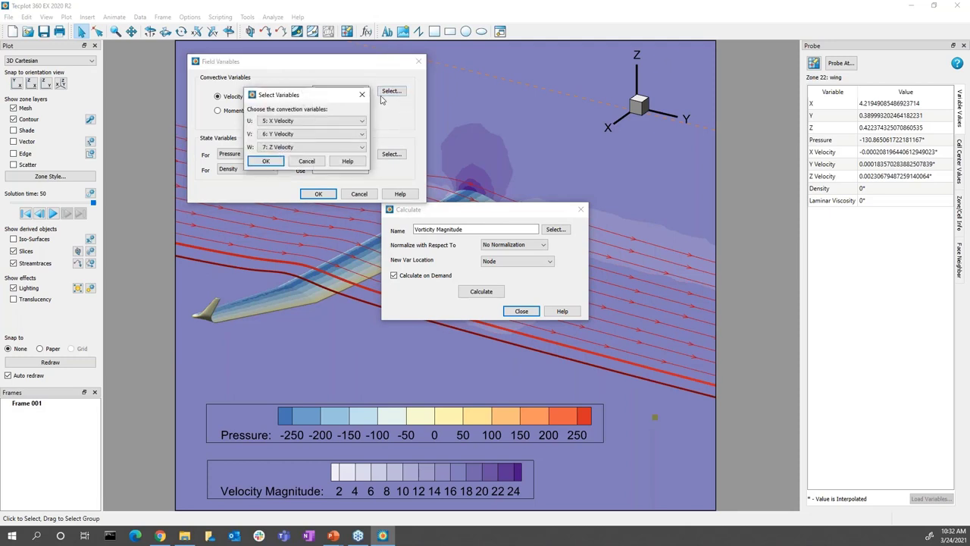
pyautogui.click(266, 161)
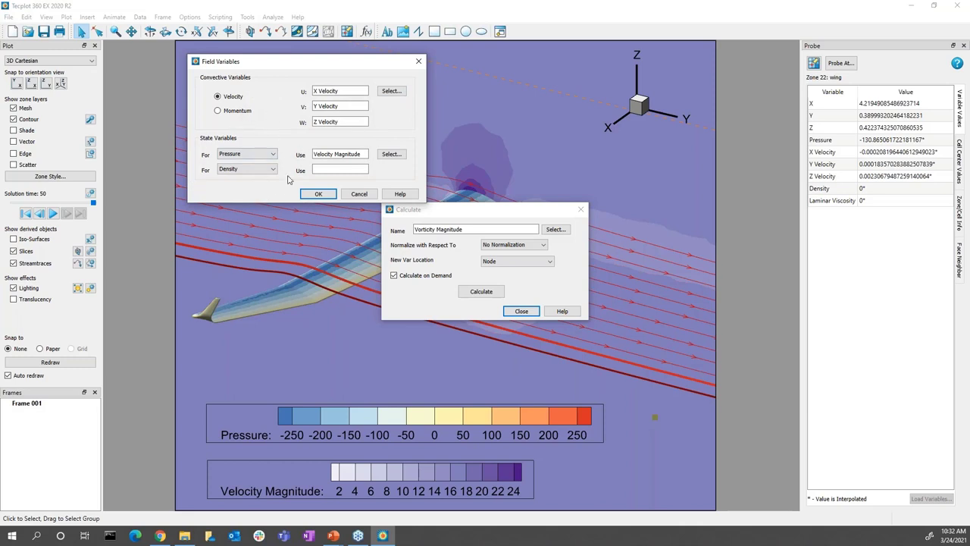
# Assign Pressure and Density as the state variables and apply the field variable settings.
pyautogui.click(392, 154)
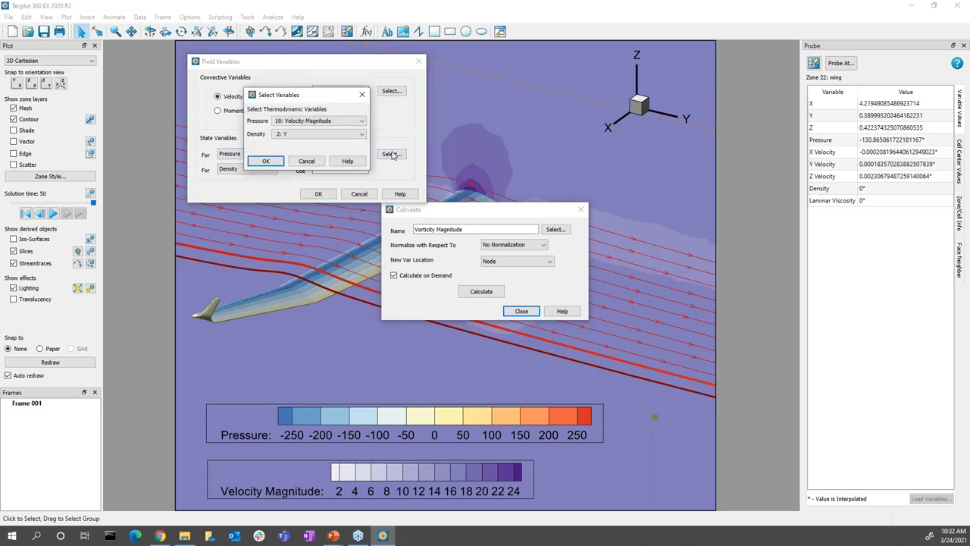
pyautogui.click(357, 125)
pyautogui.click(343, 154)
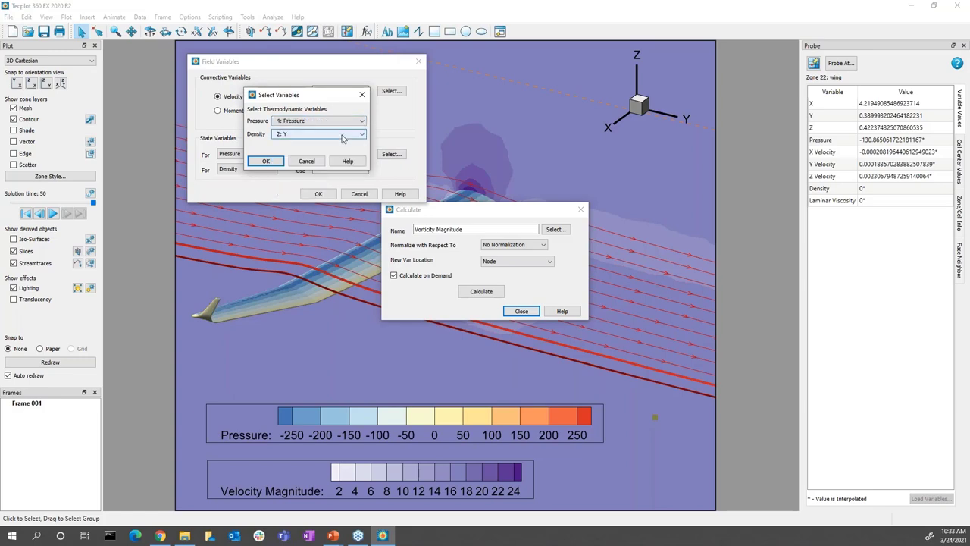
pyautogui.click(342, 138)
pyautogui.click(331, 195)
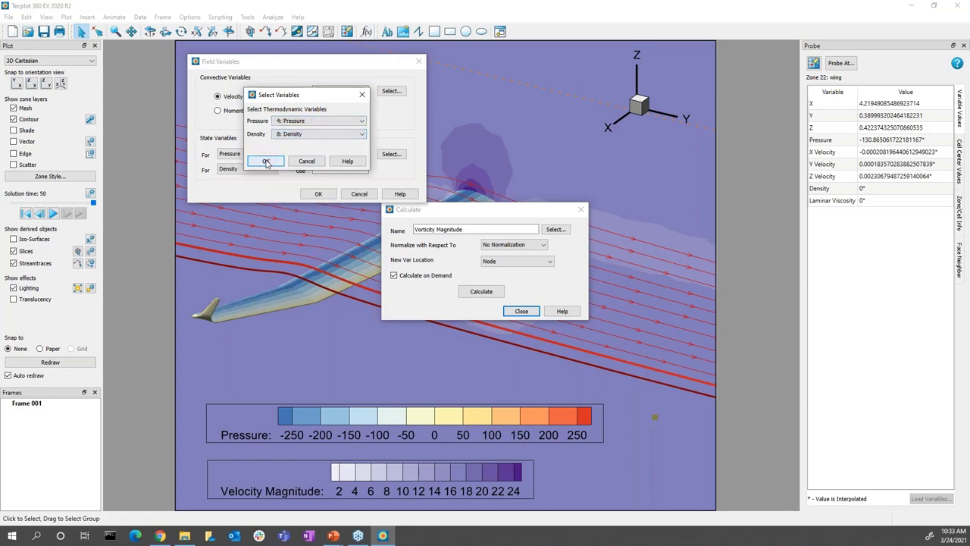
pyautogui.click(266, 162)
pyautogui.click(315, 194)
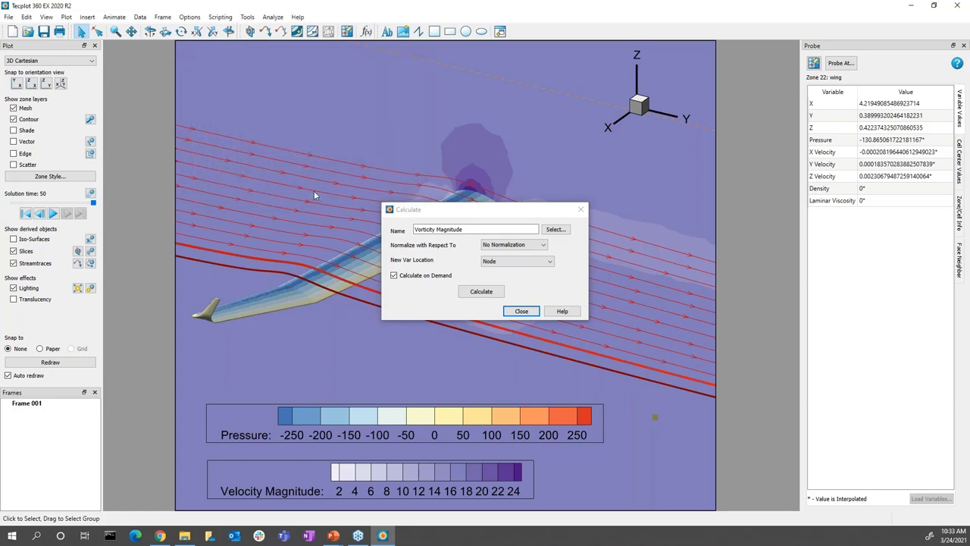
# Rerun the Vorticity Magnitude calculation, acknowledge calculate-on-demand setup, and close the calculation dialog.
pyautogui.click(485, 292)
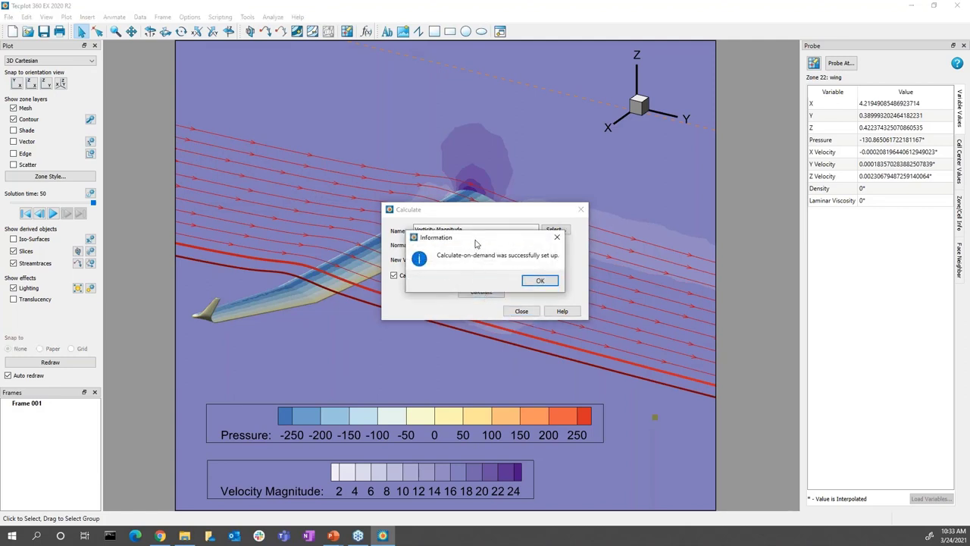
pyautogui.moveTo(483, 241); pyautogui.dragTo(610, 240)
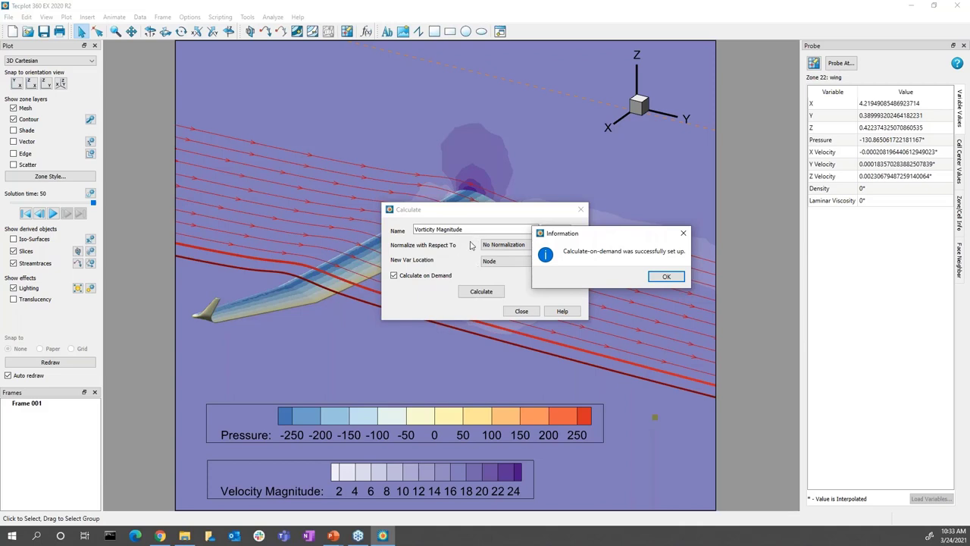
pyautogui.click(666, 278)
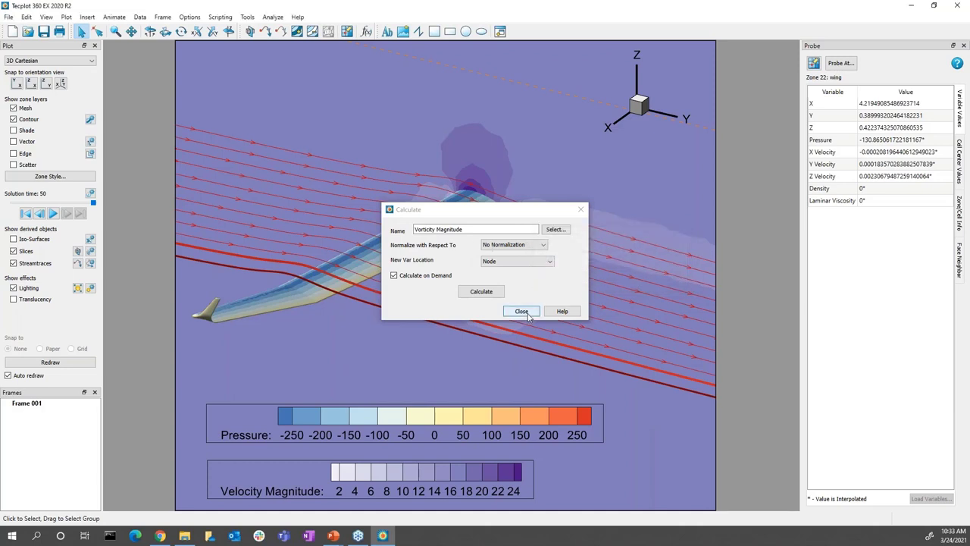
pyautogui.click(522, 312)
pyautogui.click(140, 17)
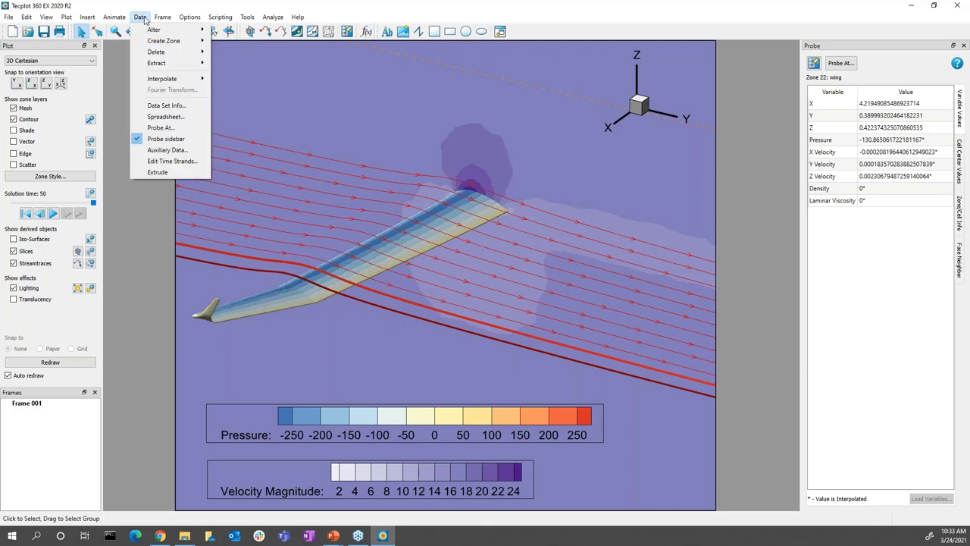
pyautogui.click(166, 106)
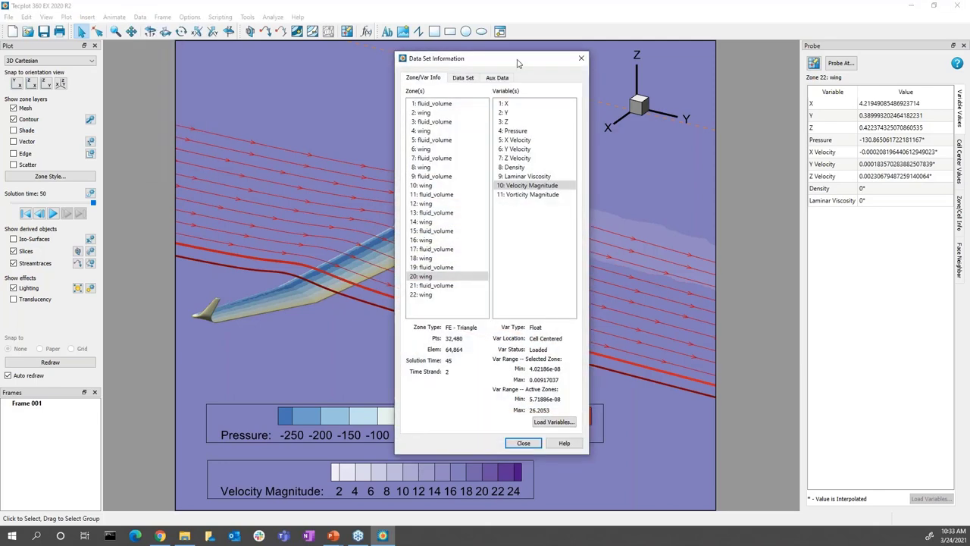
pyautogui.moveTo(513, 60); pyautogui.dragTo(747, 71)
pyautogui.click(783, 205)
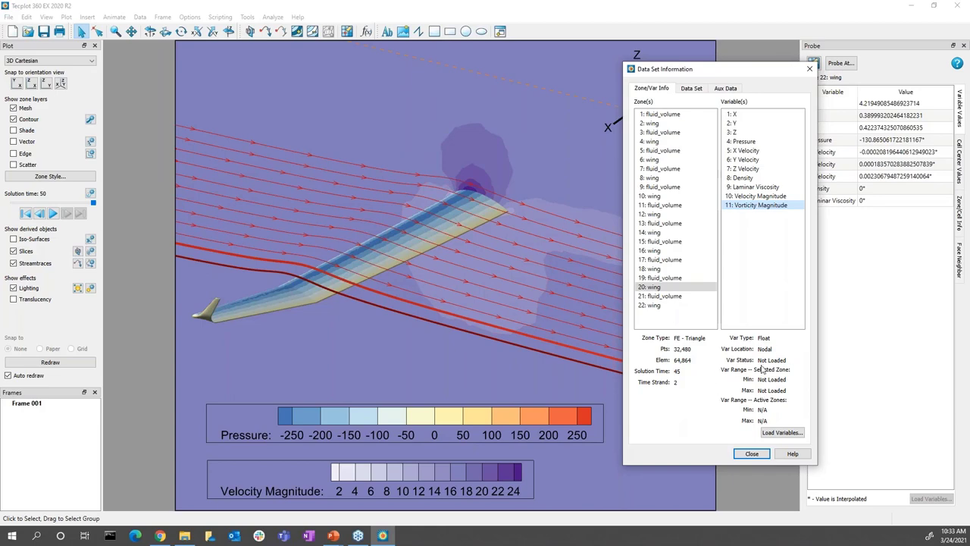
pyautogui.click(677, 115)
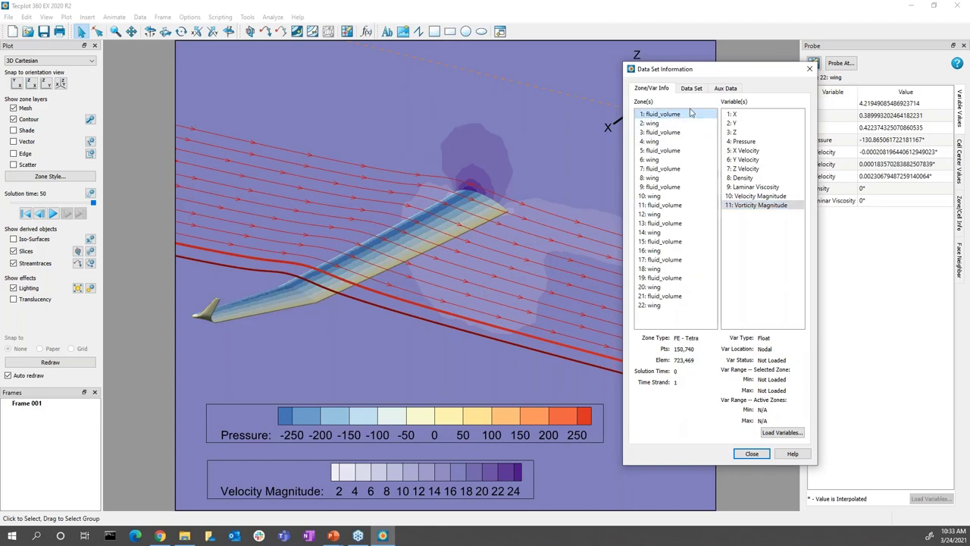
pyautogui.press('Down')
pyautogui.press('Down')
pyautogui.press('Down')
pyautogui.press('Down')
pyautogui.press('Down')
pyautogui.press('Down')
pyautogui.press('Down')
pyautogui.press('Down')
pyautogui.press('Down')
pyautogui.press('Down')
pyautogui.press('Down')
pyautogui.press('Down')
pyautogui.press('Down')
pyautogui.press('Down')
pyautogui.press('Down')
pyautogui.press('Down')
pyautogui.press('Down')
pyautogui.press('Down')
pyautogui.press('Down')
pyautogui.press('Down')
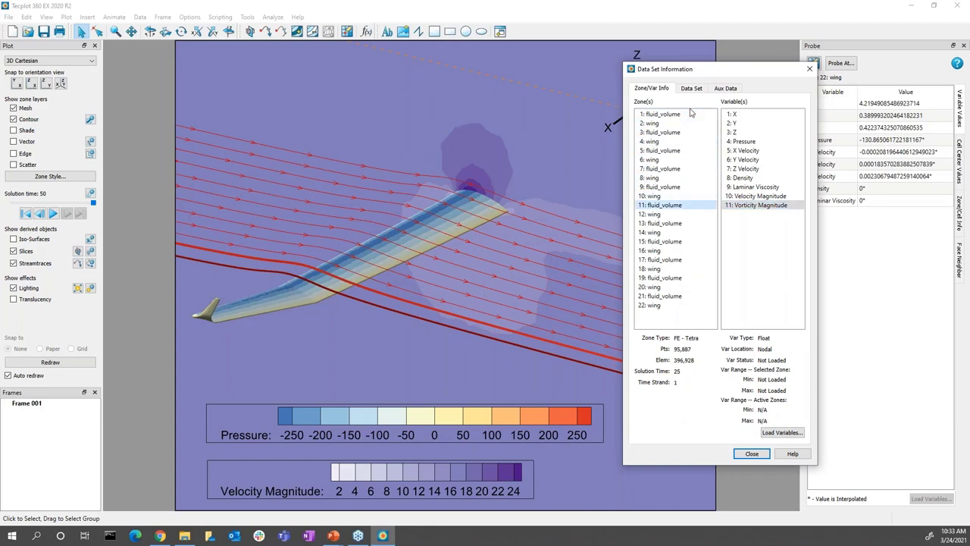
pyautogui.press('Down')
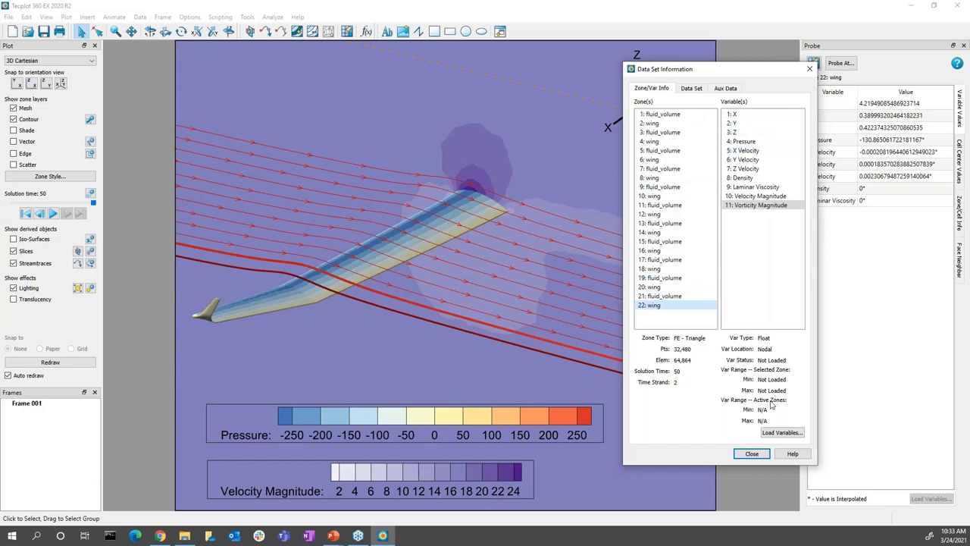
pyautogui.click(752, 454)
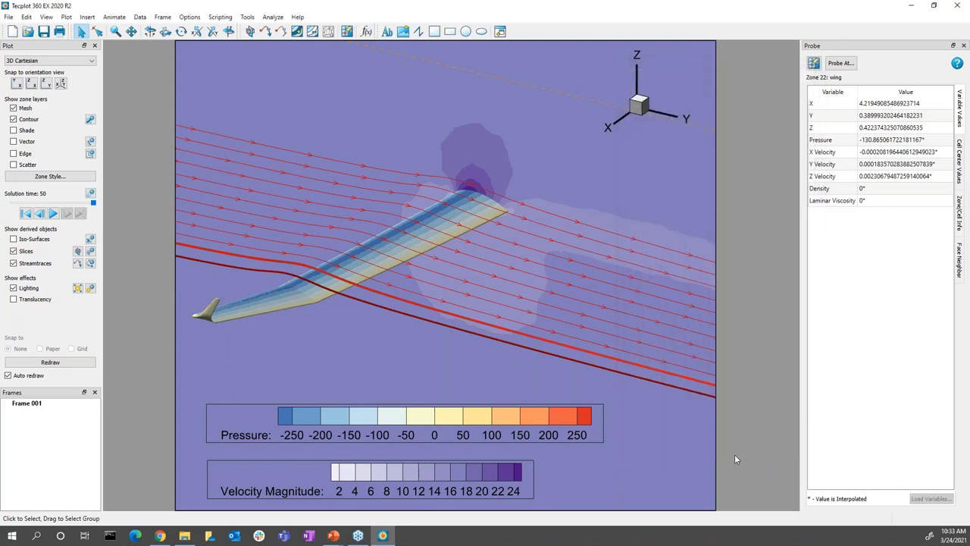
# Switch the second contour group from Velocity Magnitude to Vorticity Magnitude on the Levels and Color tab.
pyautogui.doubleClick(487, 481)
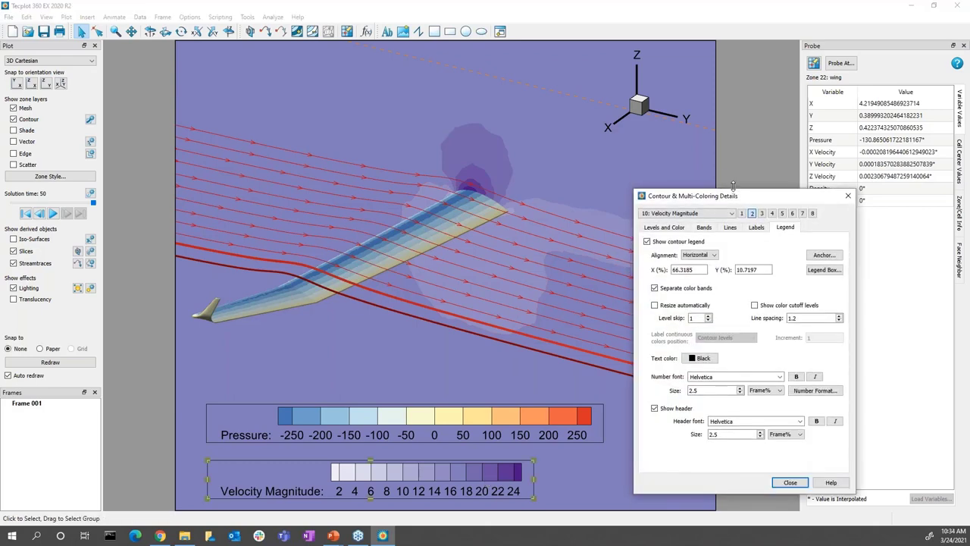
pyautogui.moveTo(733, 185); pyautogui.dragTo(713, 139)
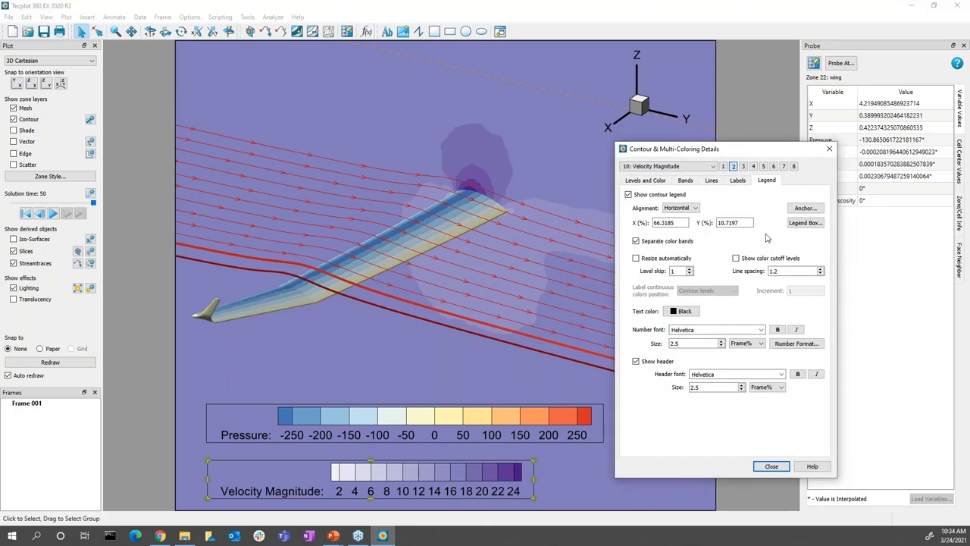
pyautogui.click(654, 180)
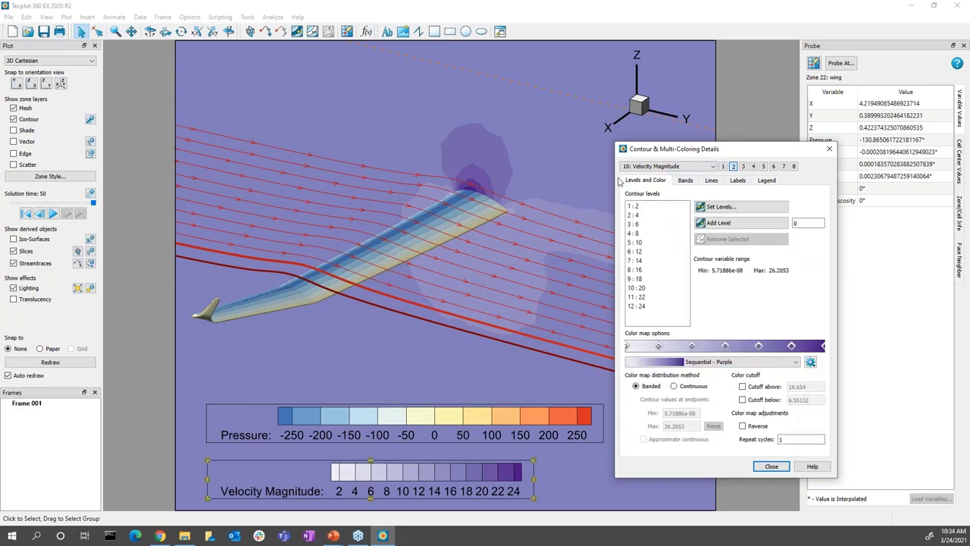
pyautogui.click(707, 167)
pyautogui.click(656, 239)
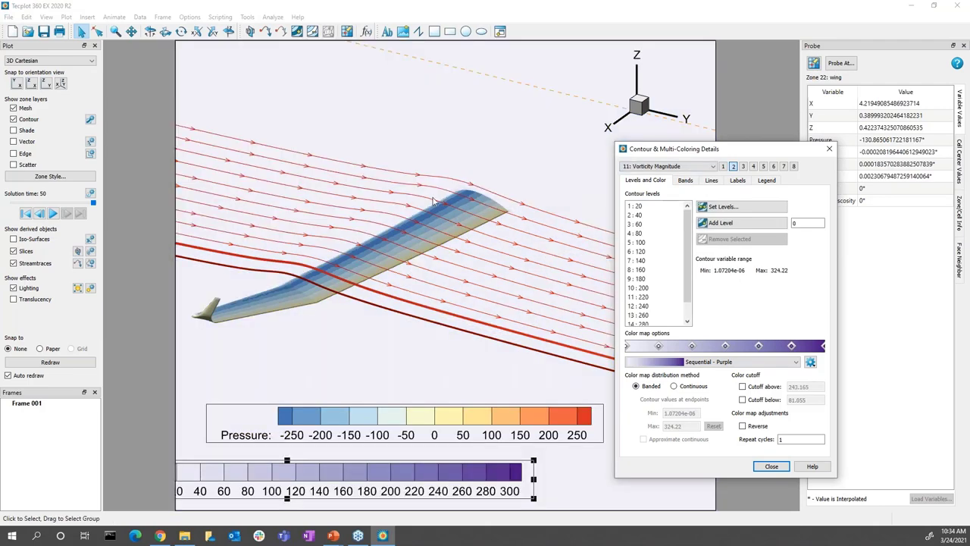
pyautogui.click(523, 482)
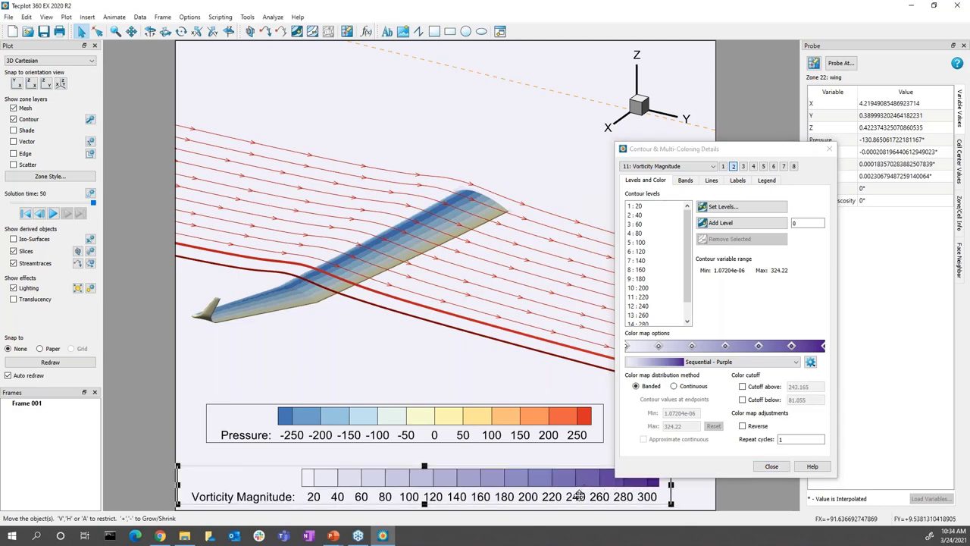
pyautogui.click(775, 306)
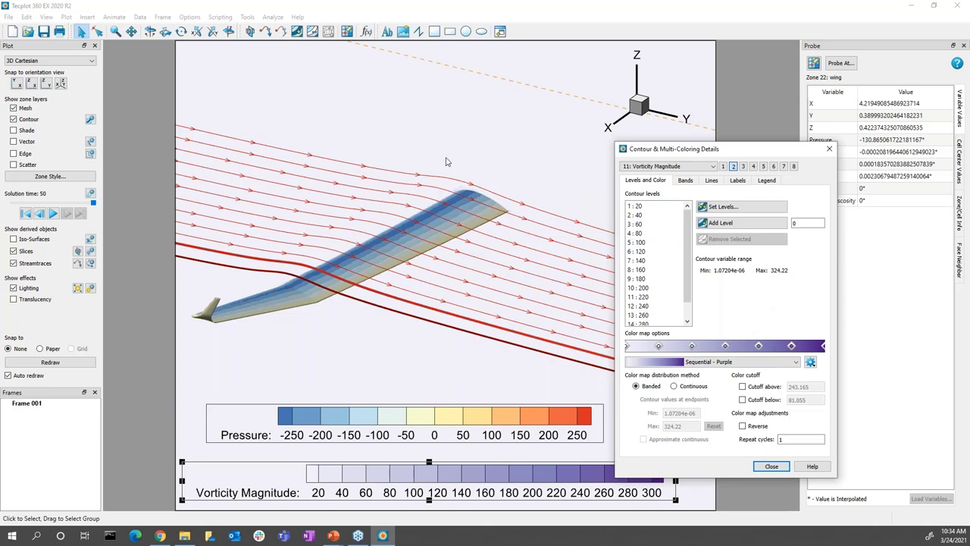
# Respace the Vorticity Magnitude contour levels with an exponential distribution and a new level count.
pyautogui.click(749, 212)
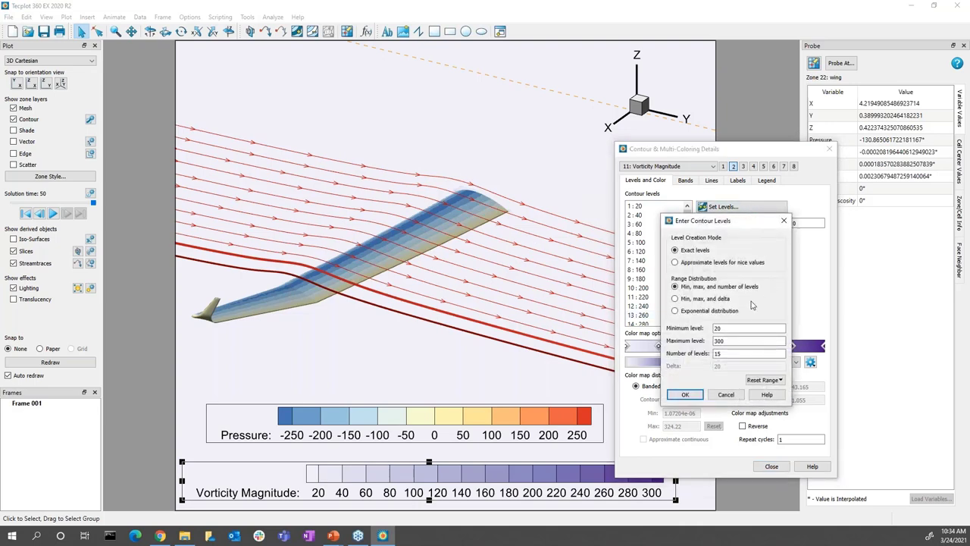
pyautogui.click(704, 316)
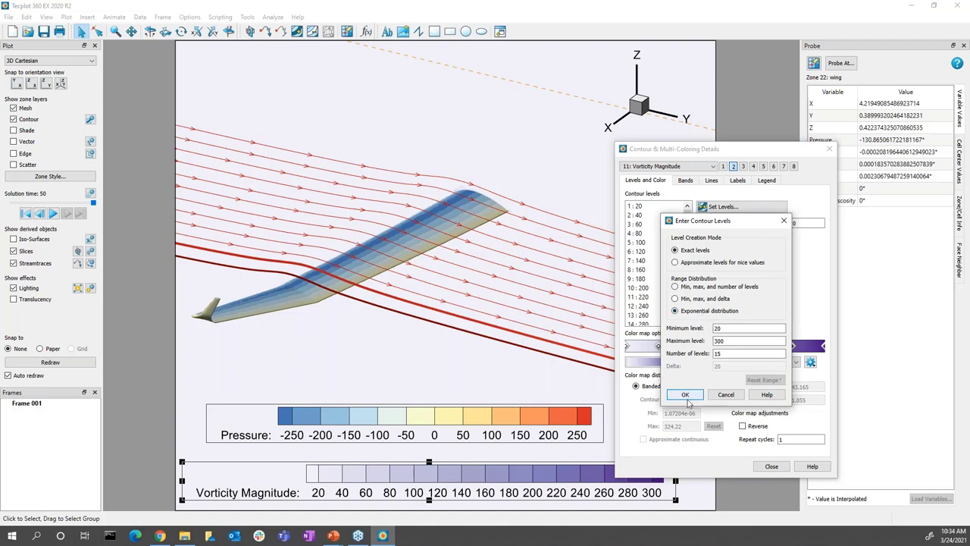
pyautogui.doubleClick(717, 353)
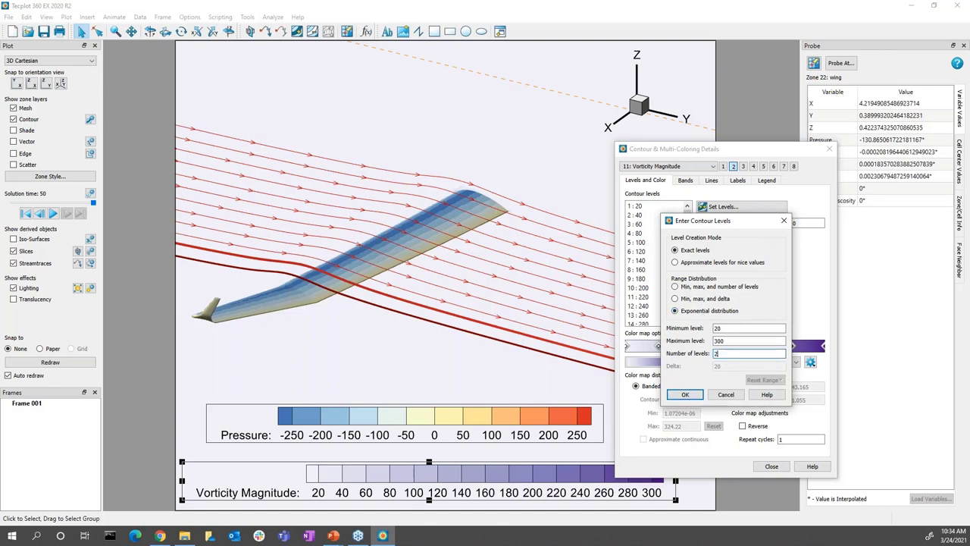
pyautogui.click(684, 394)
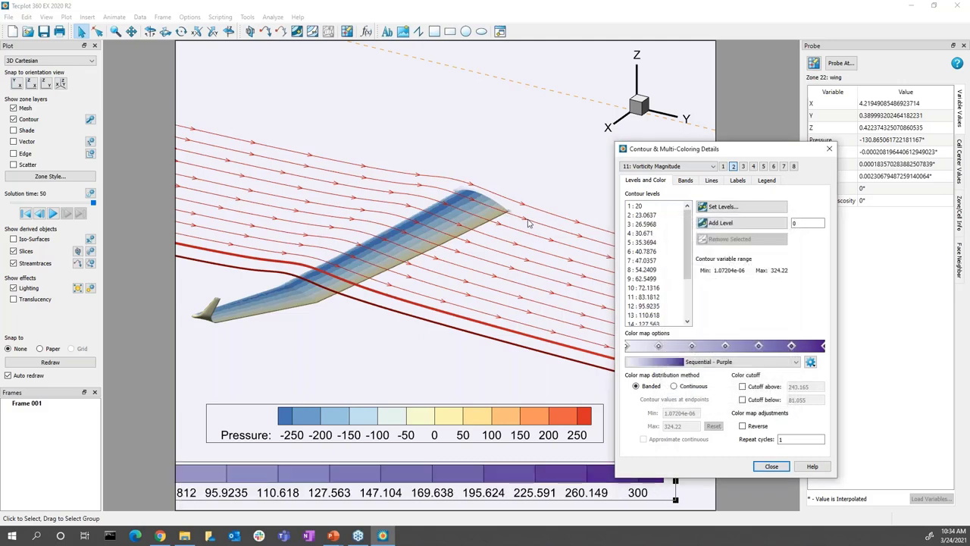
# Add three low contour levels from points near the wing and in the wake.
pyautogui.click(297, 31)
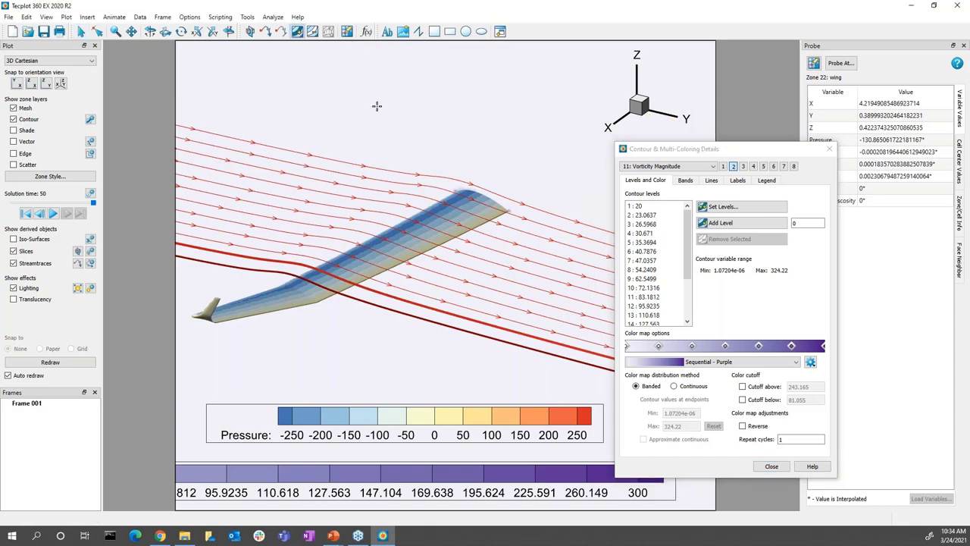
pyautogui.click(495, 193)
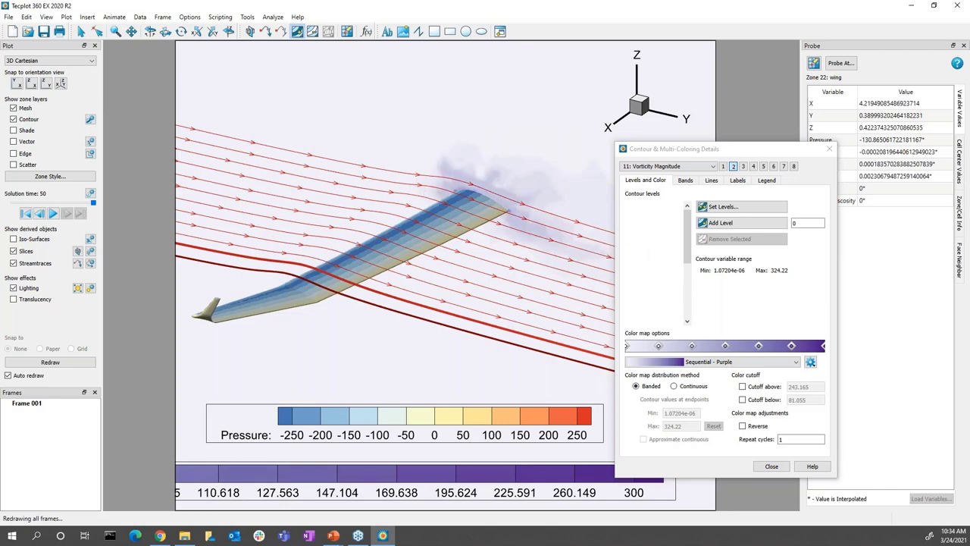
pyautogui.click(480, 255)
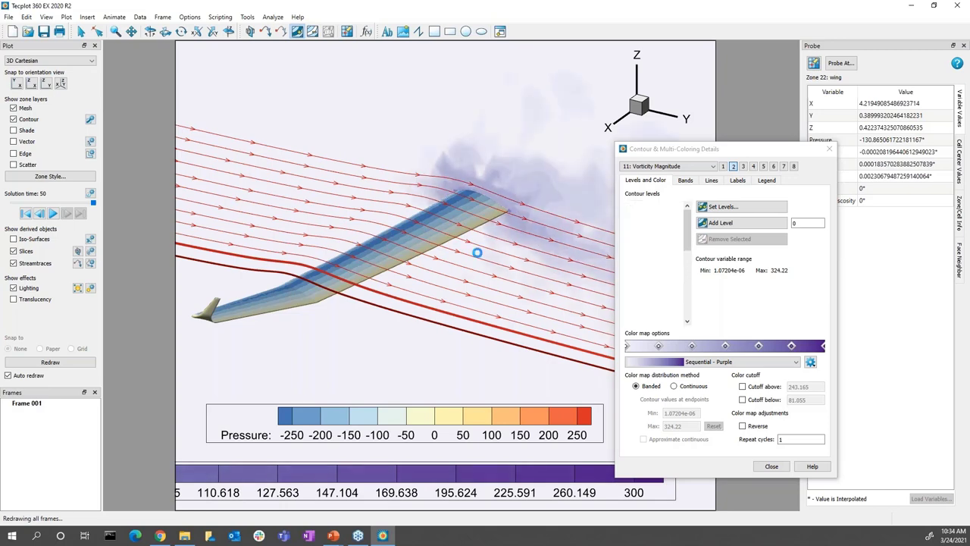
pyautogui.click(492, 261)
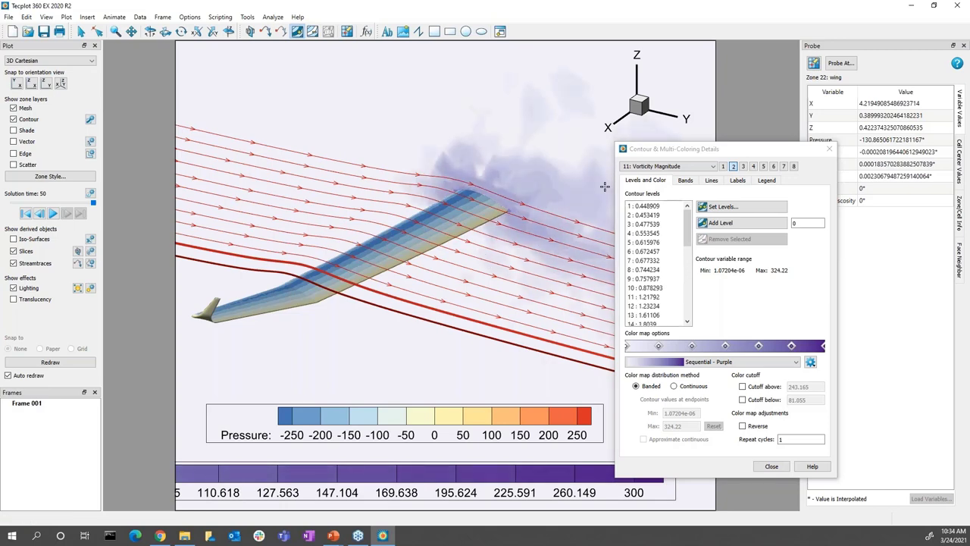
pyautogui.click(81, 31)
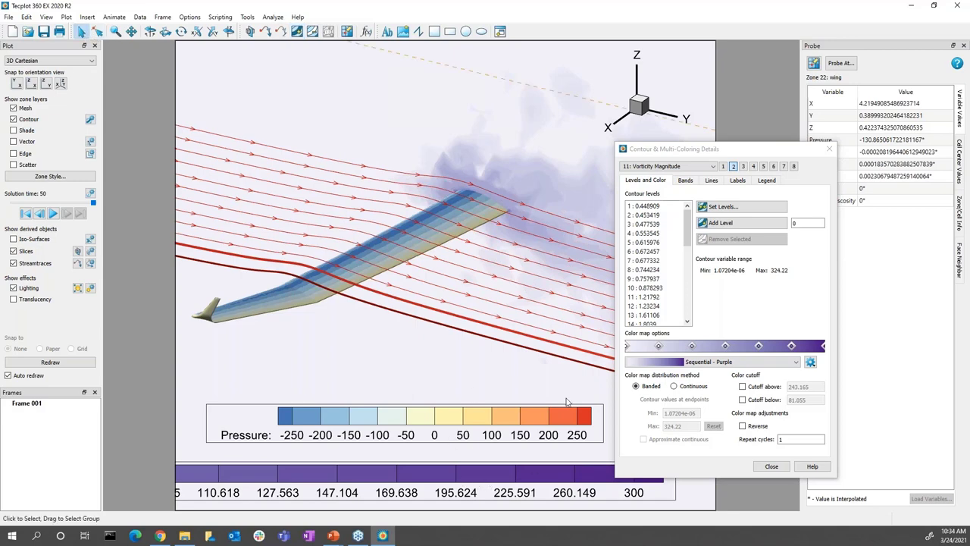
# Turn on Resize automatically for the Vorticity Magnitude and Pressure legends.
pyautogui.click(760, 183)
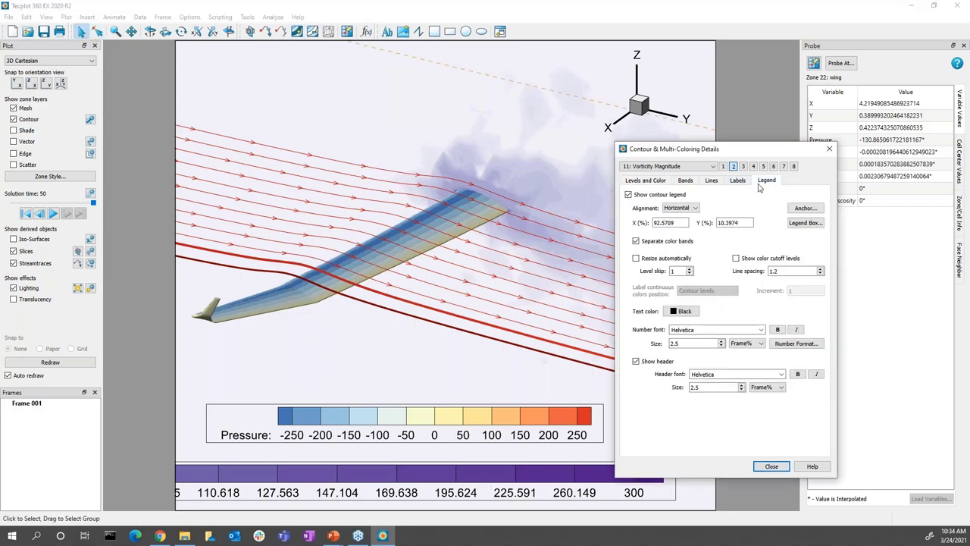
pyautogui.click(637, 258)
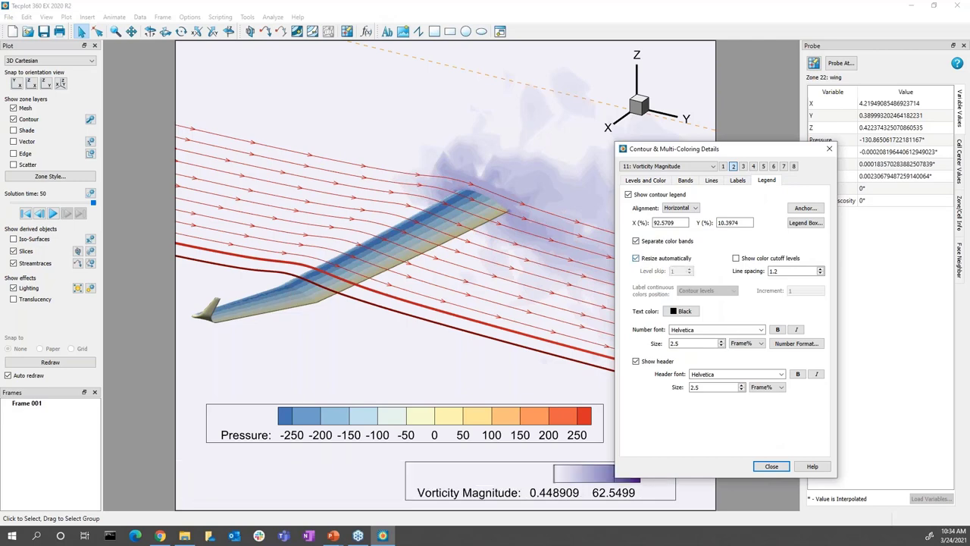
pyautogui.click(723, 166)
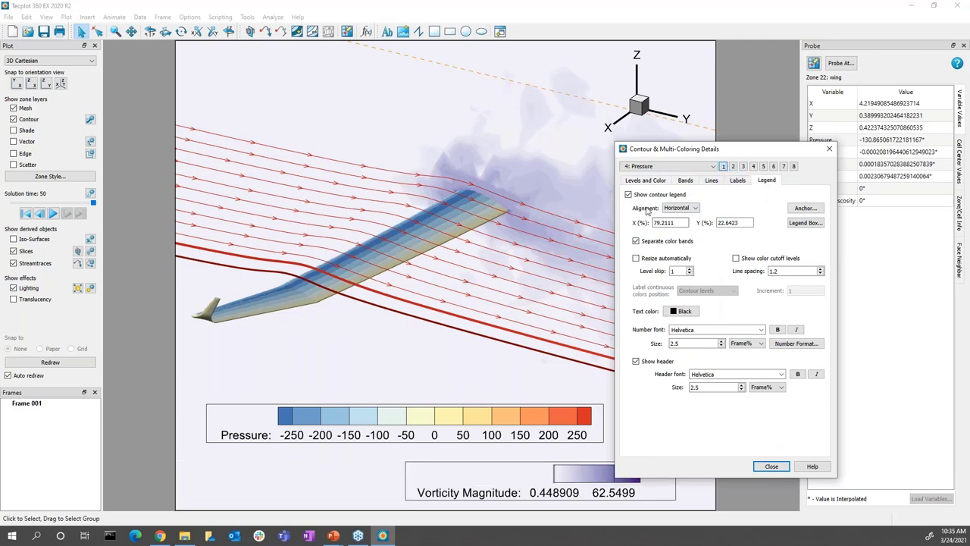
pyautogui.click(636, 258)
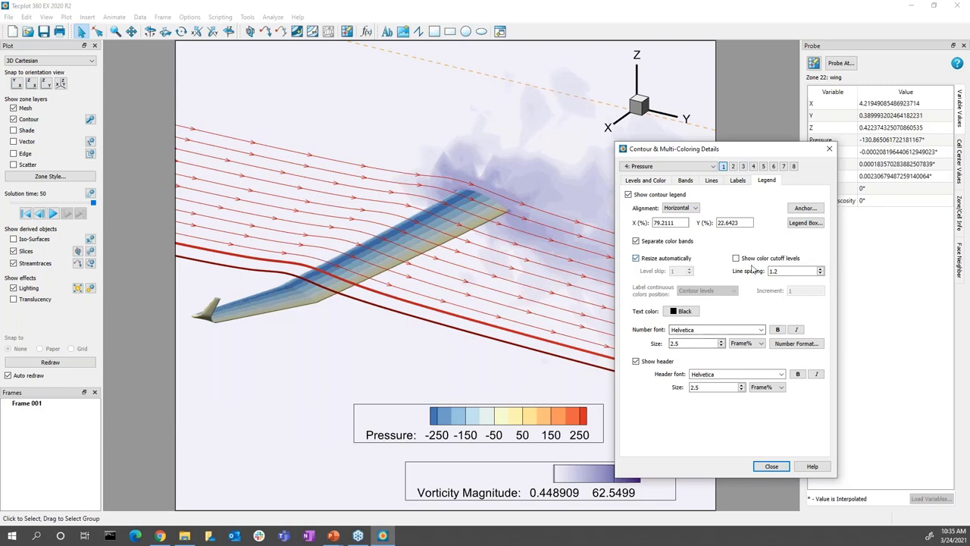
pyautogui.click(646, 180)
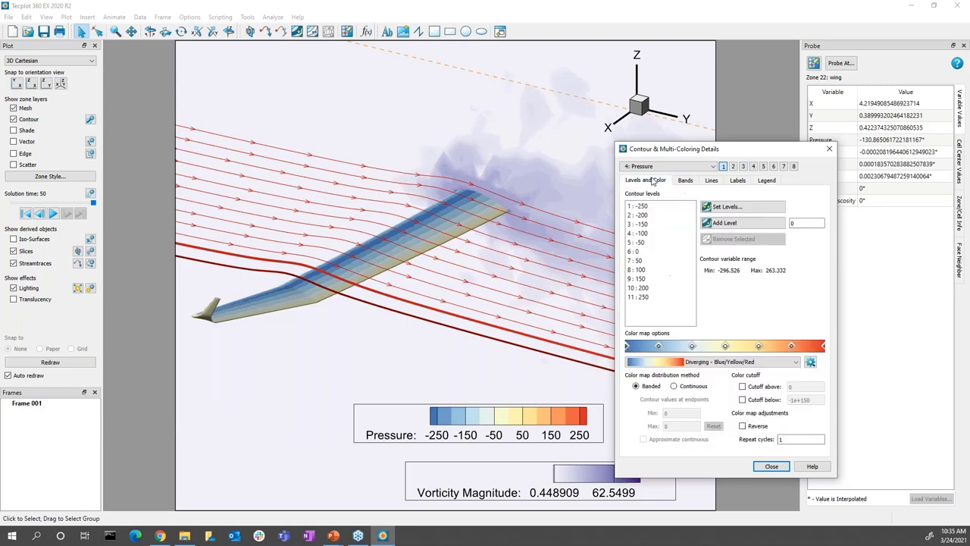
pyautogui.click(771, 466)
# Line up the Pressure and Vorticity Magnitude legends at the lower right of the plot.
pyautogui.moveTo(583, 426); pyautogui.dragTo(657, 426)
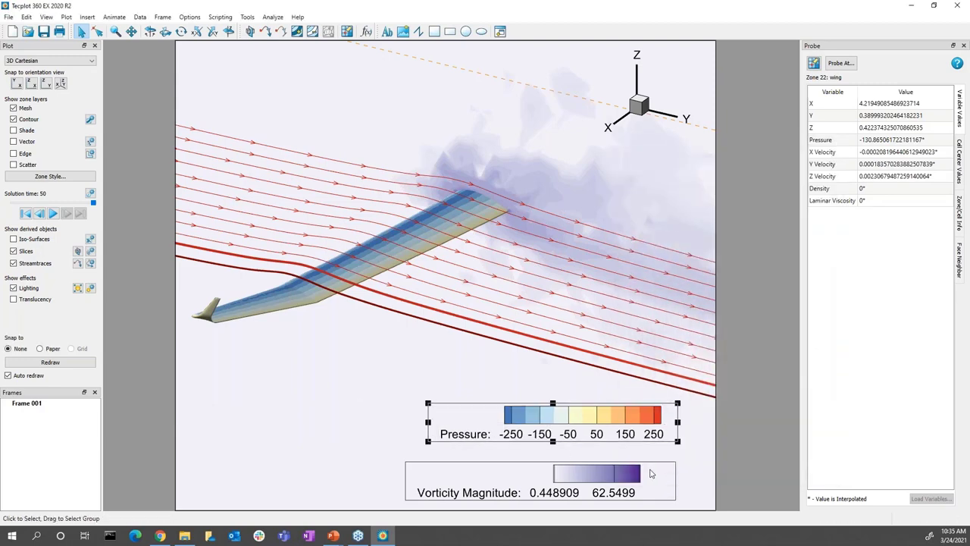
pyautogui.click(653, 474)
pyautogui.moveTo(654, 474); pyautogui.dragTo(659, 467)
pyautogui.click(354, 147)
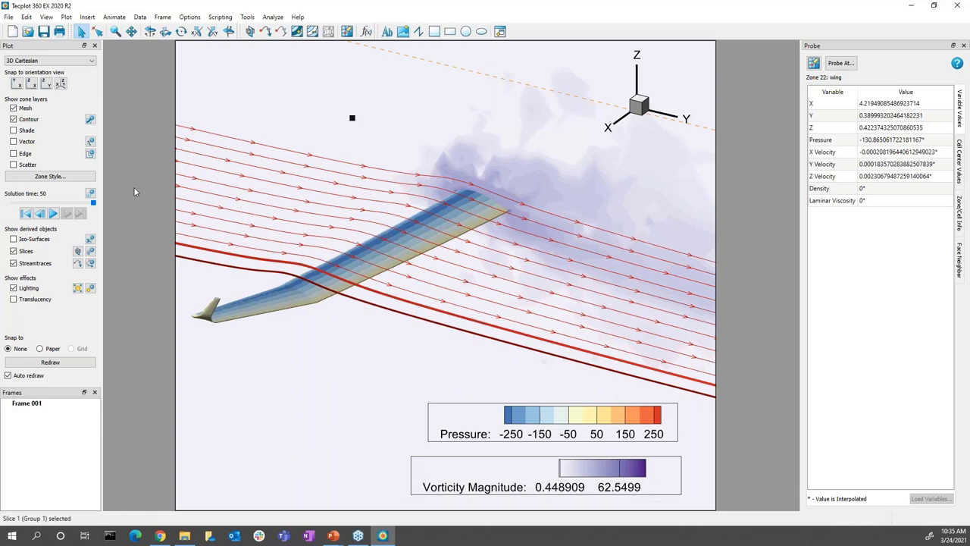
# Play the solution times, zoom onto the wing tip and wake, and start Probe To Create Time Series Plot.
pyautogui.click(53, 214)
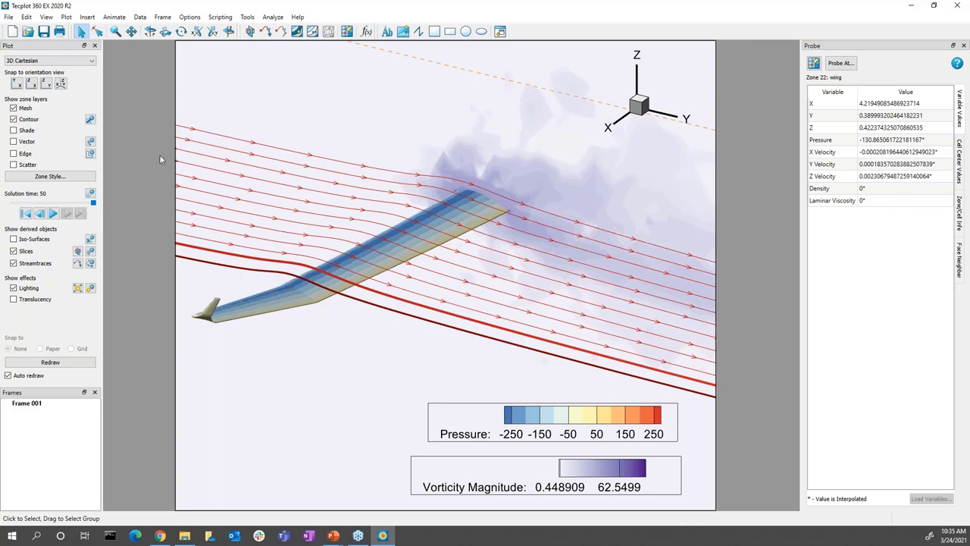
pyautogui.moveTo(458, 139); pyautogui.dragTo(449, 185, button='middle')
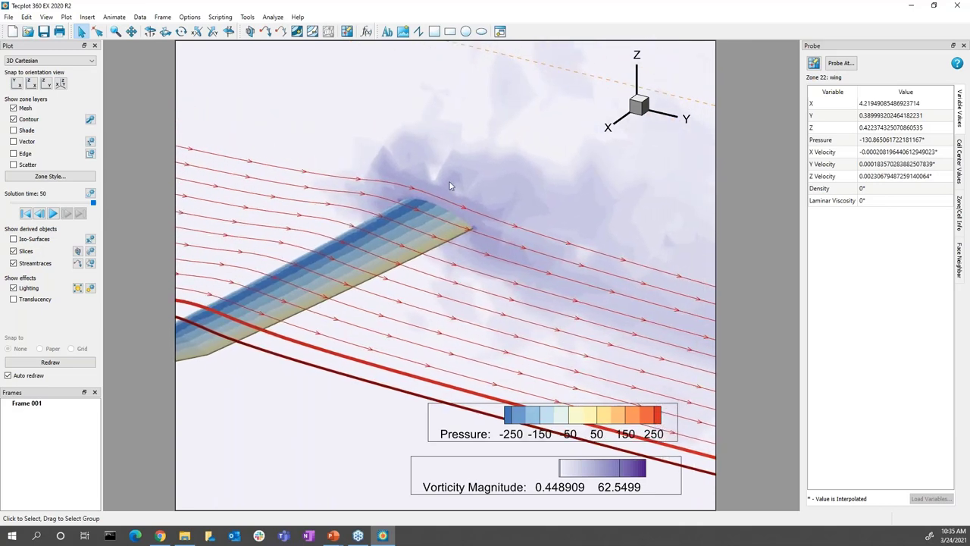
pyautogui.click(247, 17)
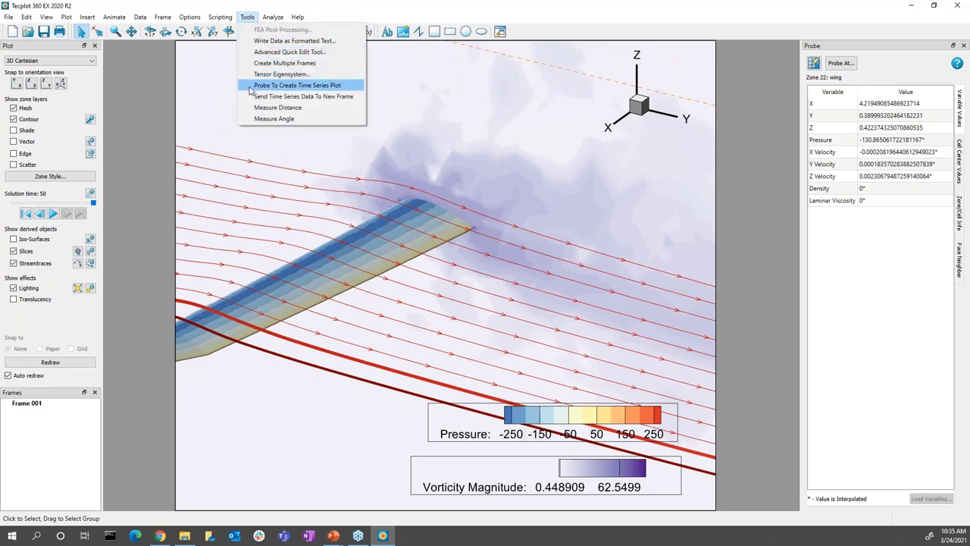
pyautogui.click(249, 87)
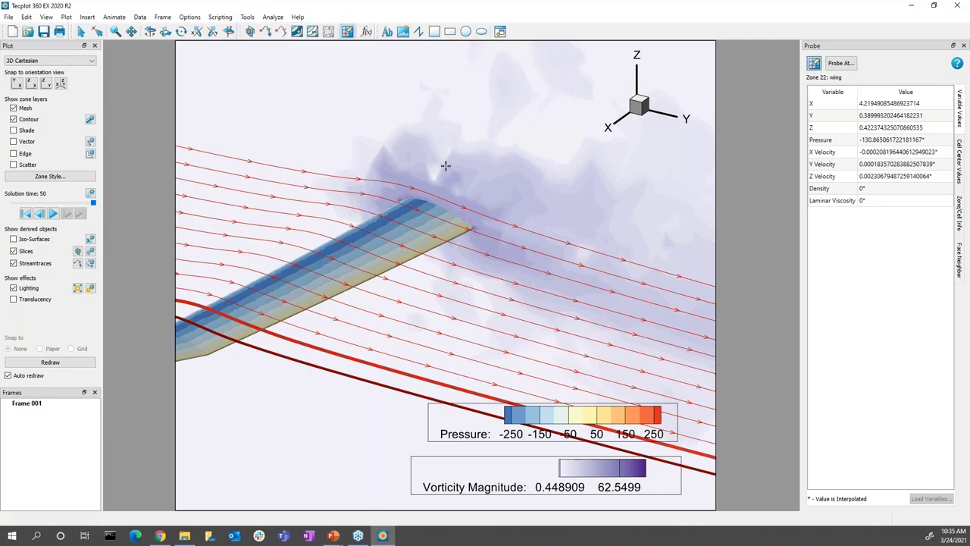
# Probe a wake point above the wing for Pressure history, replay the animation, and activate Frame 002.
pyautogui.click(482, 191)
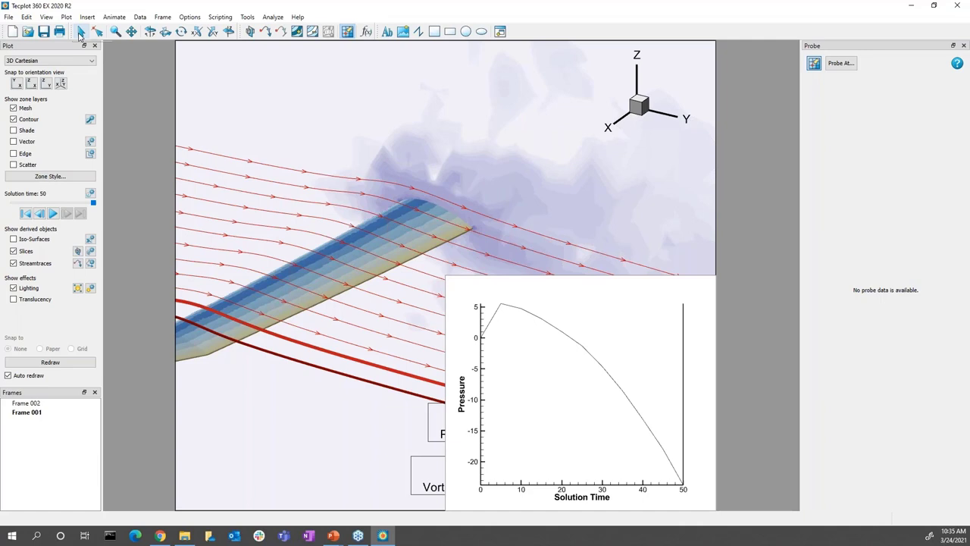
pyautogui.click(81, 32)
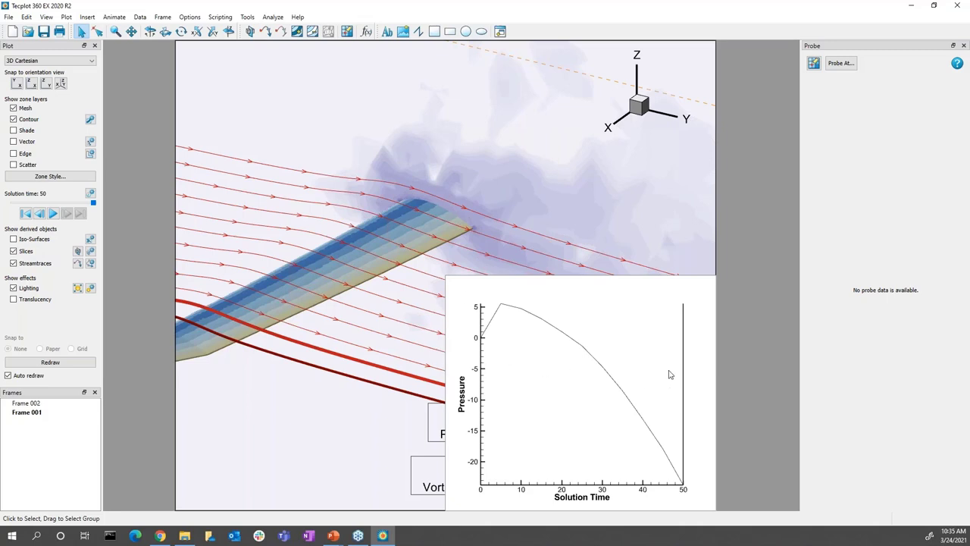
pyautogui.click(53, 214)
pyautogui.click(53, 214)
pyautogui.click(498, 291)
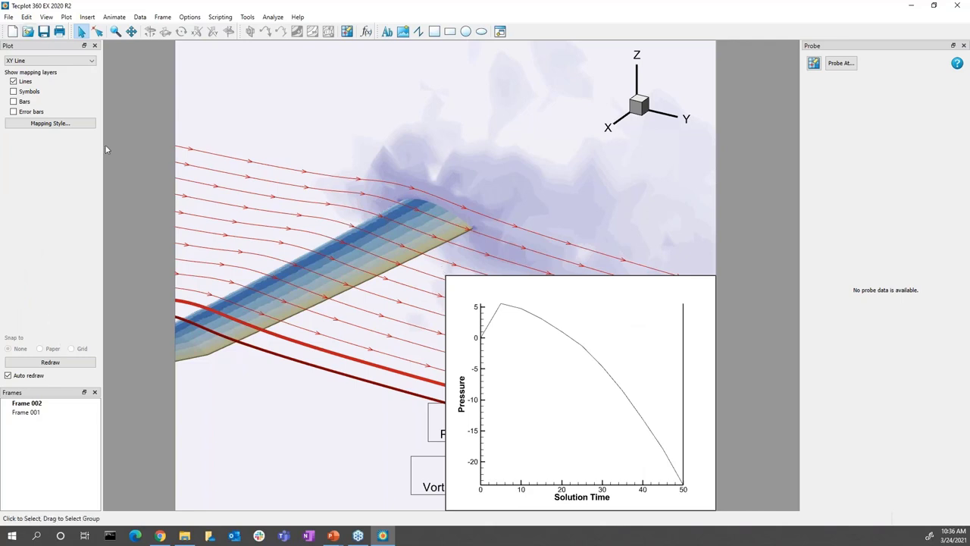
# Keep the XY line plot type and change the Pressure curve's line colour from black to red.
pyautogui.click(91, 62)
pyautogui.click(92, 63)
pyautogui.rightClick(538, 318)
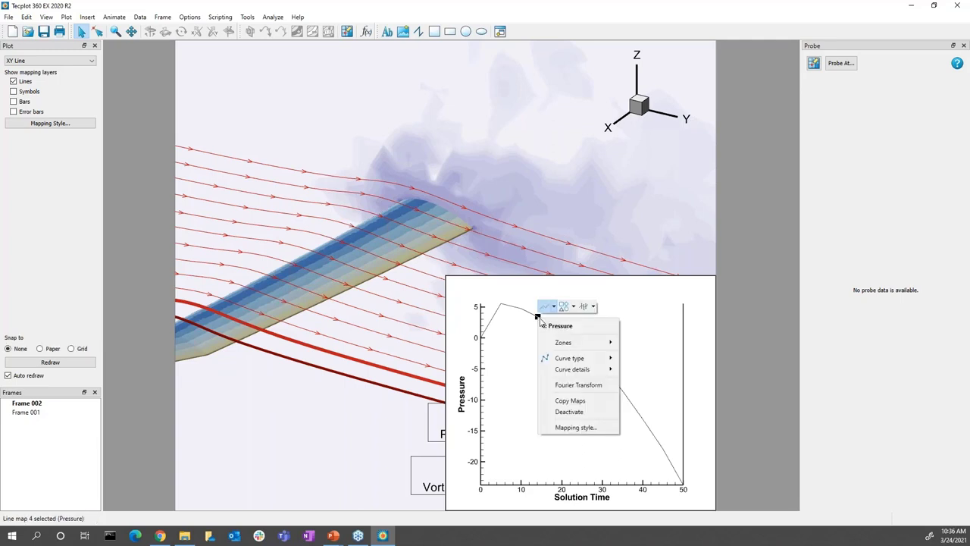
pyautogui.moveTo(599, 359)
pyautogui.click(554, 307)
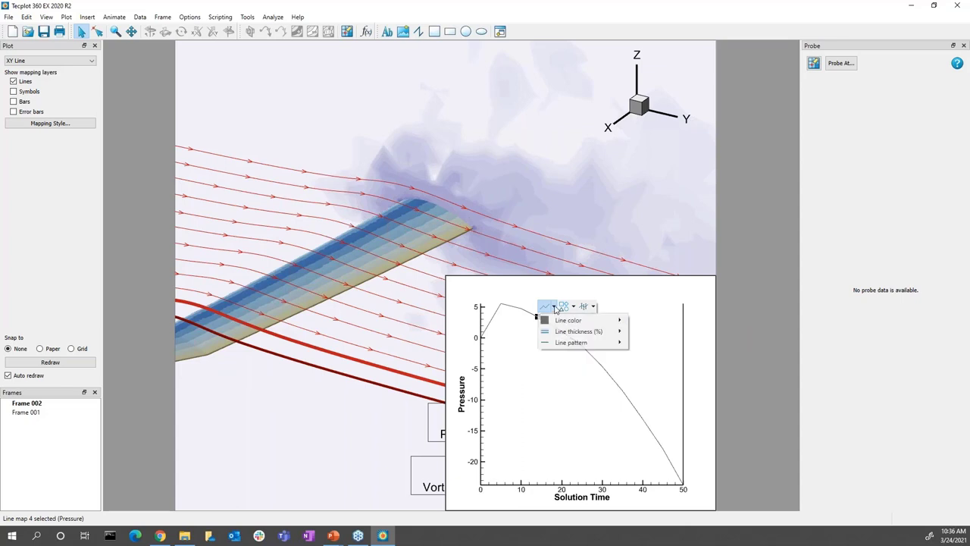
pyautogui.moveTo(599, 321)
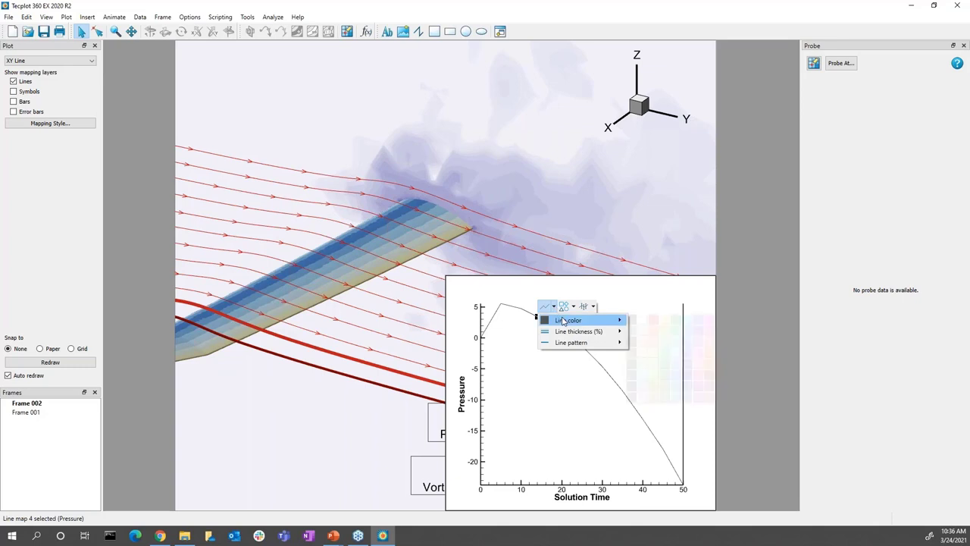
pyautogui.click(653, 319)
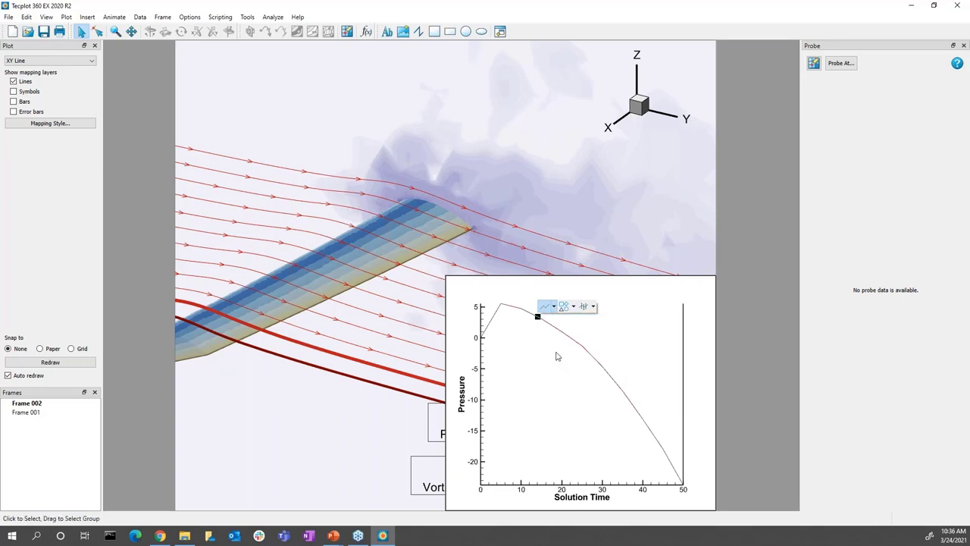
pyautogui.click(548, 359)
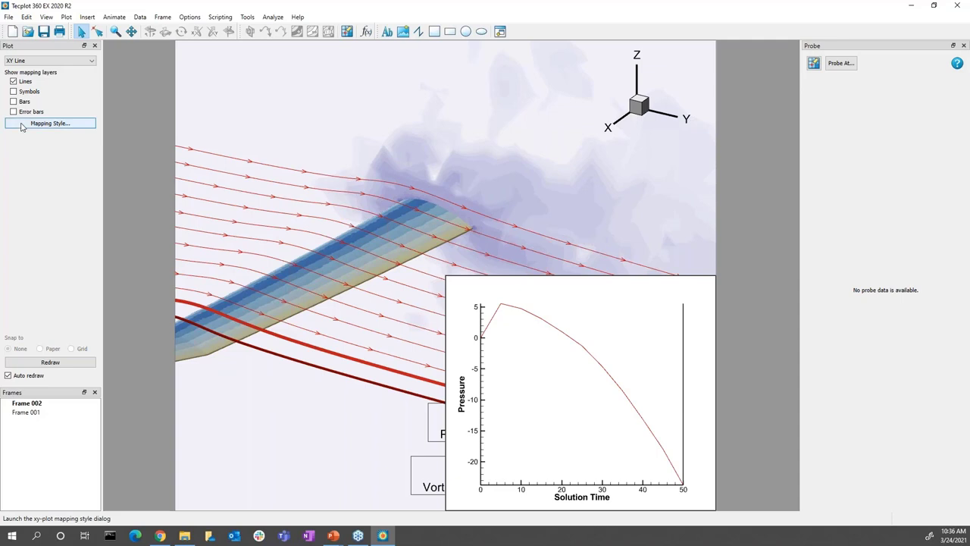
# In Mapping Style, show the Velocity Magnitude and Vorticity Magnitude maps alongside Pressure.
pyautogui.click(22, 125)
pyautogui.moveTo(543, 312); pyautogui.dragTo(528, 88)
pyautogui.moveTo(685, 231); pyautogui.dragTo(883, 266)
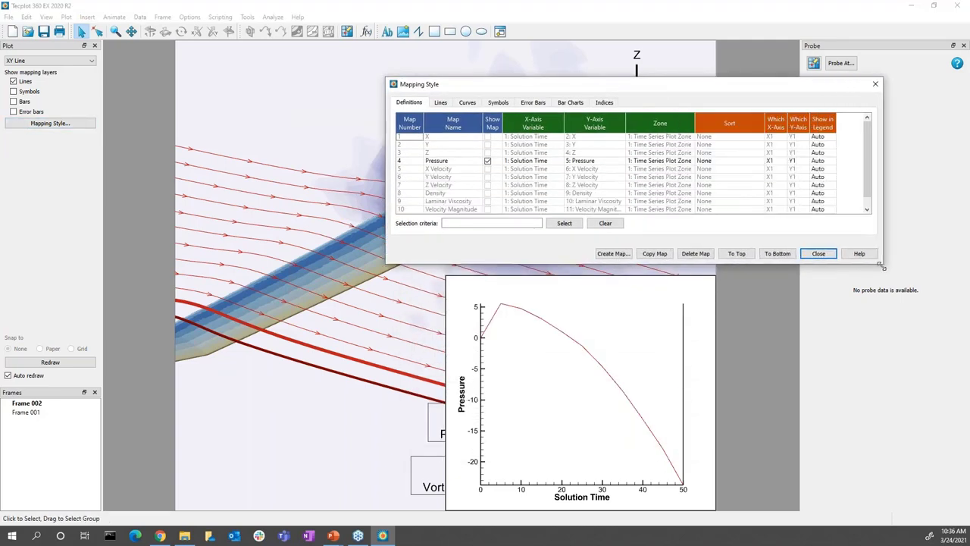
pyautogui.moveTo(613, 91); pyautogui.dragTo(580, 55)
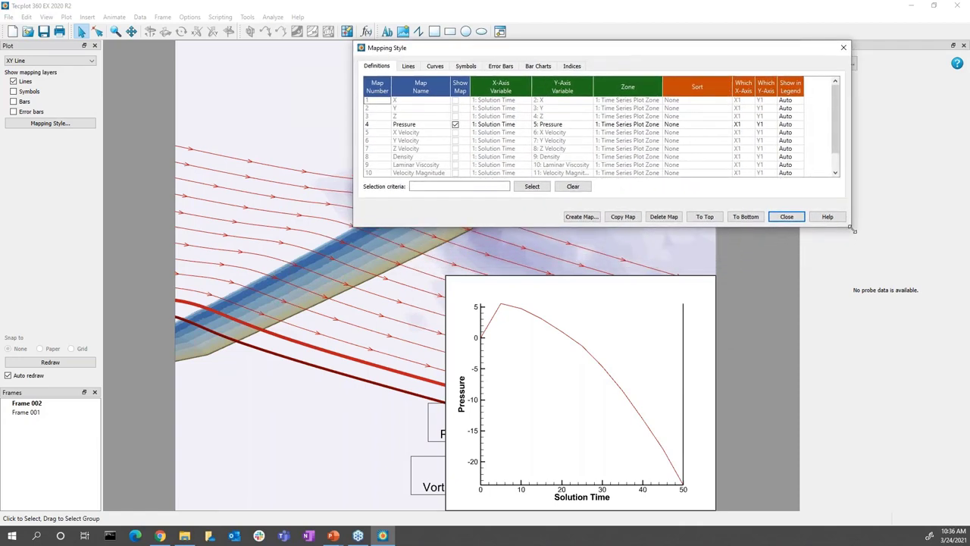
pyautogui.moveTo(853, 228); pyautogui.dragTo(852, 242)
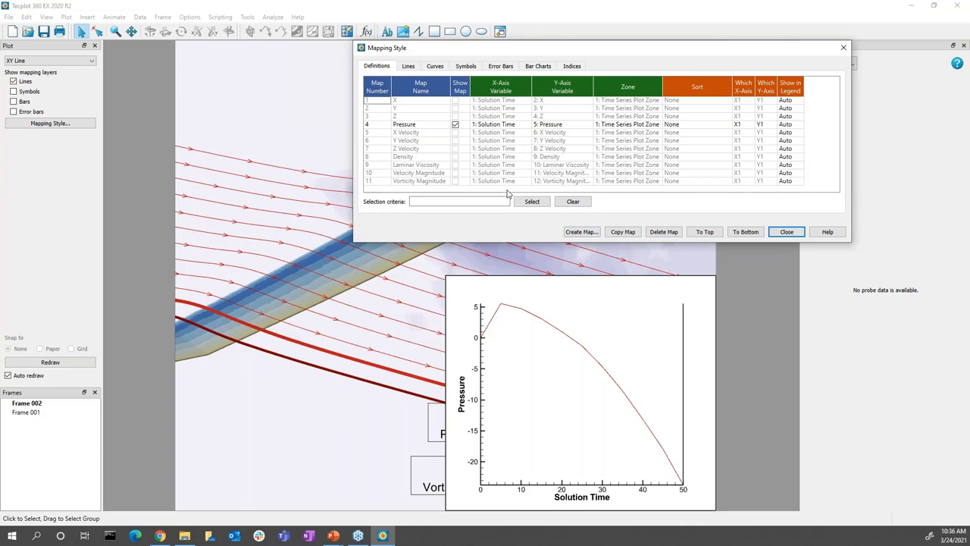
pyautogui.click(455, 173)
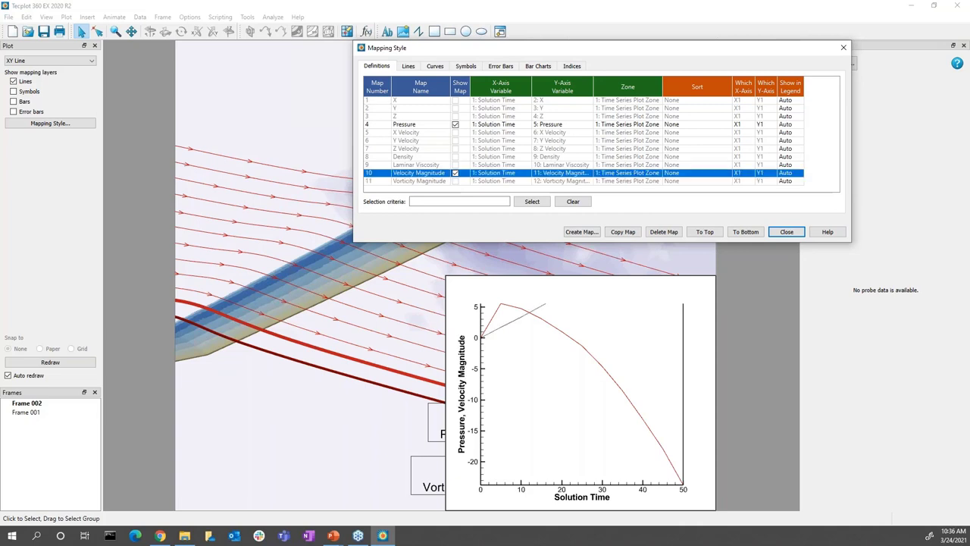
pyautogui.click(455, 181)
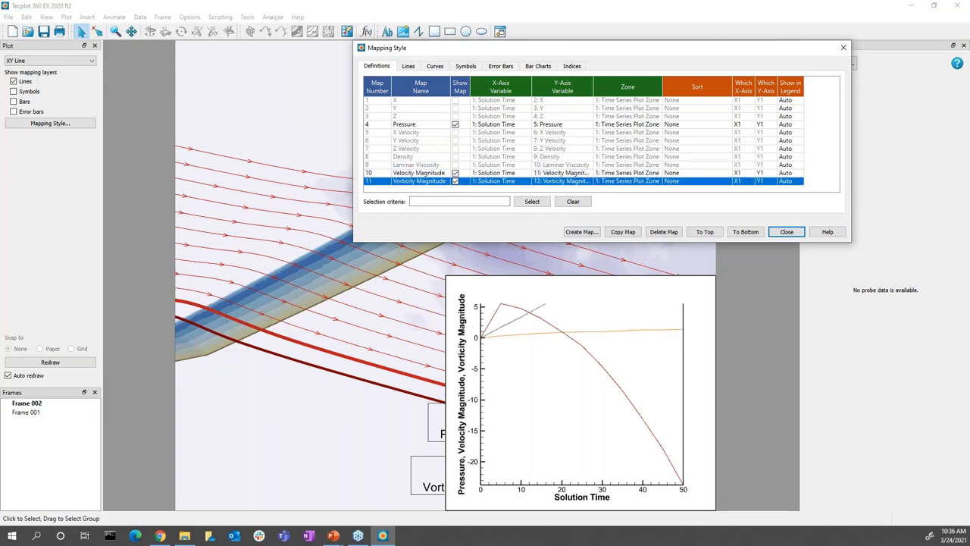
pyautogui.click(455, 165)
pyautogui.click(454, 164)
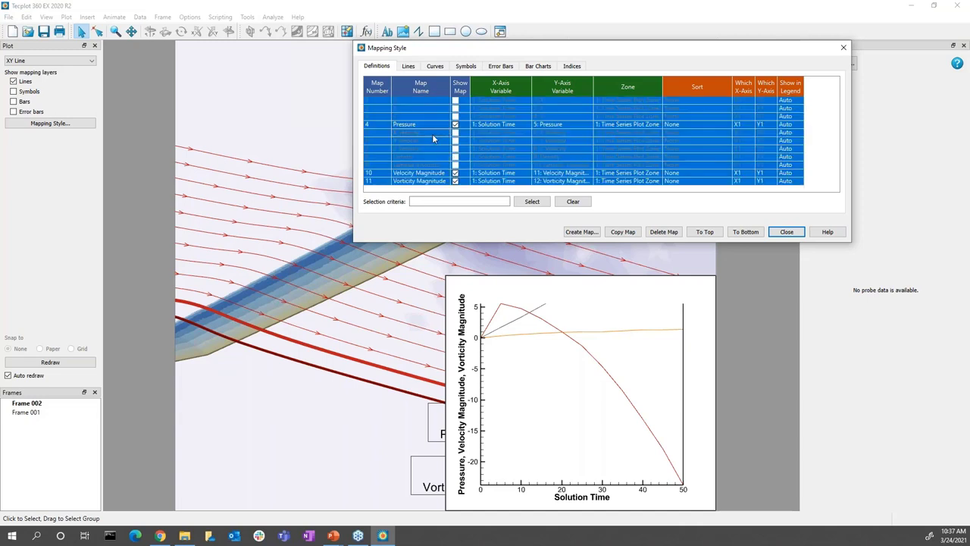
# Delete the unused maps 5 through 9 and the X, Y and Z maps.
pyautogui.doubleClick(435, 132)
pyautogui.moveTo(391, 135); pyautogui.dragTo(372, 163)
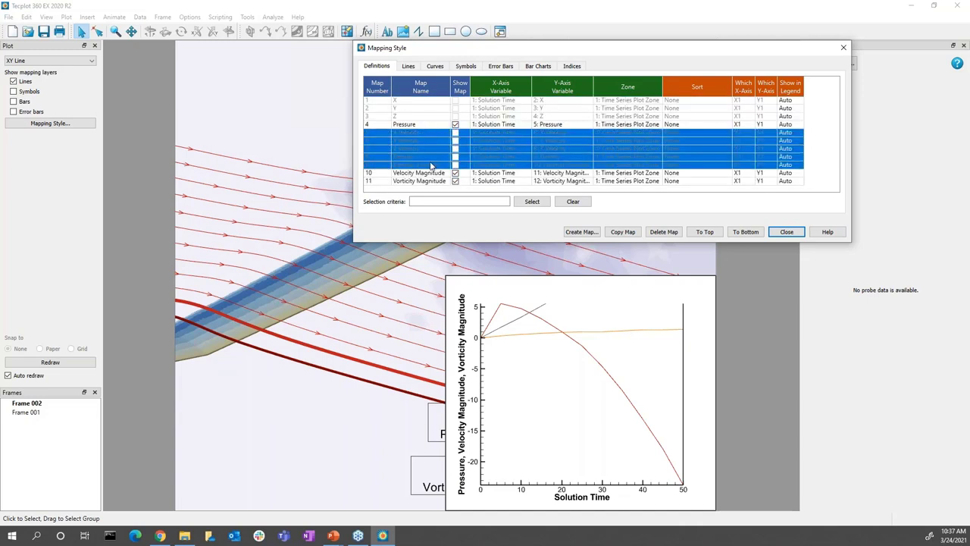
pyautogui.click(673, 233)
pyautogui.click(596, 163)
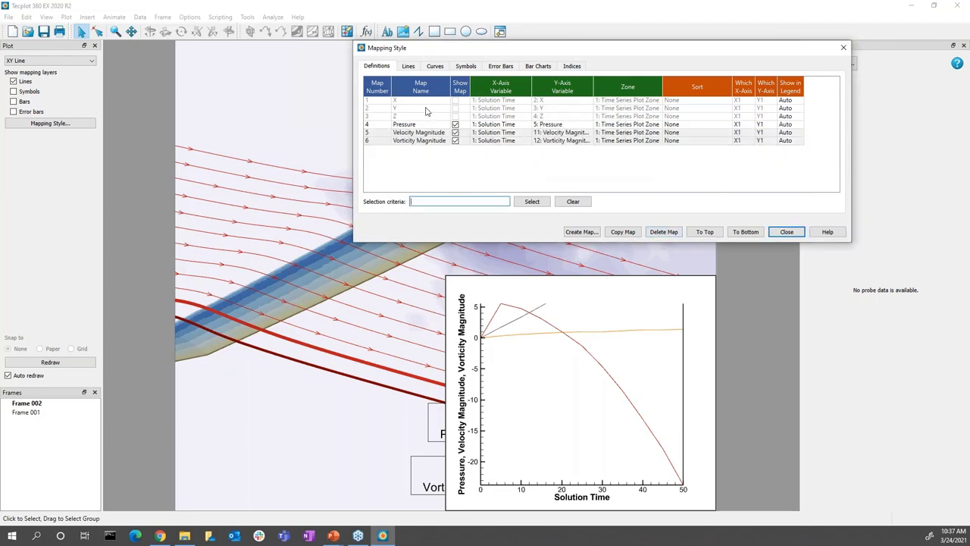
pyautogui.moveTo(425, 100); pyautogui.dragTo(425, 117)
pyautogui.click(664, 233)
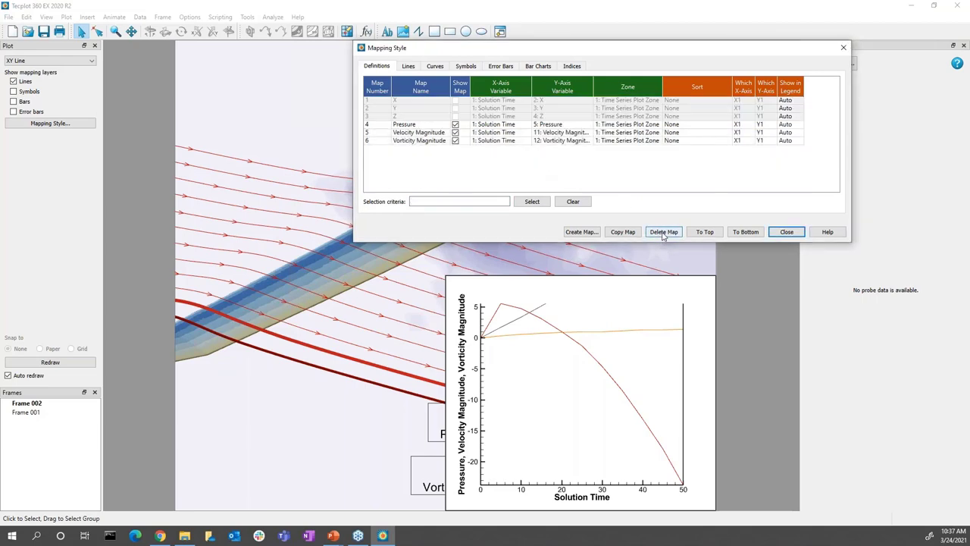
pyautogui.click(595, 162)
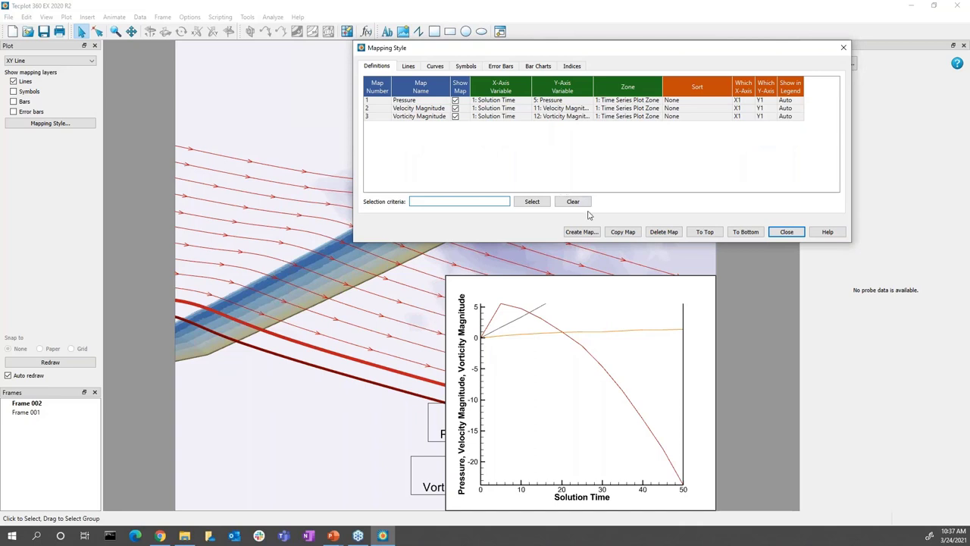
# Assign the Velocity Magnitude and Vorticity Magnitude maps to the Y2 axis.
pyautogui.click(647, 364)
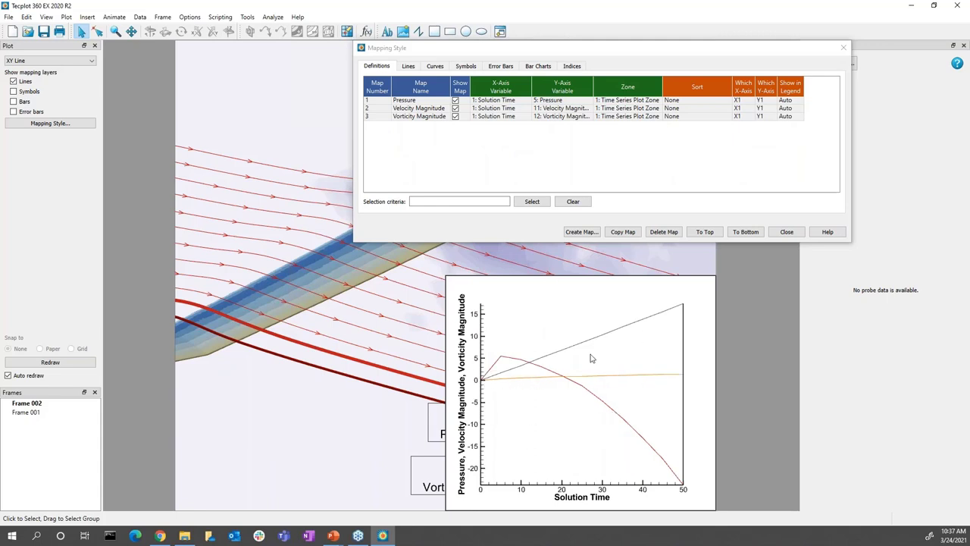
pyautogui.click(407, 67)
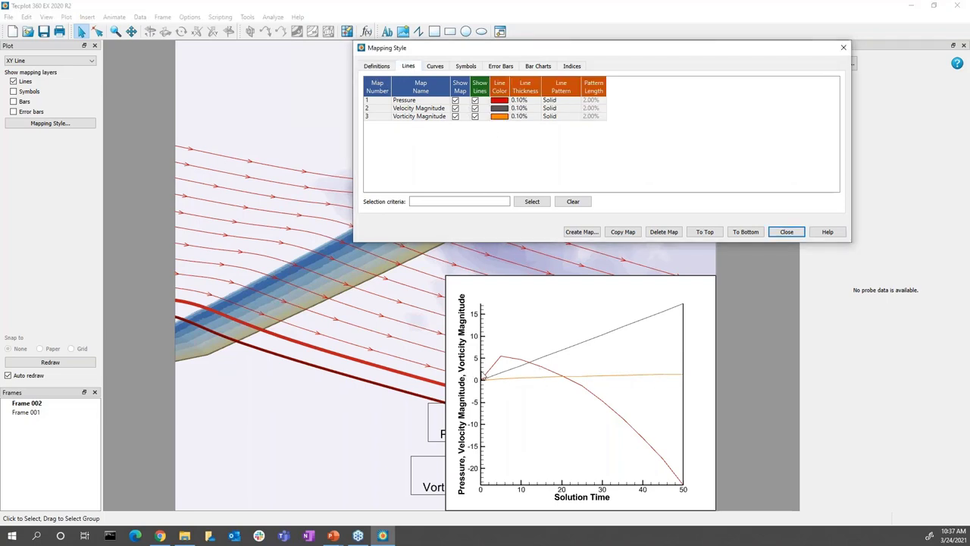
pyautogui.click(381, 67)
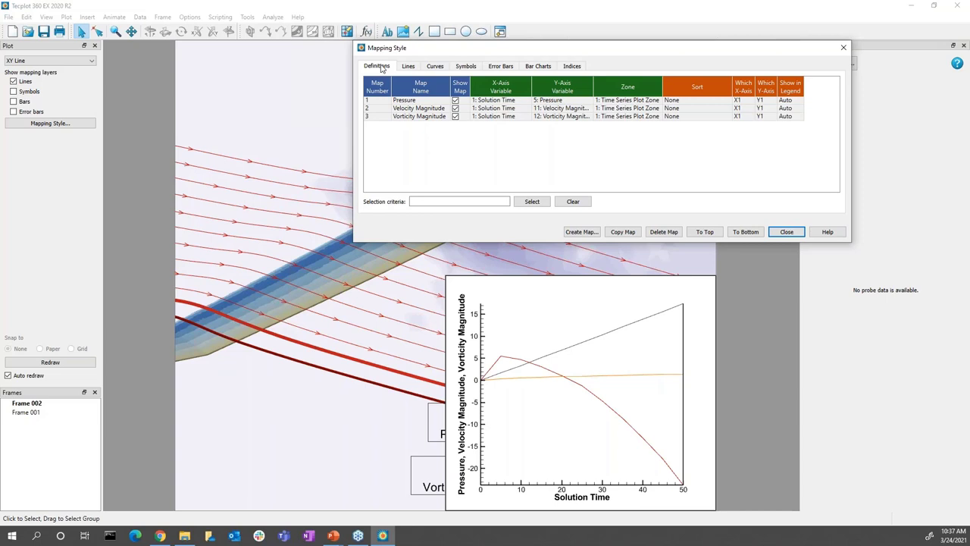
pyautogui.moveTo(762, 110); pyautogui.dragTo(765, 117)
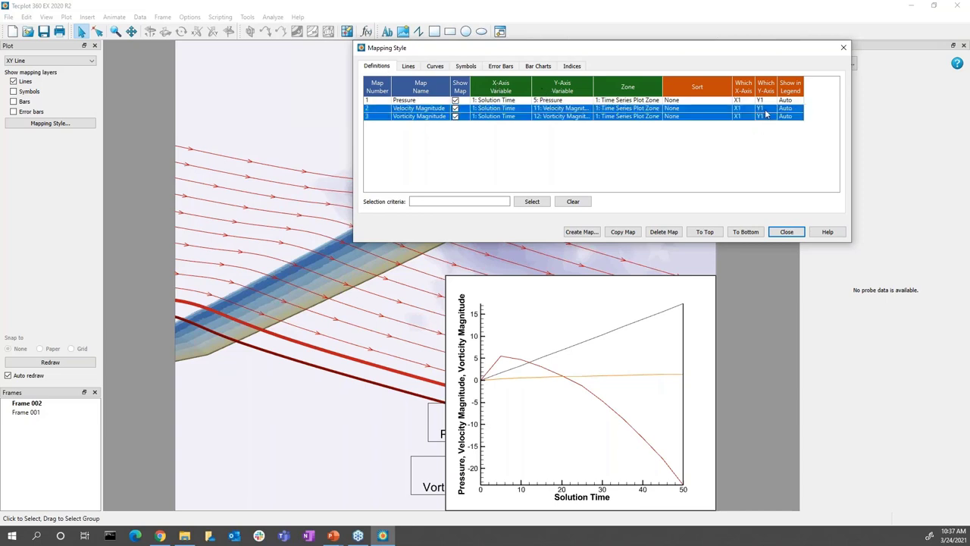
pyautogui.click(766, 114)
pyautogui.click(776, 129)
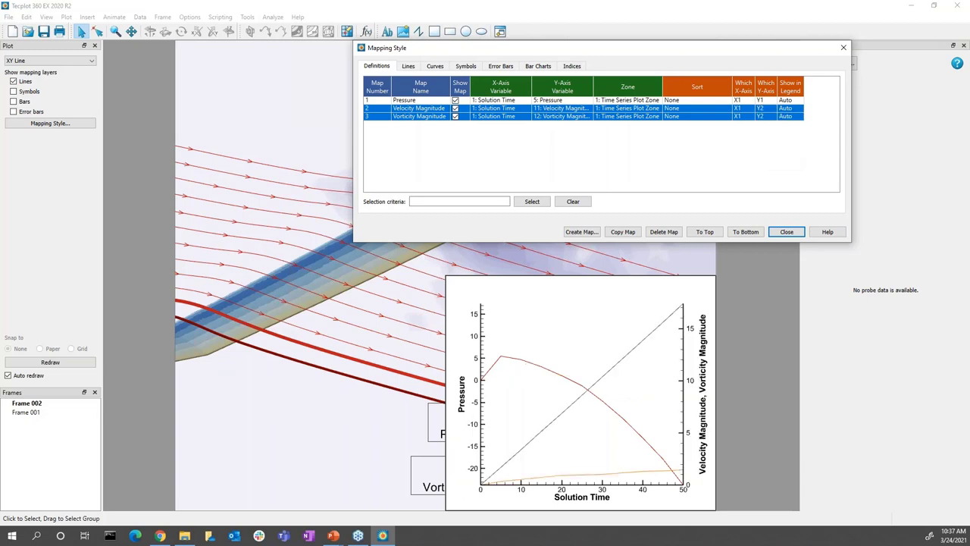
pyautogui.click(561, 338)
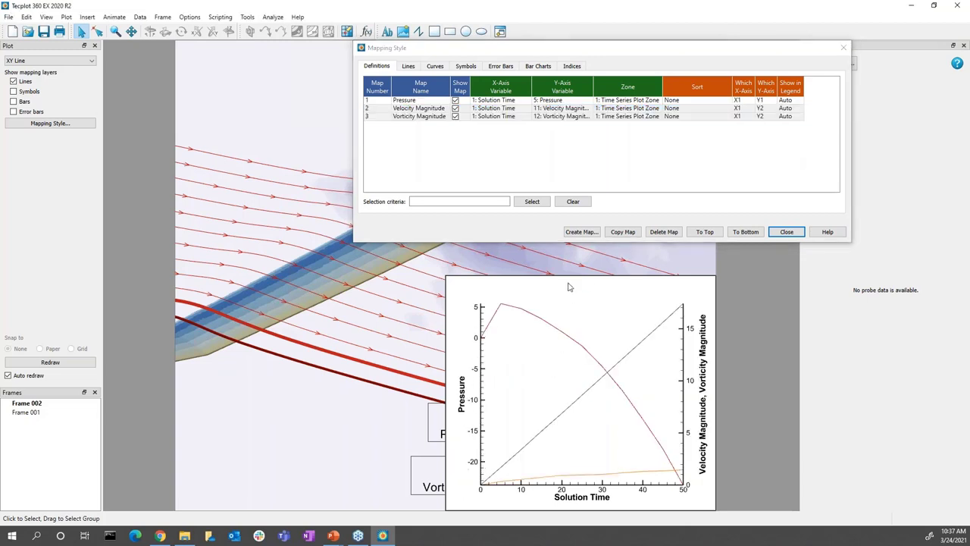
pyautogui.click(558, 152)
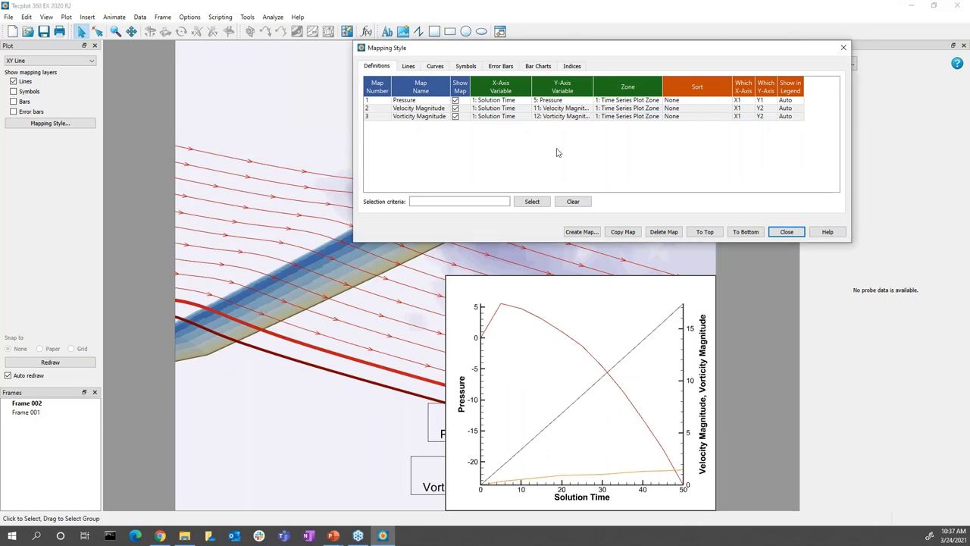
# Make the Velocity Magnitude line olive on the Lines tab.
pyautogui.click(411, 66)
pyautogui.click(504, 112)
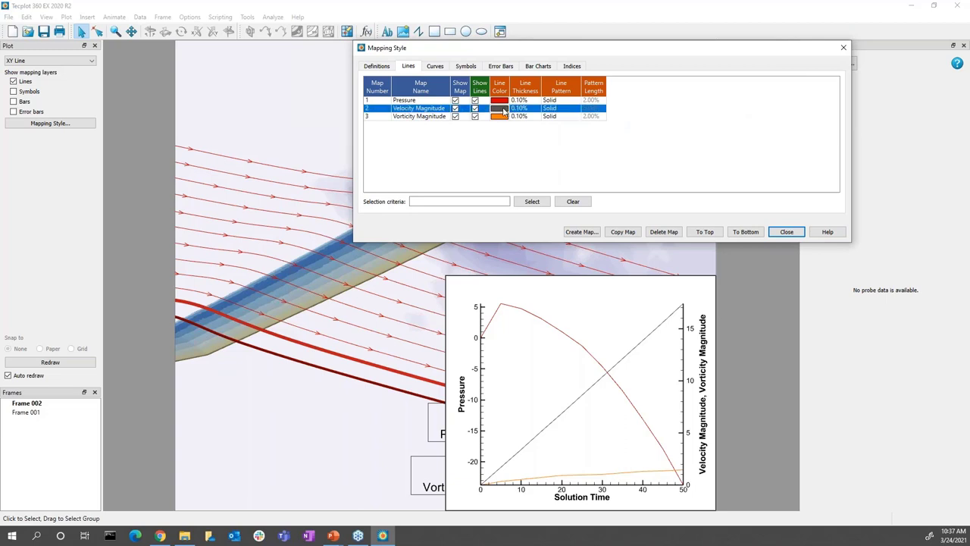
pyautogui.click(501, 112)
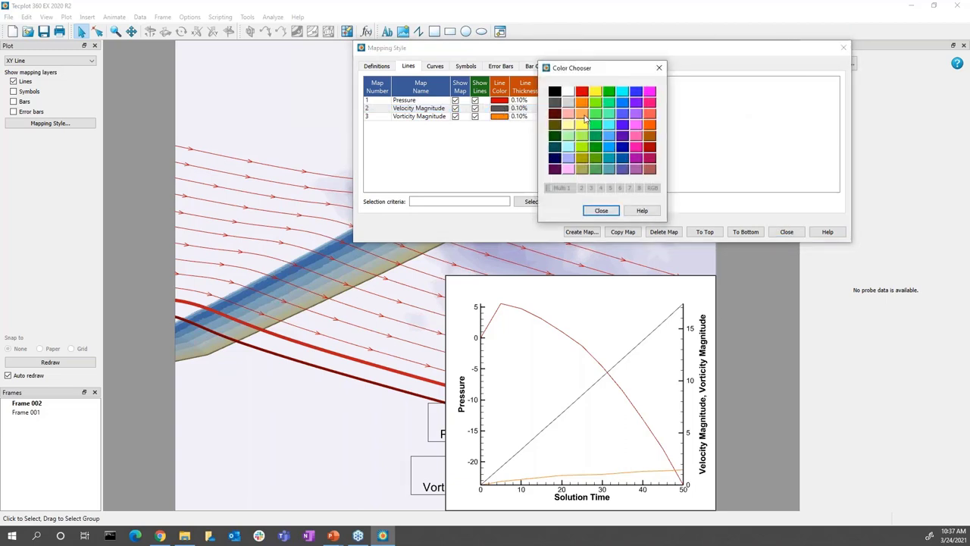
pyautogui.click(583, 161)
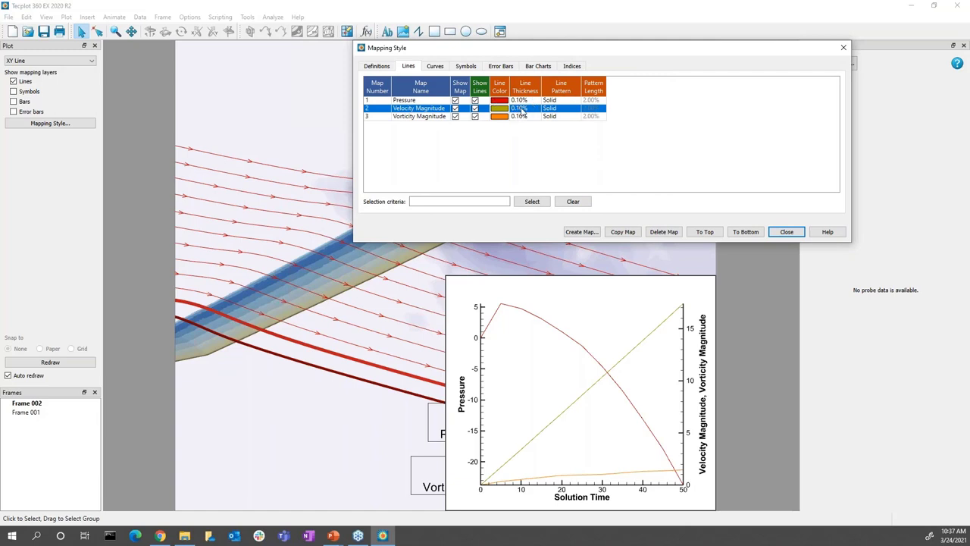
# Set the line thickness of all three curves to 0.40.
pyautogui.moveTo(541, 100); pyautogui.dragTo(538, 113)
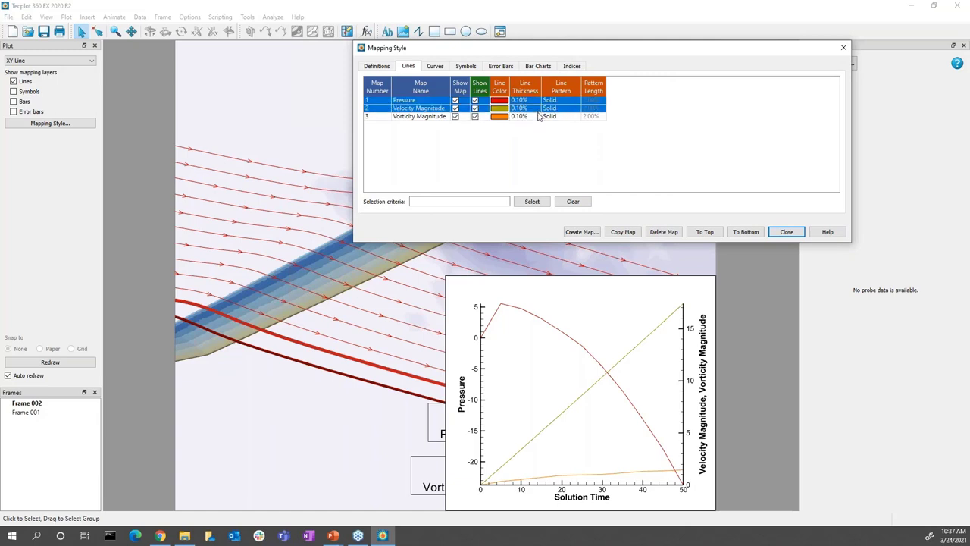
pyautogui.click(537, 118)
pyautogui.keyDown('shift'); pyautogui.click(540, 101); pyautogui.keyUp('shift')
pyautogui.click(531, 108)
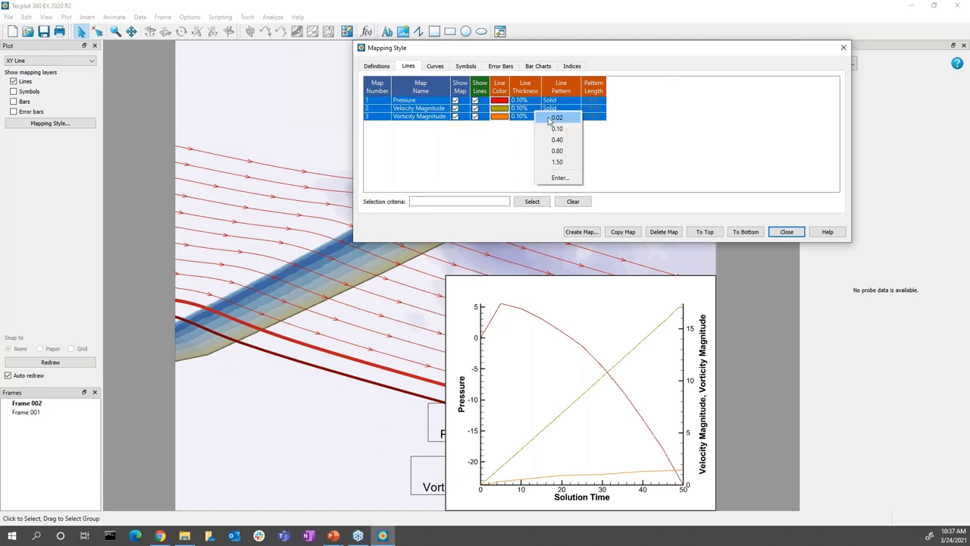
pyautogui.click(558, 140)
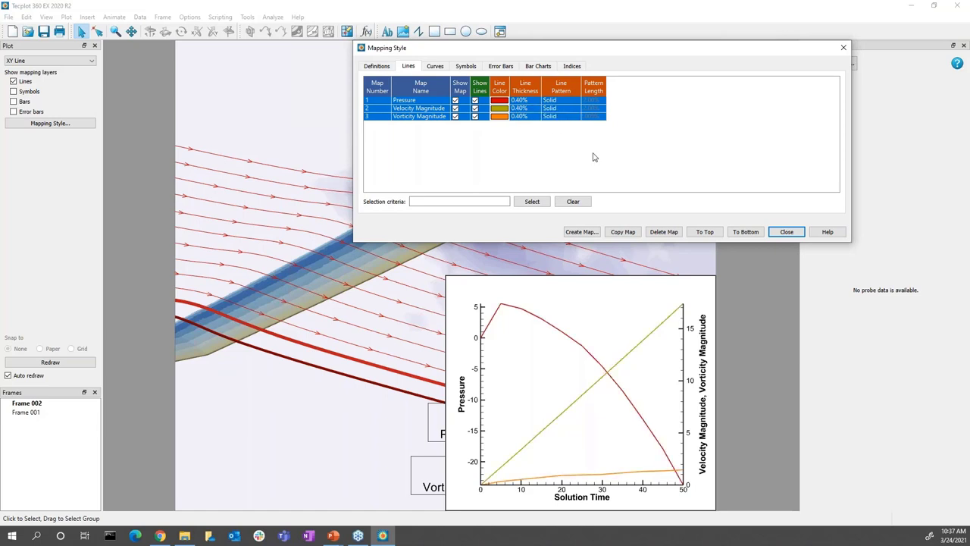
# Give the Velocity Magnitude line a Dashed pattern and close Mapping Style.
pyautogui.click(562, 106)
pyautogui.click(562, 109)
pyautogui.click(562, 108)
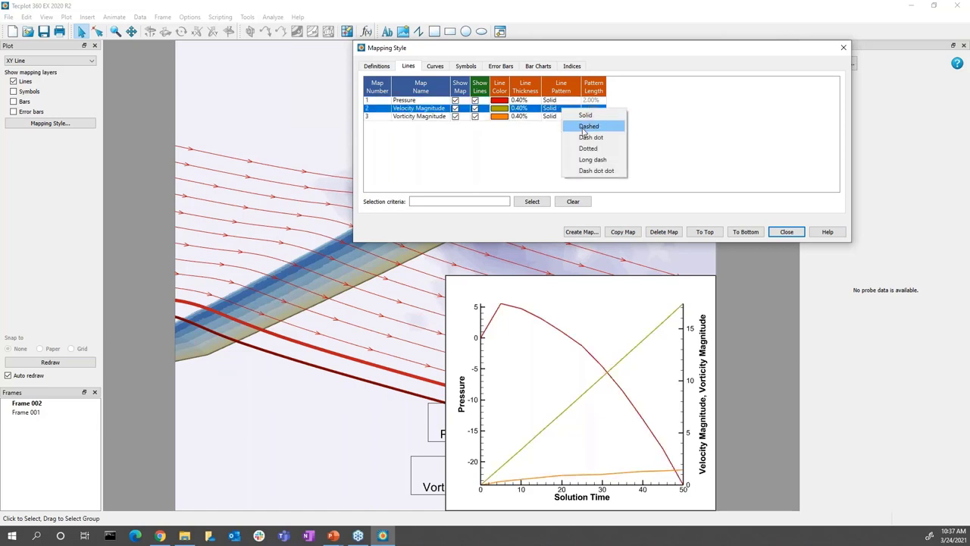
pyautogui.click(588, 126)
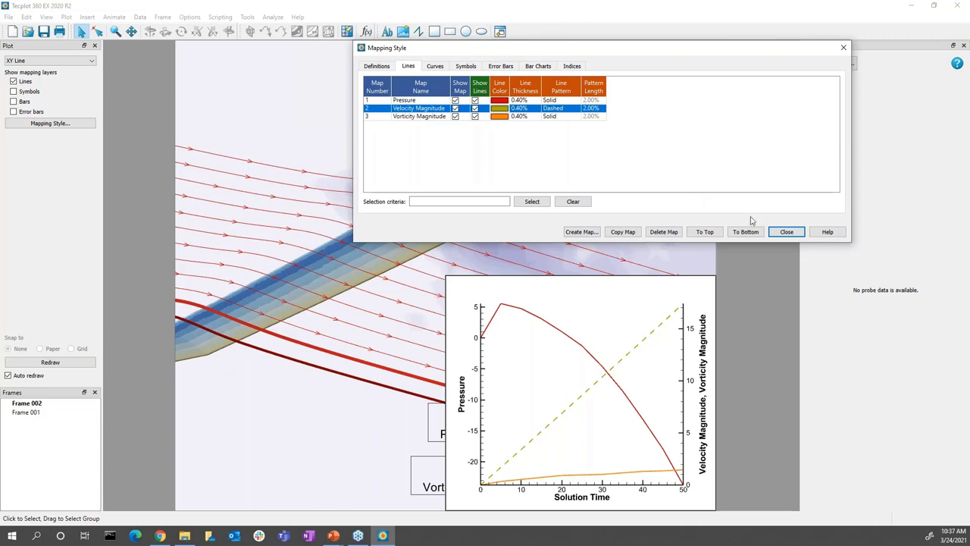
pyautogui.click(788, 233)
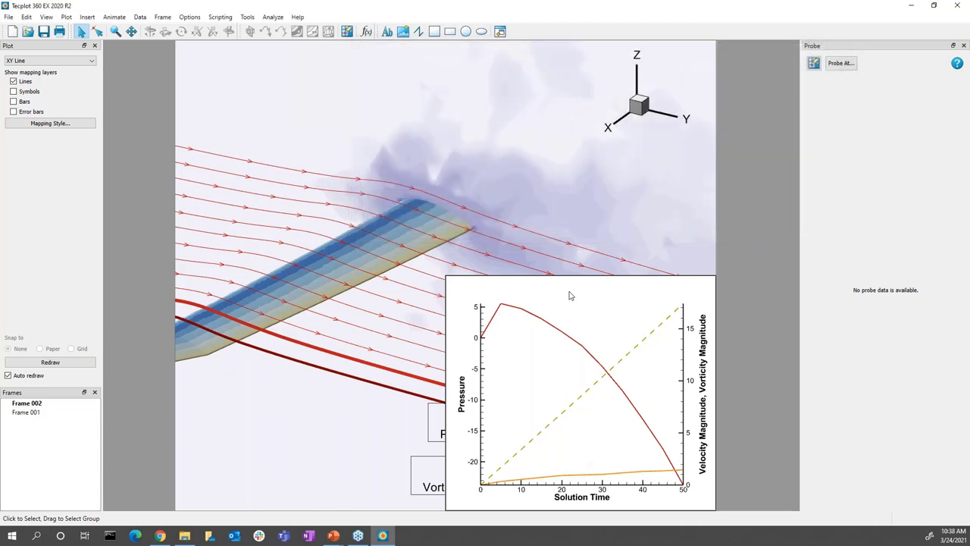
# Turn on the line legend for Pressure, Velocity Magnitude and Vorticity Magnitude and drag it to the top of the XY plot.
pyautogui.click(66, 16)
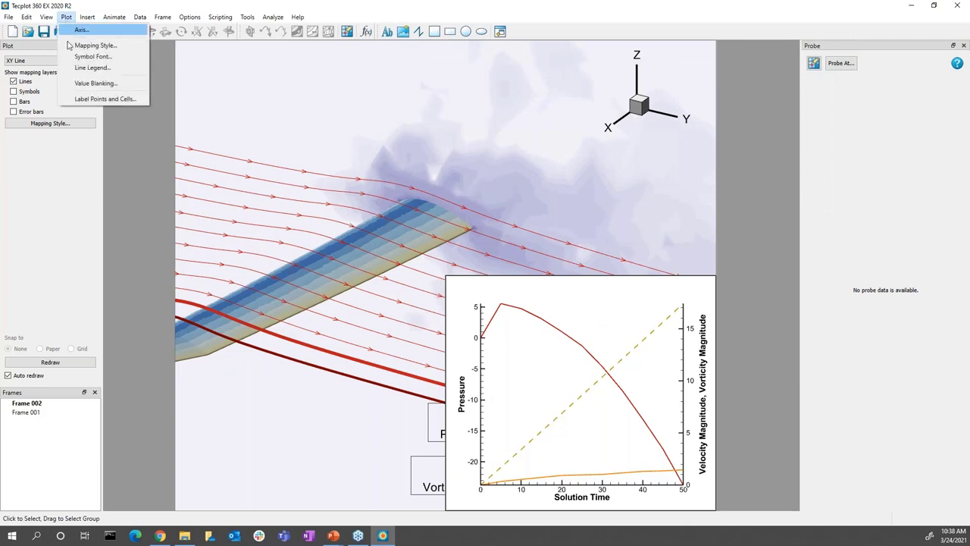
pyautogui.click(70, 67)
pyautogui.click(408, 164)
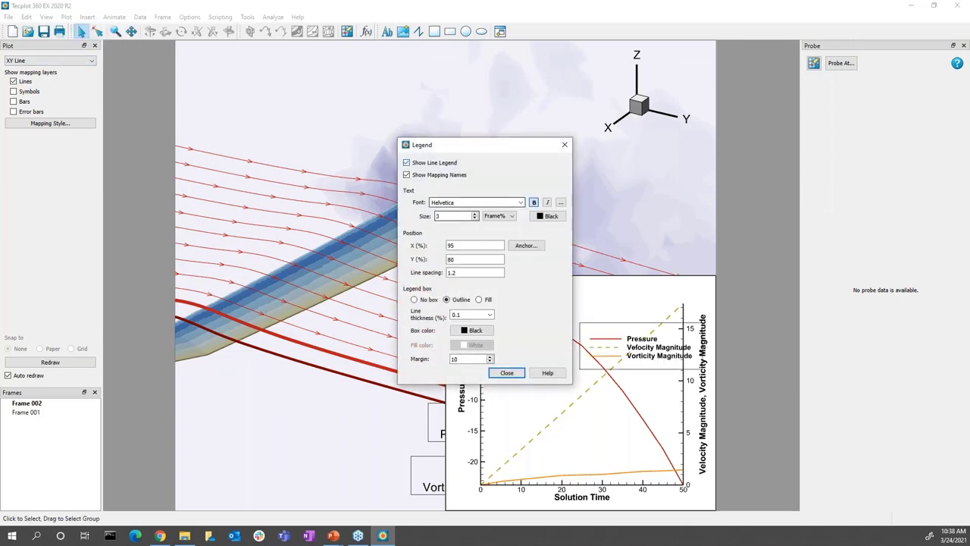
pyautogui.click(506, 369)
pyautogui.moveTo(627, 354); pyautogui.dragTo(588, 308)
pyautogui.click(458, 288)
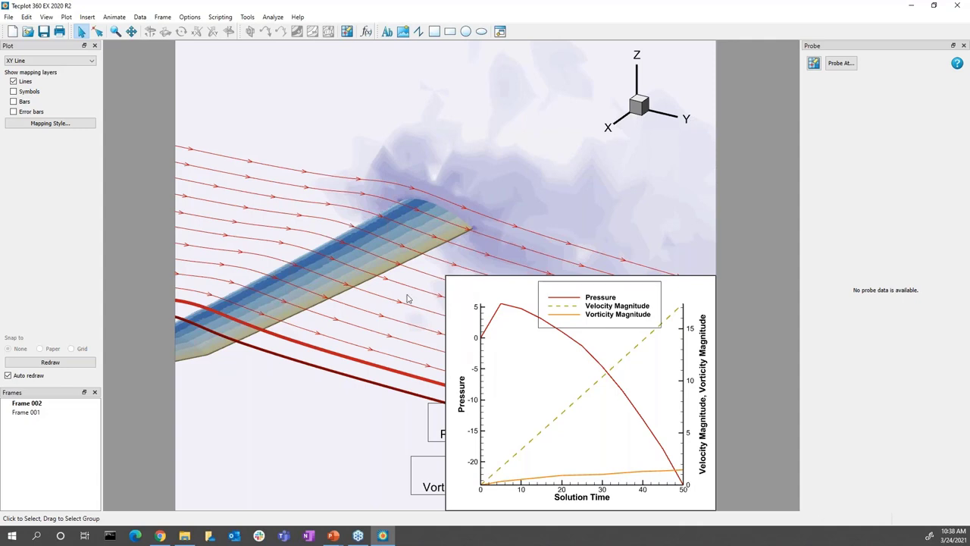
pyautogui.click(97, 31)
pyautogui.click(462, 392)
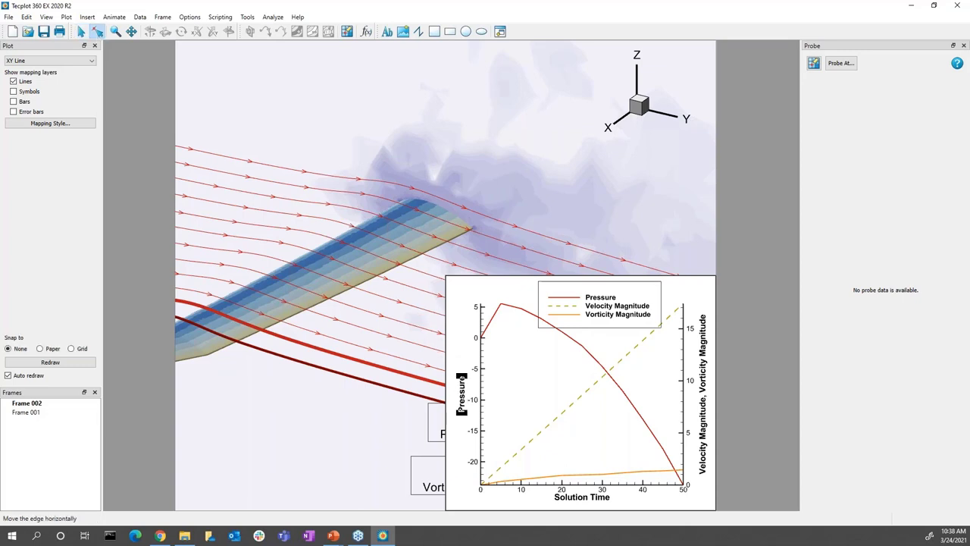
pyautogui.moveTo(458, 395); pyautogui.dragTo(460, 397)
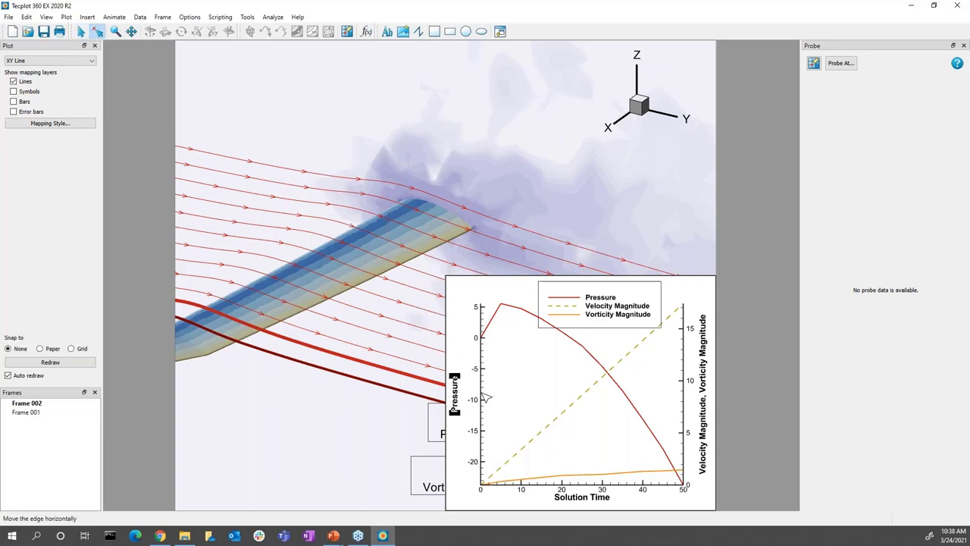
pyautogui.click(479, 394)
pyautogui.click(704, 385)
pyautogui.moveTo(709, 384); pyautogui.dragTo(712, 384)
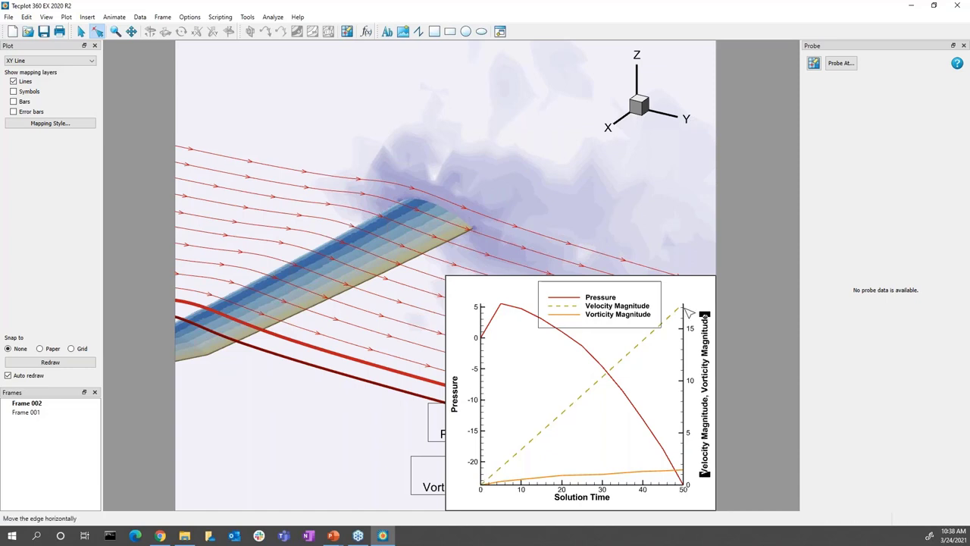
pyautogui.click(81, 33)
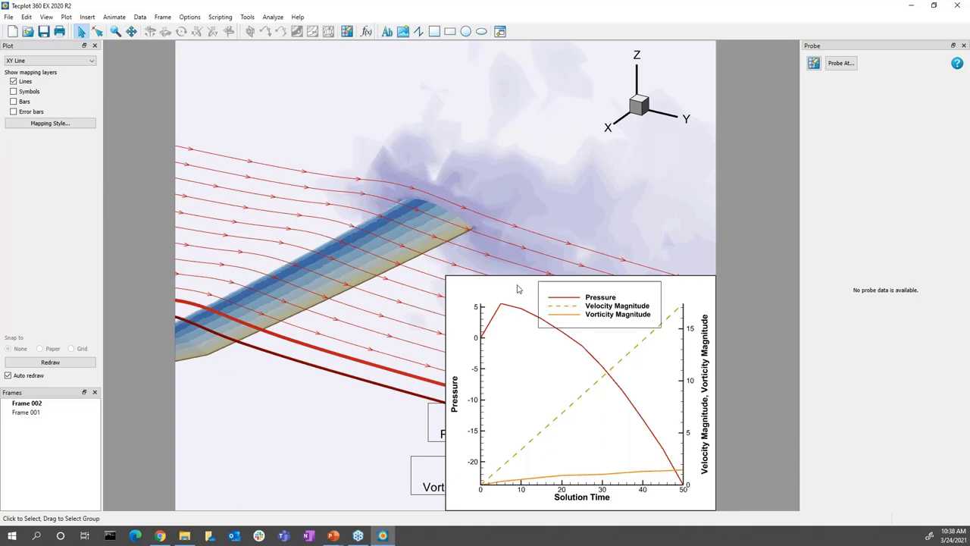
# Load frame style style1.sty onto the XY chart, then play the 3D wing frame's time animation.
pyautogui.click(162, 17)
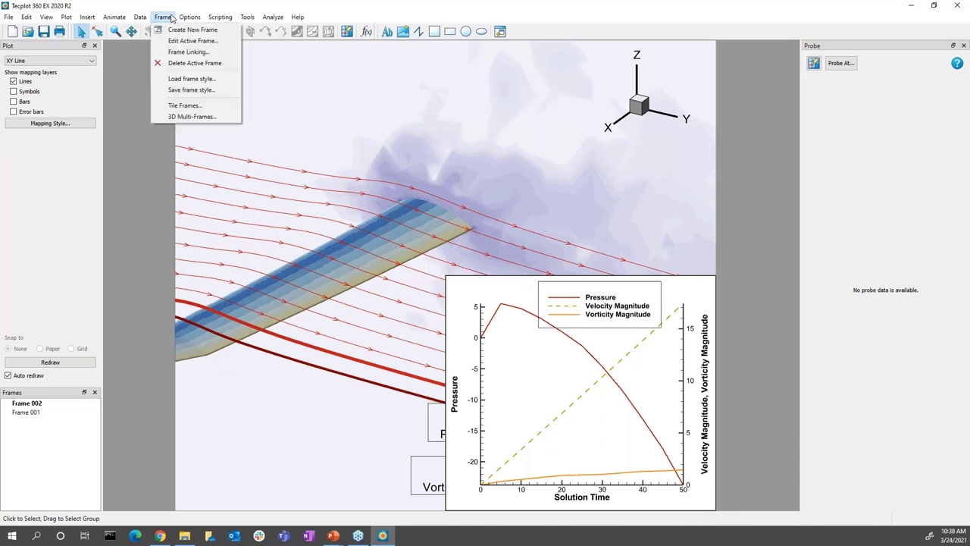
pyautogui.click(170, 79)
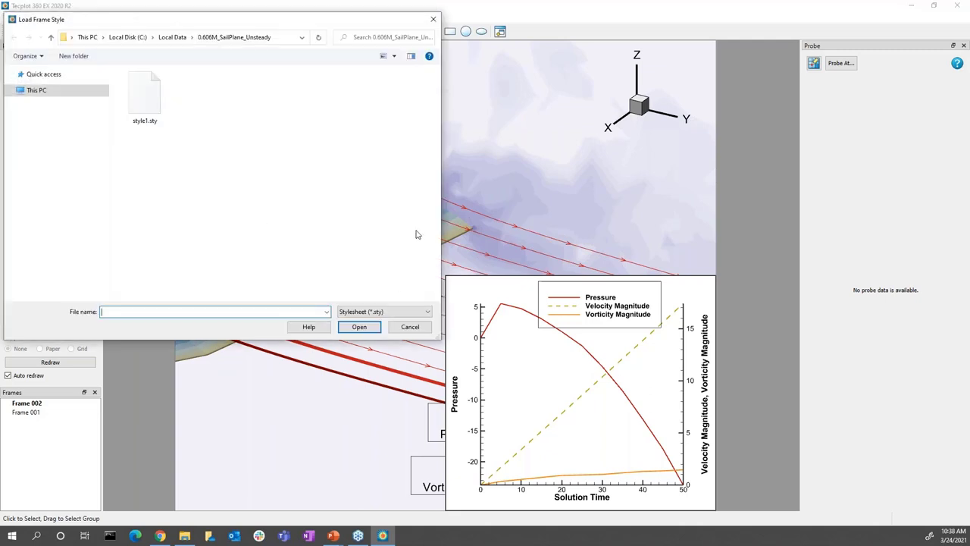
pyautogui.click(151, 102)
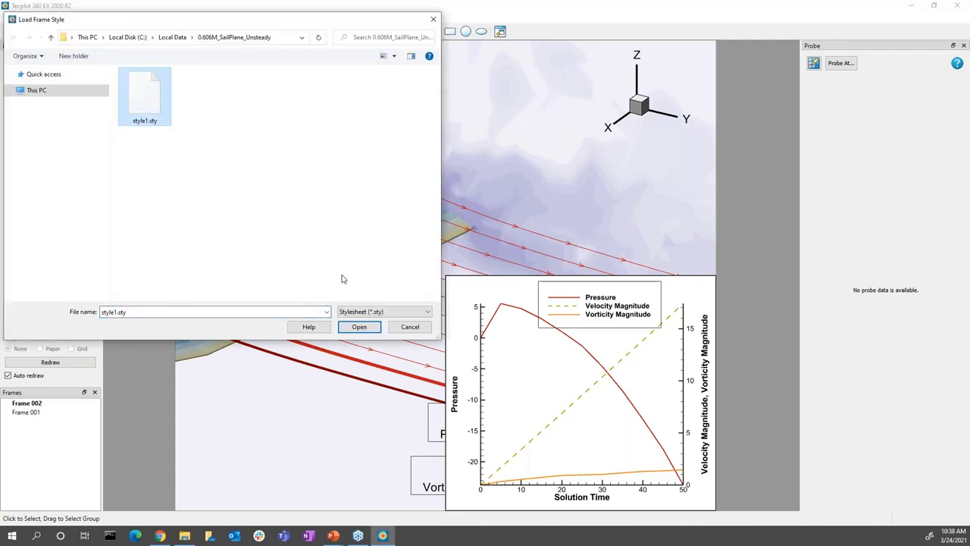
pyautogui.click(364, 331)
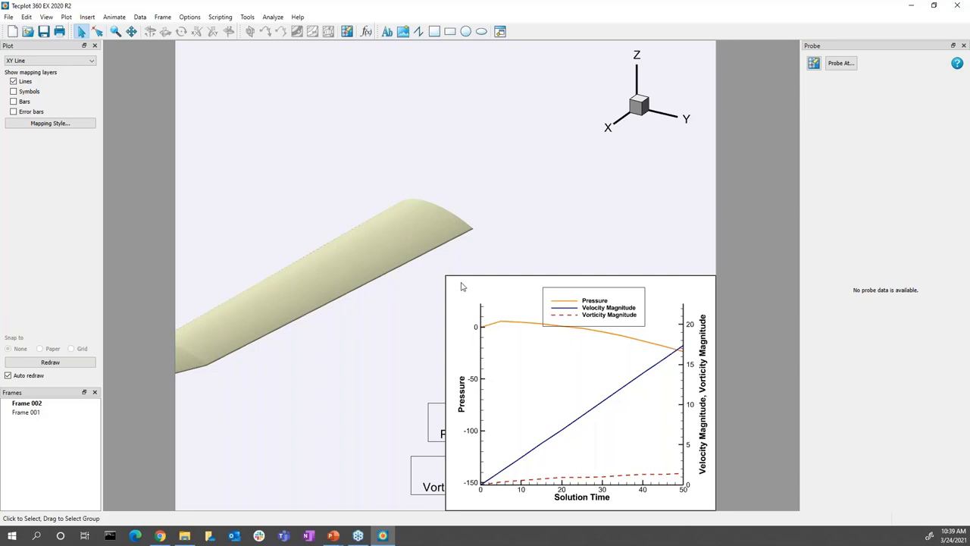
pyautogui.click(493, 161)
pyautogui.click(53, 213)
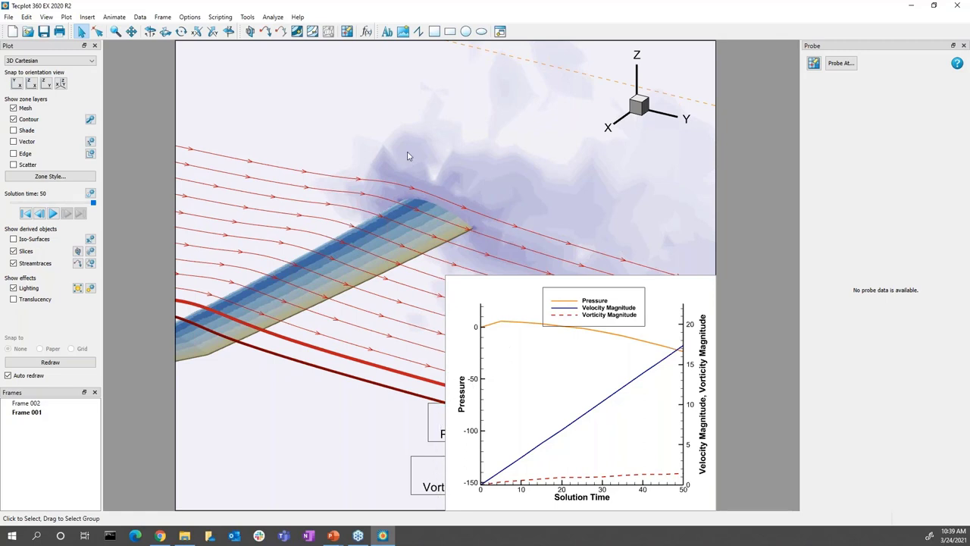
# Tile the frames as stacked rows, rotate the wing into full view, and play the animation.
pyautogui.click(162, 18)
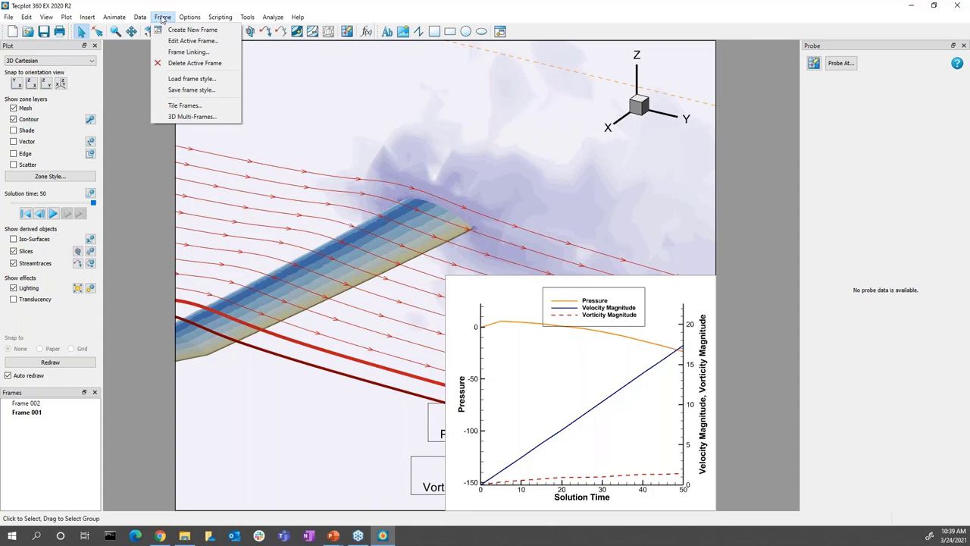
pyautogui.click(186, 106)
pyautogui.click(499, 272)
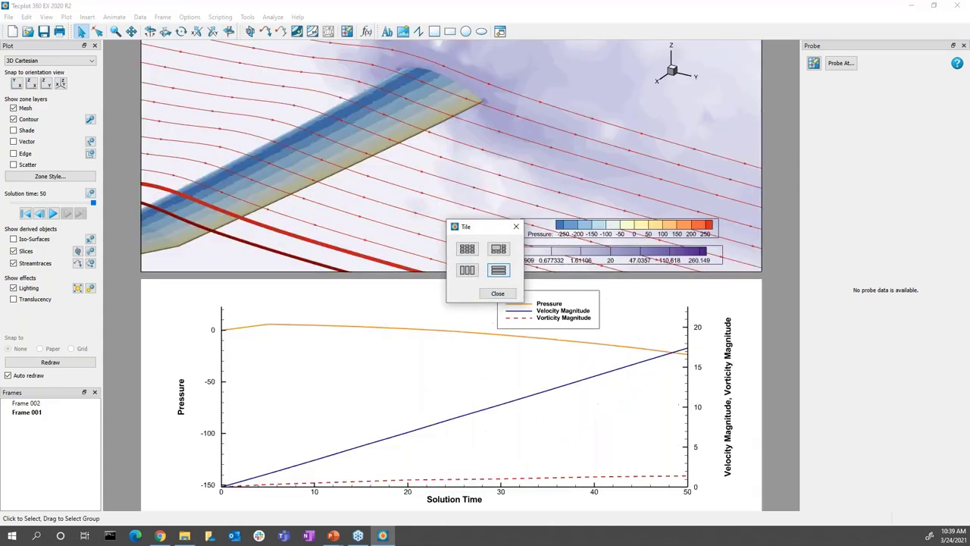
pyautogui.click(497, 294)
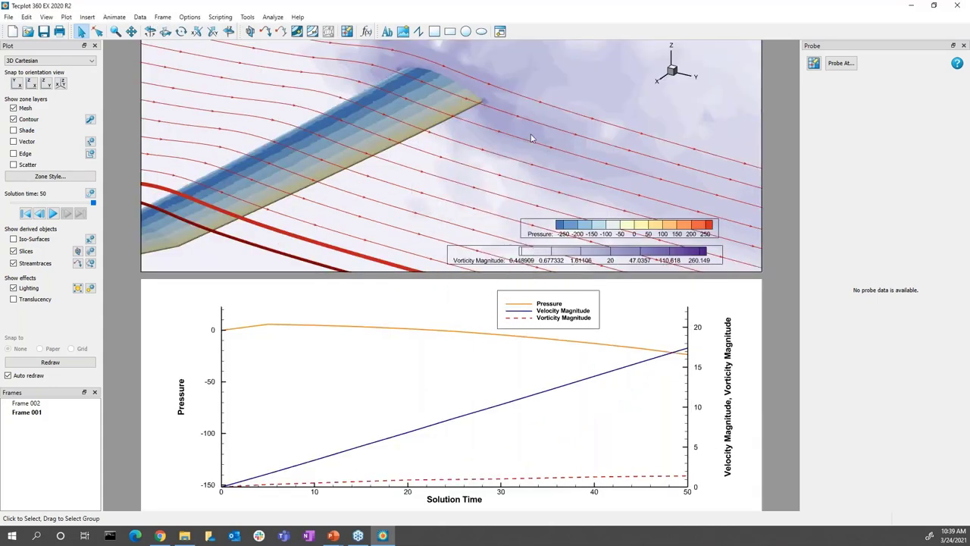
pyautogui.moveTo(533, 139); pyautogui.dragTo(495, 108, button='middle')
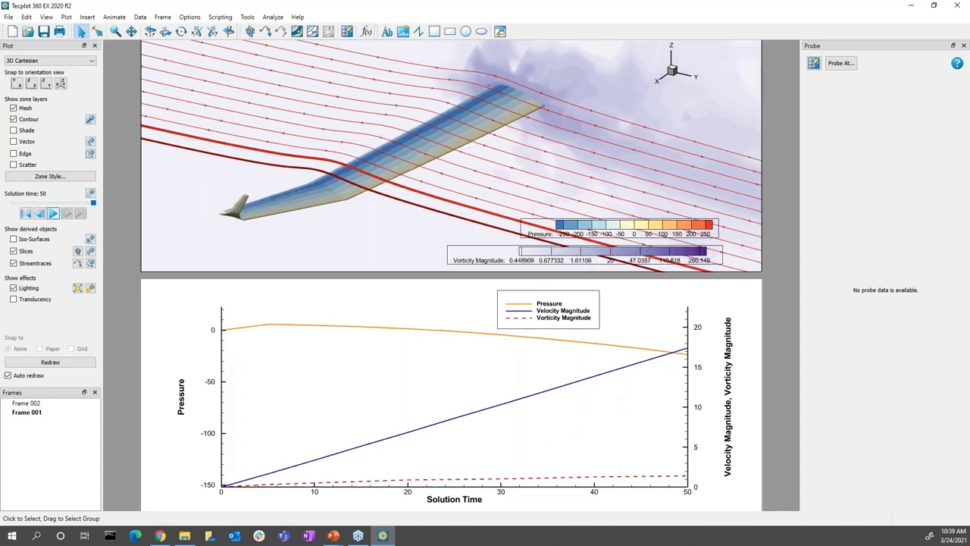
pyautogui.click(53, 213)
pyautogui.click(9, 17)
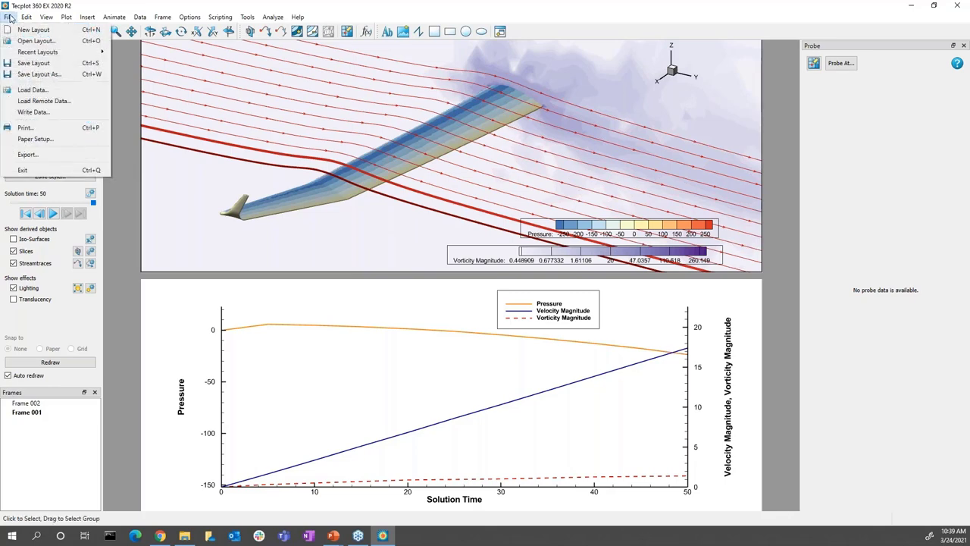
pyautogui.click(33, 88)
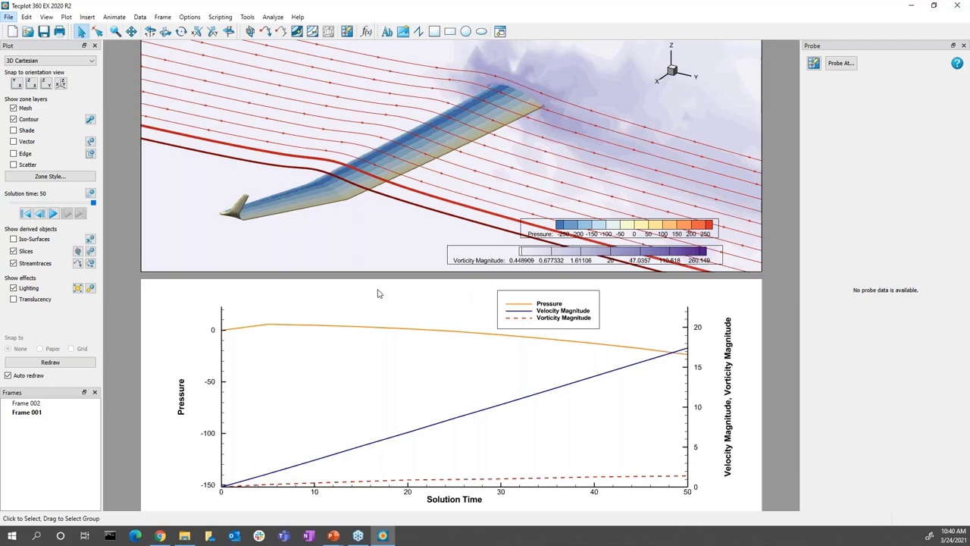
pyautogui.hotkey('ctrl', 's')
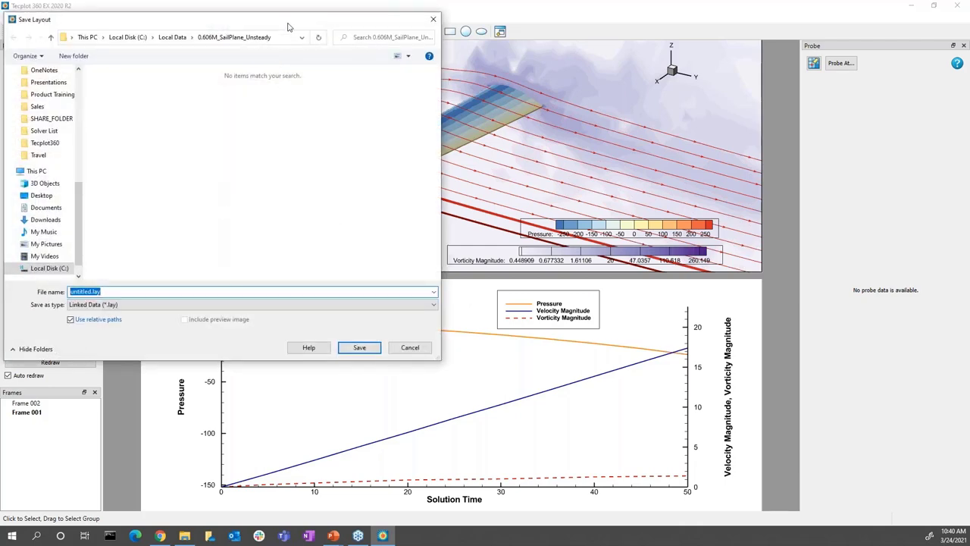
pyautogui.moveTo(288, 28); pyautogui.dragTo(328, 47)
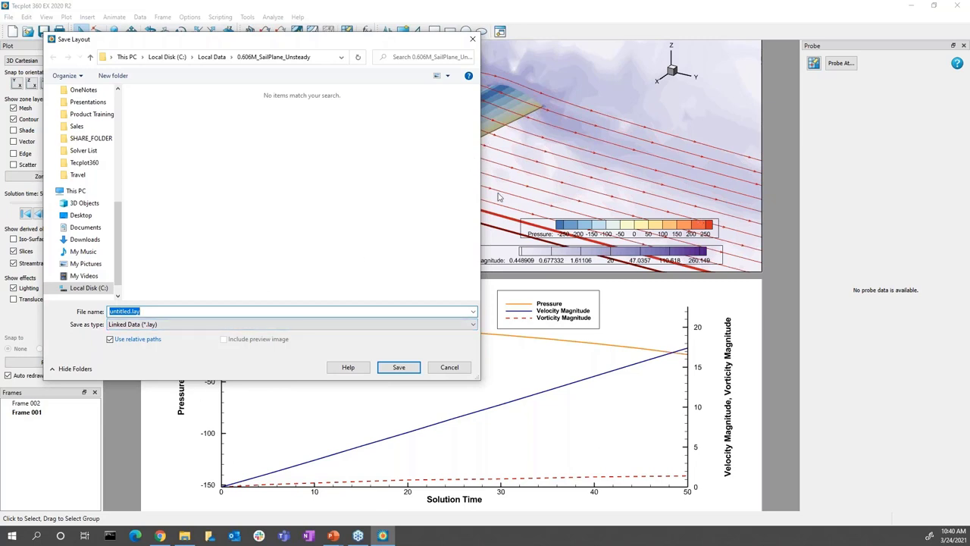
pyautogui.click(230, 324)
pyautogui.click(231, 339)
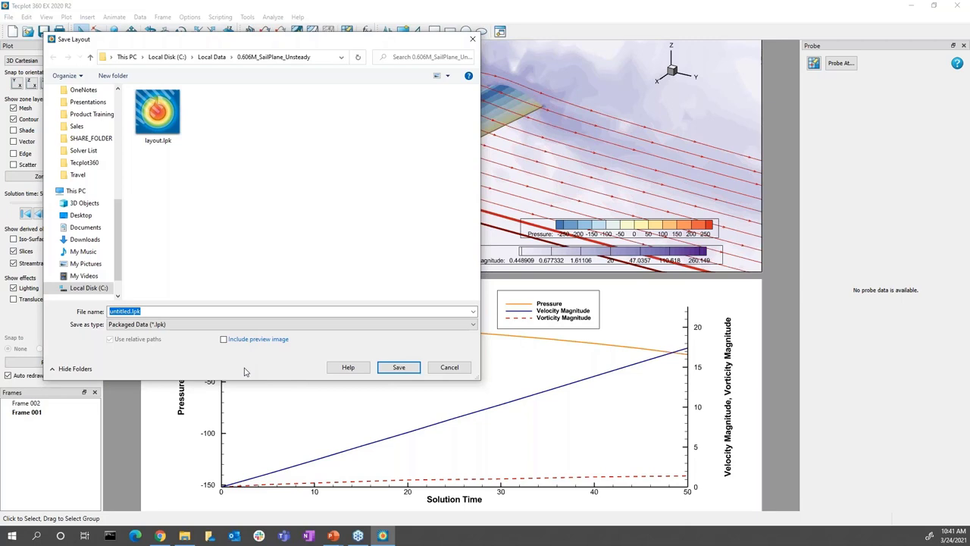
pyautogui.click(336, 325)
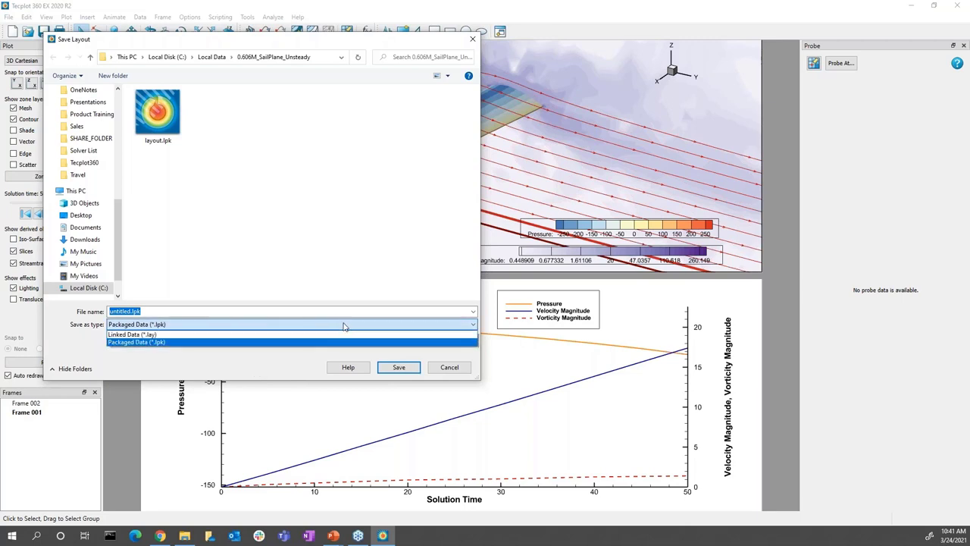
pyautogui.click(343, 326)
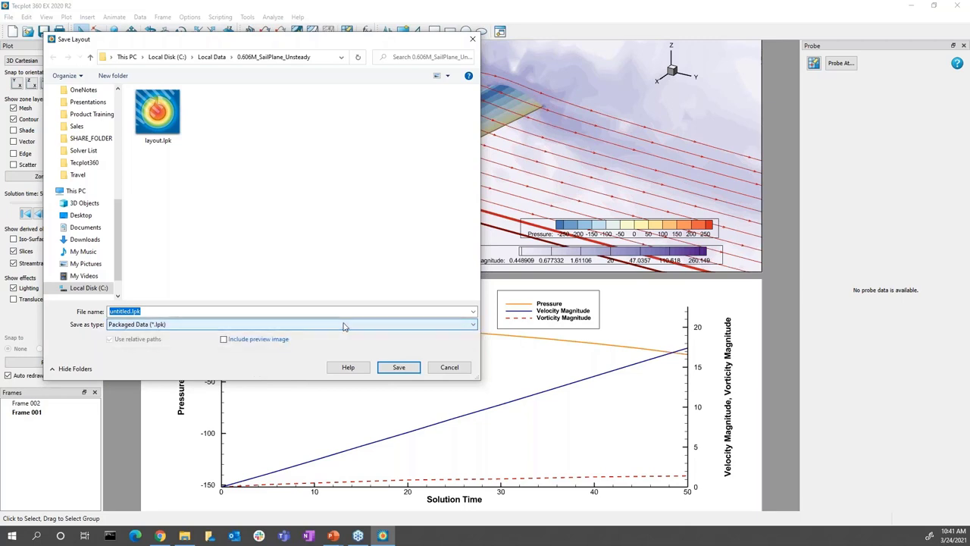
pyautogui.click(450, 368)
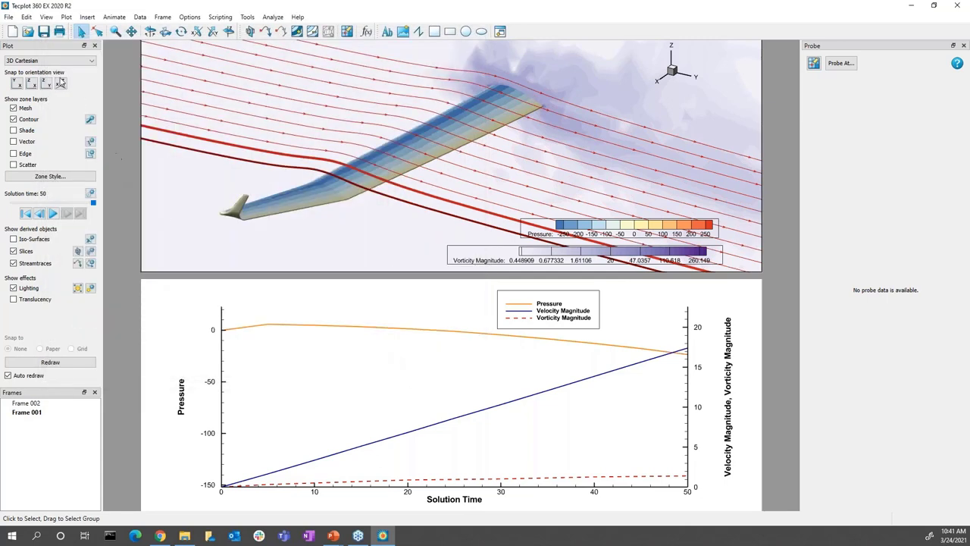
pyautogui.click(8, 16)
pyautogui.click(41, 155)
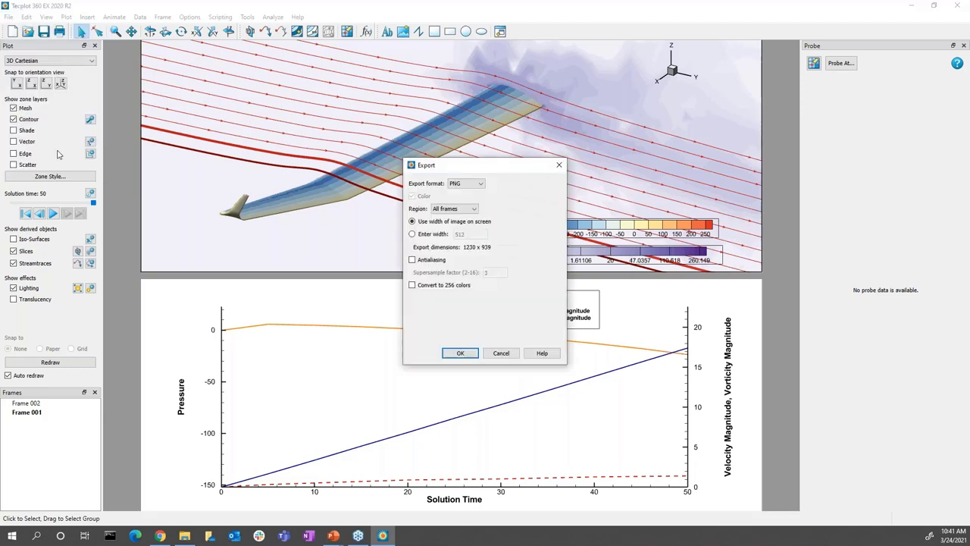
pyautogui.moveTo(454, 168); pyautogui.dragTo(166, 67)
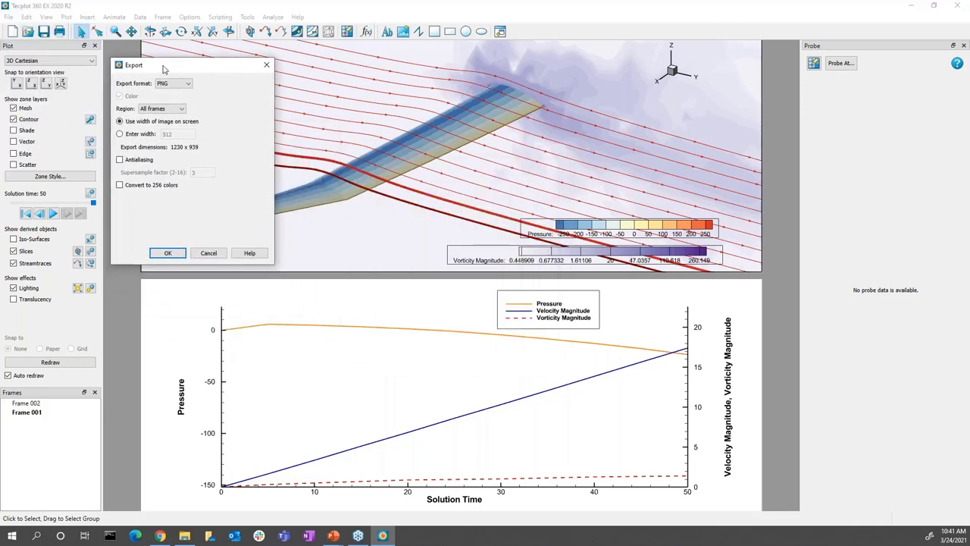
pyautogui.click(175, 84)
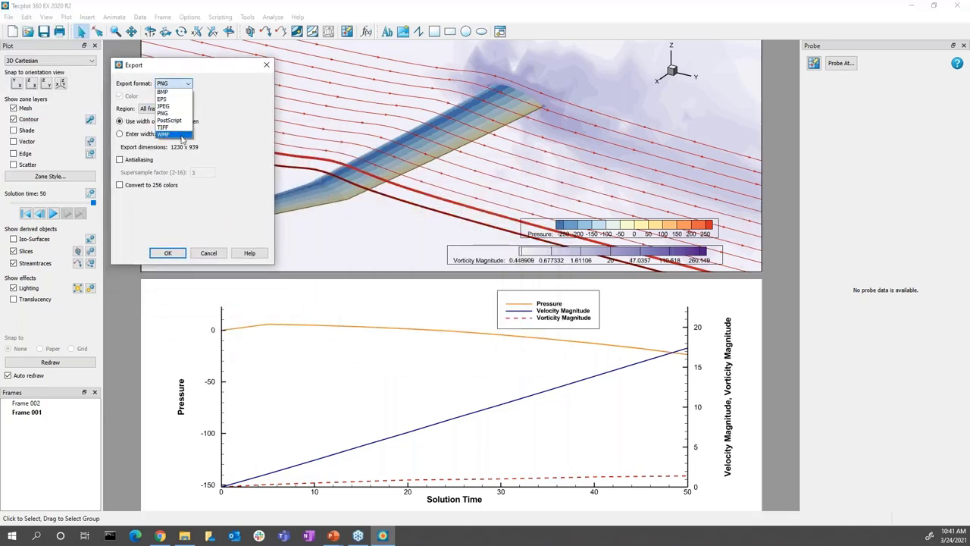
pyautogui.click(216, 91)
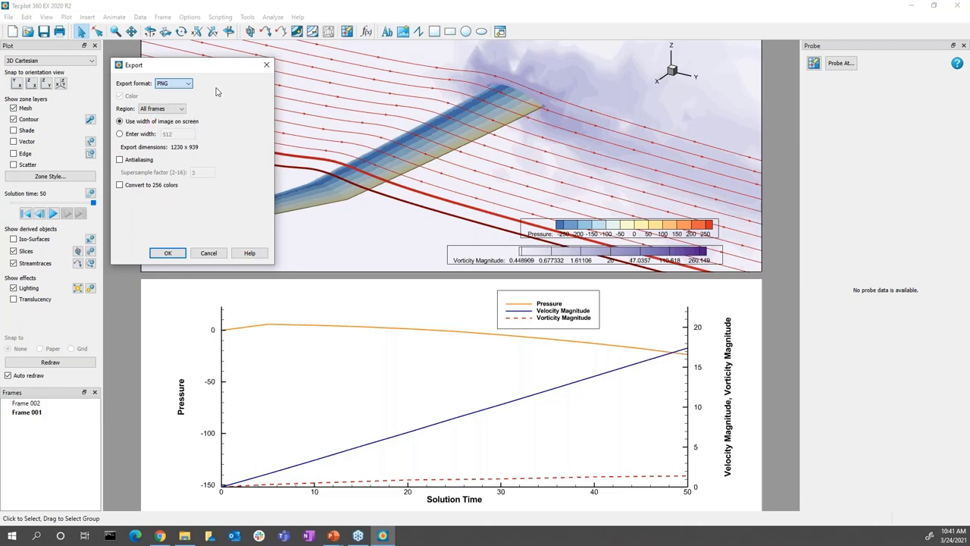
pyautogui.click(182, 110)
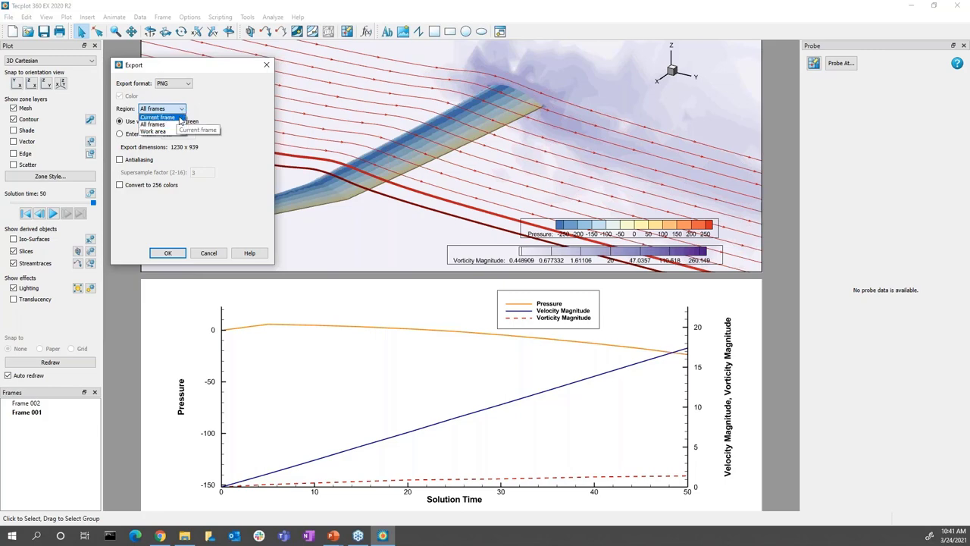
pyautogui.click(182, 124)
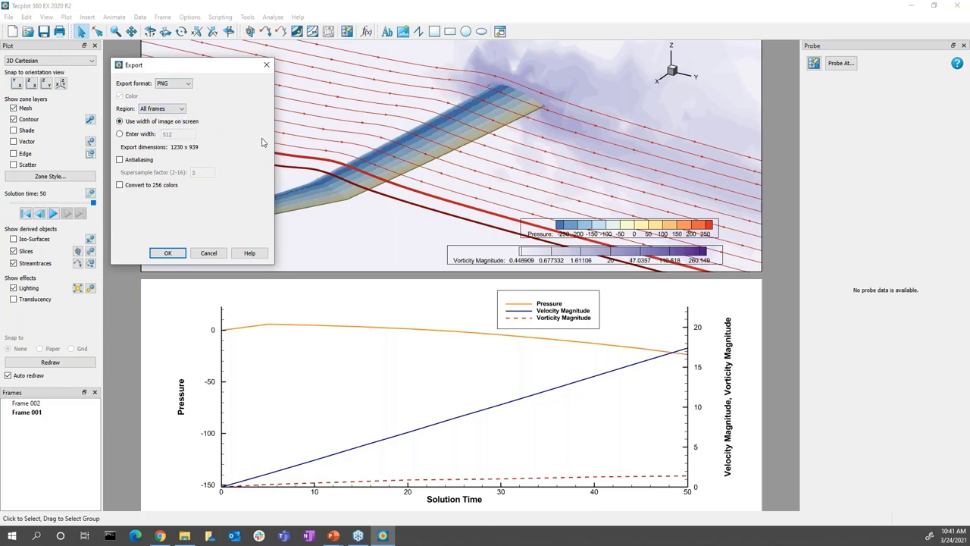
pyautogui.click(120, 160)
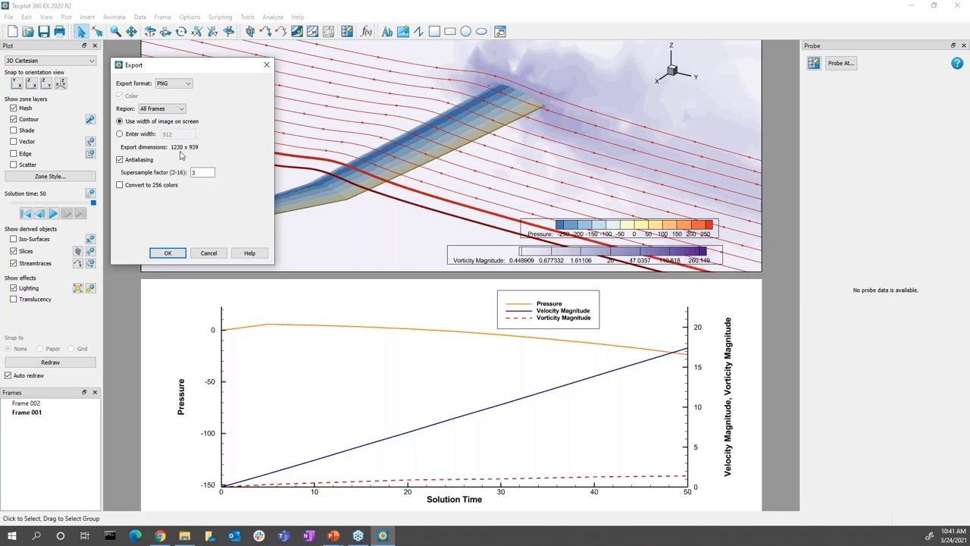
pyautogui.click(140, 161)
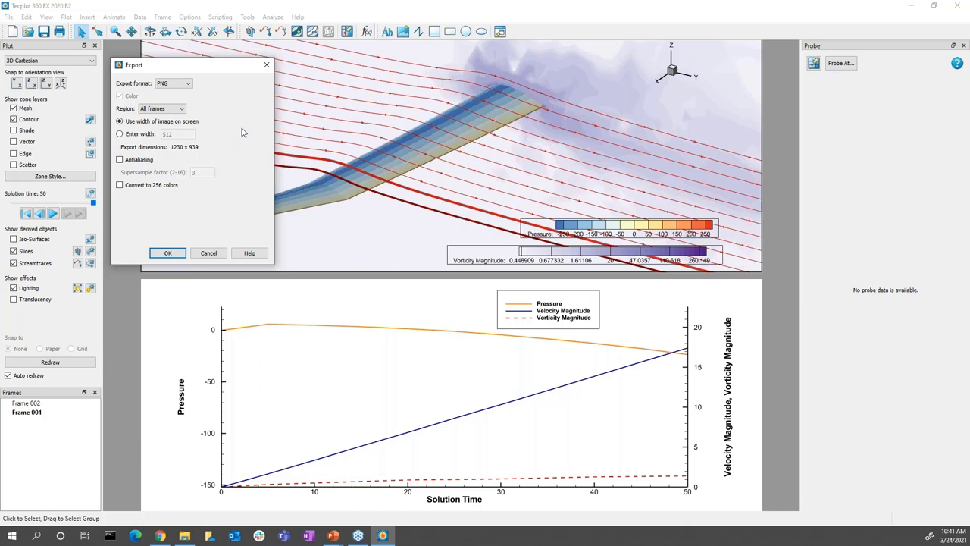
pyautogui.click(207, 253)
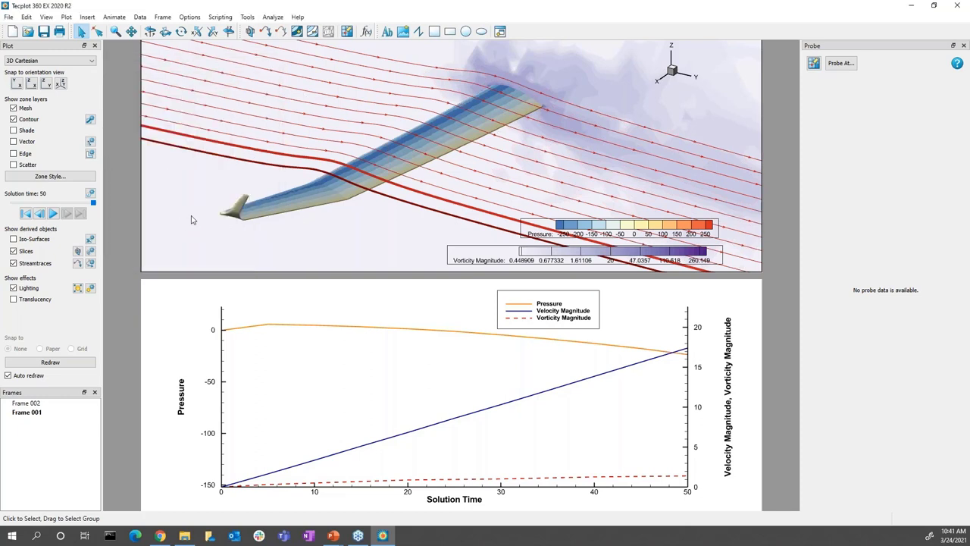
# Start an MPEG-4 movie export from Time Animation Details, then cancel it and close the details.
pyautogui.click(91, 193)
pyautogui.moveTo(332, 73); pyautogui.dragTo(217, 50)
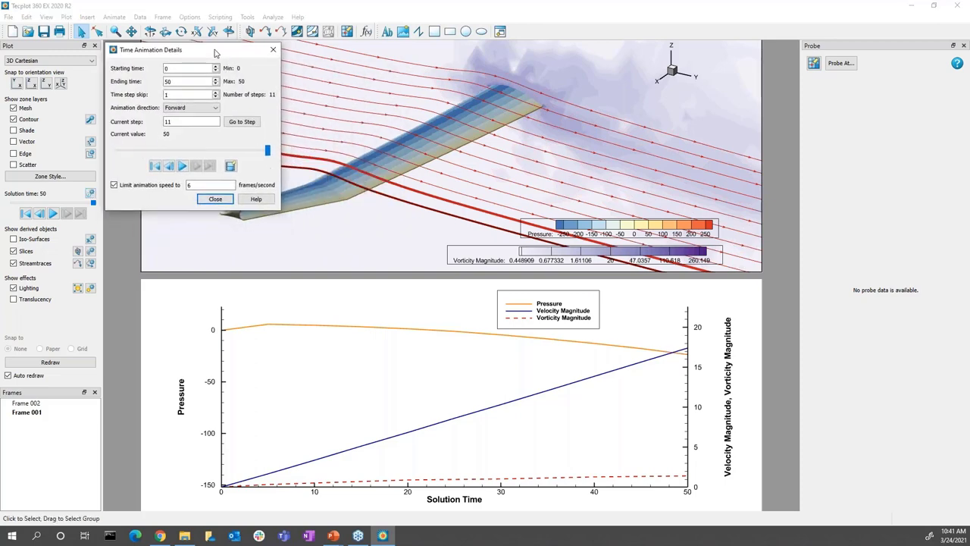
pyautogui.click(235, 165)
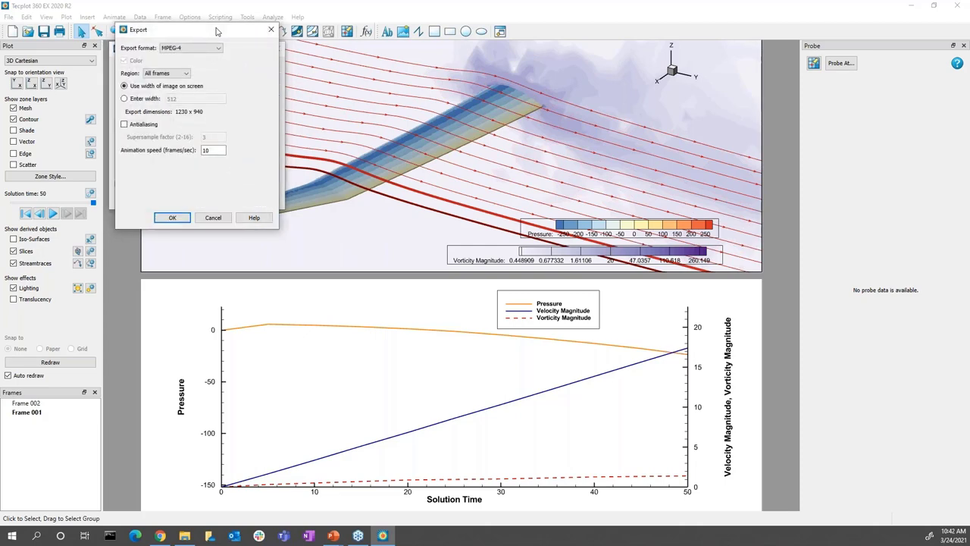
pyautogui.moveTo(219, 32); pyautogui.dragTo(396, 58)
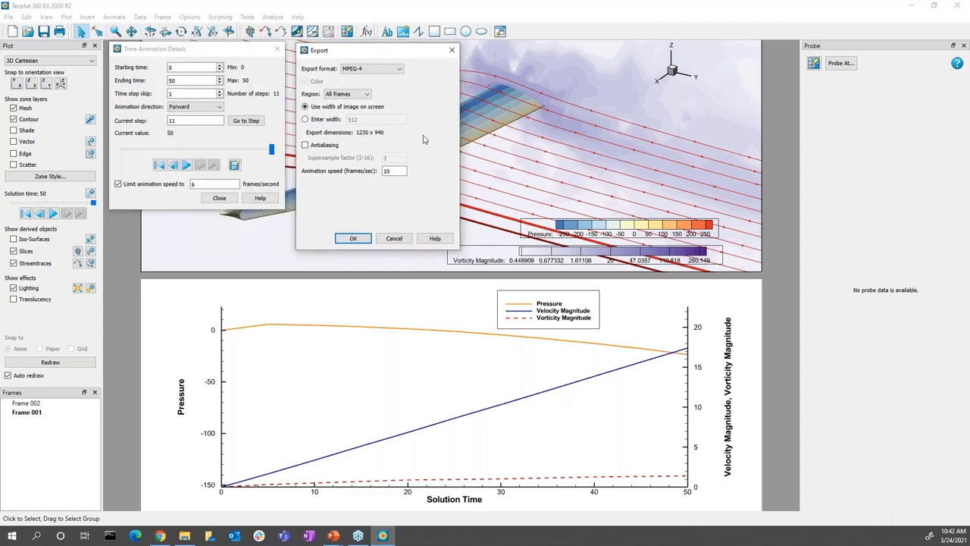
pyautogui.click(395, 69)
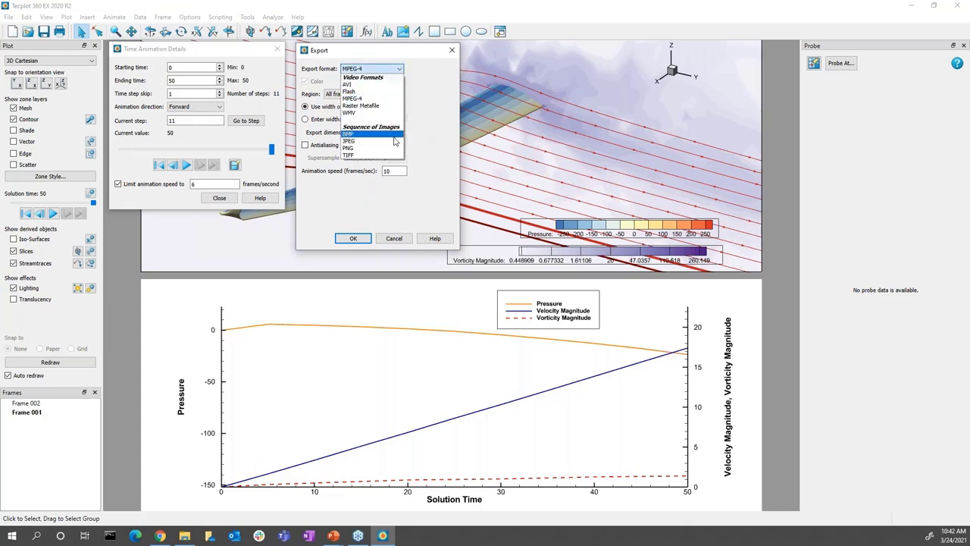
pyautogui.click(432, 162)
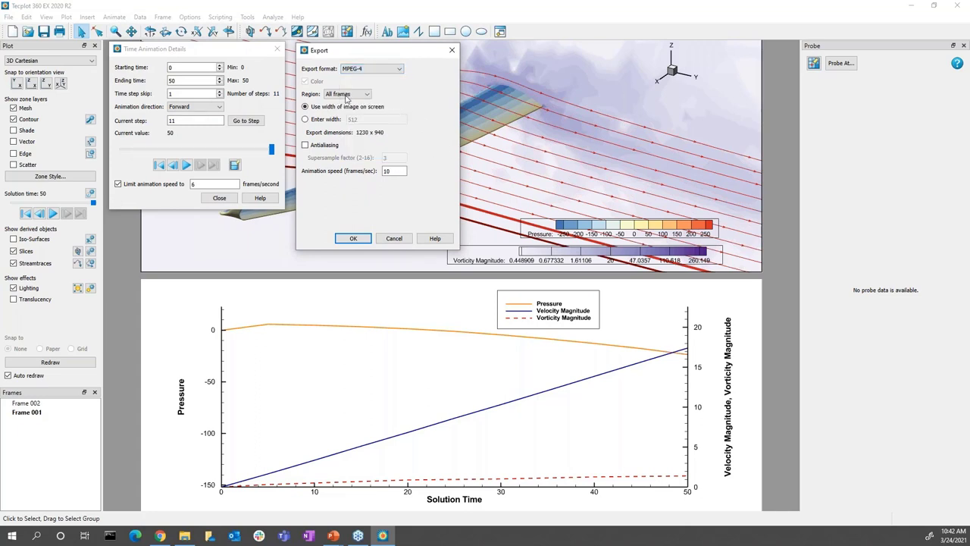
pyautogui.click(394, 238)
pyautogui.click(219, 198)
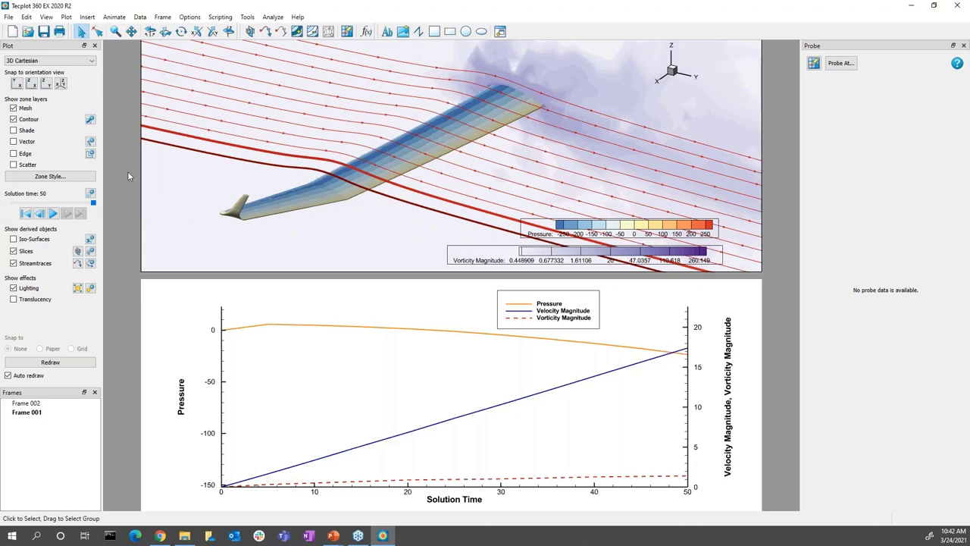
# Start a key frame animation and append the current wing view as the first key frame.
pyautogui.click(123, 19)
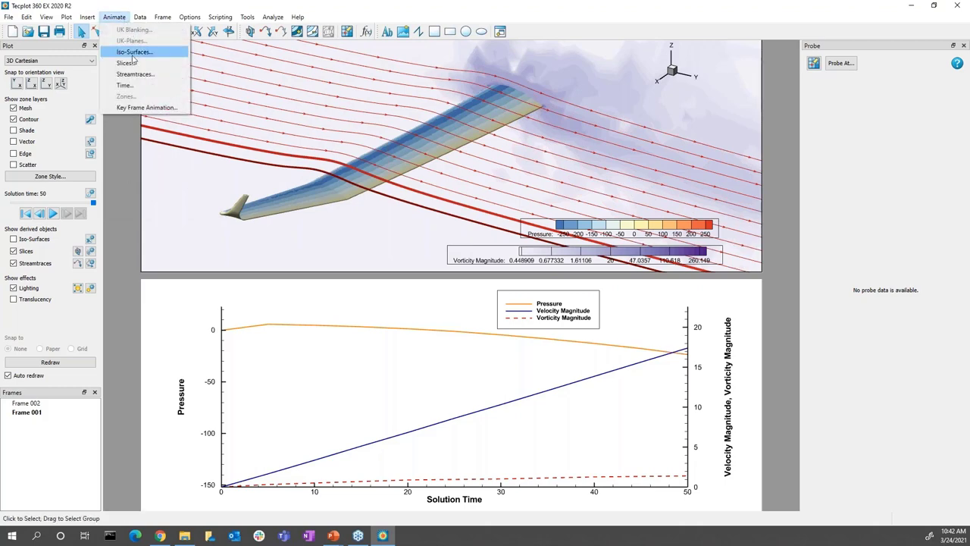
pyautogui.click(166, 107)
pyautogui.moveTo(479, 161); pyautogui.dragTo(180, 73)
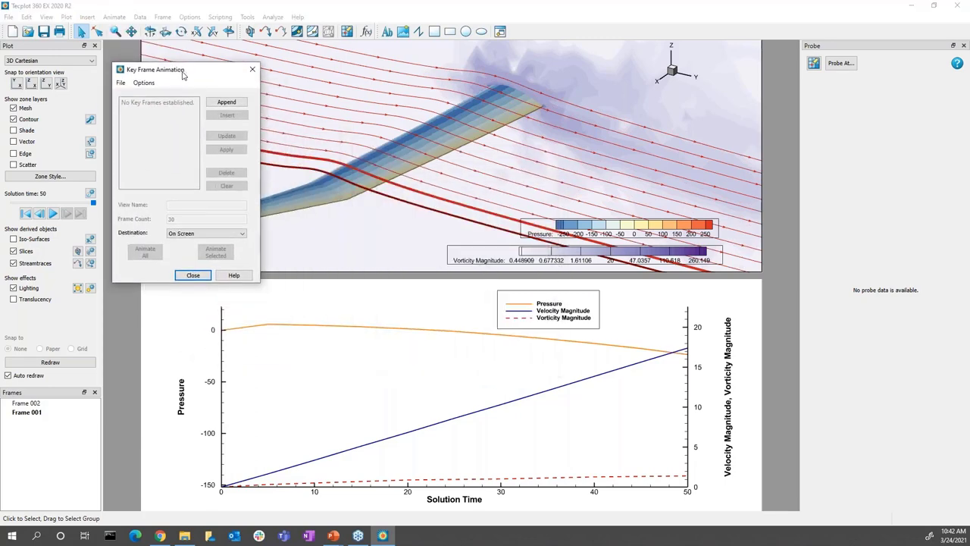
pyautogui.click(227, 101)
# Rotate the wing twice, appending key frames 2 and 3, then animate all views and close.
pyautogui.click(229, 31)
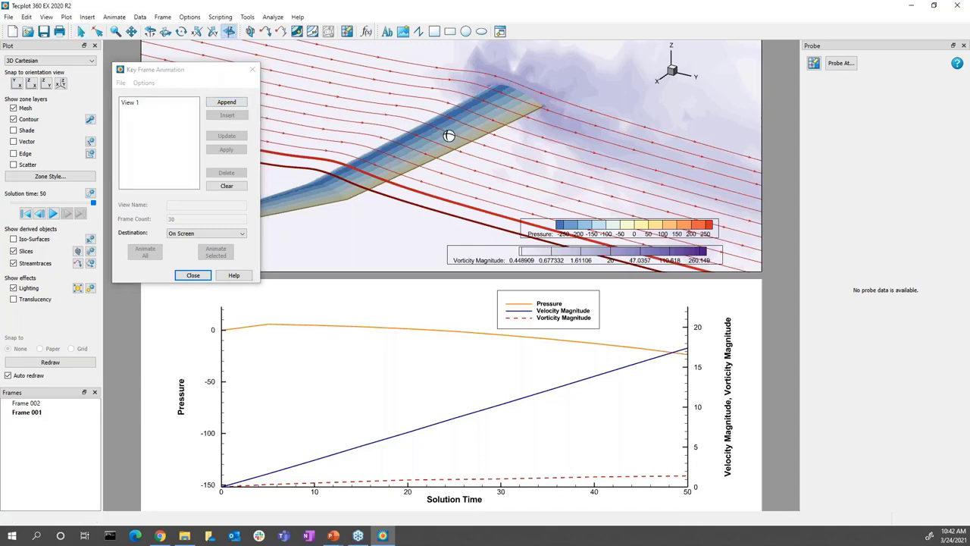
pyautogui.moveTo(448, 134); pyautogui.dragTo(341, 129)
pyautogui.click(226, 102)
pyautogui.moveTo(555, 144); pyautogui.dragTo(462, 152)
pyautogui.click(227, 101)
pyautogui.click(145, 252)
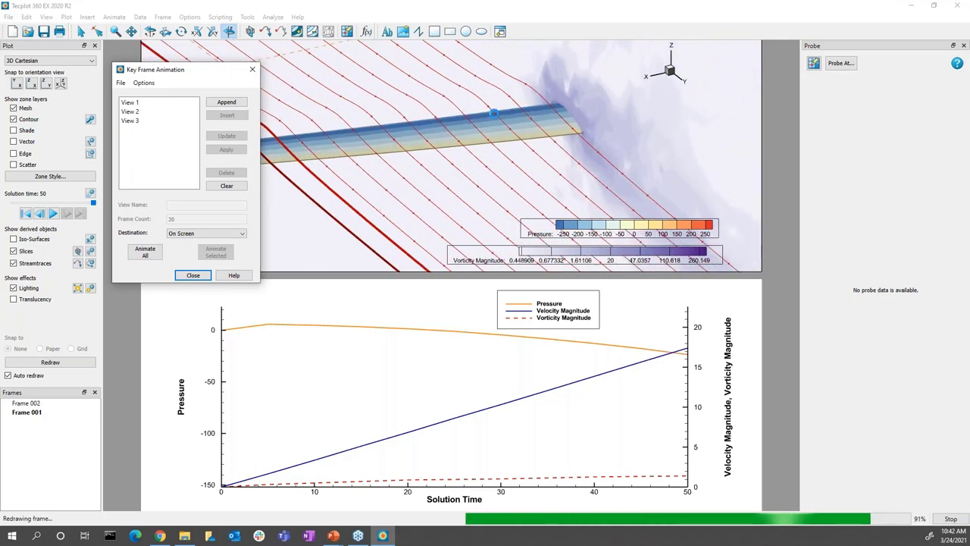
pyautogui.click(194, 274)
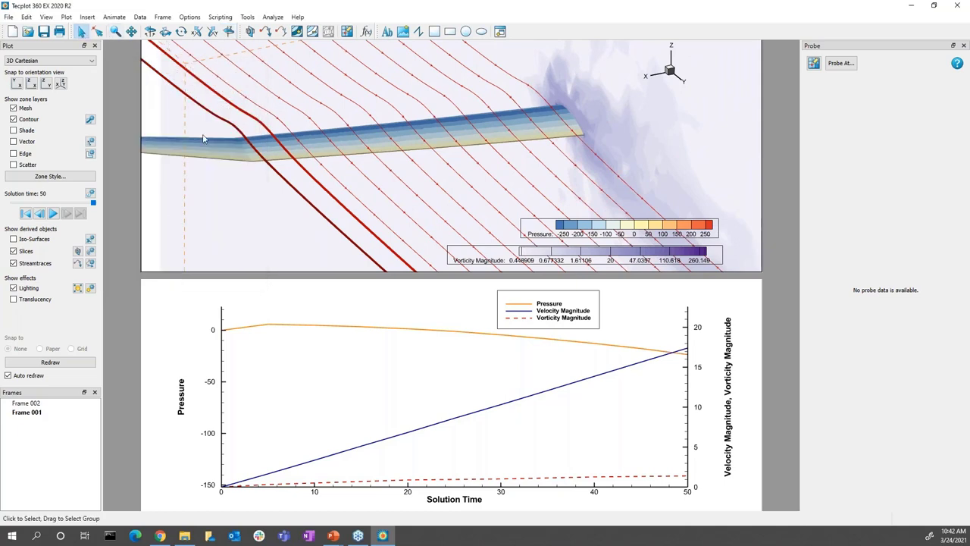
pyautogui.click(190, 17)
pyautogui.click(195, 51)
pyautogui.click(142, 103)
pyautogui.rightClick(142, 102)
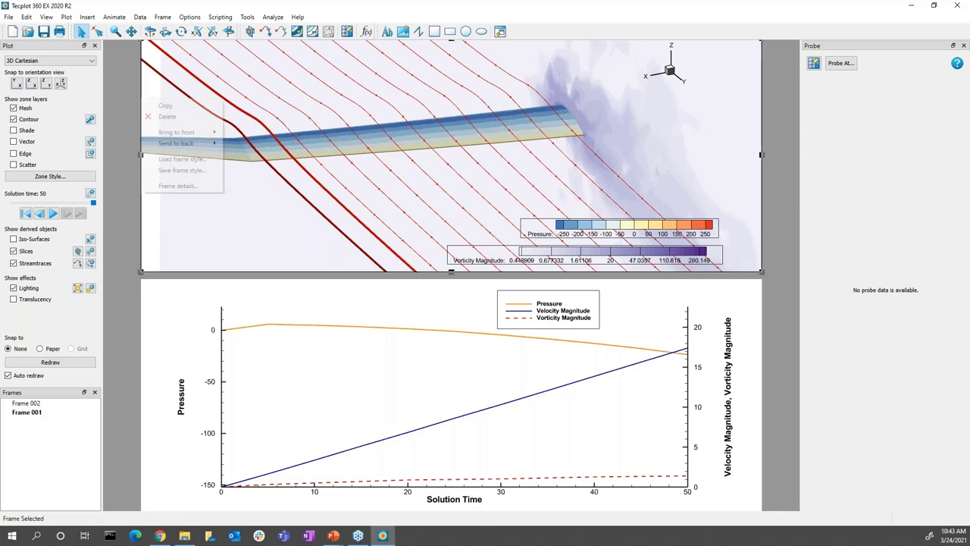
pyautogui.click(152, 107)
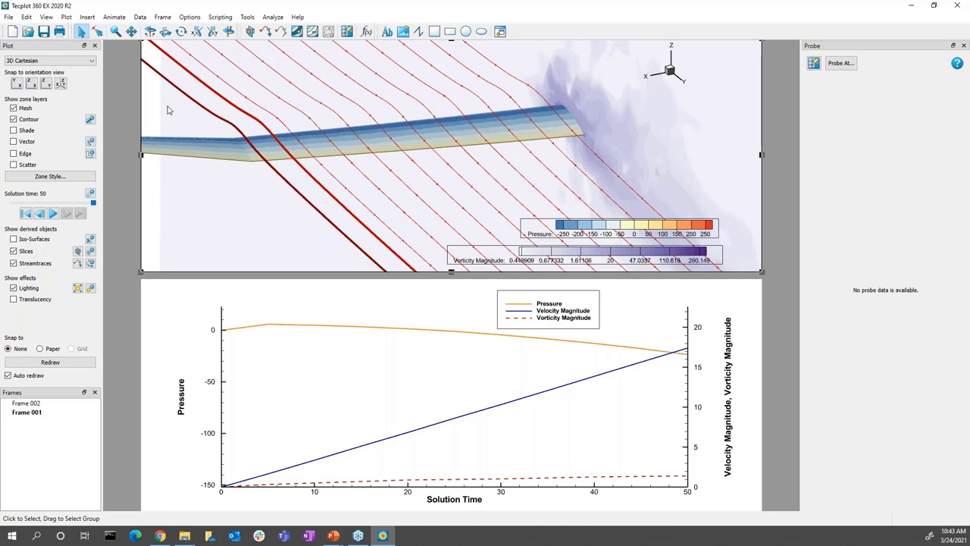
pyautogui.click(121, 98)
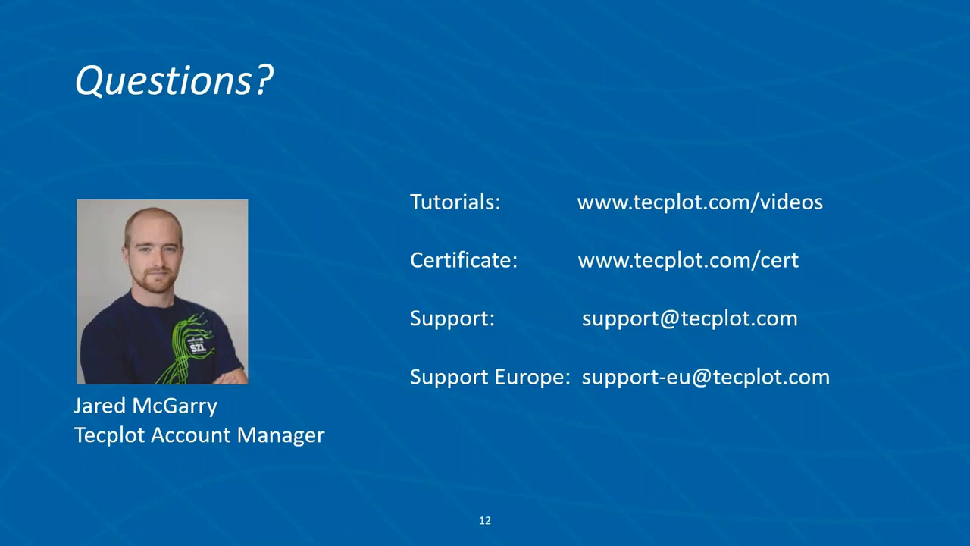
# Advance the slideshow to the slide 13 volume zones question and return to Tecplot.
pyautogui.press('Right')
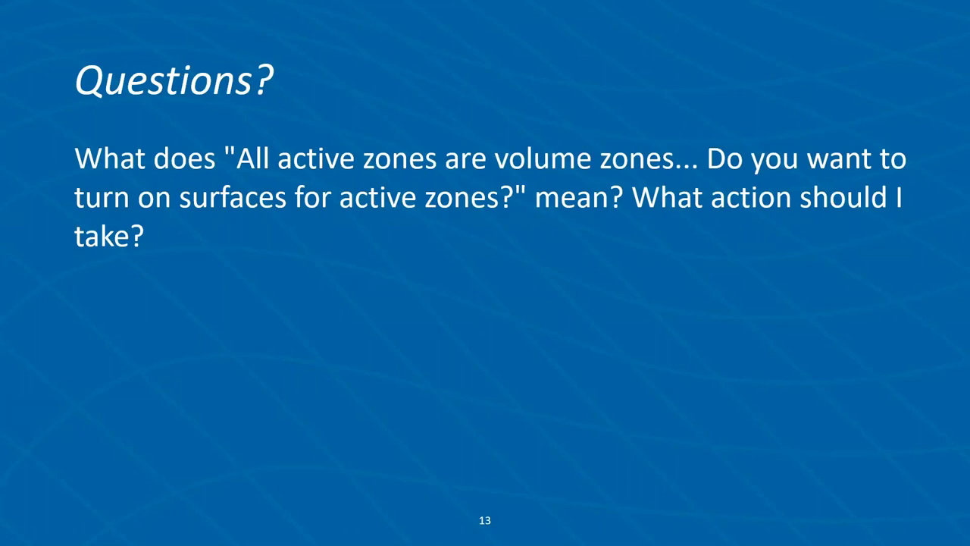
pyautogui.hotkey('alt', 'Tab')
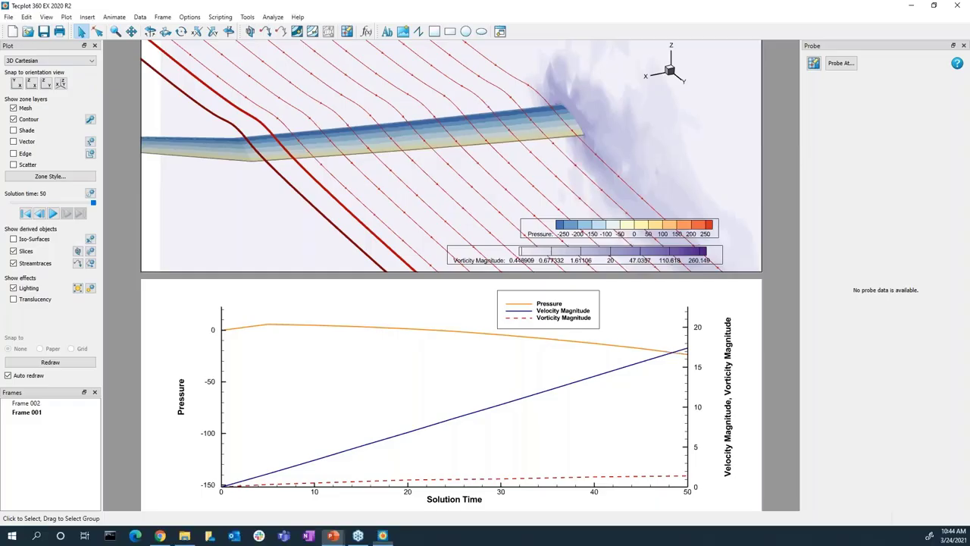
# Show Zone Style's Surfaces tab and widen the Zone Name column to read fluid_volume and wing.
pyautogui.click(87, 181)
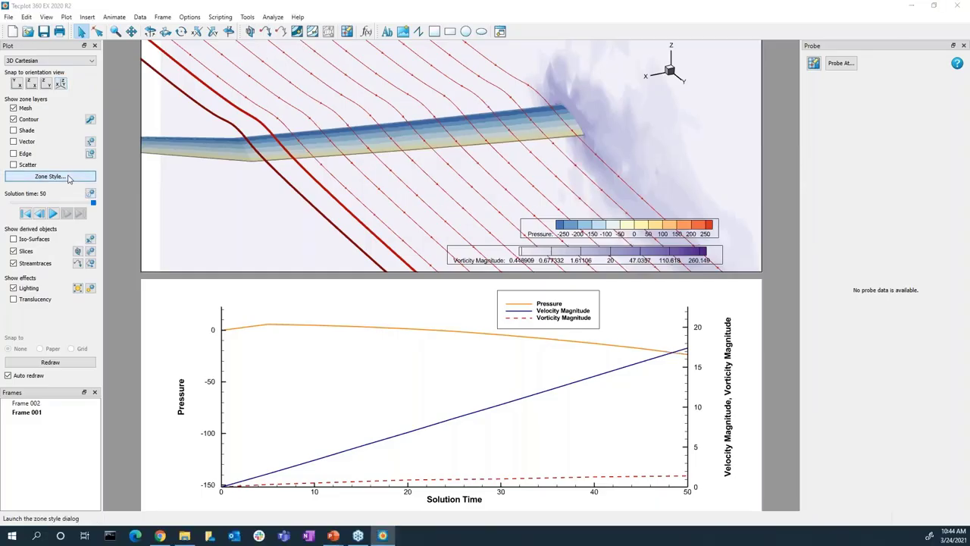
pyautogui.moveTo(462, 55); pyautogui.dragTo(492, 158)
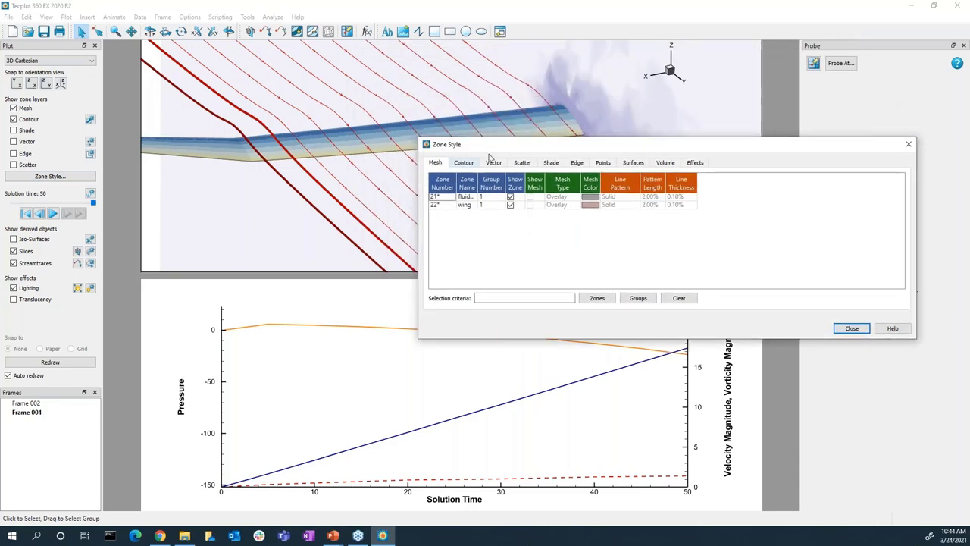
pyautogui.click(633, 156)
pyautogui.moveTo(635, 147); pyautogui.dragTo(738, 217)
pyautogui.scroll(-2, 369, 230)
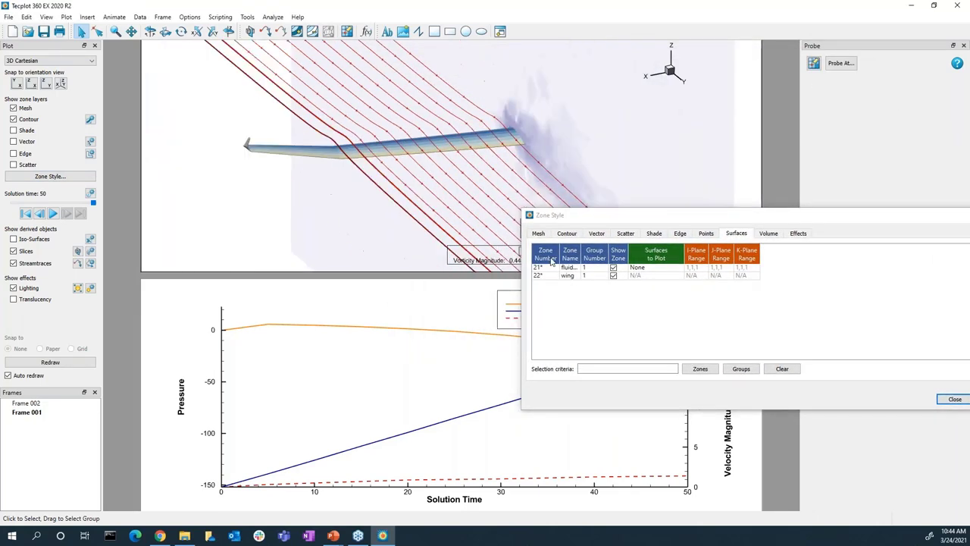
pyautogui.moveTo(583, 257); pyautogui.dragTo(611, 263)
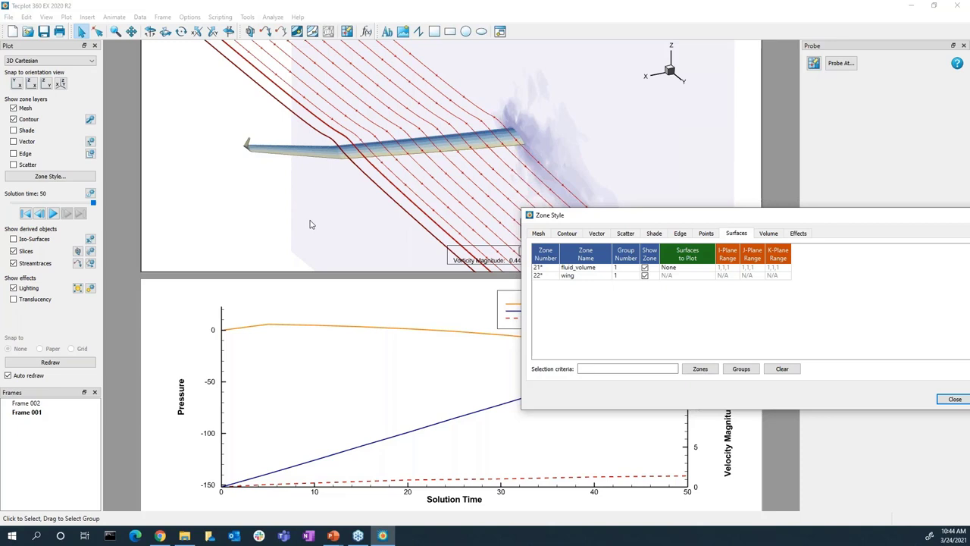
# Plot fluid_volume's exposed cell faces with shading on, and centre the shaded box.
pyautogui.click(670, 267)
pyautogui.click(682, 300)
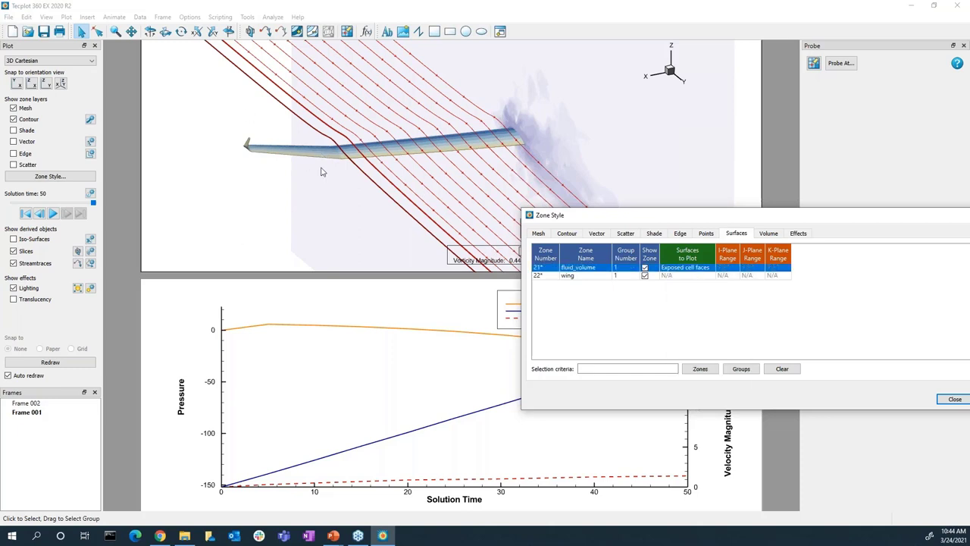
pyautogui.click(13, 131)
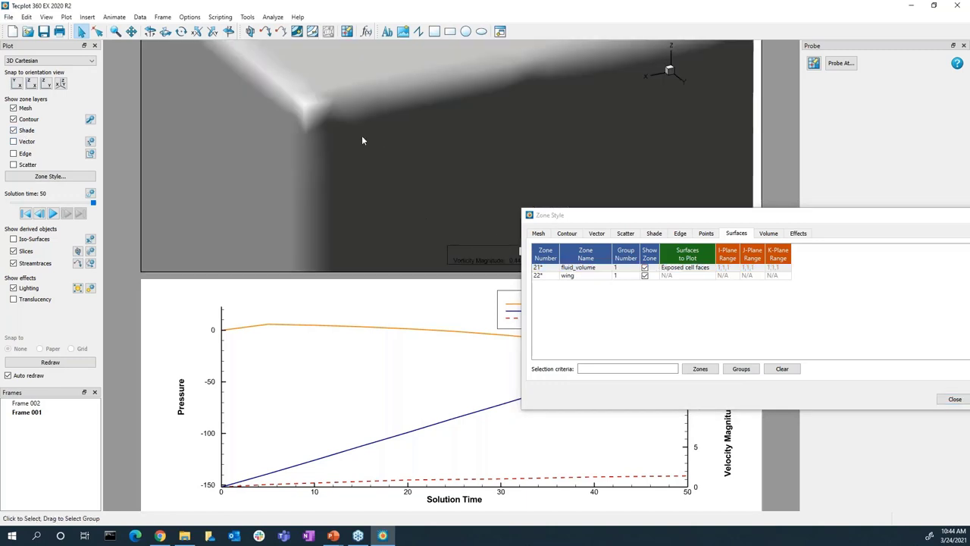
pyautogui.scroll(-5, 361, 140)
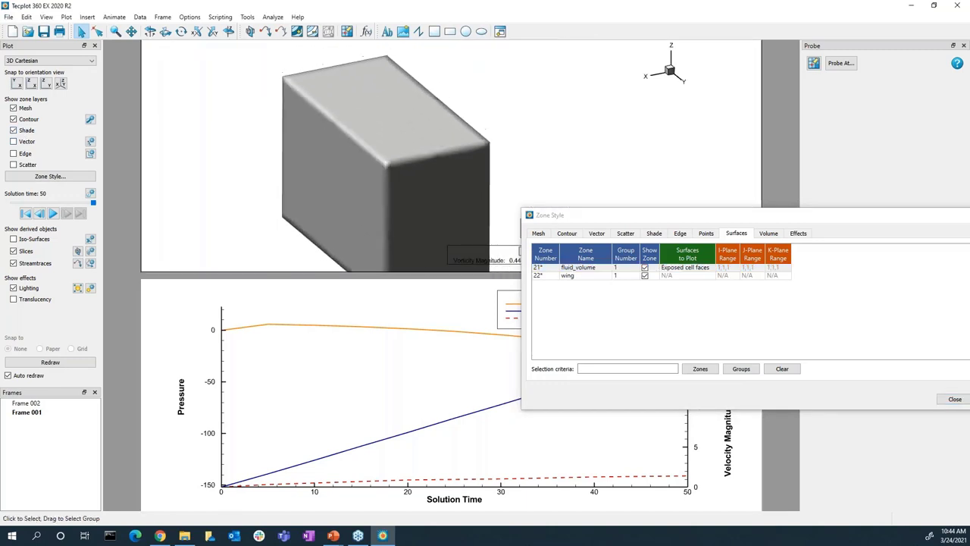
pyautogui.scroll(-3, 378, 184)
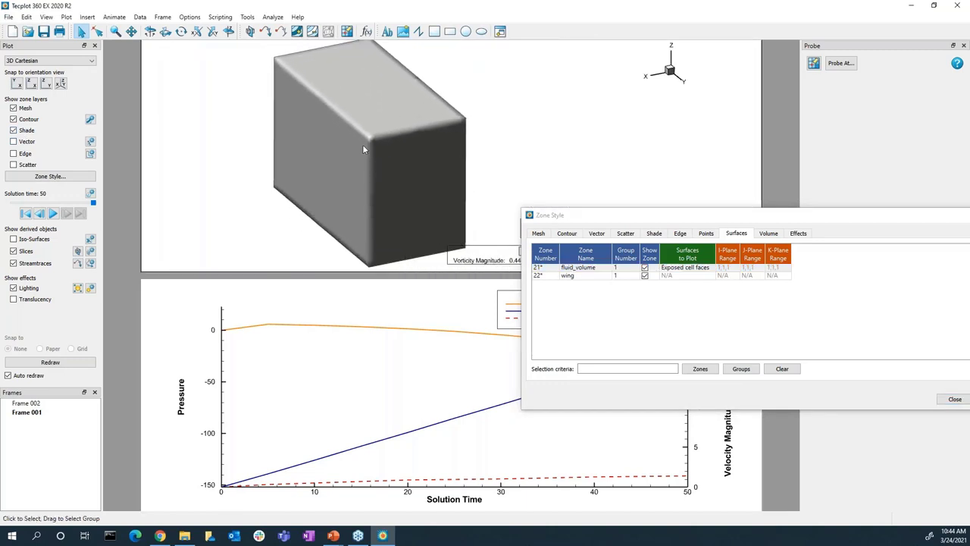
pyautogui.moveTo(446, 166); pyautogui.dragTo(412, 171, button='right')
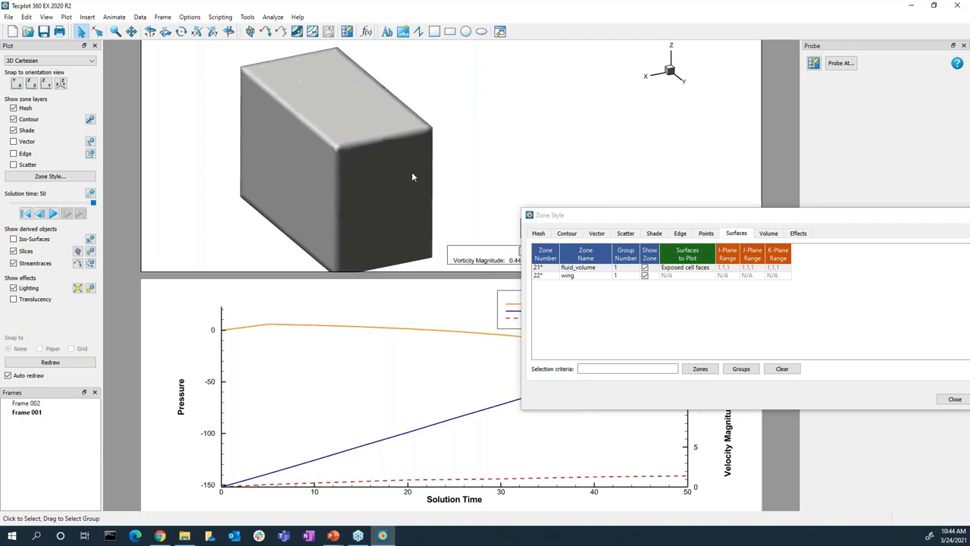
# Set fluid_volume surfaces back to None and zoom in on the wing and streamlines.
pyautogui.click(737, 235)
pyautogui.click(694, 269)
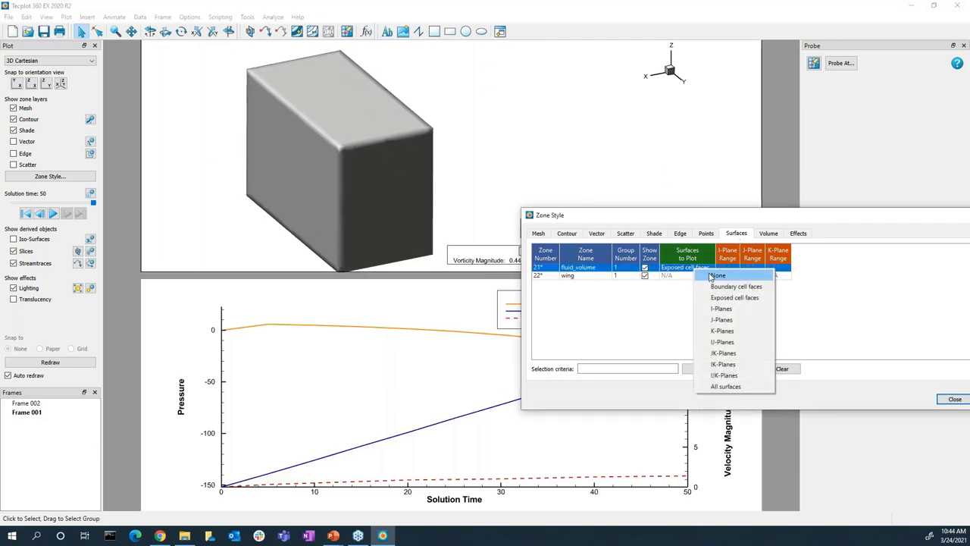
pyautogui.click(710, 277)
pyautogui.click(324, 137)
pyautogui.scroll(5, 367, 205)
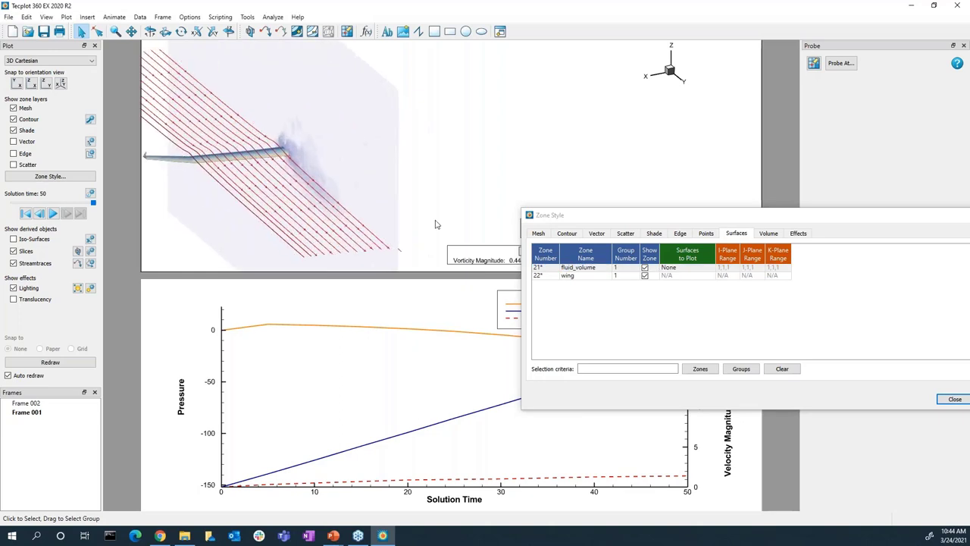
pyautogui.scroll(-2, 370, 158)
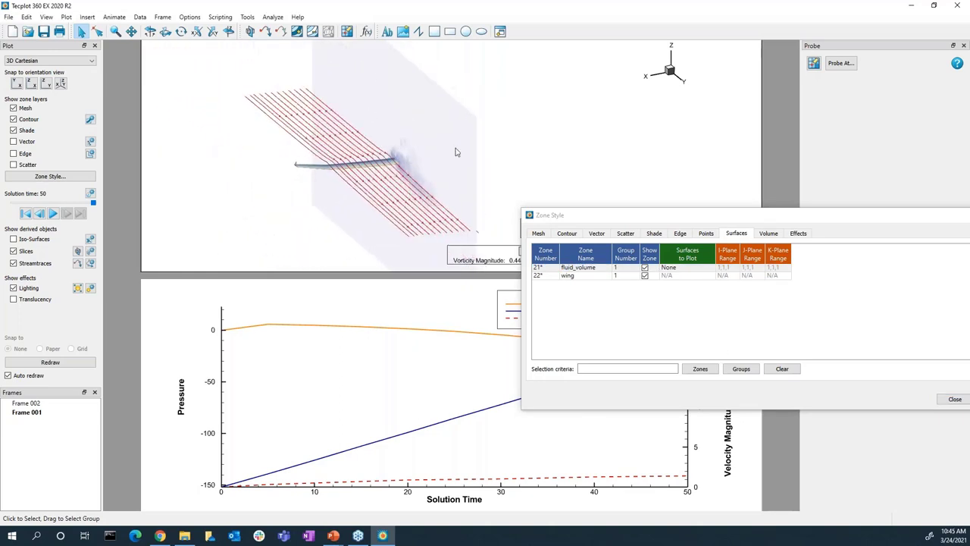
pyautogui.scroll(5, 451, 182)
pyautogui.scroll(-2, 444, 207)
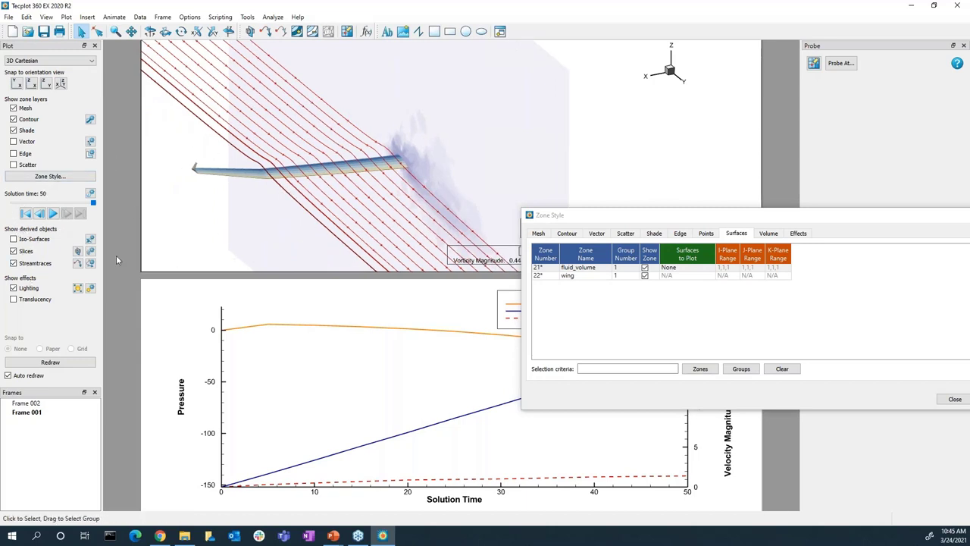
pyautogui.moveTo(427, 173); pyautogui.dragTo(519, 197, button='middle')
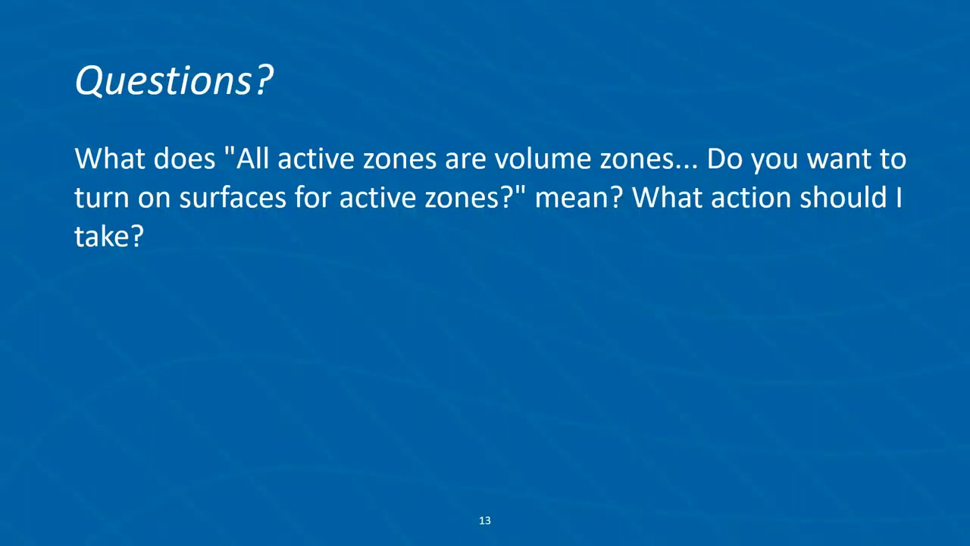
# Advance the slideshow to the slide comparing Tecplot 360 with Tecplot Focus.
pyautogui.press('Right')
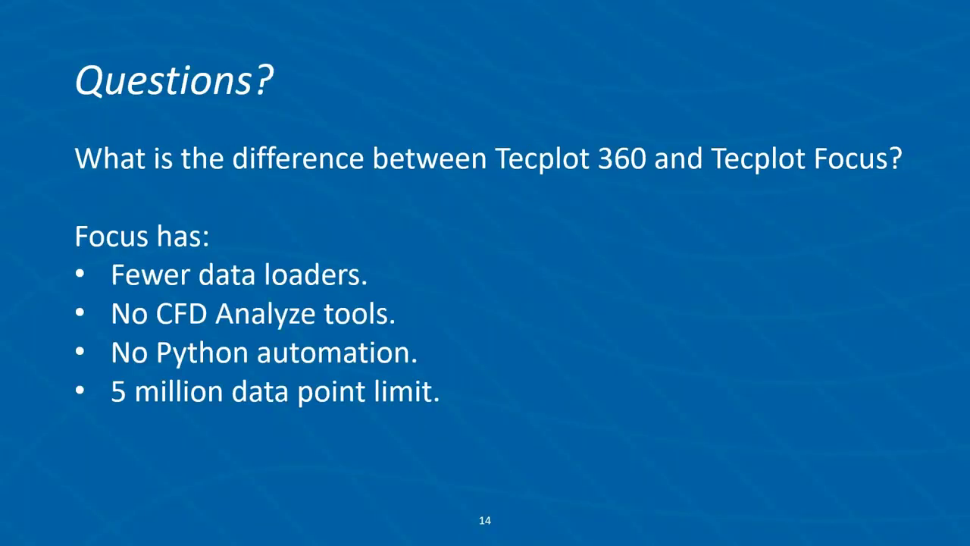
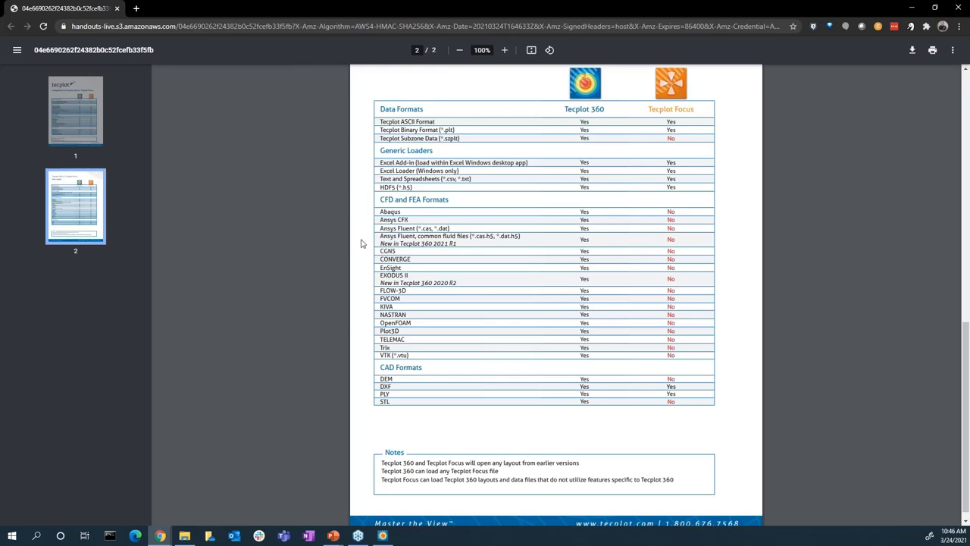
# Bring the PowerPoint slide show forward, then return to the Tecplot wing layout.
pyautogui.moveTo(333, 536)
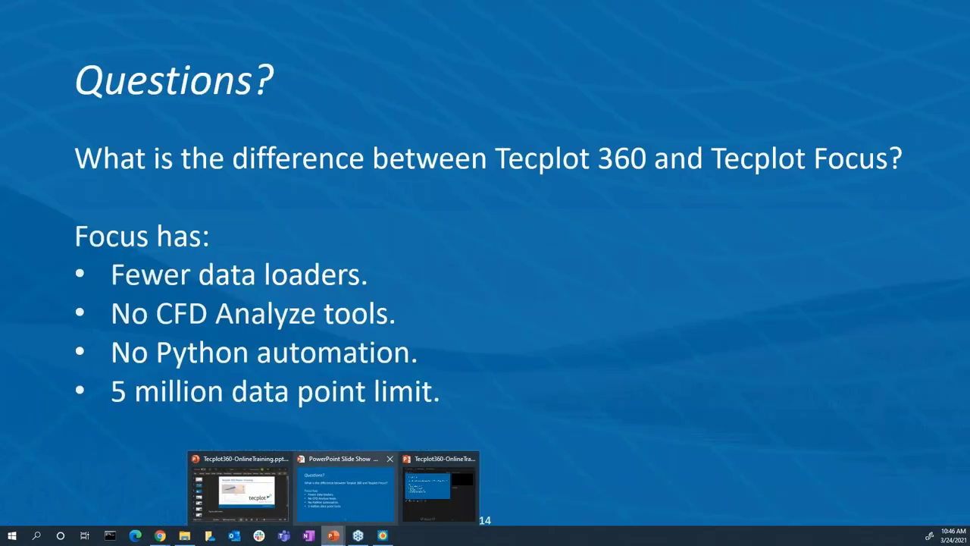
pyautogui.click(376, 486)
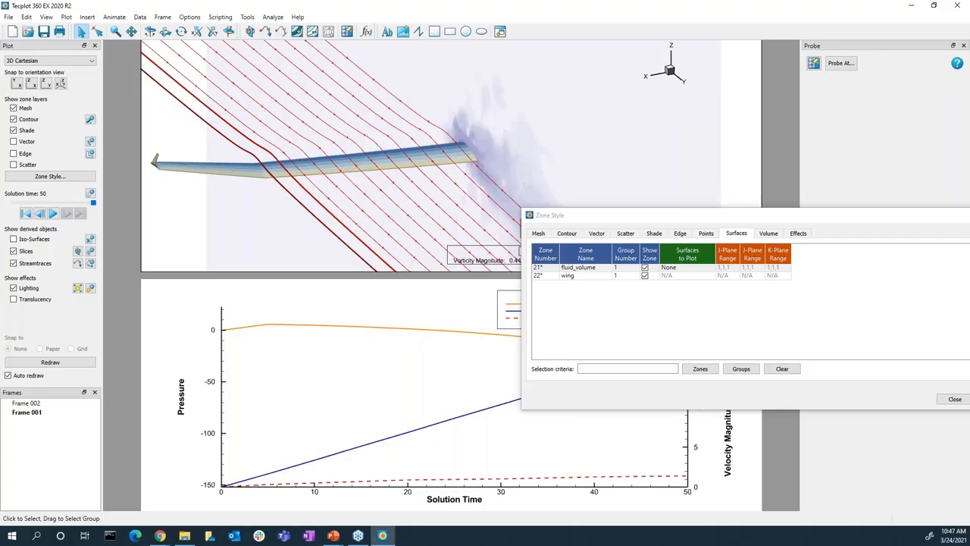
# Dismiss the Zone Style dialog so both the wing plot and the line plot are visible.
pyautogui.click(953, 397)
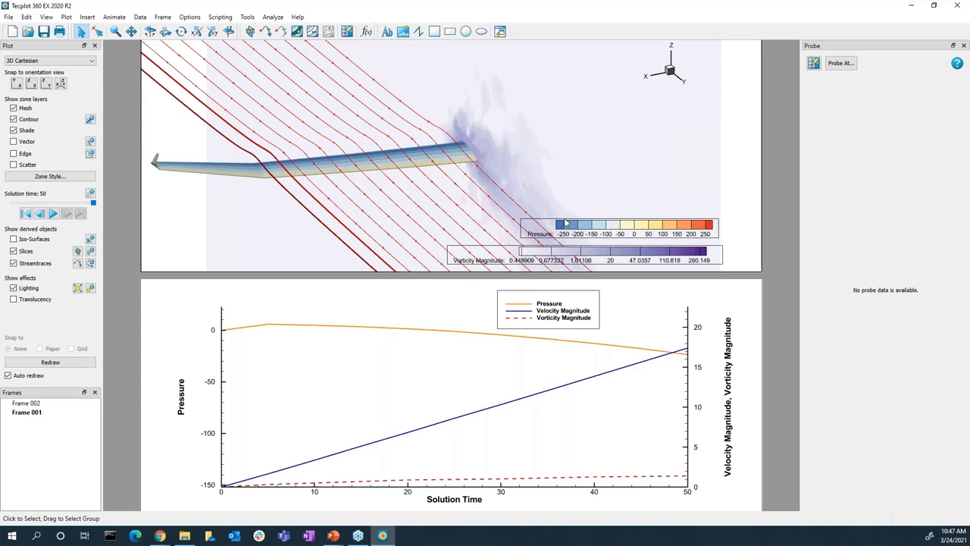
# In Data Set Info, try adding a (kPa) unit to Pressure but leave its name unchanged.
pyautogui.click(140, 18)
pyautogui.click(163, 104)
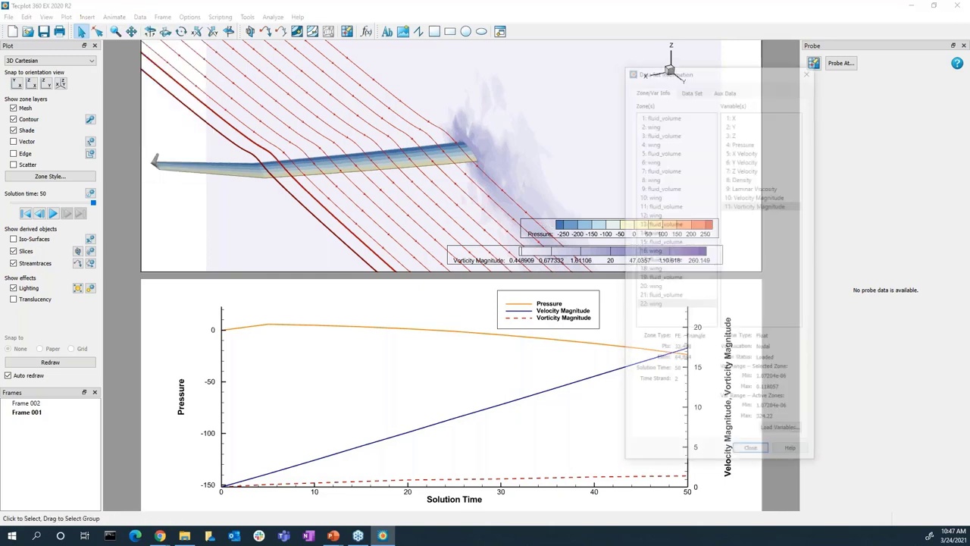
pyautogui.click(739, 142)
pyautogui.click(758, 142)
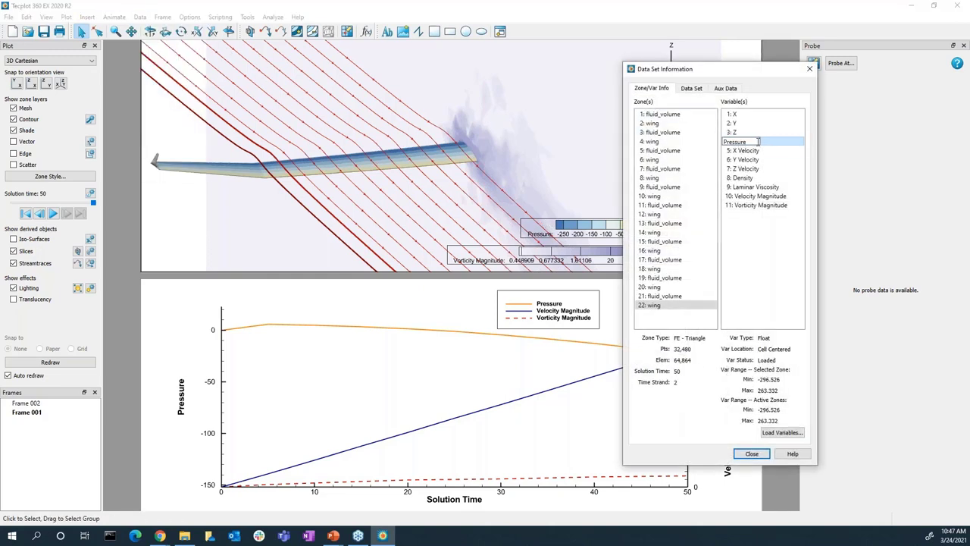
pyautogui.write('(Pa)')
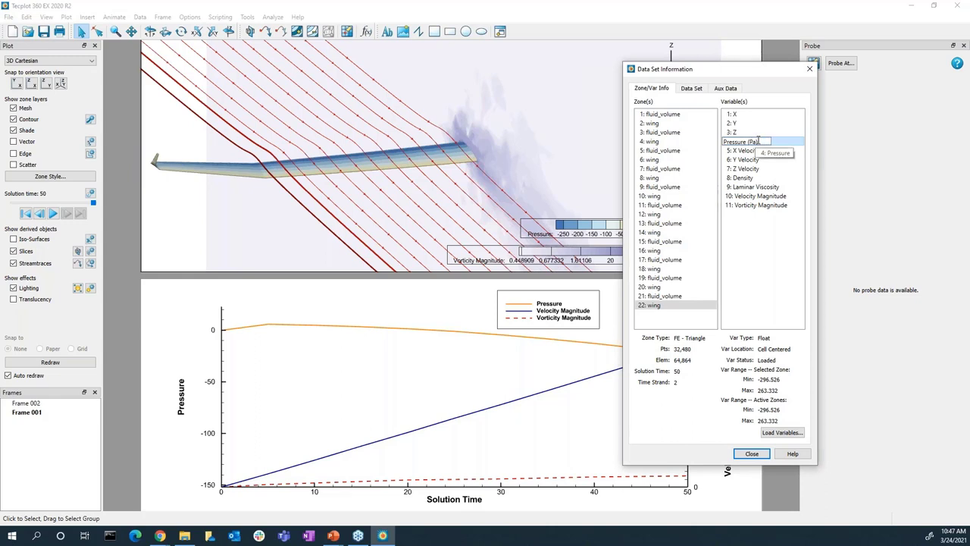
pyautogui.press('Left')
pyautogui.press('Left')
pyautogui.press('Left')
pyautogui.write('k')
pyautogui.press('BackSpace')
pyautogui.press('BackSpace')
pyautogui.press('BackSpace')
pyautogui.press('BackSpace')
pyautogui.press('BackSpace')
pyautogui.press('BackSpace')
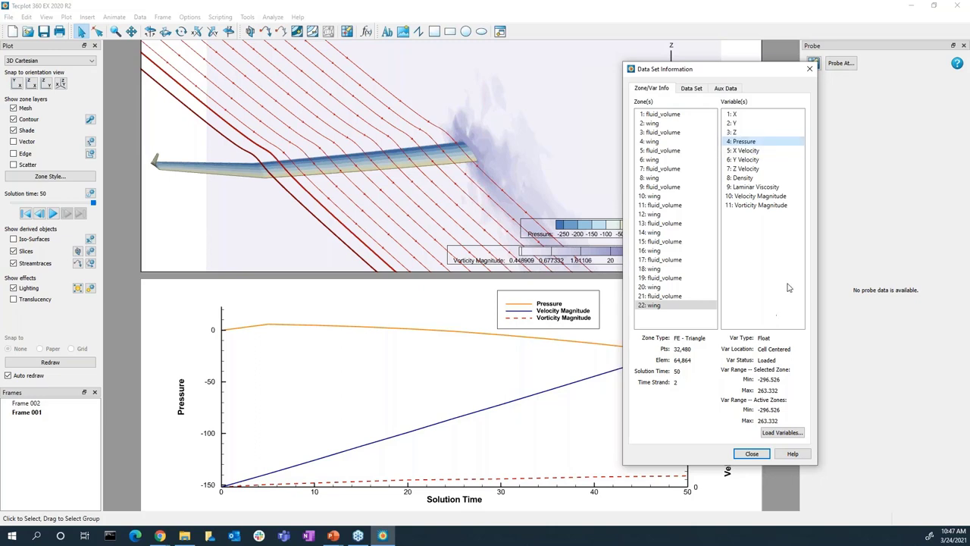
pyautogui.press('Return')
# Rename variable 10 to Velocity Magnitude (m/s).
pyautogui.doubleClick(781, 197)
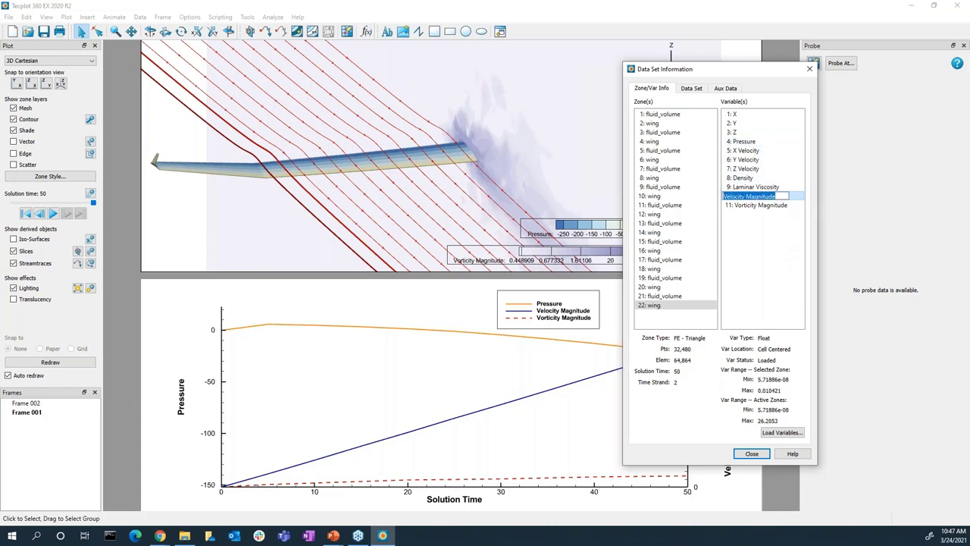
pyautogui.click(789, 197)
pyautogui.write('(')
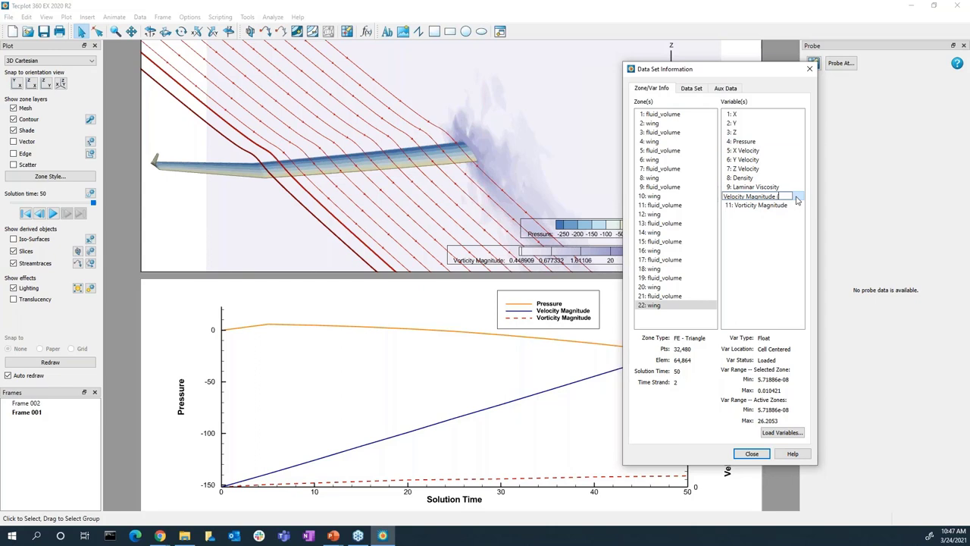
pyautogui.write('m/s)')
pyautogui.press('Return')
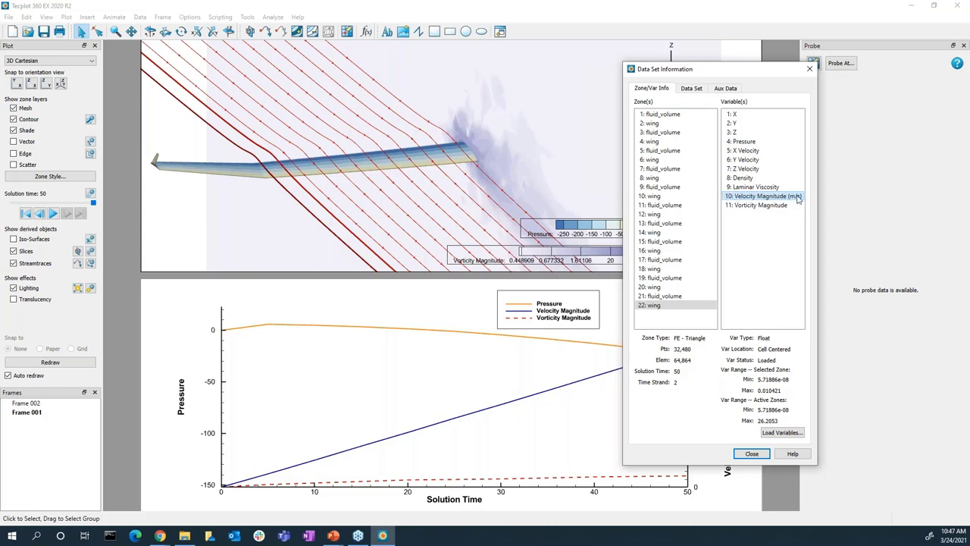
# Switch the vorticity legend's contour variable to Velocity Magnitude (m/s).
pyautogui.click(752, 453)
pyautogui.doubleClick(489, 254)
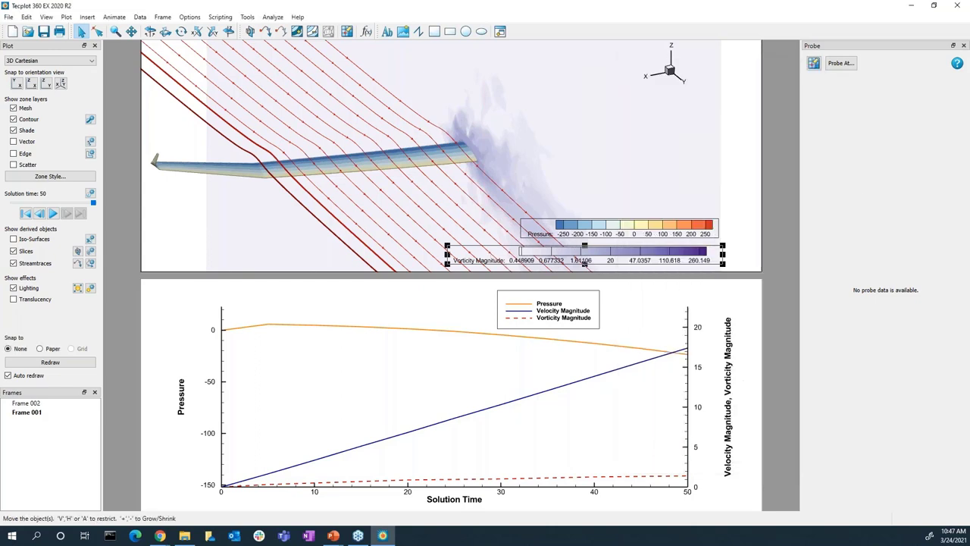
pyautogui.click(667, 166)
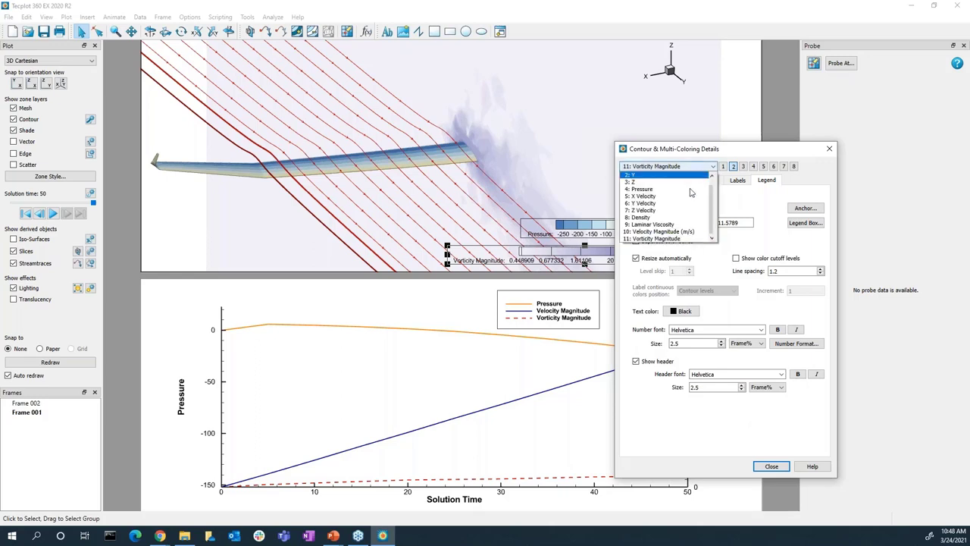
pyautogui.click(667, 231)
pyautogui.click(771, 466)
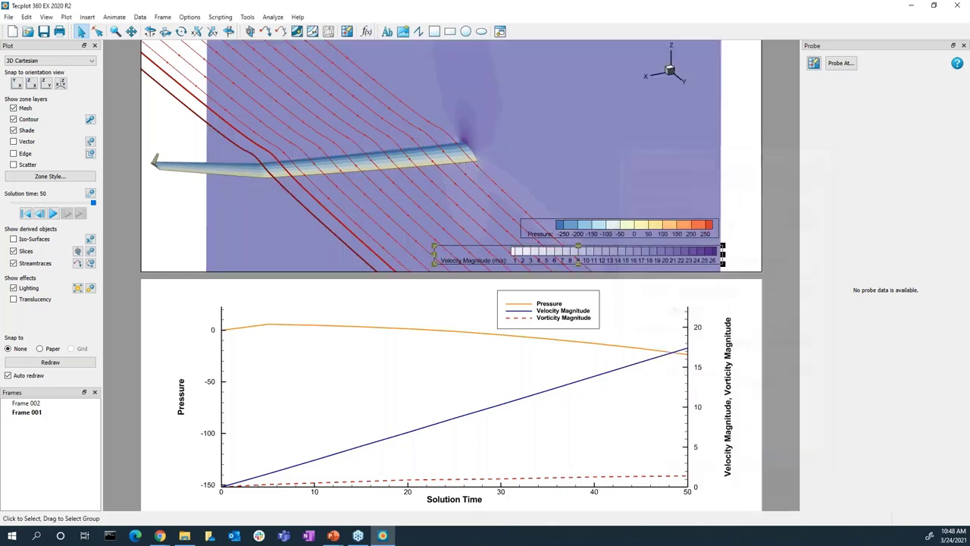
# Give the Velocity Magnitude legend a filled box and select Slice 1.
pyautogui.doubleClick(474, 256)
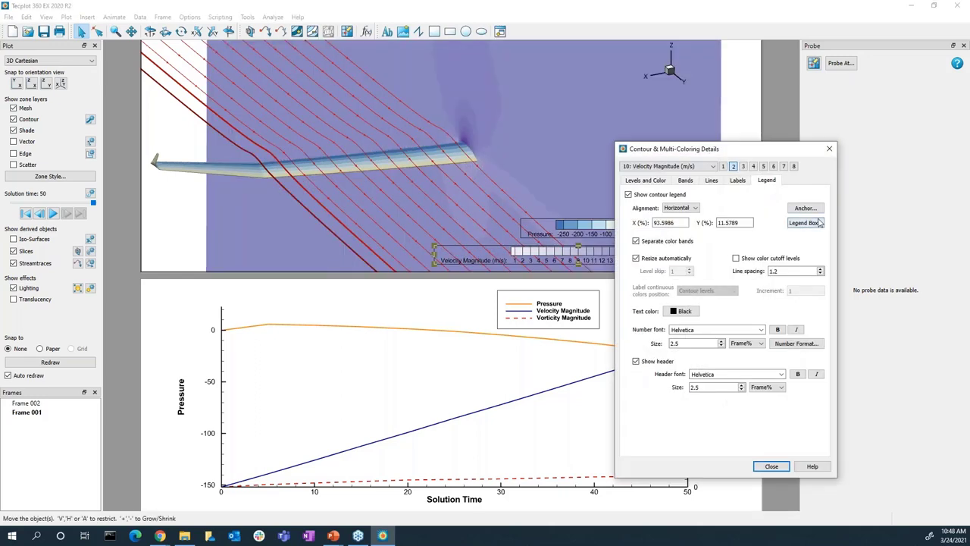
pyautogui.click(804, 223)
pyautogui.click(744, 271)
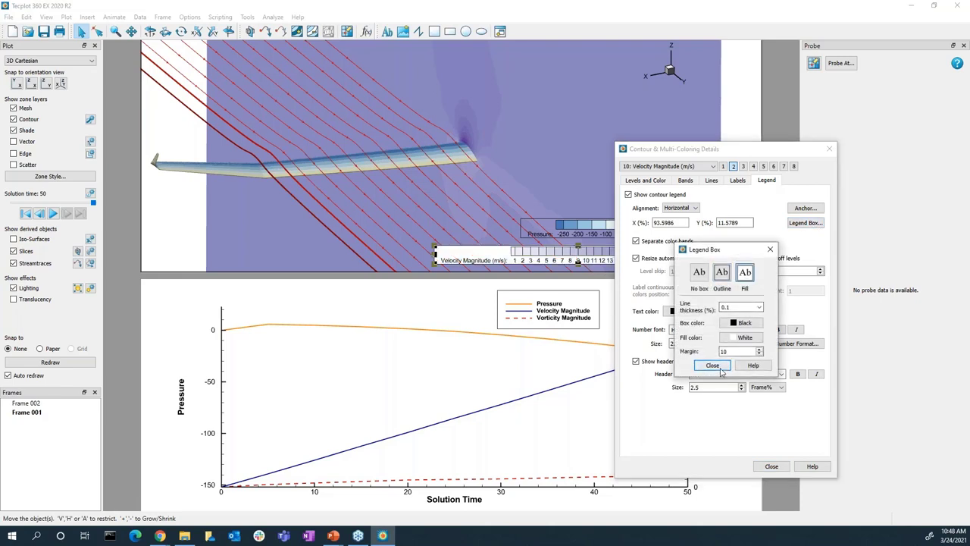
pyautogui.click(712, 363)
pyautogui.click(770, 466)
pyautogui.click(593, 159)
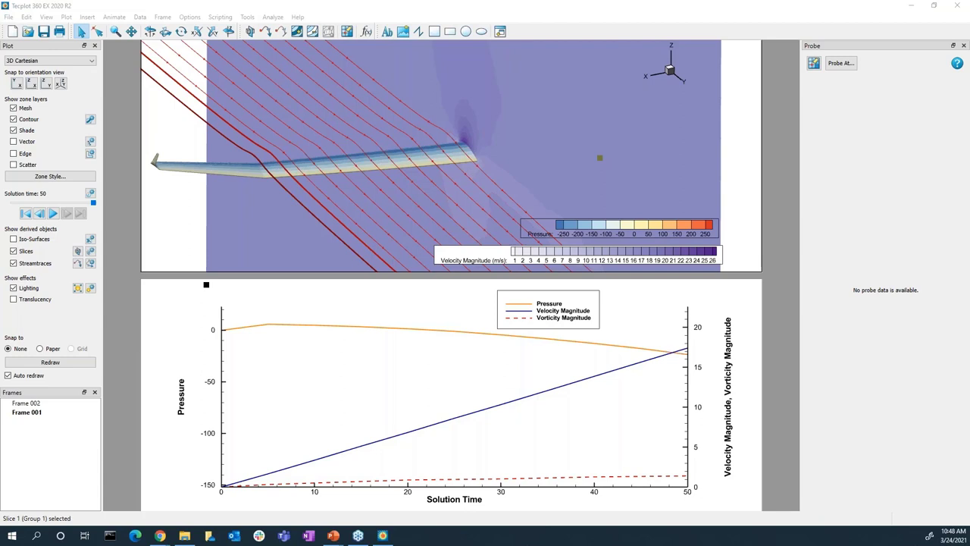
# In Axis Details, raise the 3D size factors, then return them to 1.
pyautogui.click(187, 227)
pyautogui.click(67, 18)
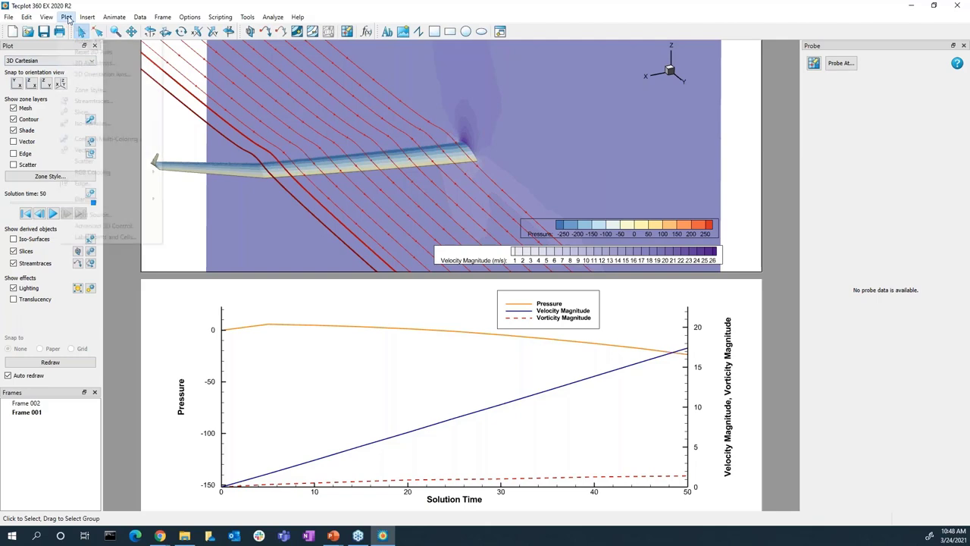
pyautogui.click(81, 30)
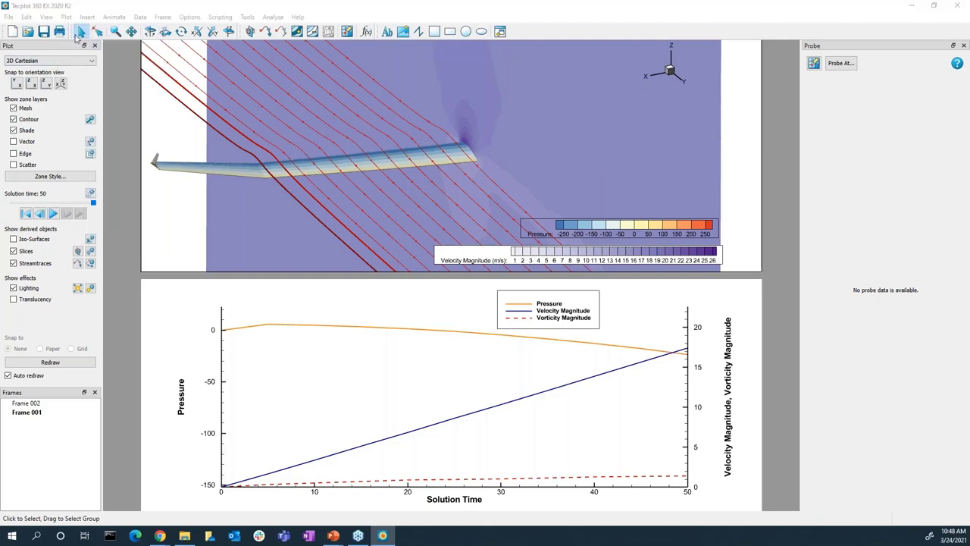
pyautogui.moveTo(459, 168); pyautogui.dragTo(756, 94)
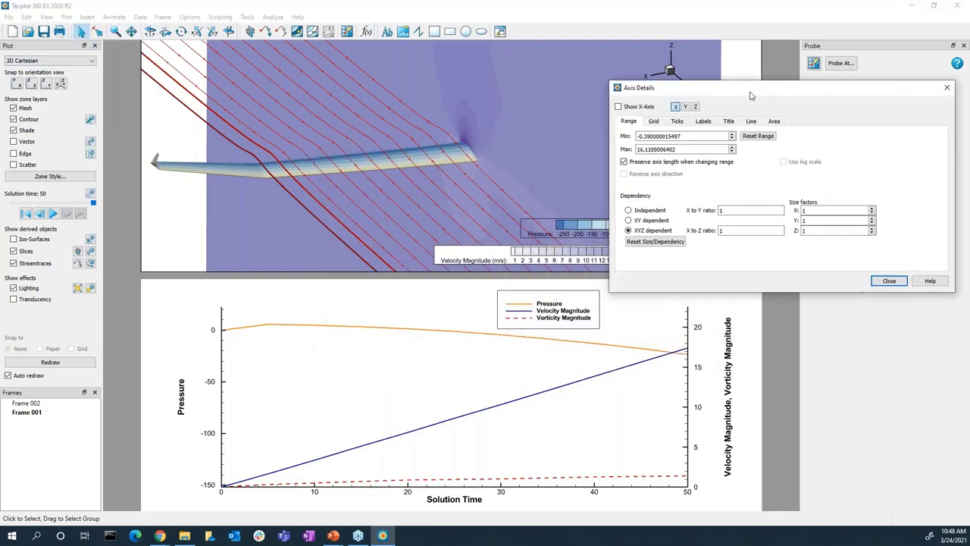
pyautogui.click(872, 229)
pyautogui.click(872, 229)
pyautogui.click(872, 228)
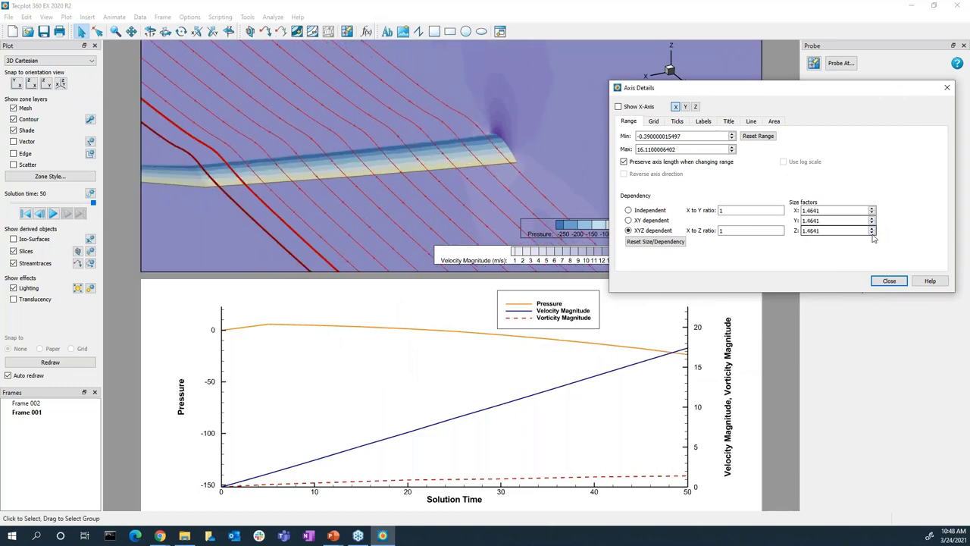
pyautogui.click(872, 233)
pyautogui.click(873, 233)
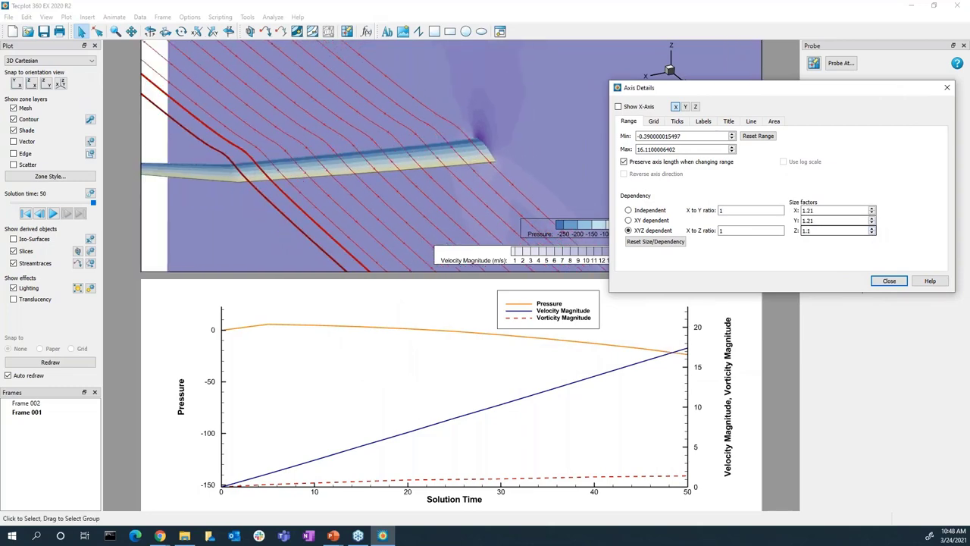
pyautogui.click(873, 233)
pyautogui.click(873, 233)
# Try stretching Z with Independent dependency, then restore Z factor 1 and XYZ dependent.
pyautogui.click(629, 210)
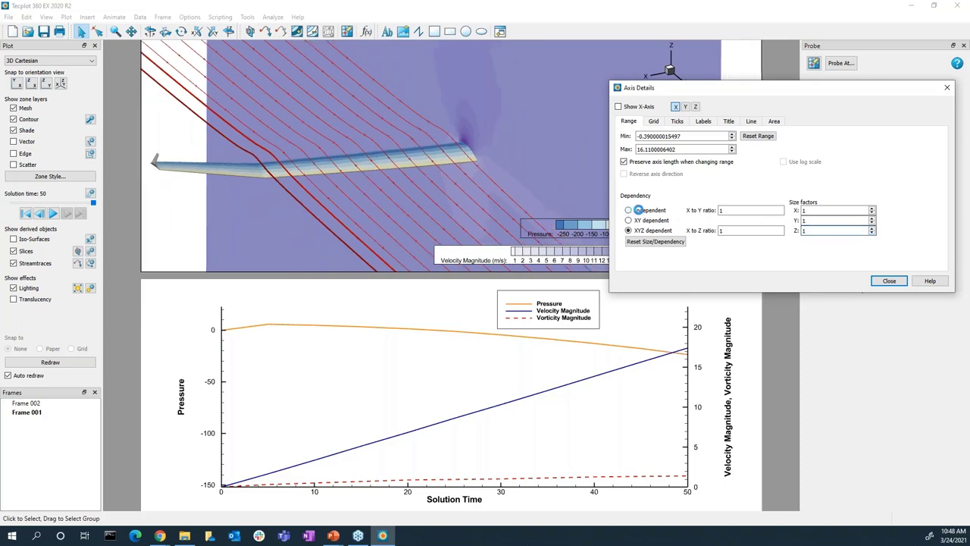
pyautogui.click(872, 228)
pyautogui.click(871, 228)
pyautogui.click(872, 229)
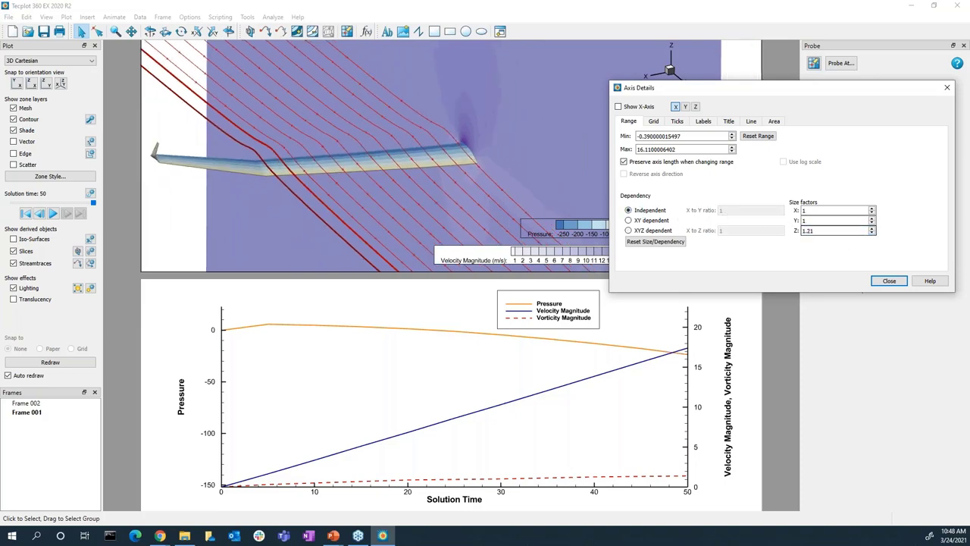
pyautogui.click(872, 228)
pyautogui.click(872, 228)
pyautogui.click(872, 228)
pyautogui.click(872, 228)
pyautogui.click(871, 229)
pyautogui.click(871, 228)
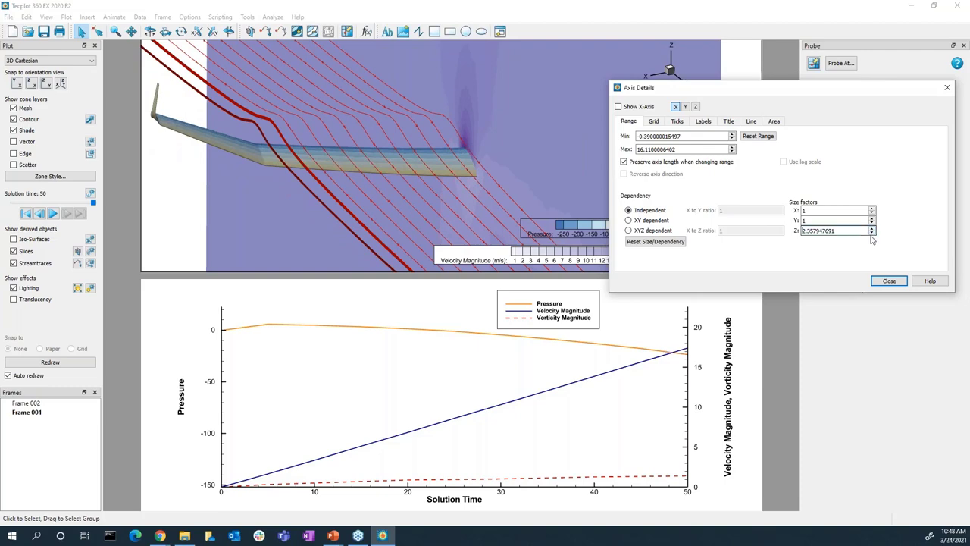
pyautogui.click(872, 228)
pyautogui.click(872, 228)
pyautogui.click(871, 233)
pyautogui.click(872, 233)
pyautogui.click(872, 233)
pyautogui.click(872, 232)
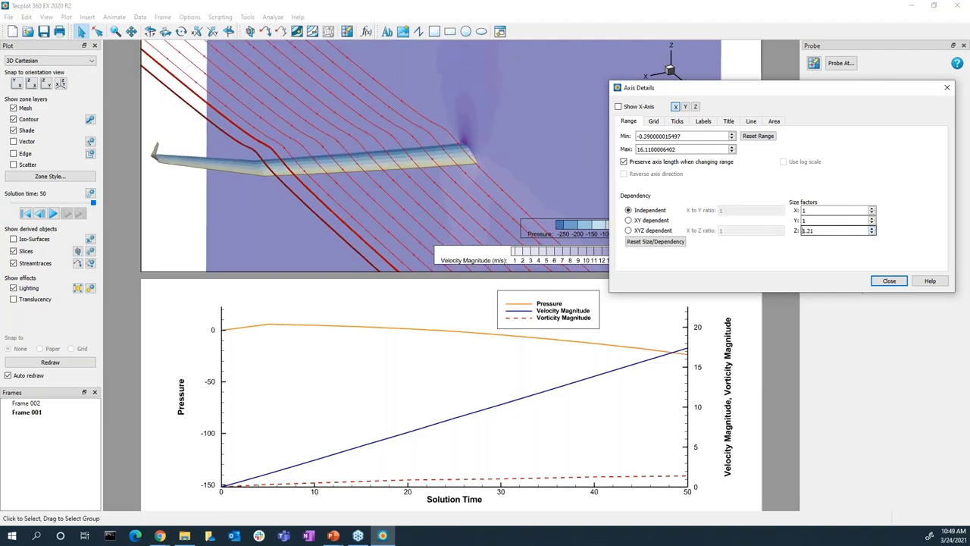
pyautogui.click(872, 232)
pyautogui.click(872, 233)
pyautogui.click(872, 232)
pyautogui.click(872, 233)
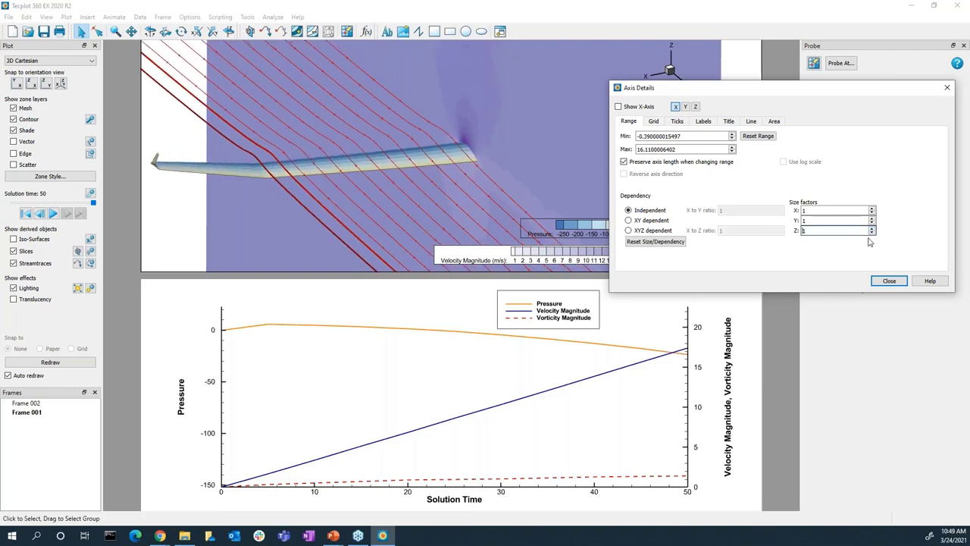
pyautogui.click(628, 230)
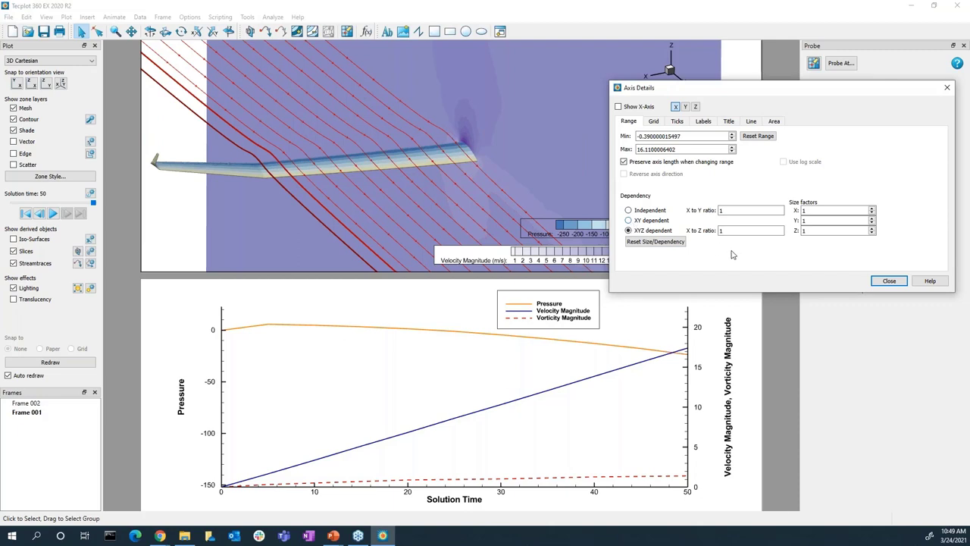
pyautogui.click(883, 281)
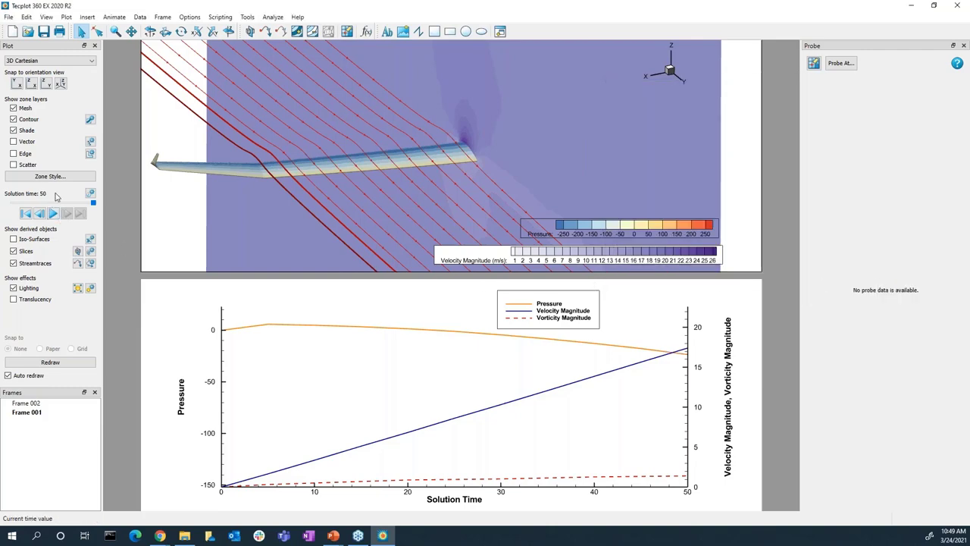
# Play the time animation through all 11 steps to solution time 50.
pyautogui.click(89, 194)
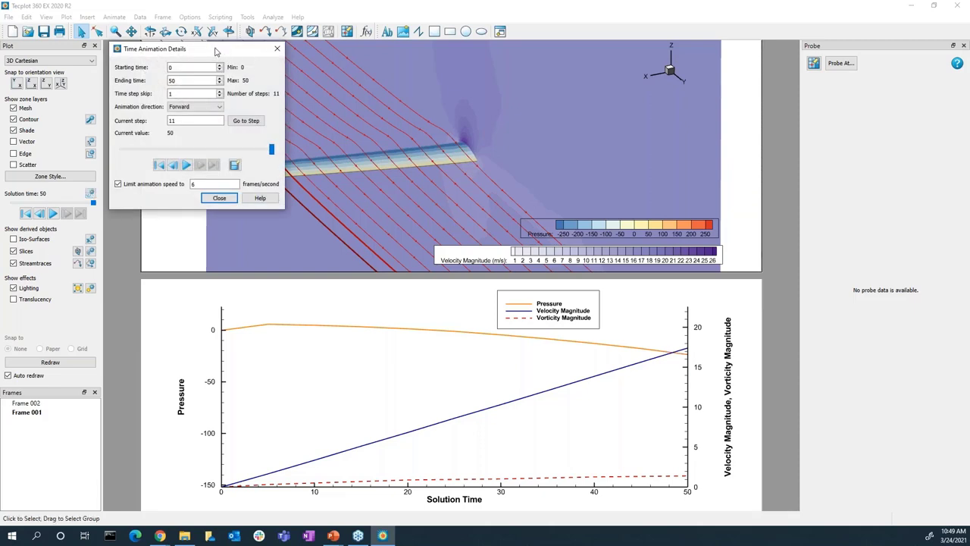
pyautogui.moveTo(216, 47); pyautogui.dragTo(218, 63)
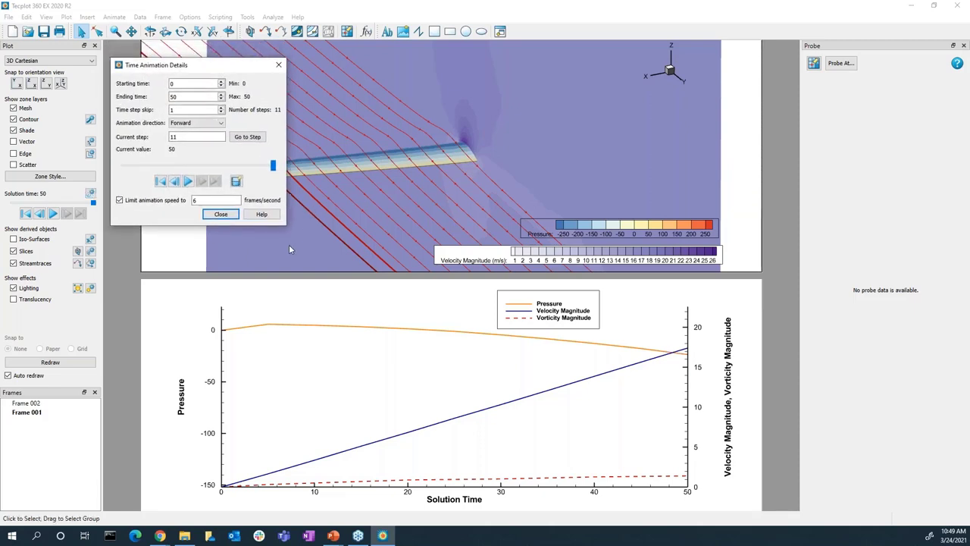
pyautogui.click(236, 181)
pyautogui.moveTo(185, 49); pyautogui.dragTo(372, 50)
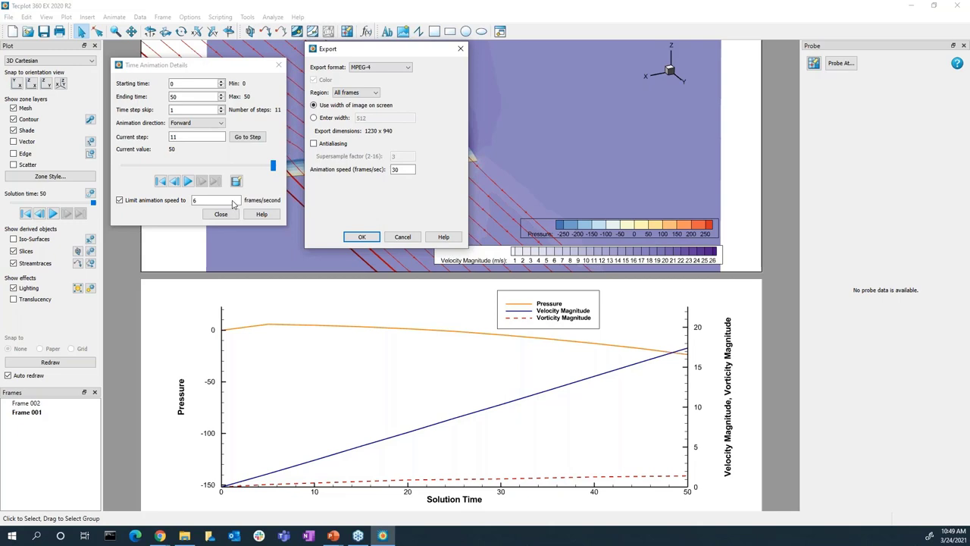
pyautogui.click(189, 180)
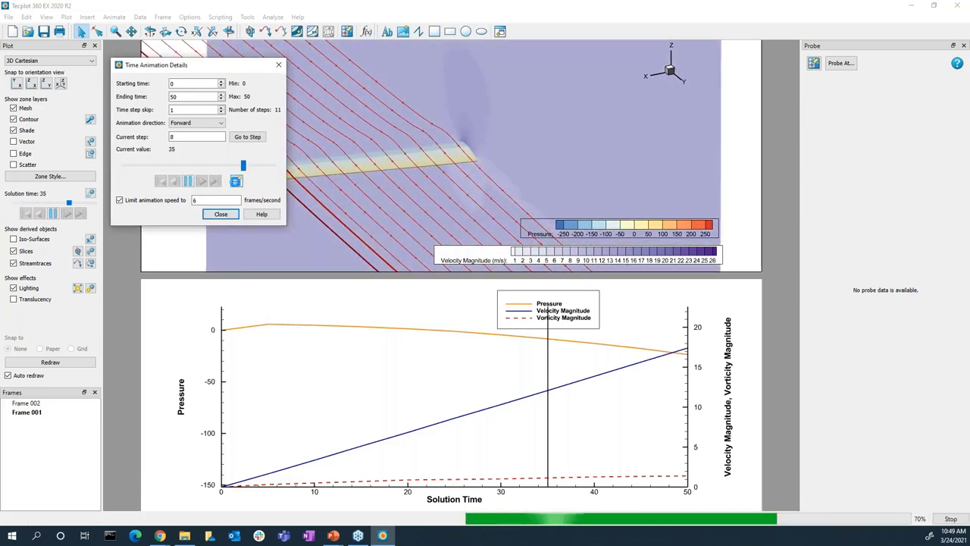
# Cancel the MPEG-4 animation export and close Time Animation Details.
pyautogui.click(236, 181)
pyautogui.moveTo(362, 43); pyautogui.dragTo(578, 57)
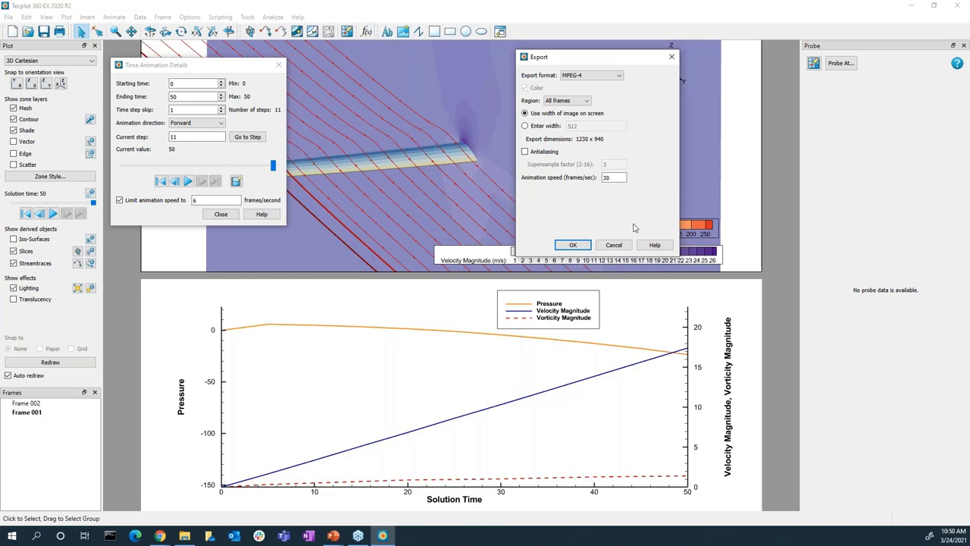
pyautogui.click(620, 246)
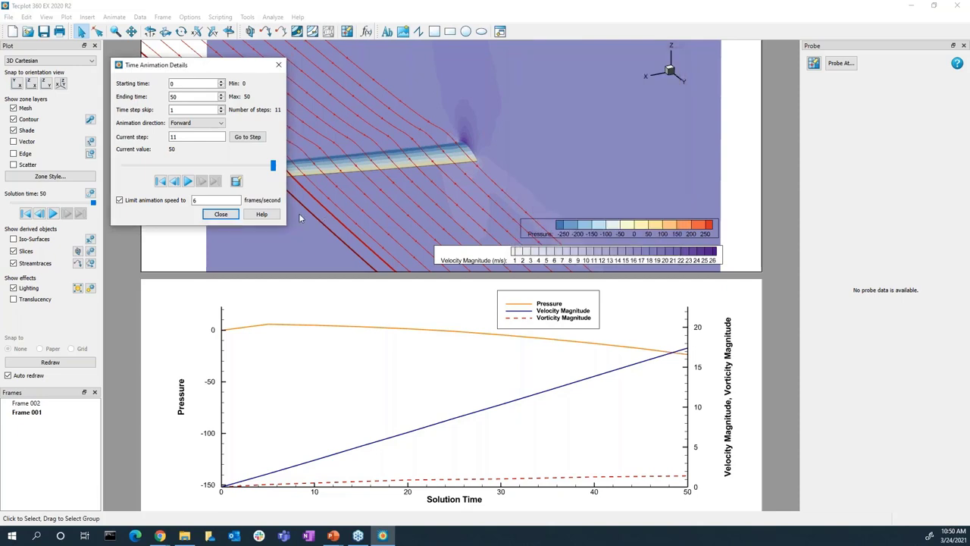
pyautogui.click(221, 214)
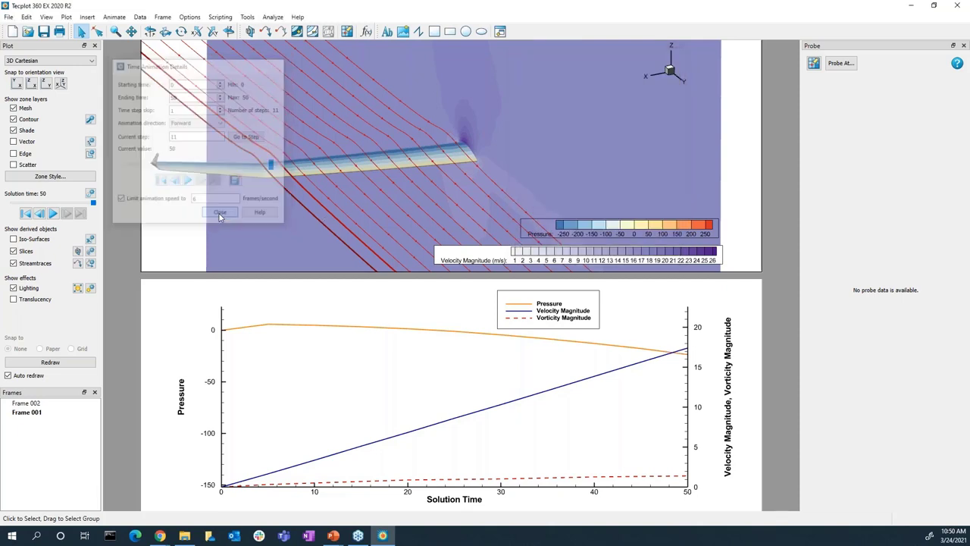
pyautogui.click(197, 288)
pyautogui.click(189, 244)
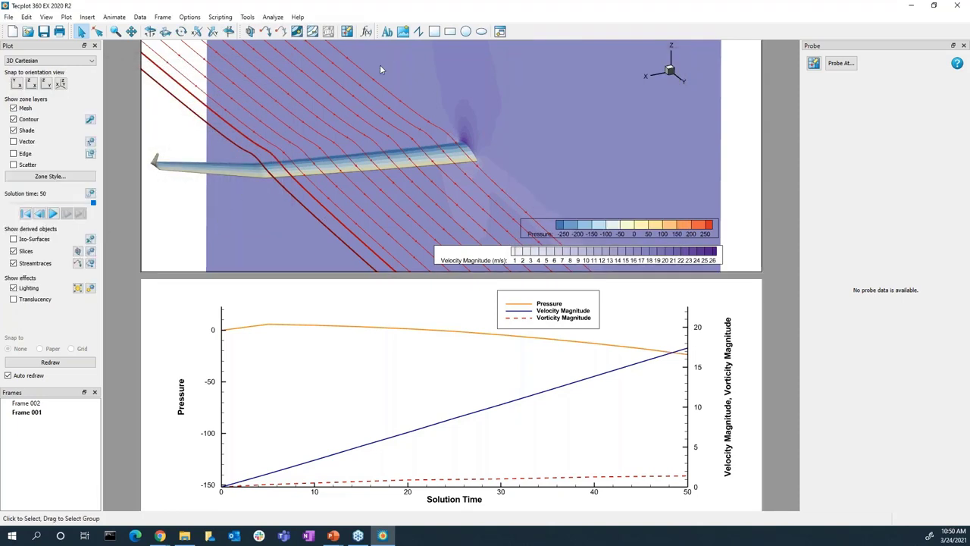
pyautogui.click(387, 31)
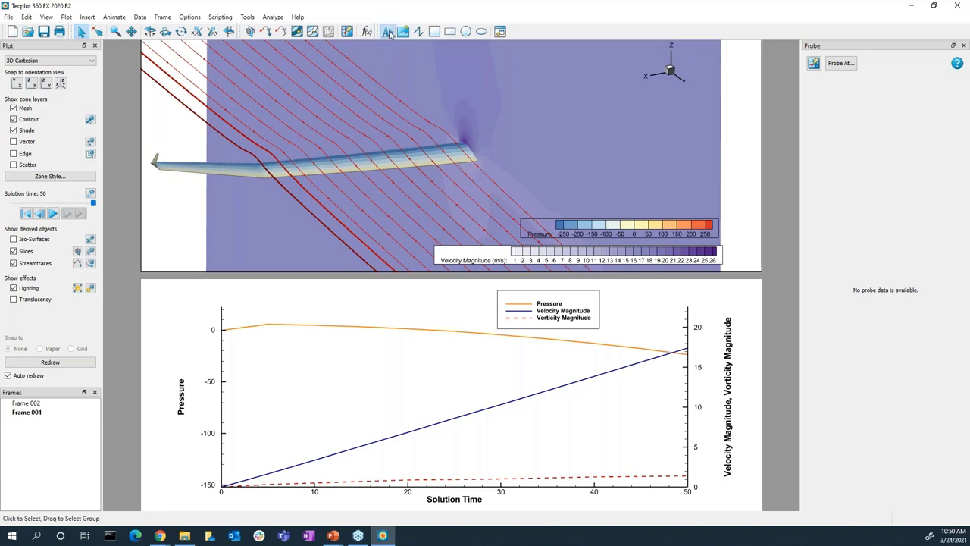
pyautogui.click(418, 60)
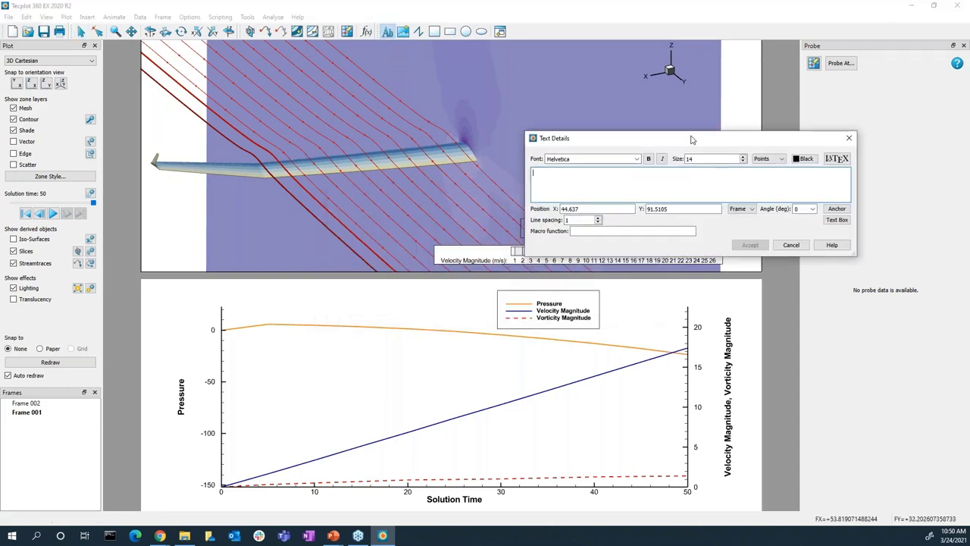
pyautogui.click(590, 178)
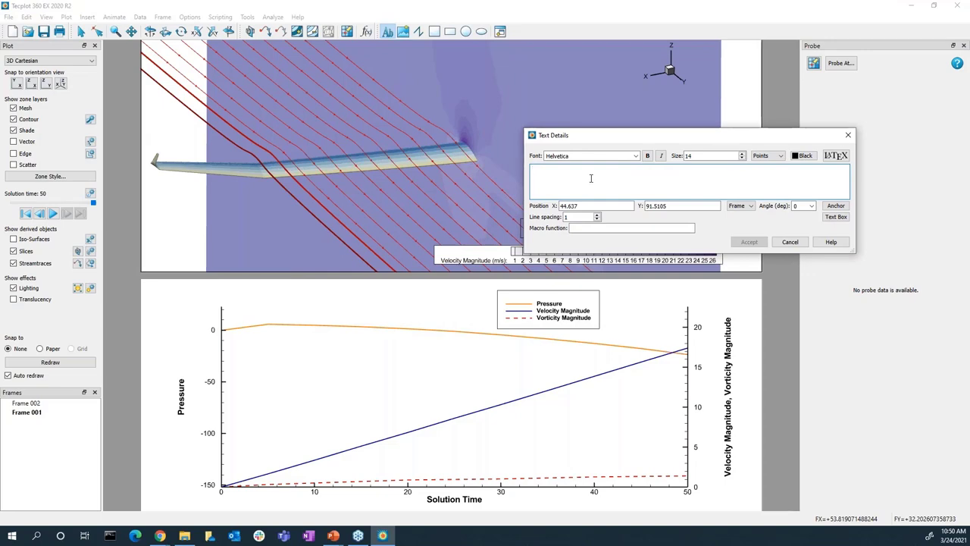
pyautogui.click(838, 157)
pyautogui.click(788, 242)
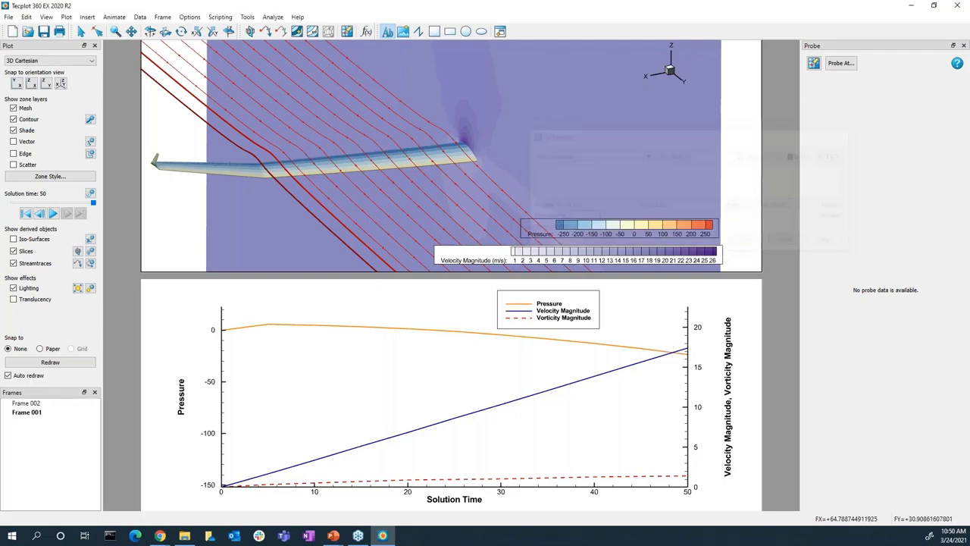
pyautogui.click(81, 31)
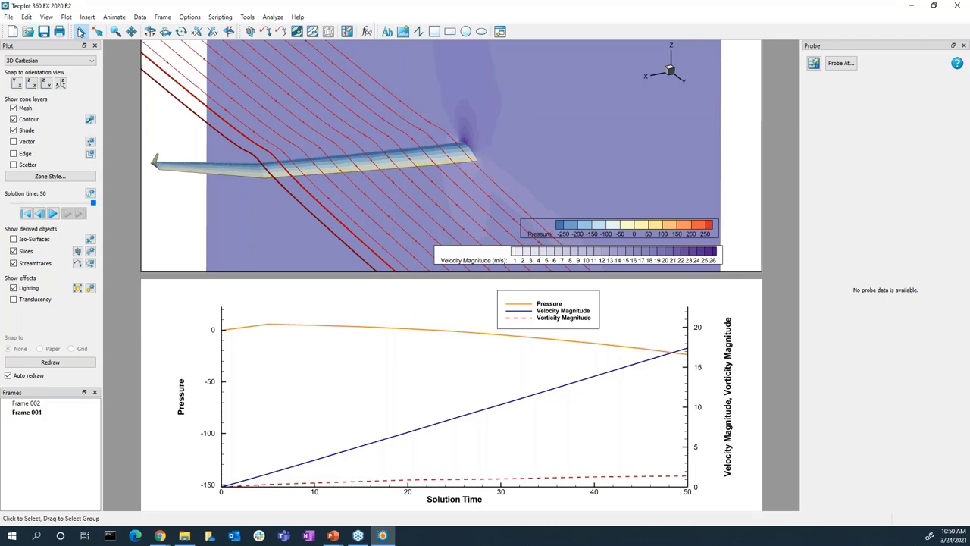
pyautogui.click(215, 351)
pyautogui.doubleClick(181, 389)
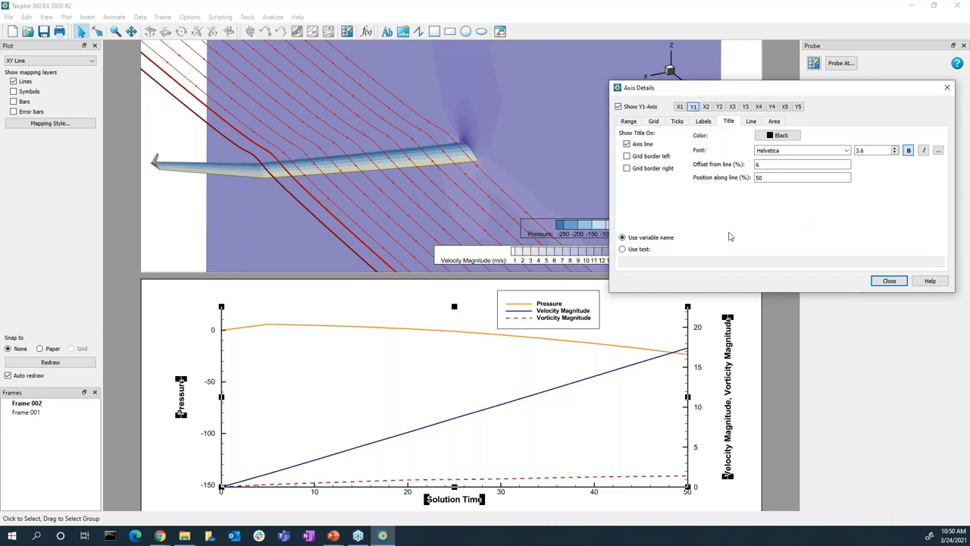
pyautogui.click(643, 250)
pyautogui.click(661, 262)
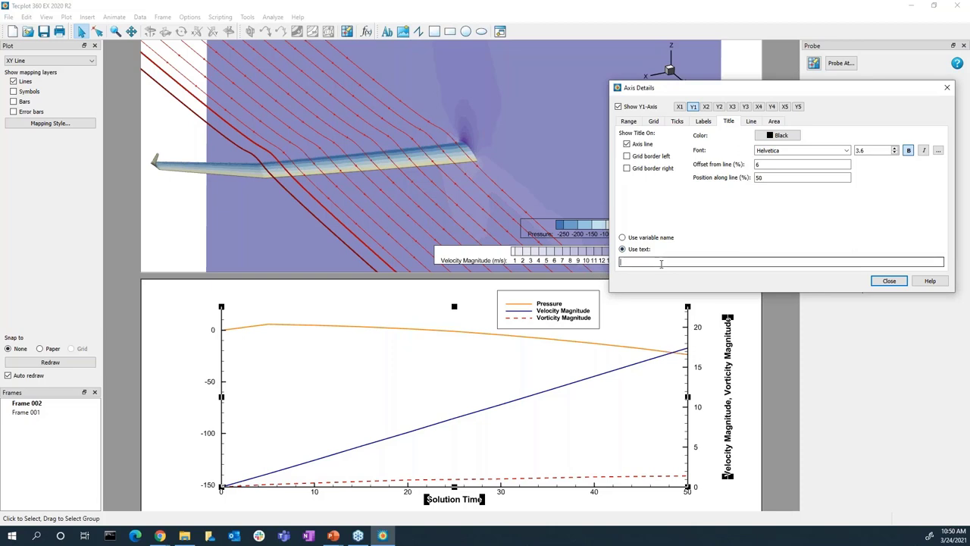
pyautogui.click(652, 239)
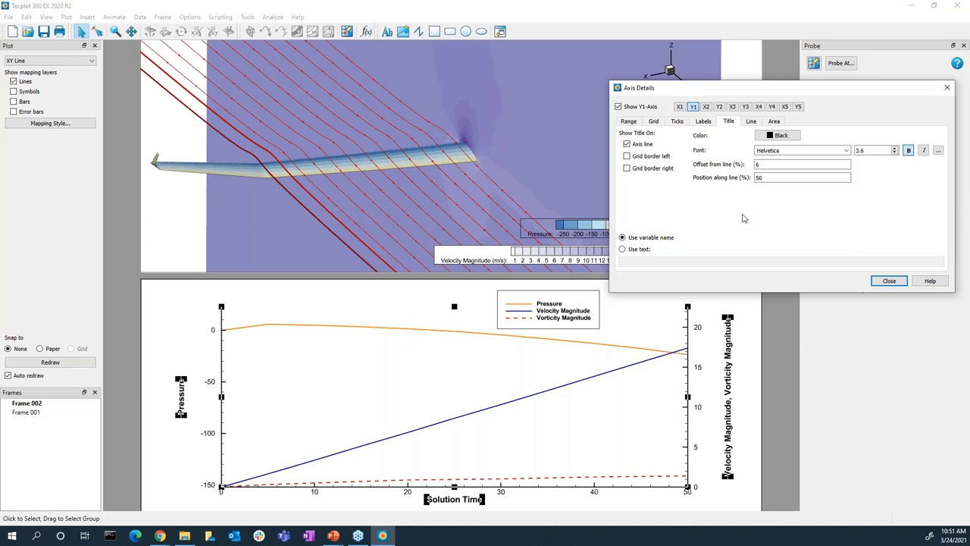
pyautogui.click(883, 282)
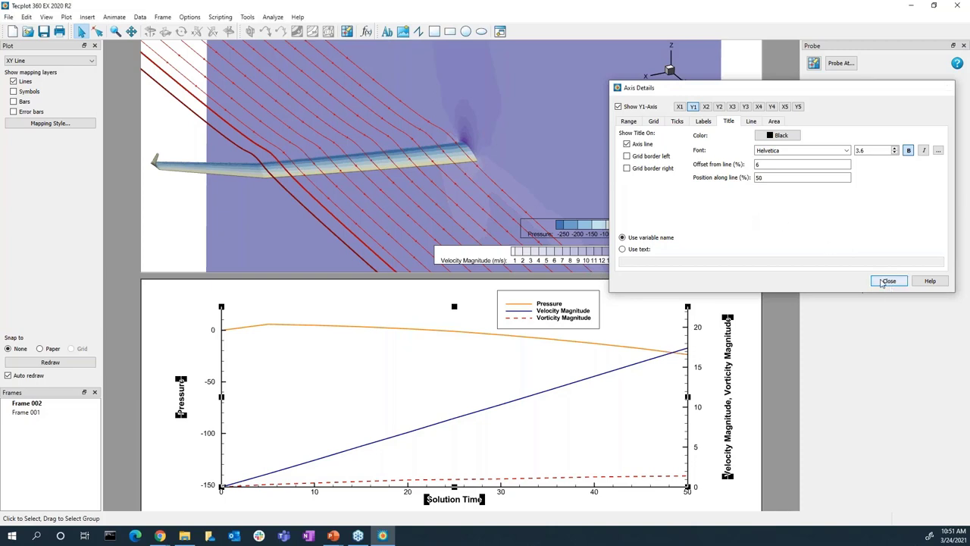
pyautogui.click(144, 247)
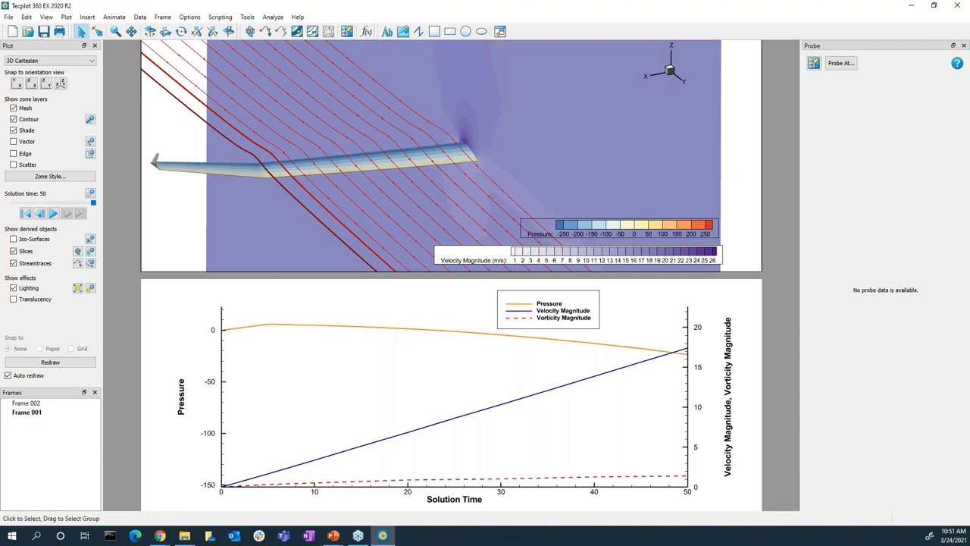
# Show the iso-surface, hide the streamtraces, and rotate the wing to an oblique view.
pyautogui.moveTo(274, 240); pyautogui.dragTo(325, 245, button='right')
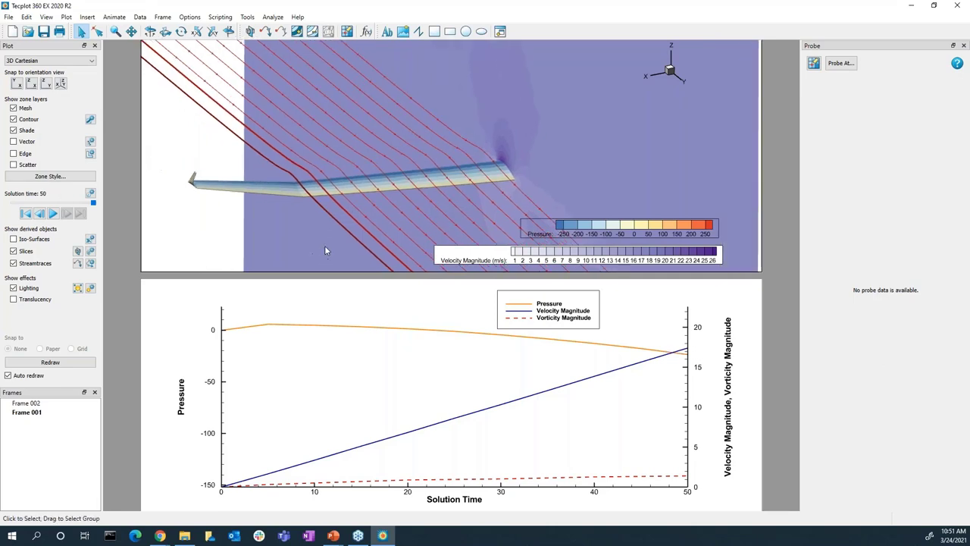
pyautogui.click(30, 239)
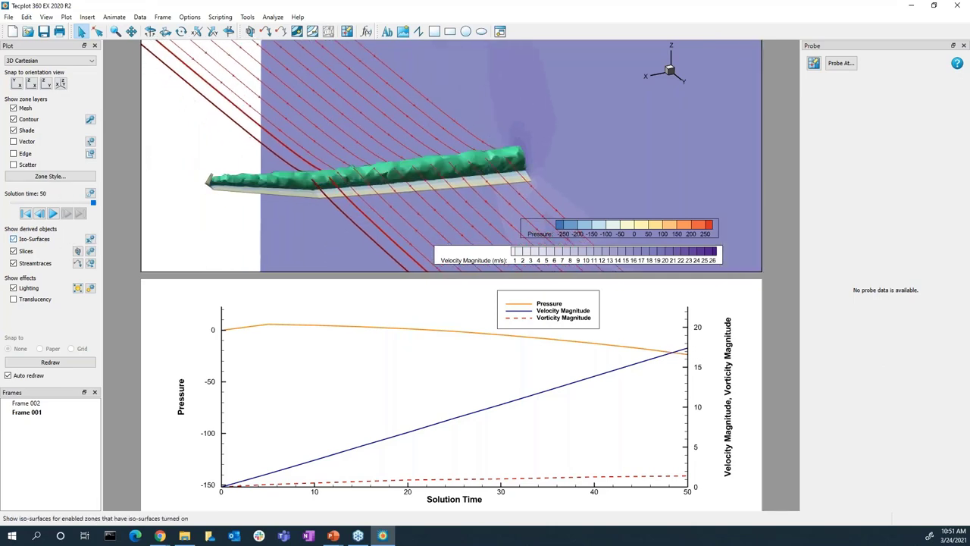
pyautogui.click(31, 264)
pyautogui.click(229, 31)
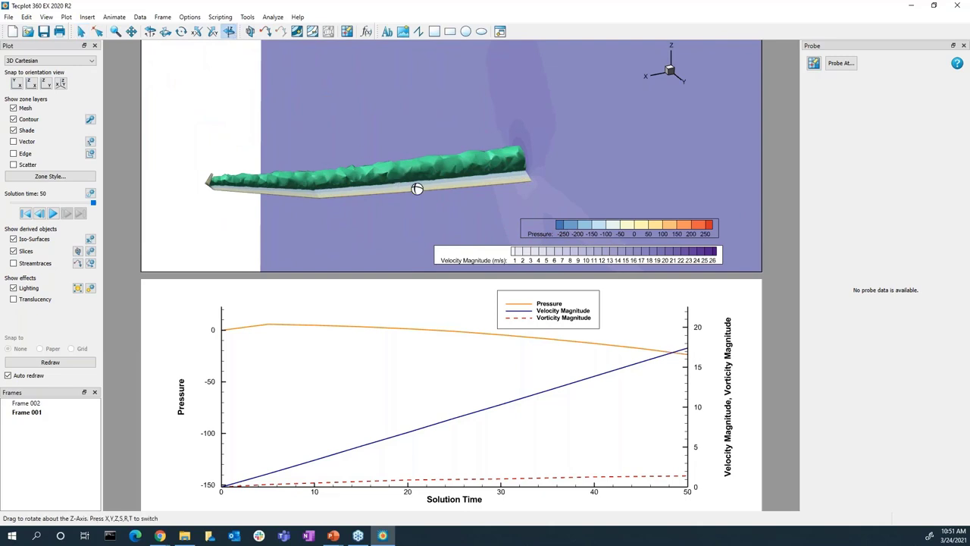
pyautogui.moveTo(417, 189); pyautogui.dragTo(411, 160)
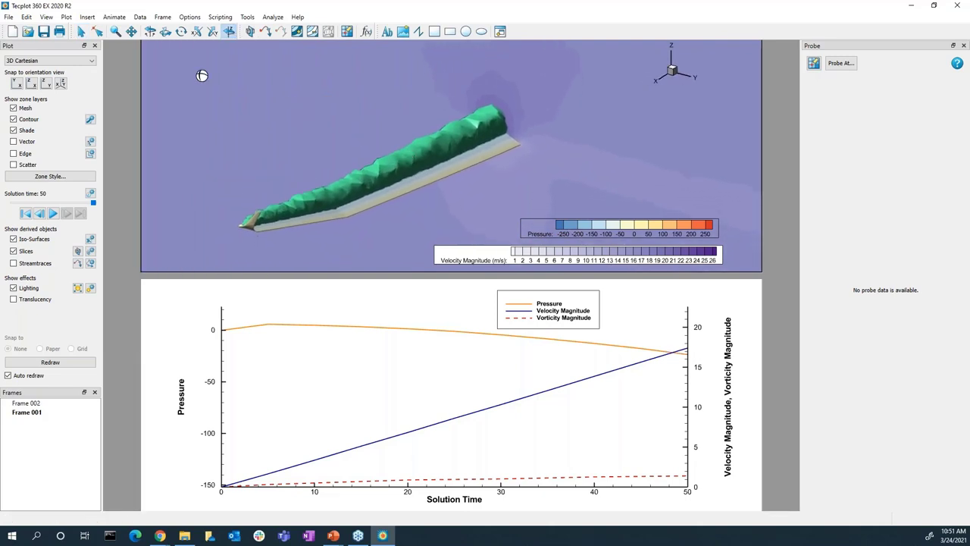
pyautogui.click(82, 31)
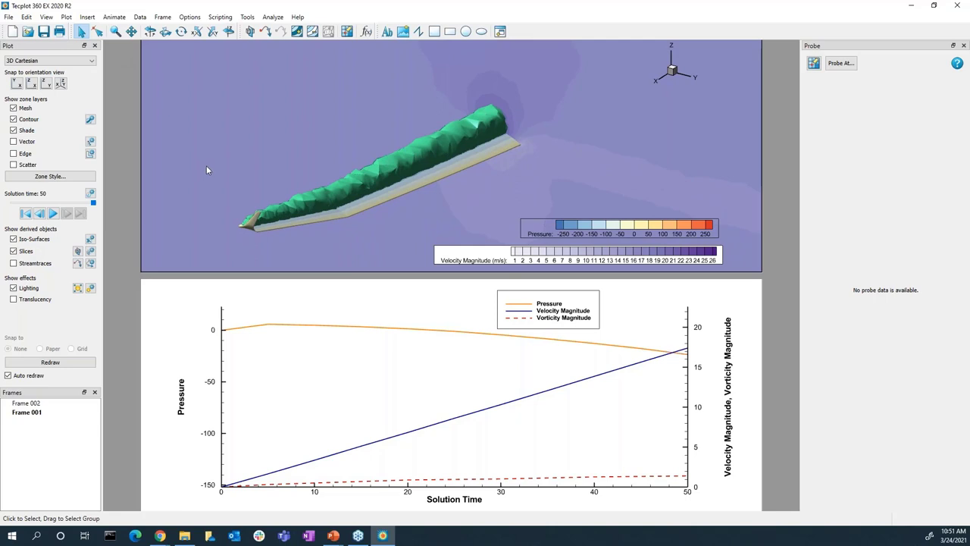
pyautogui.click(66, 16)
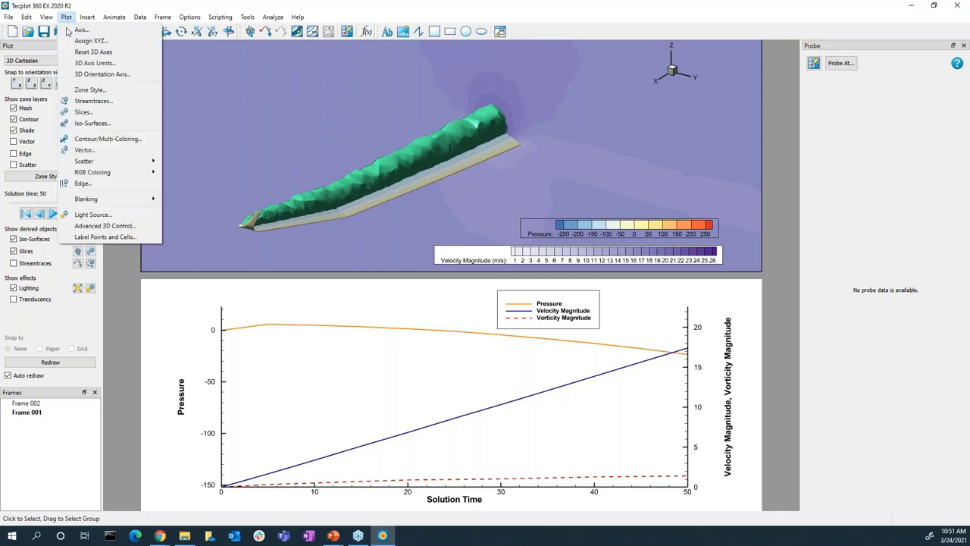
# Open Value Blanking beside the plot and probe the wing to read its coordinates.
pyautogui.moveTo(113, 199)
pyautogui.click(194, 198)
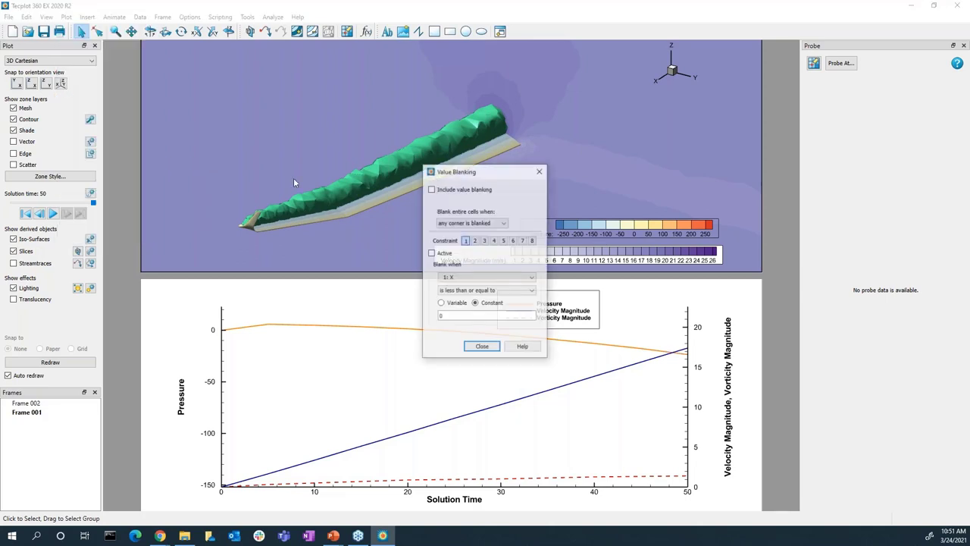
pyautogui.moveTo(478, 172); pyautogui.dragTo(755, 161)
pyautogui.click(813, 63)
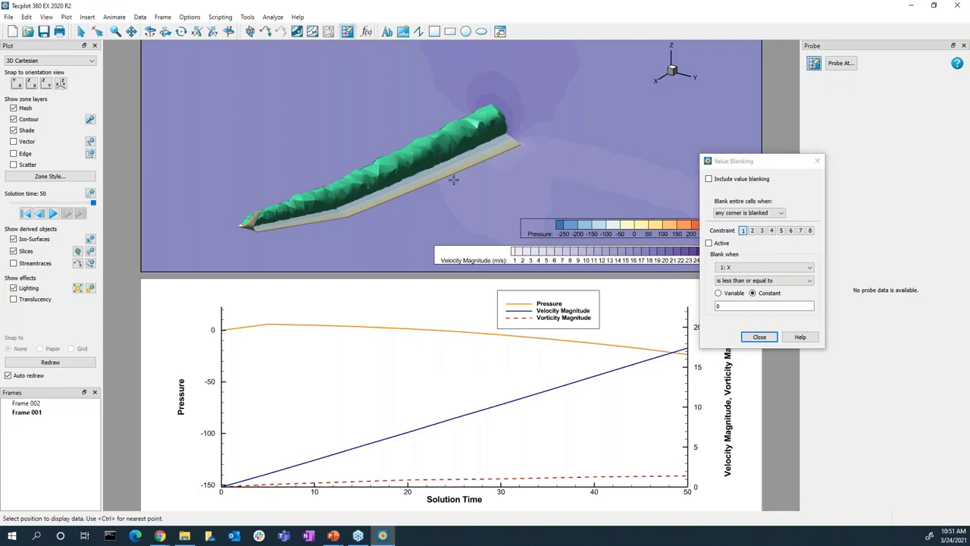
pyautogui.click(368, 203)
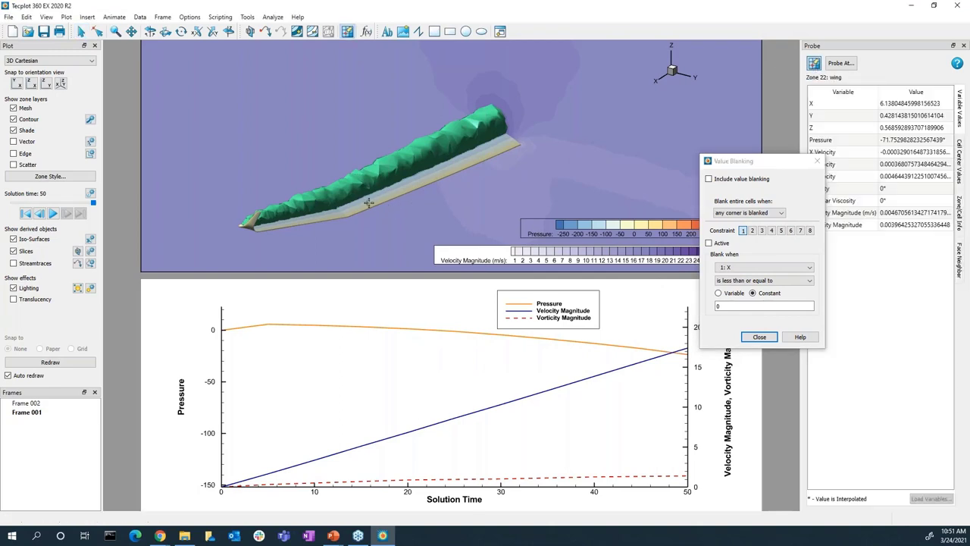
# Activate blanking constraint 1 with X ≤ 3 and include value blanking.
pyautogui.doubleClick(745, 305)
pyautogui.write('1')
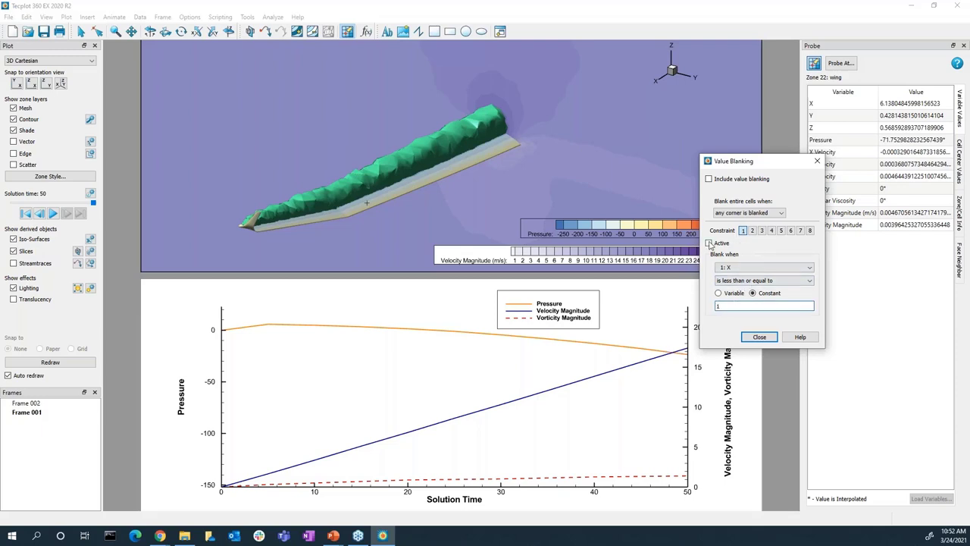
pyautogui.click(709, 242)
pyautogui.click(708, 179)
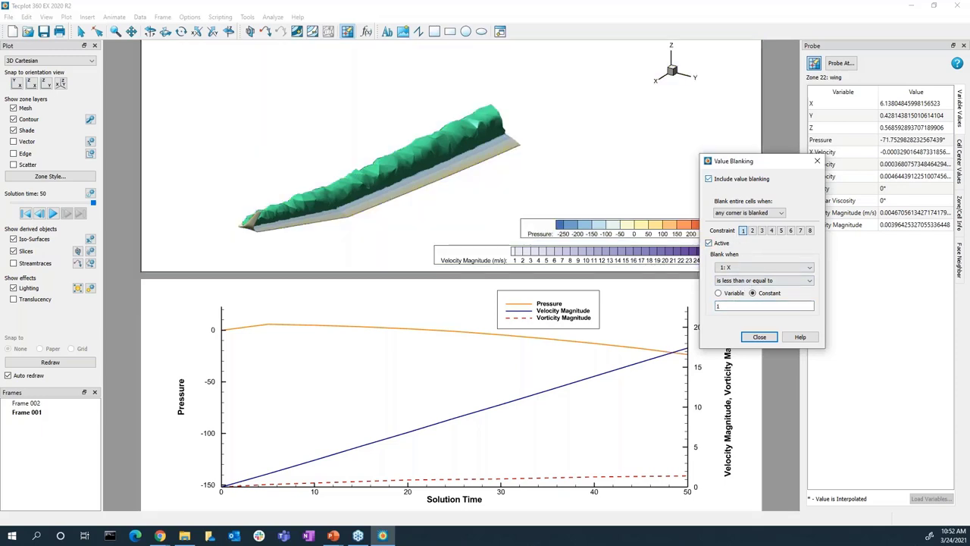
pyautogui.click(753, 306)
pyautogui.write('.2')
pyautogui.press('Return')
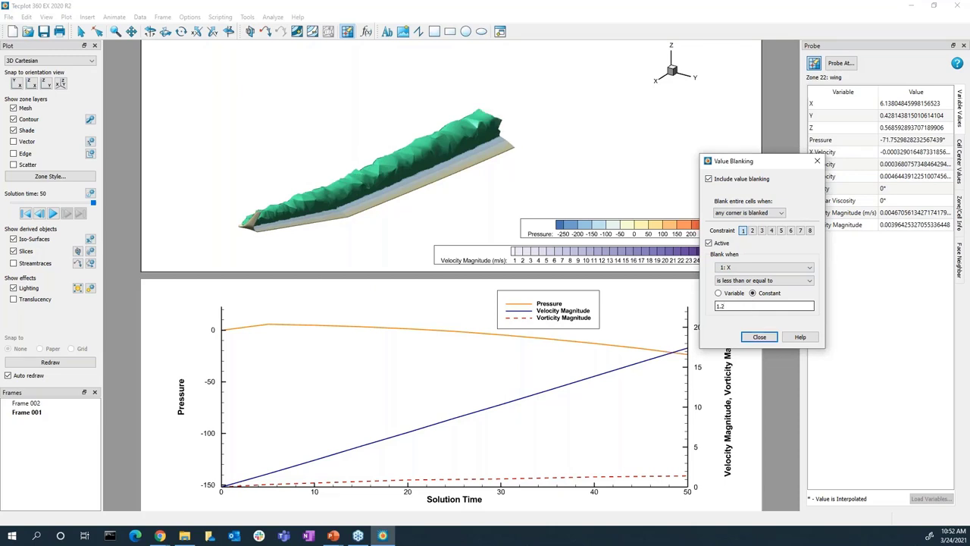
pyautogui.press('Return')
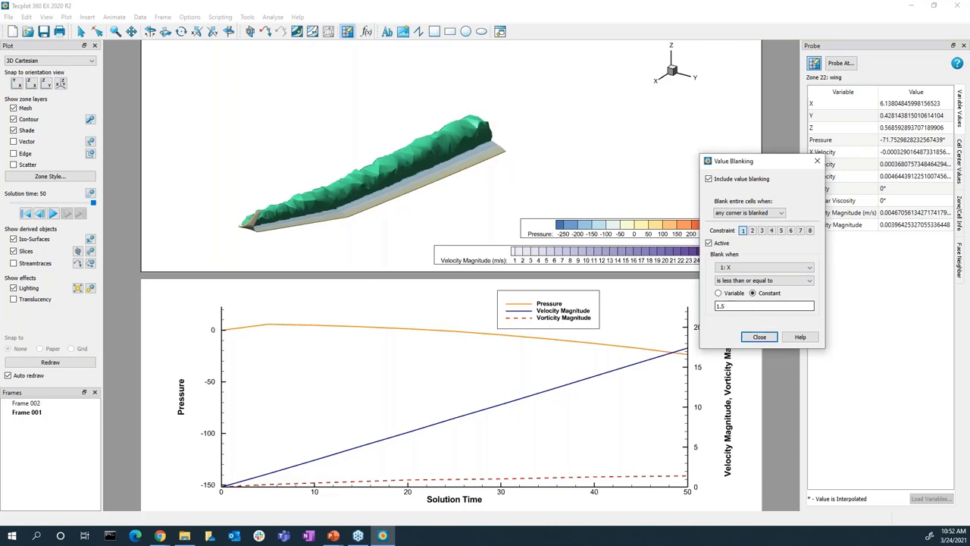
pyautogui.hotkey('ctrl', 'a')
pyautogui.write('3')
pyautogui.press('Return')
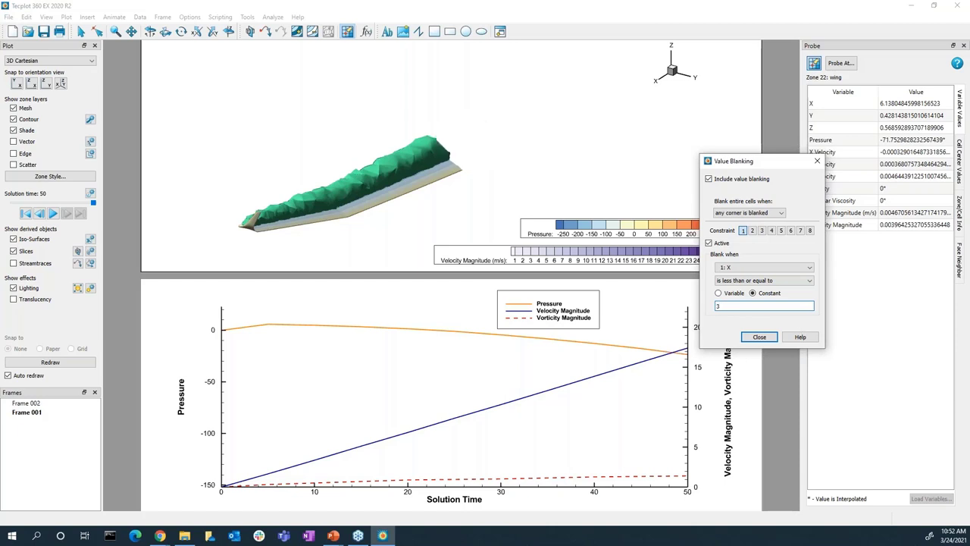
# Toggle value blanking off and on to compare, leaving it enabled.
pyautogui.click(709, 179)
pyautogui.click(709, 179)
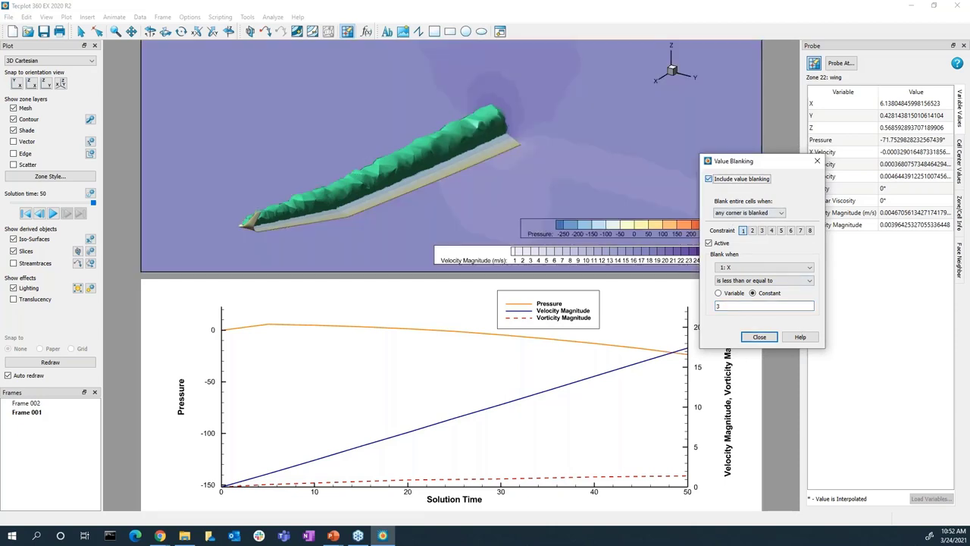
pyautogui.click(709, 179)
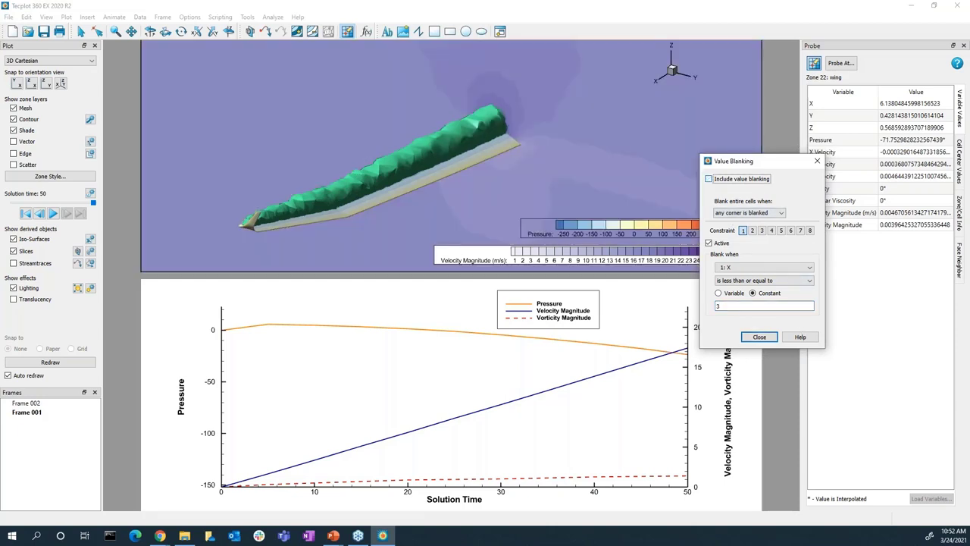
pyautogui.click(81, 31)
pyautogui.click(708, 179)
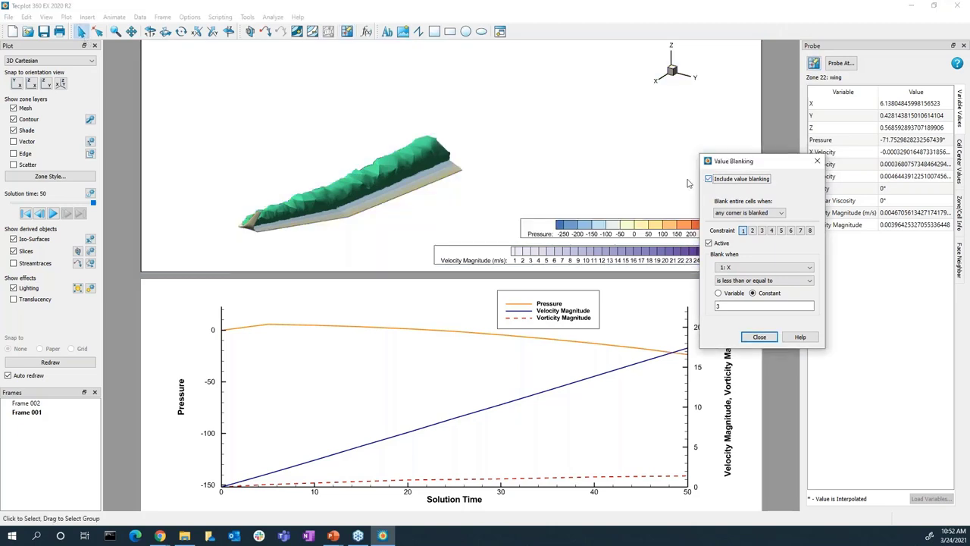
pyautogui.click(90, 239)
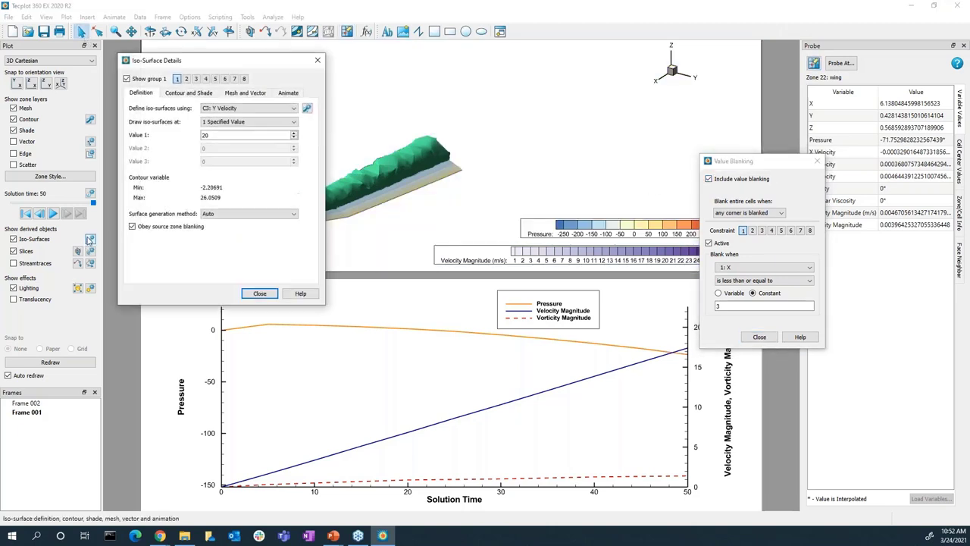
# Close the iso-surface details and Extract menu, then turn off and close Value Blanking.
pyautogui.click(317, 61)
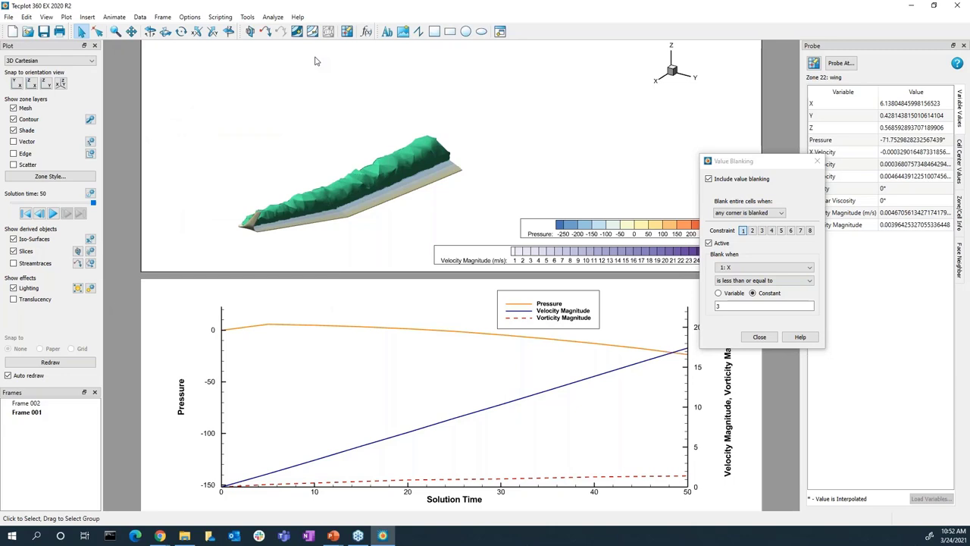
pyautogui.click(140, 17)
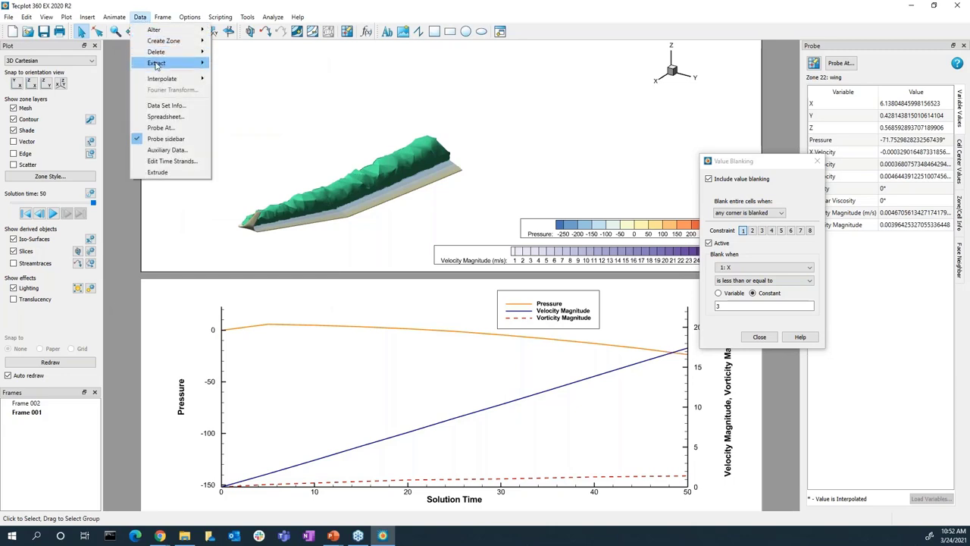
pyautogui.moveTo(157, 69)
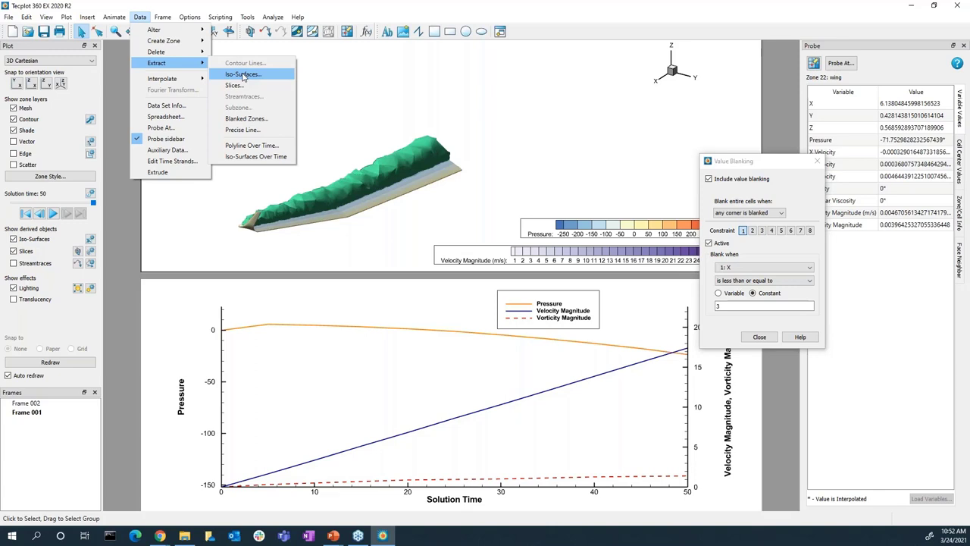
pyautogui.click(398, 16)
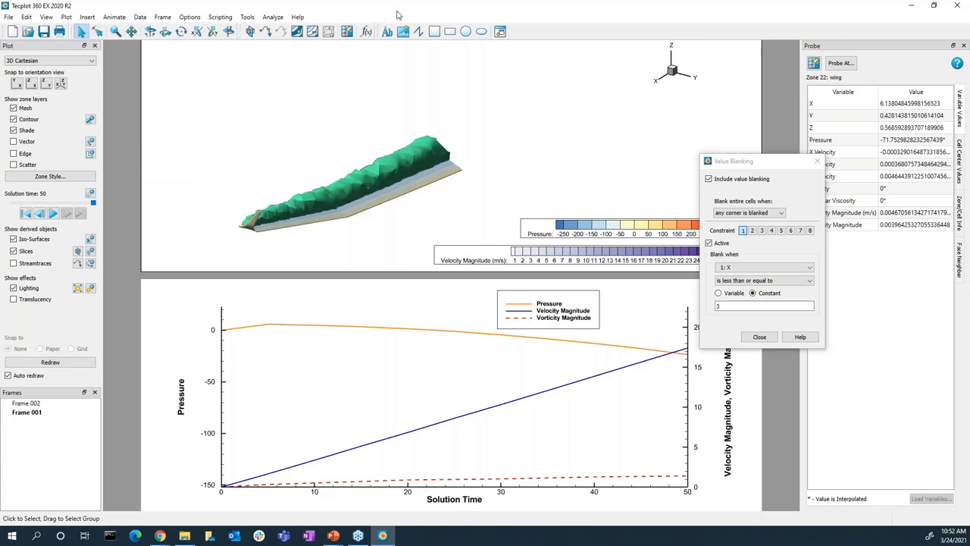
pyautogui.click(708, 178)
pyautogui.click(759, 337)
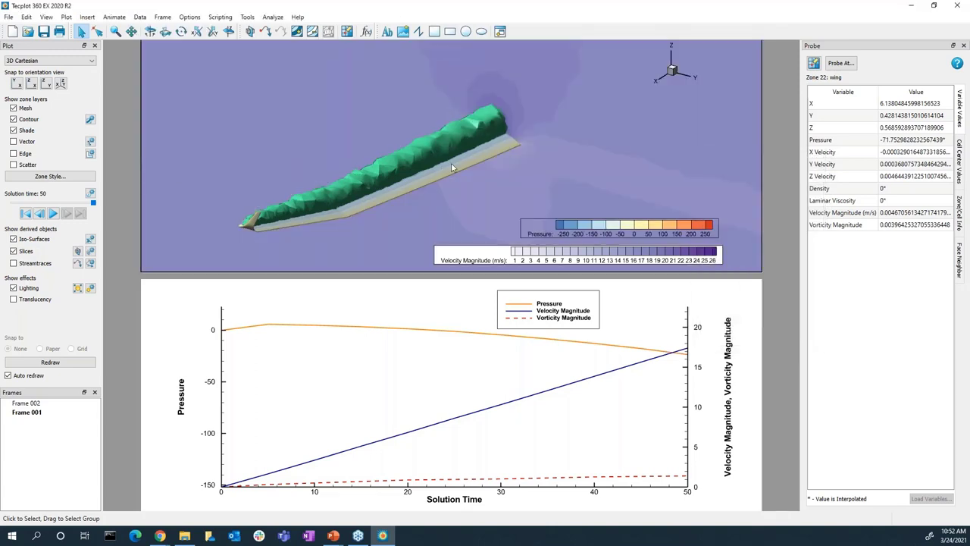
pyautogui.moveTo(451, 162)
pyautogui.mouseDown(button='right')
pyautogui.moveTo(477, 162)
pyautogui.moveTo(456, 157)
pyautogui.mouseUp(button='right')
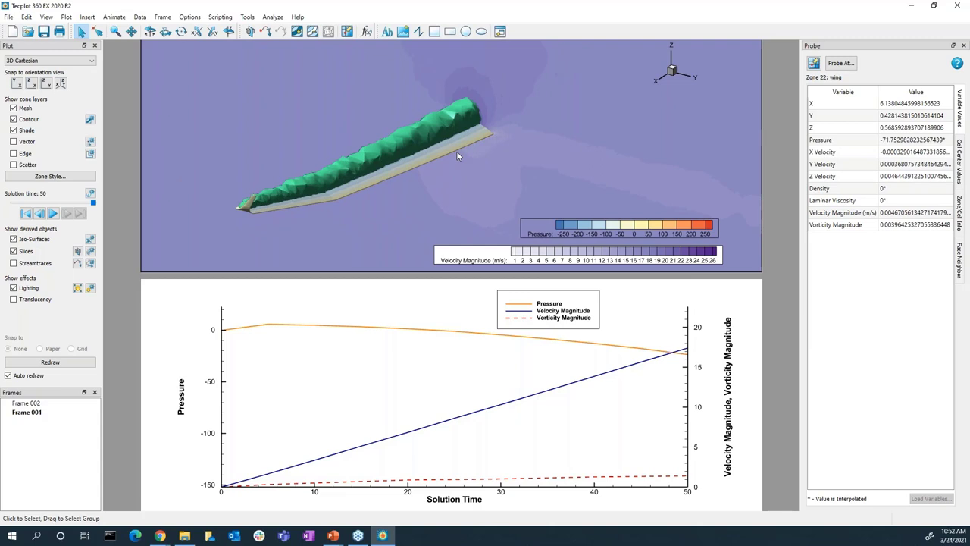
# Give the Pressure legend a filled white box, then rotate the wing to a new angle.
pyautogui.doubleClick(618, 235)
pyautogui.click(803, 223)
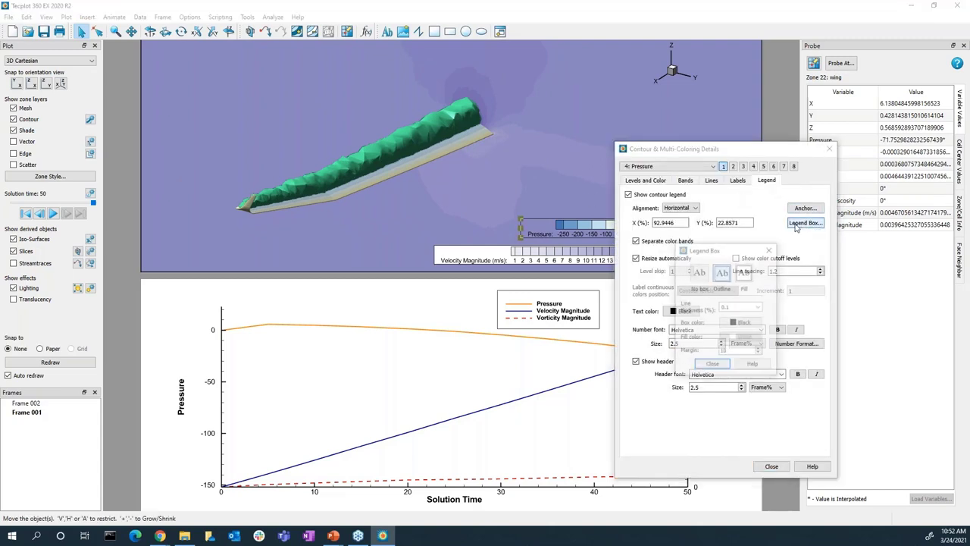
pyautogui.click(745, 272)
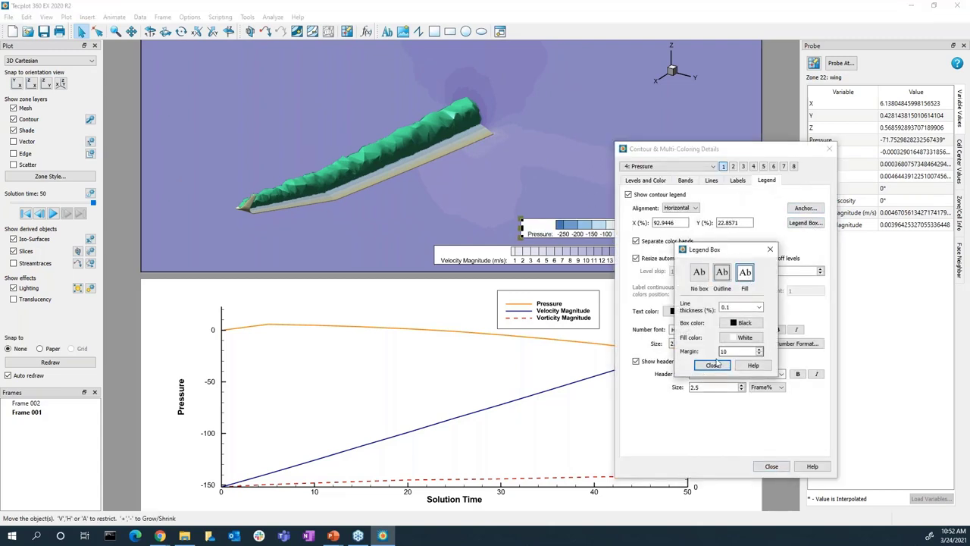
pyautogui.click(714, 365)
pyautogui.click(771, 467)
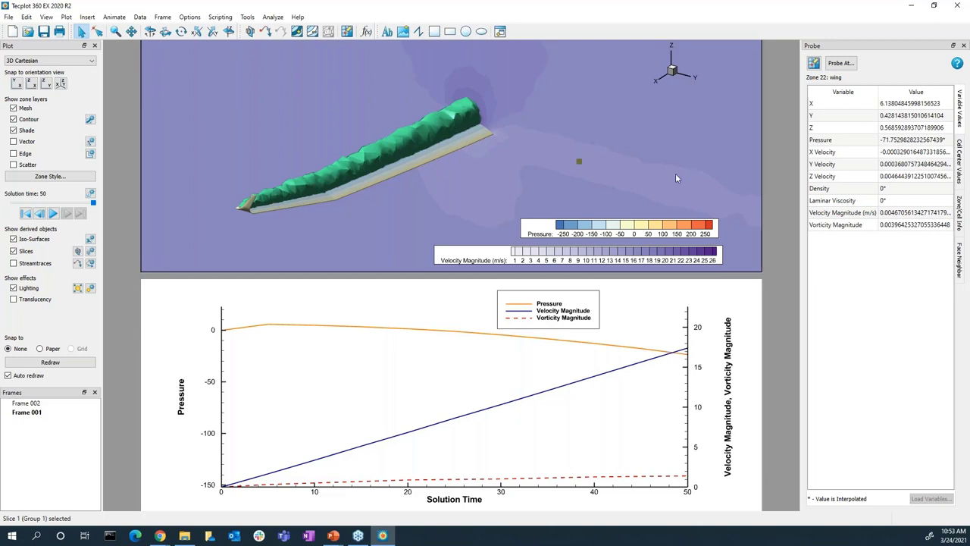
pyautogui.click(781, 220)
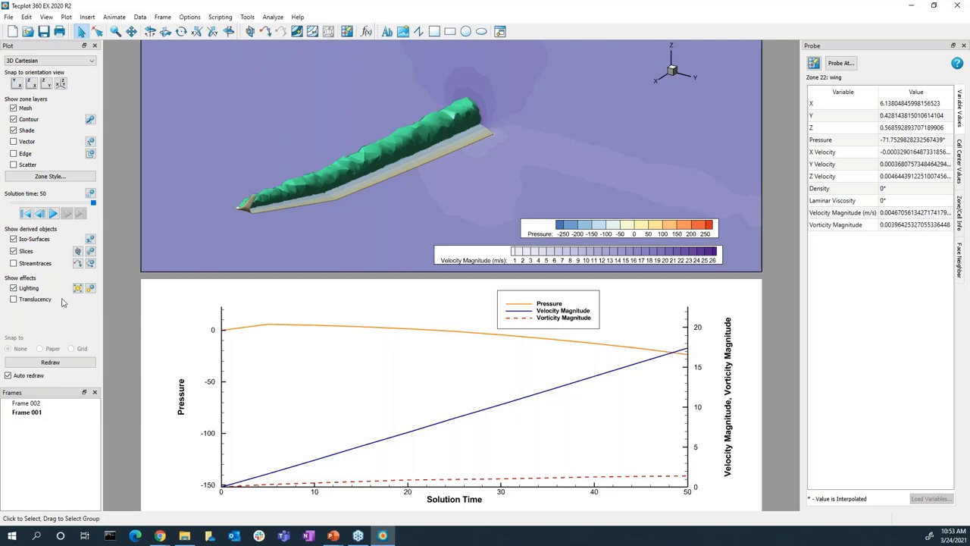
pyautogui.moveTo(309, 125); pyautogui.dragTo(197, 112, button='middle')
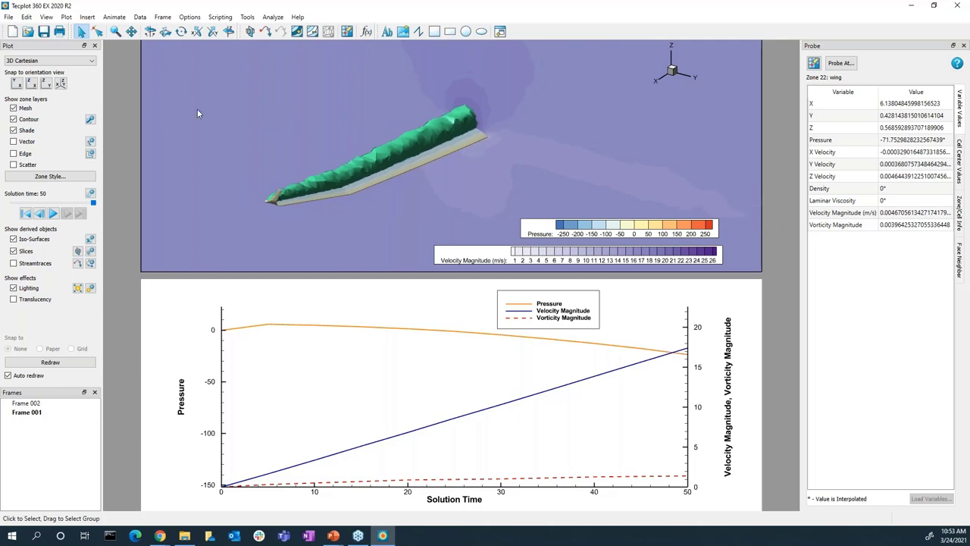
# Open the Contour Levels and Color settings for group 2, Velocity Magnitude.
pyautogui.click(90, 119)
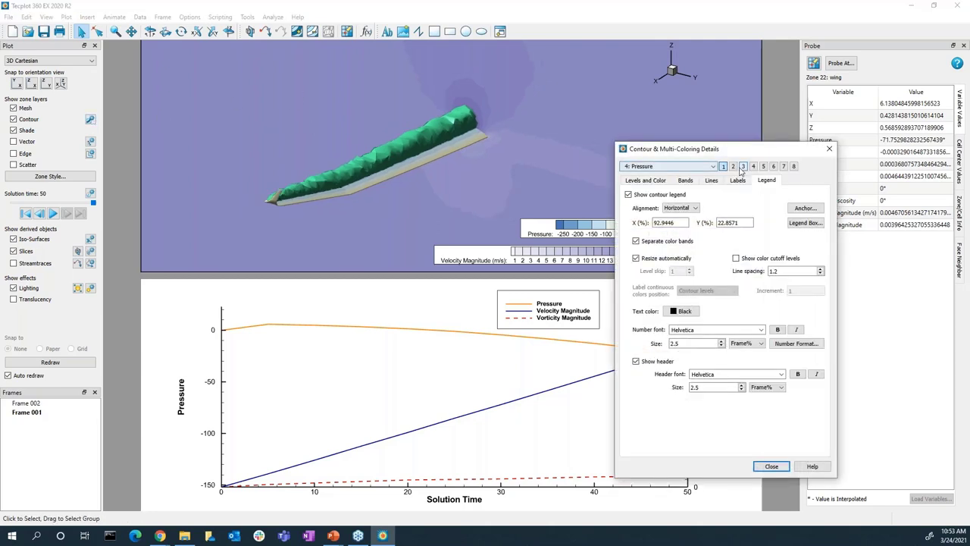
pyautogui.moveTo(745, 144); pyautogui.dragTo(754, 105)
pyautogui.click(670, 143)
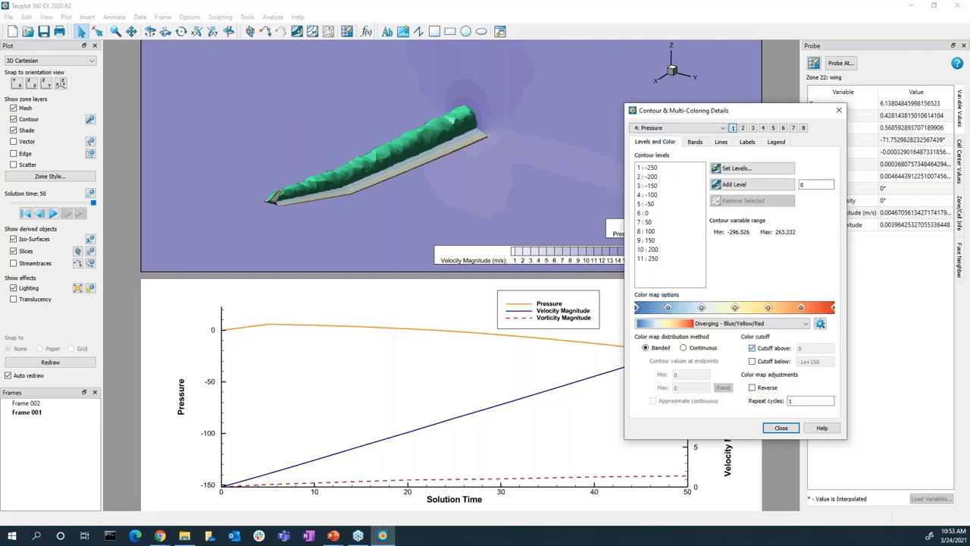
pyautogui.click(743, 127)
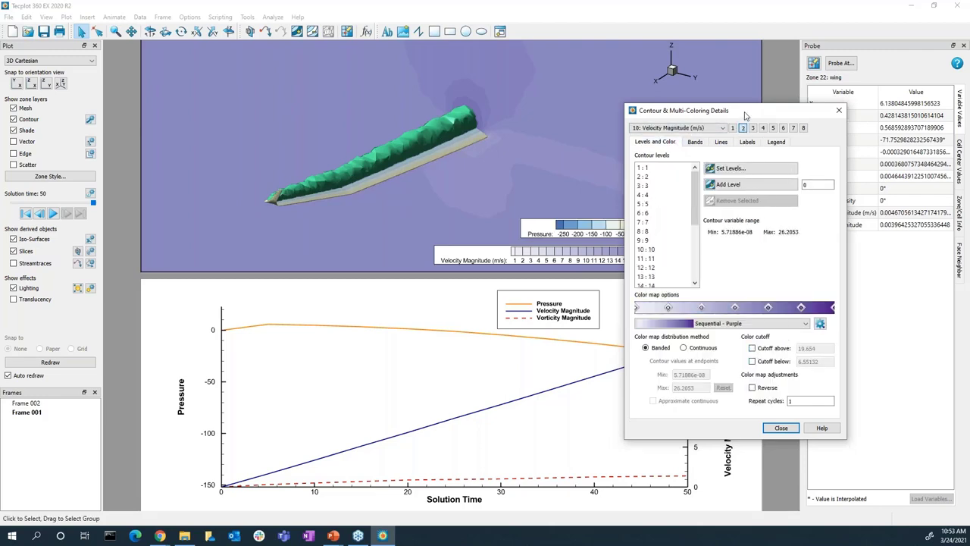
pyautogui.moveTo(749, 114); pyautogui.dragTo(851, 90)
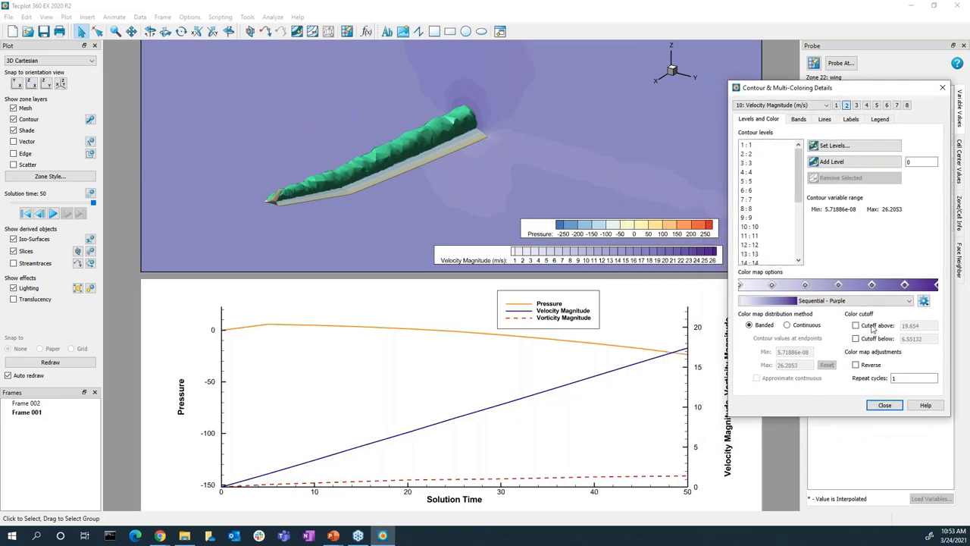
# Toggle the upper colour cutoff off and set a lower cutoff of 10.
pyautogui.click(869, 325)
pyautogui.click(855, 325)
pyautogui.click(856, 338)
pyautogui.click(926, 338)
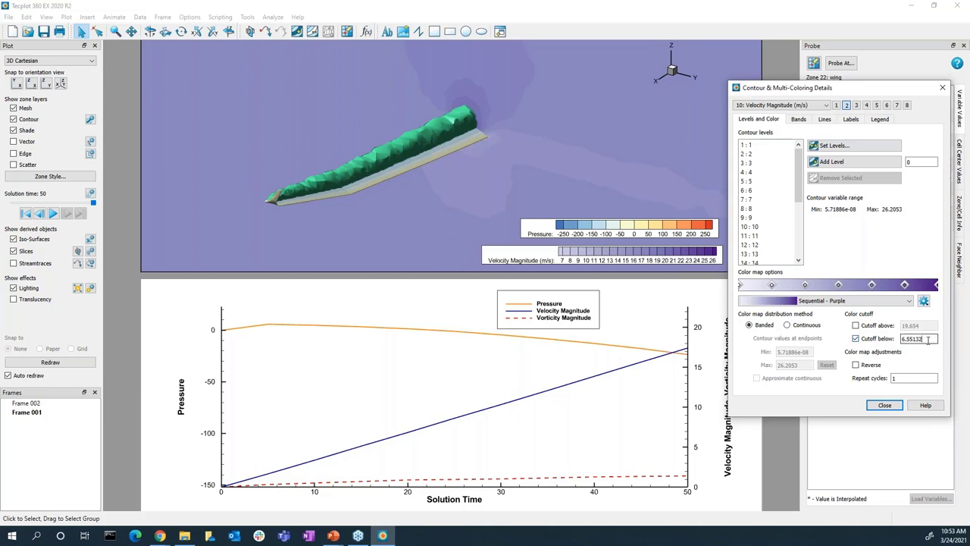
pyautogui.moveTo(933, 339); pyautogui.dragTo(882, 341)
pyautogui.write('10')
pyautogui.press('Return')
# Try lower cutoff values of 20 and then 15.
pyautogui.doubleClick(919, 341)
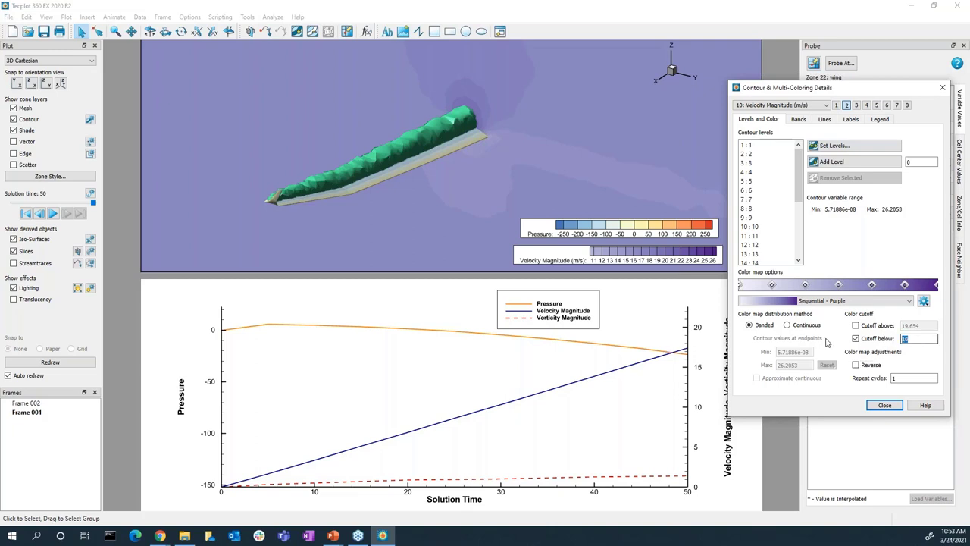
pyautogui.write('20')
pyautogui.press('Return')
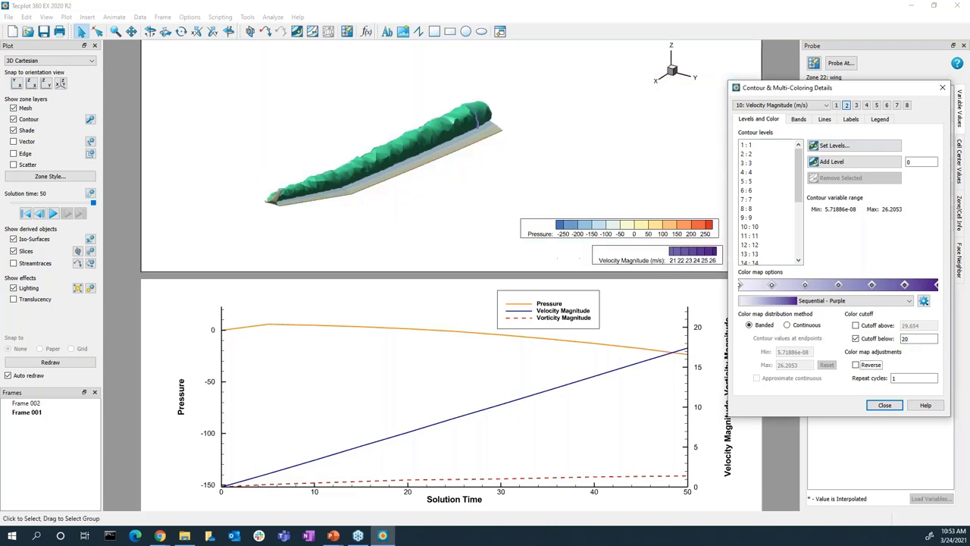
pyautogui.doubleClick(918, 338)
pyautogui.write('15')
pyautogui.press('Return')
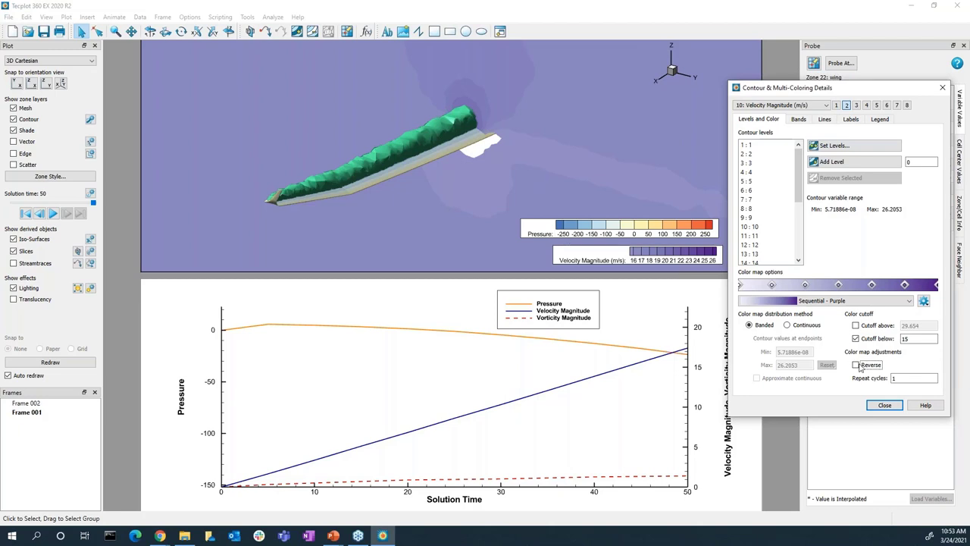
# Enable an upper velocity colour cutoff, setting it to 20 and then 18.
pyautogui.click(856, 325)
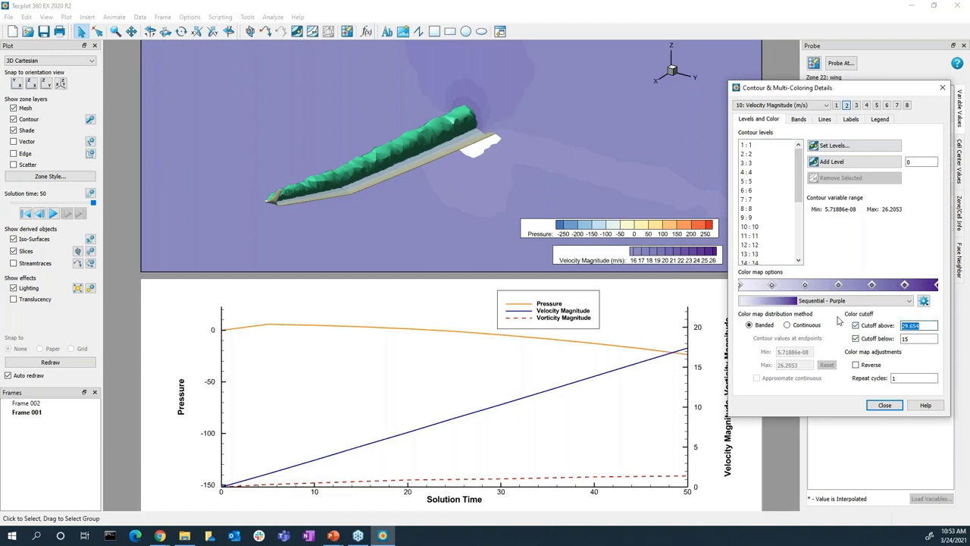
pyautogui.write('22')
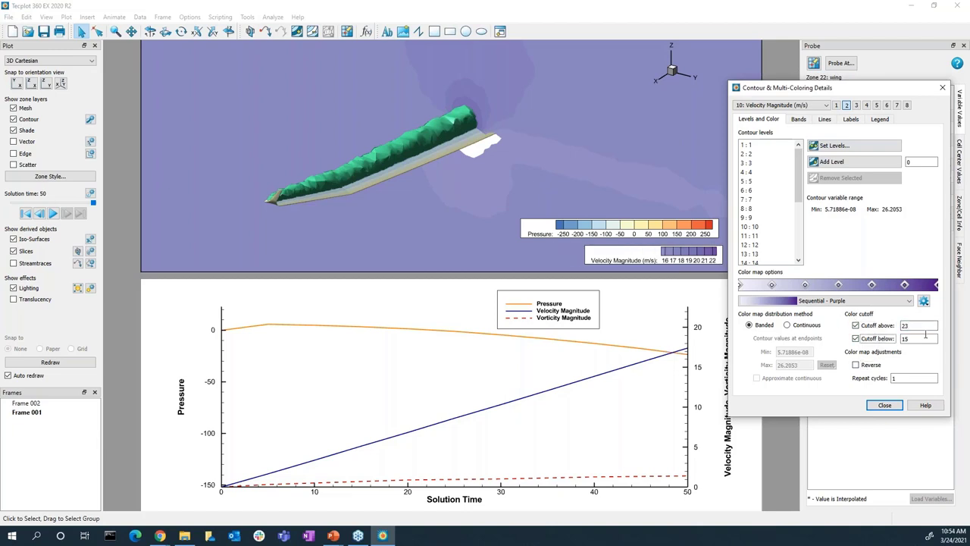
pyautogui.write('20')
pyautogui.press('Return')
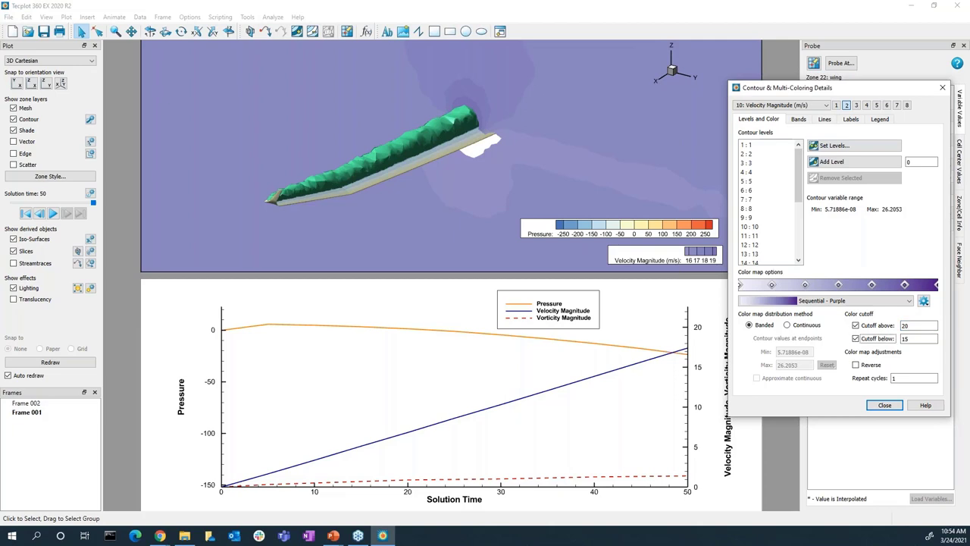
pyautogui.doubleClick(930, 325)
pyautogui.write('18')
pyautogui.press('Return')
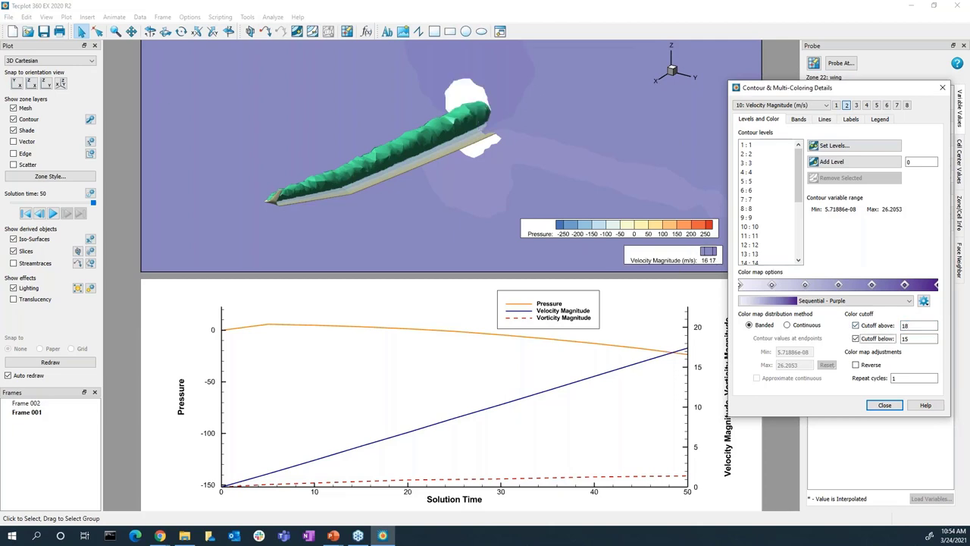
pyautogui.click(453, 152)
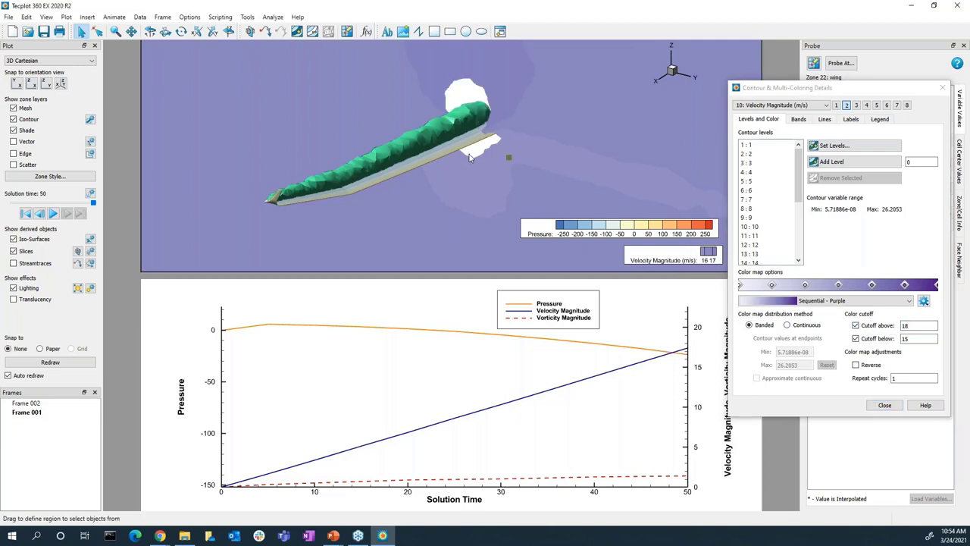
pyautogui.click(196, 212)
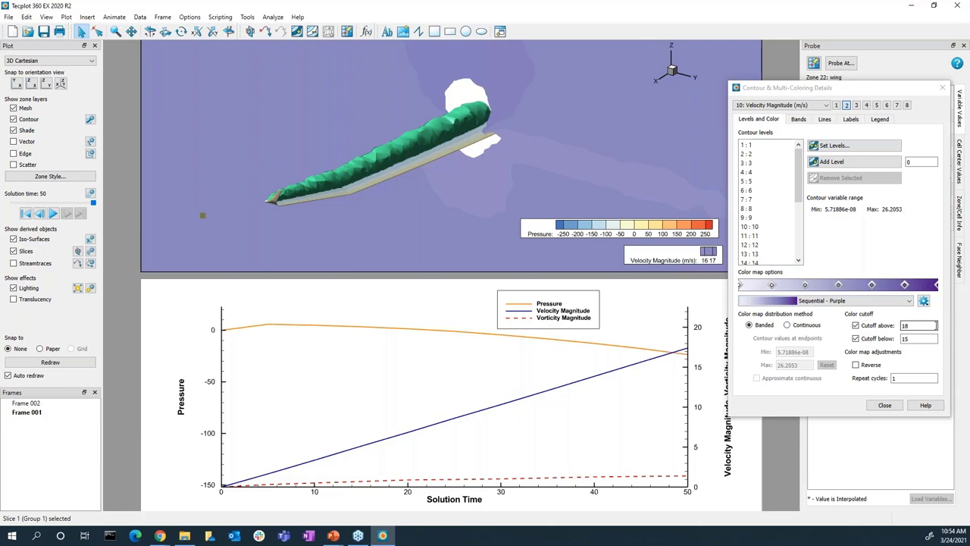
# Try an upper cutoff of 15 and a lower cutoff of 18, then uncheck both cutoffs.
pyautogui.click(853, 323)
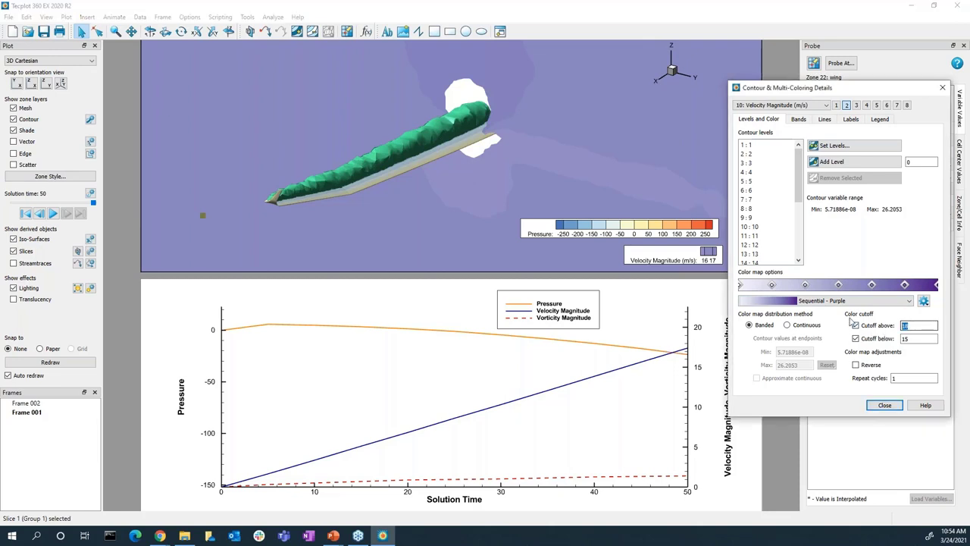
pyautogui.write('15')
pyautogui.press('Tab')
pyautogui.write('1')
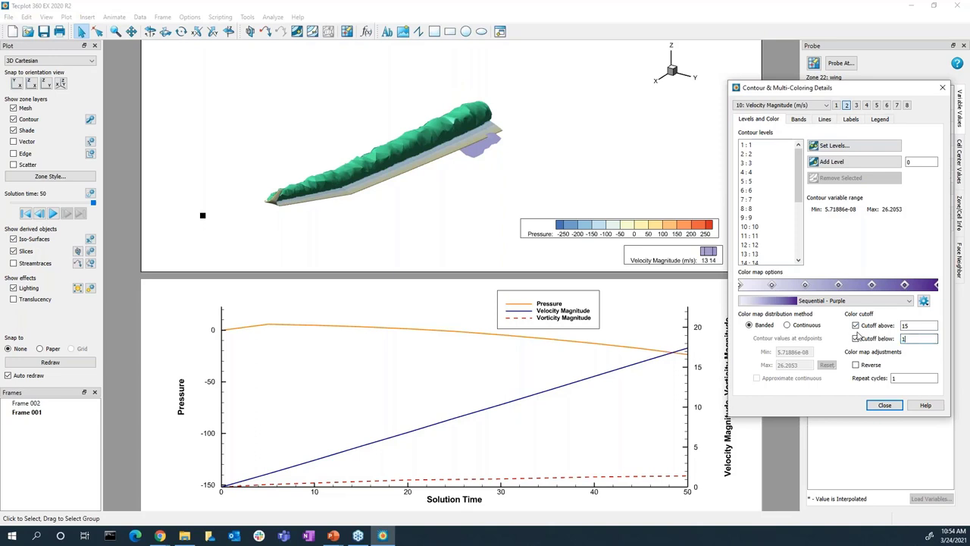
pyautogui.write('8')
pyautogui.press('Tab')
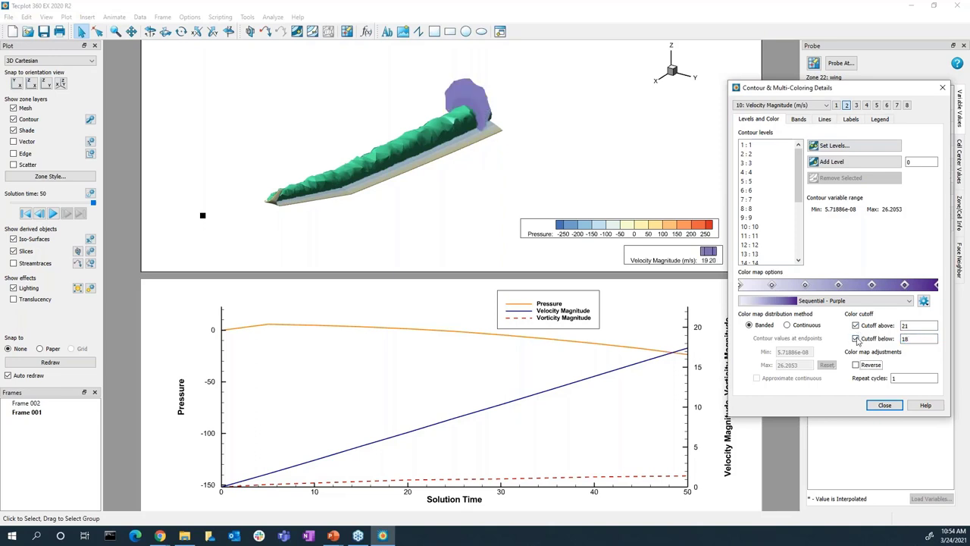
pyautogui.click(523, 171)
pyautogui.scroll(3, 496, 155)
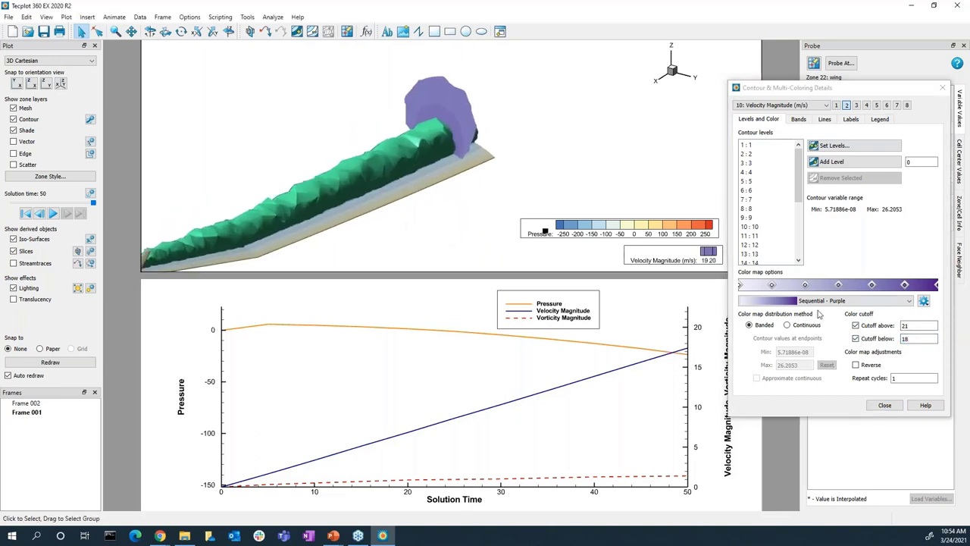
pyautogui.click(633, 145)
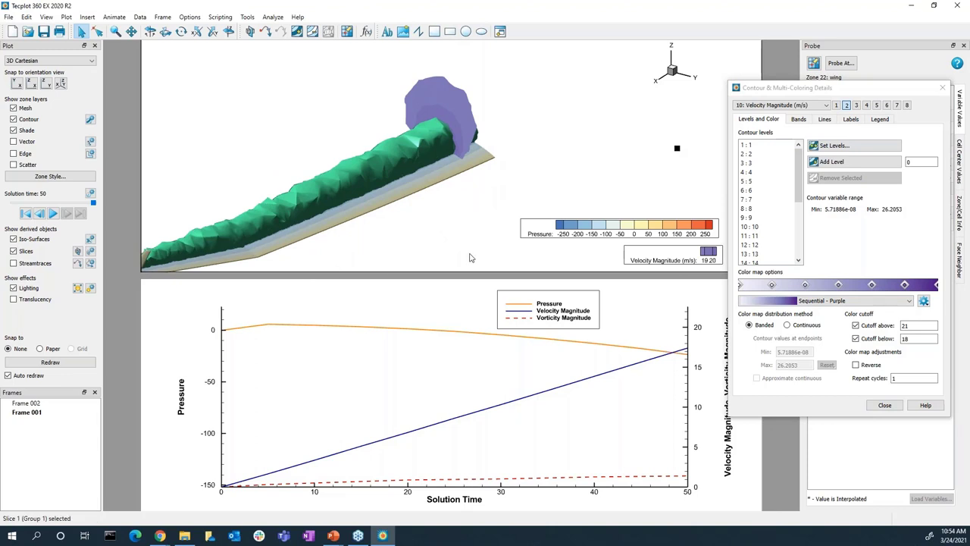
pyautogui.click(907, 341)
pyautogui.click(912, 355)
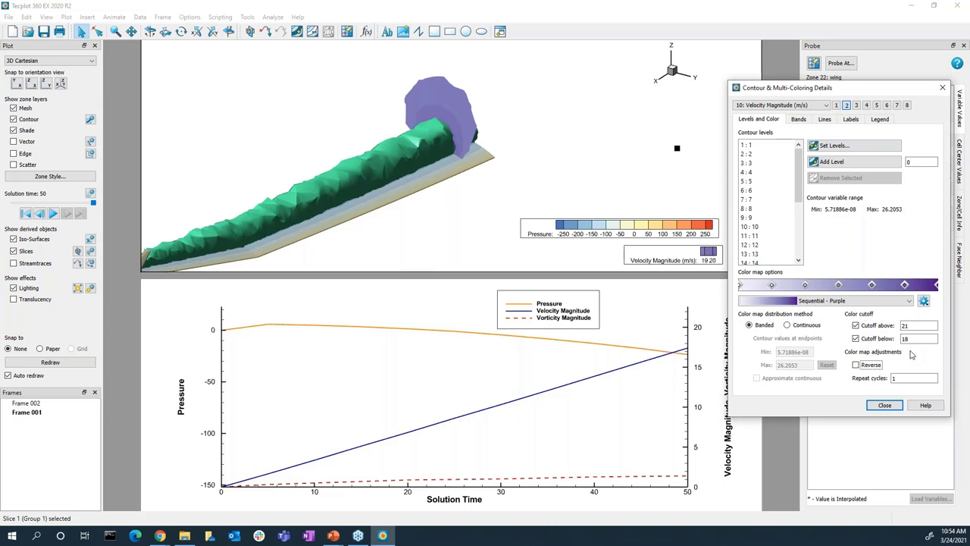
pyautogui.click(856, 325)
pyautogui.click(855, 338)
# Show slice group 2, hide slice group 1, and turn off translucency on the pressure slice.
pyautogui.click(884, 406)
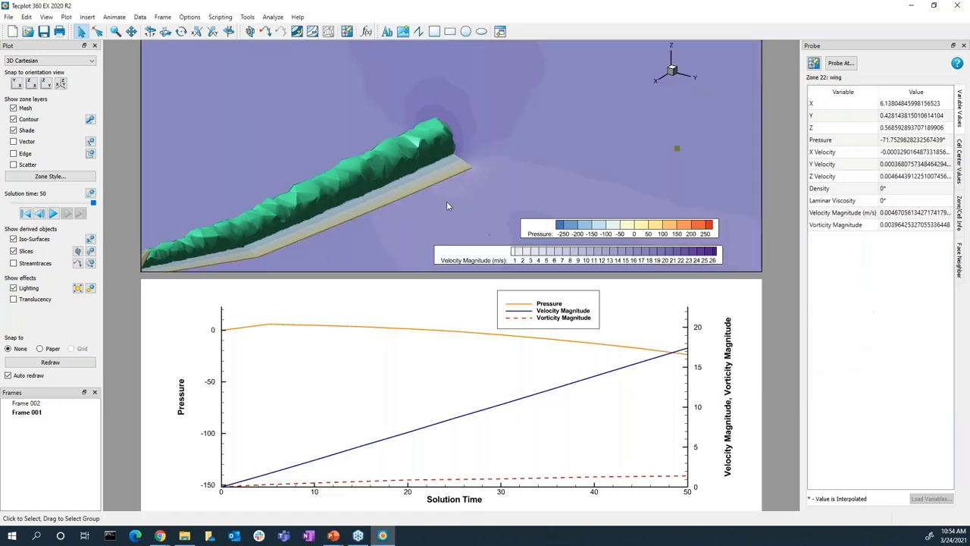
pyautogui.moveTo(447, 201); pyautogui.dragTo(530, 182, button='right')
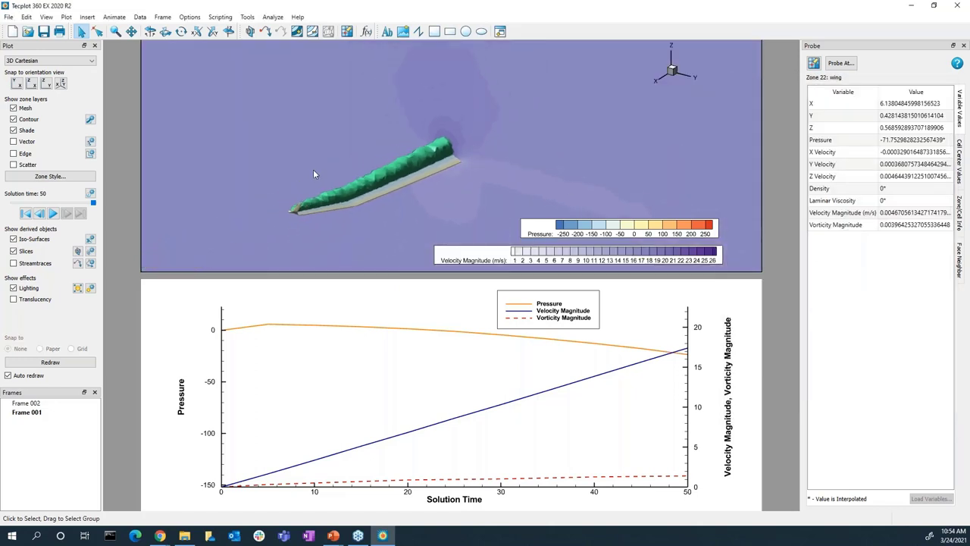
pyautogui.moveTo(313, 169); pyautogui.dragTo(337, 181, button='right')
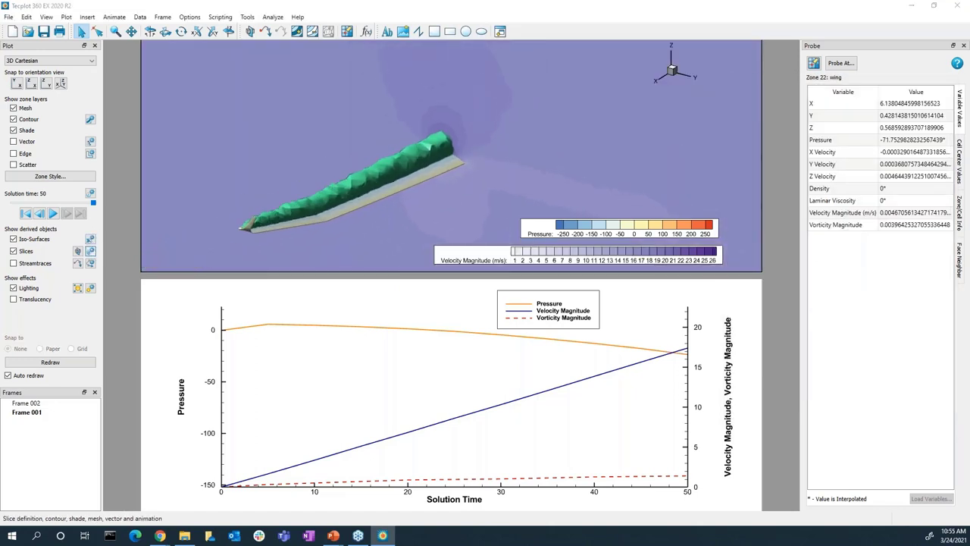
pyautogui.click(90, 250)
pyautogui.click(187, 86)
pyautogui.click(135, 90)
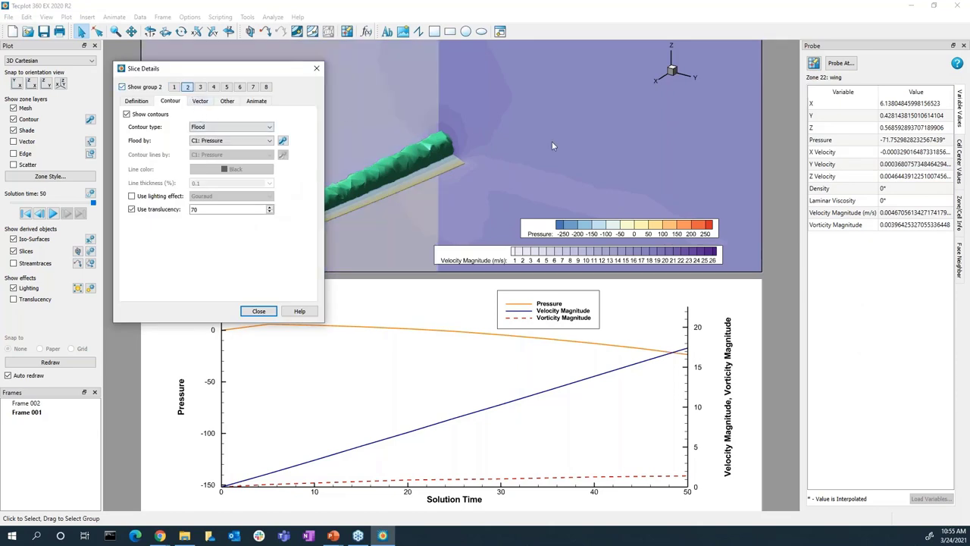
pyautogui.rightClick(553, 141)
pyautogui.click(583, 164)
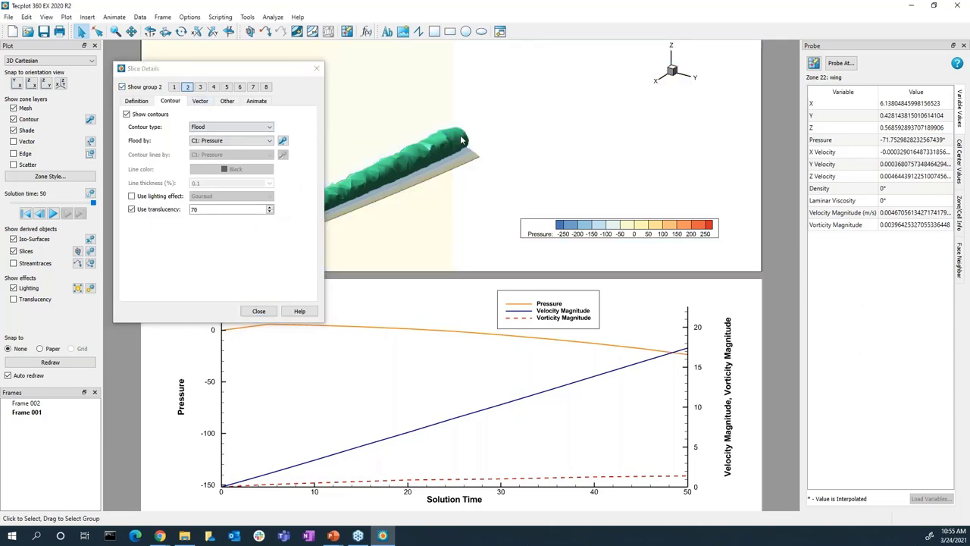
pyautogui.rightClick(365, 108)
pyautogui.click(398, 158)
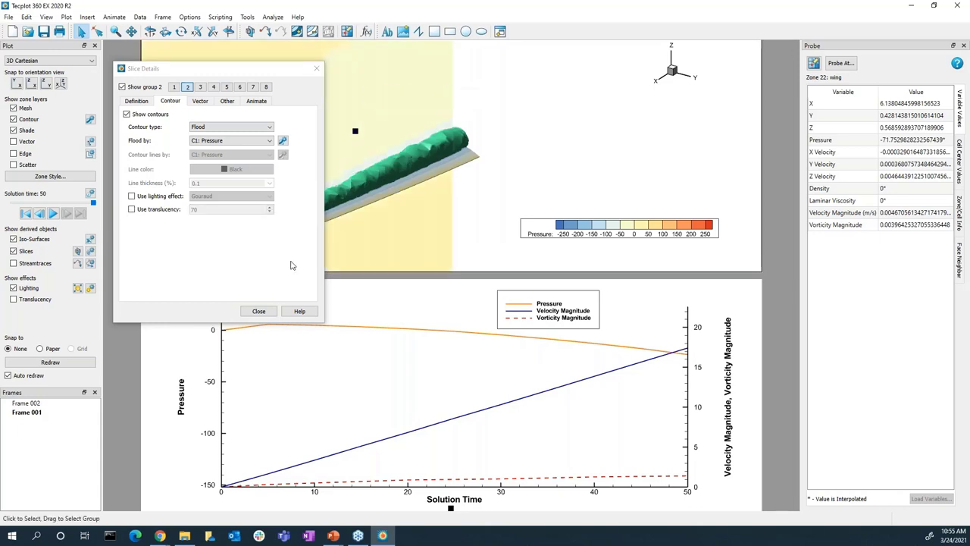
pyautogui.click(265, 311)
# Deselect the slice and zoom in on the wing.
pyautogui.click(493, 188)
pyautogui.moveTo(493, 188); pyautogui.dragTo(538, 182, button='middle')
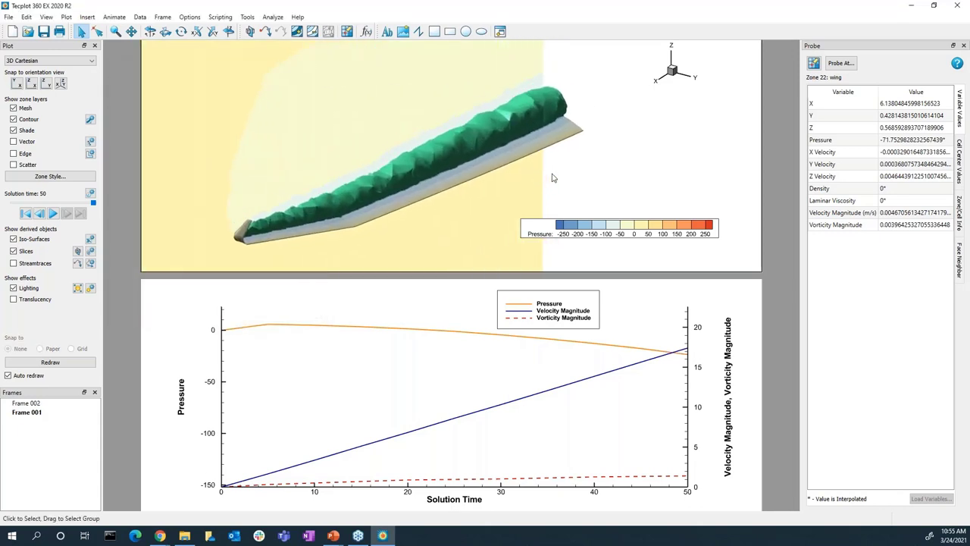
pyautogui.click(78, 263)
# Seed streamtraces by clicking in the flow near the wing.
pyautogui.click(437, 85)
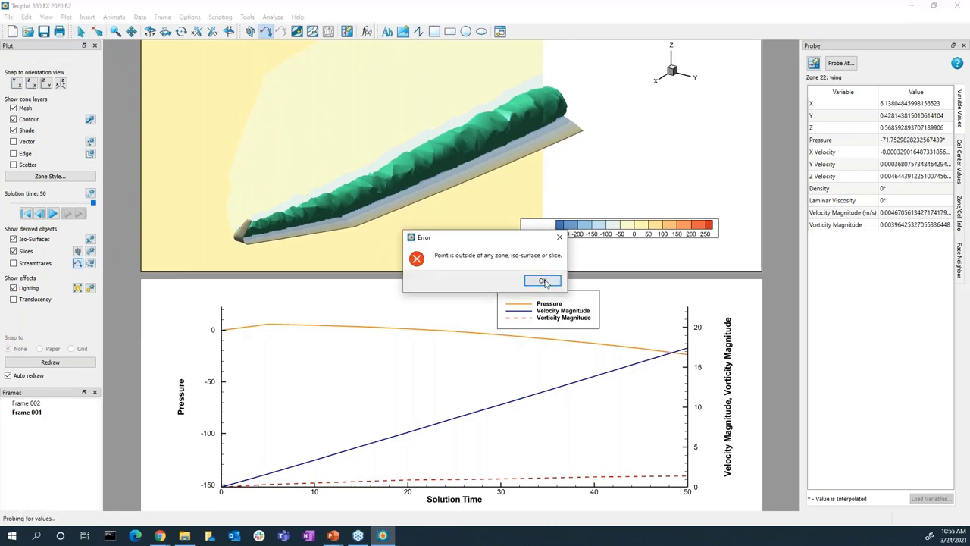
pyautogui.click(554, 306)
pyautogui.click(472, 96)
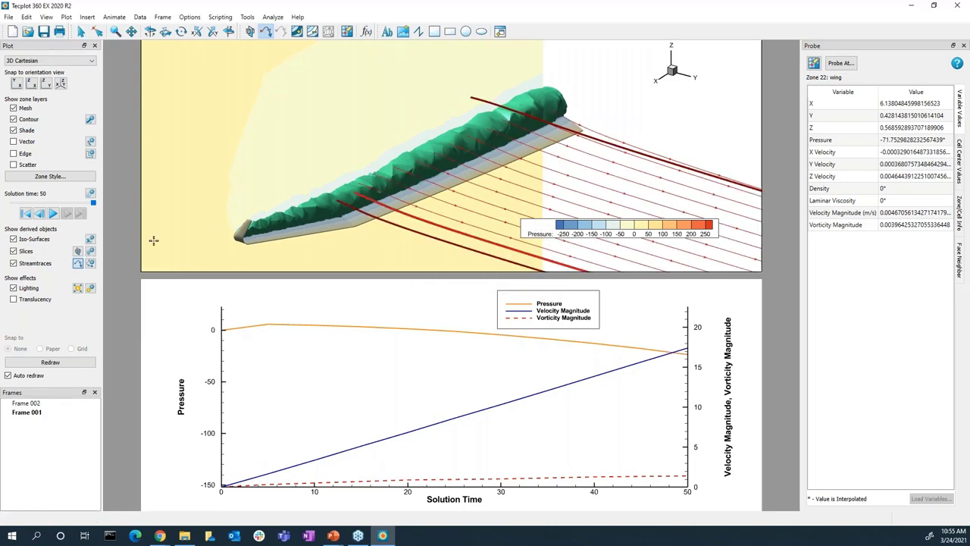
# Seed 50 more streamtraces from the surfaces of the selected slice.
pyautogui.click(90, 264)
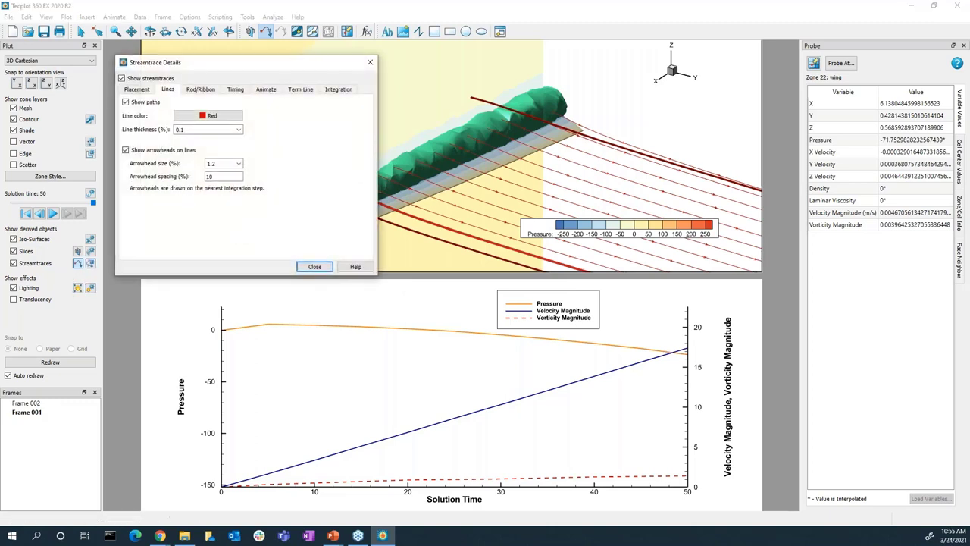
pyautogui.click(138, 89)
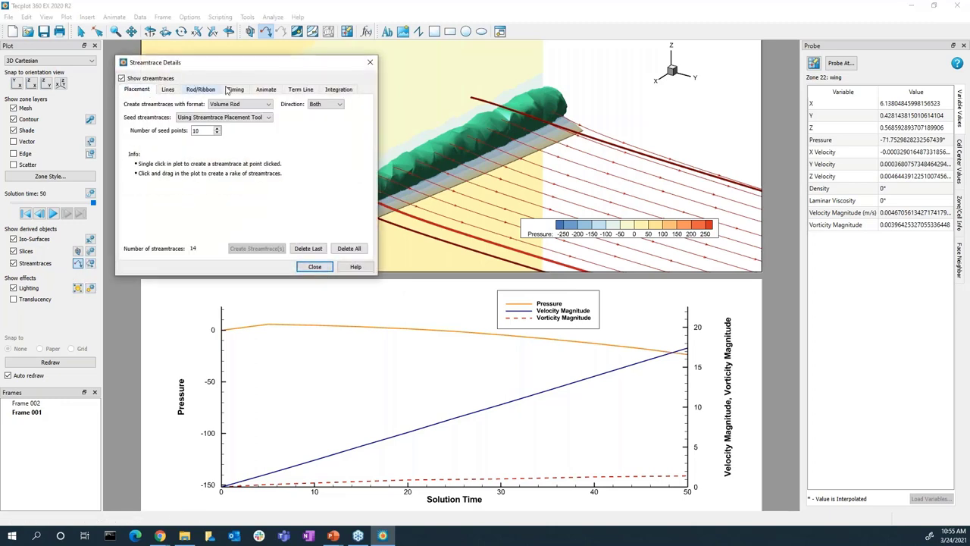
pyautogui.click(267, 117)
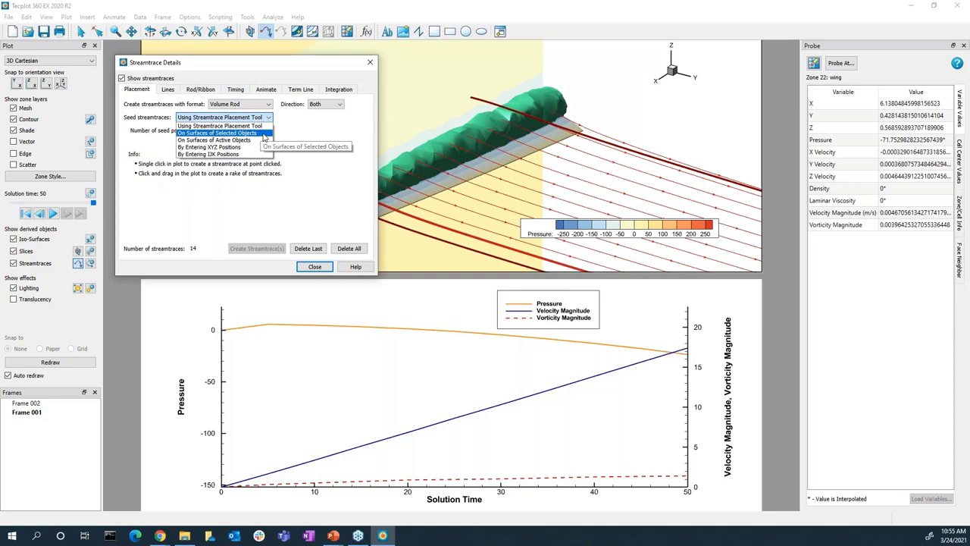
pyautogui.click(263, 134)
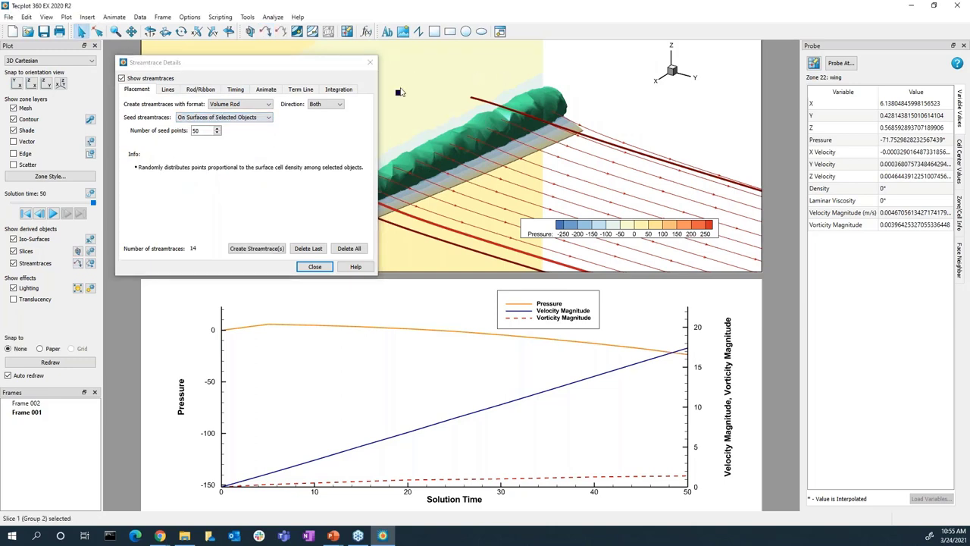
pyautogui.click(257, 248)
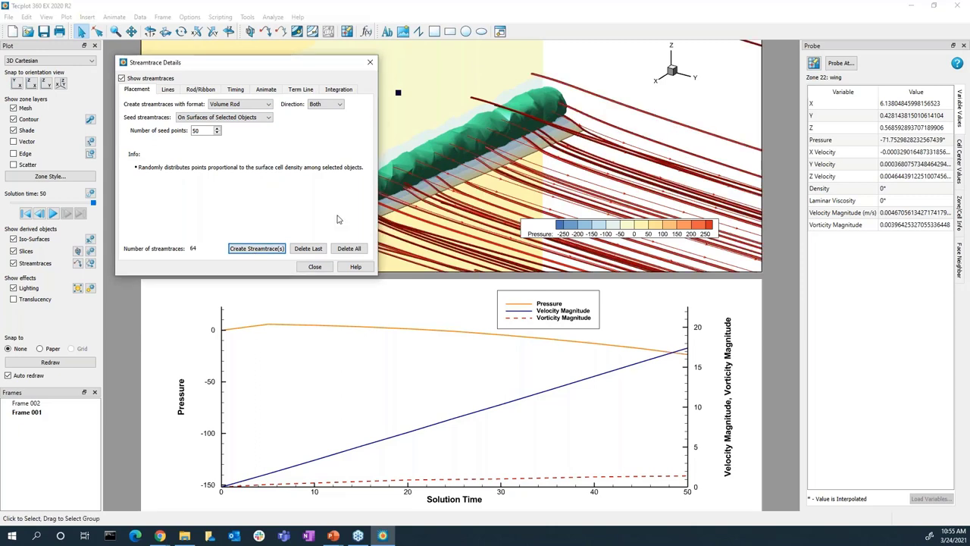
# Try XYZ-position and rake seeding, then delete all streamtraces and seed a new pair.
pyautogui.click(267, 119)
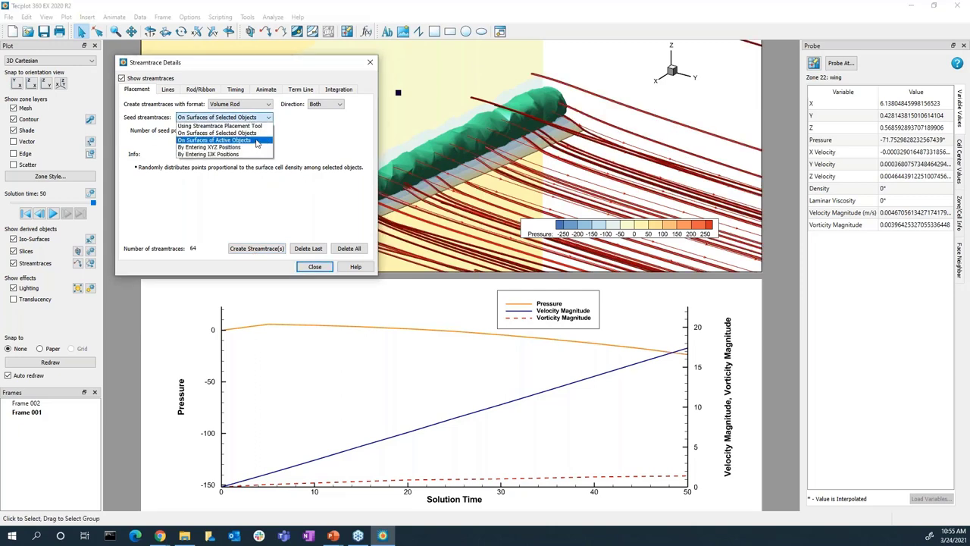
pyautogui.click(257, 147)
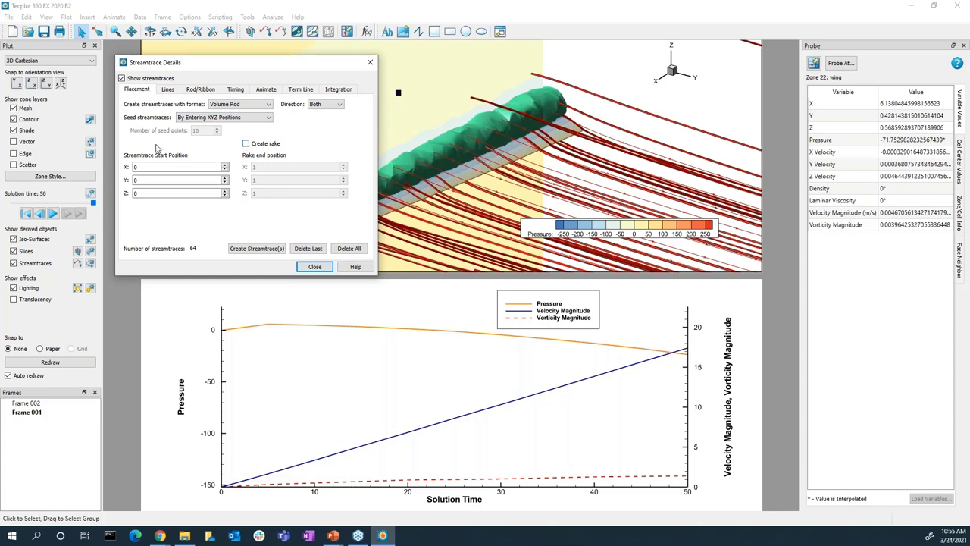
pyautogui.click(258, 144)
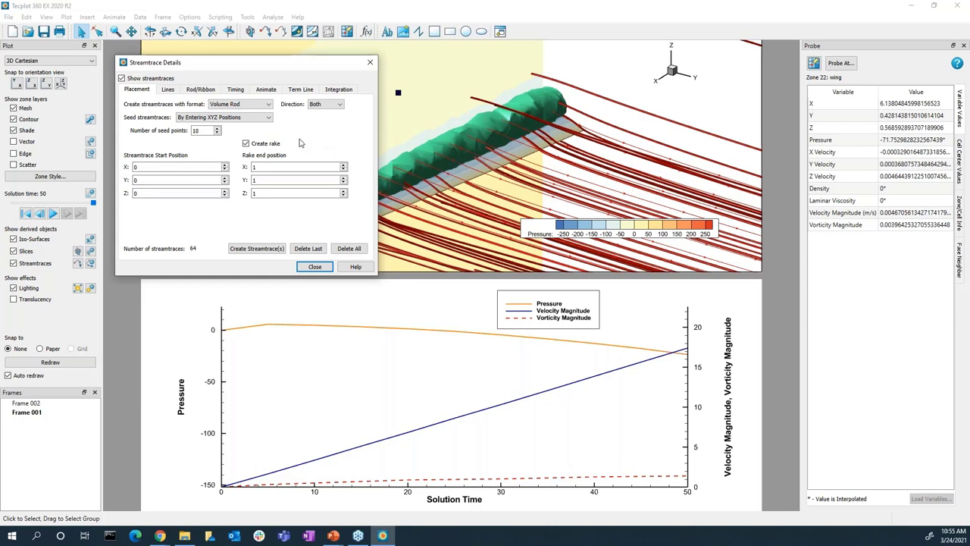
pyautogui.click(266, 119)
pyautogui.click(219, 133)
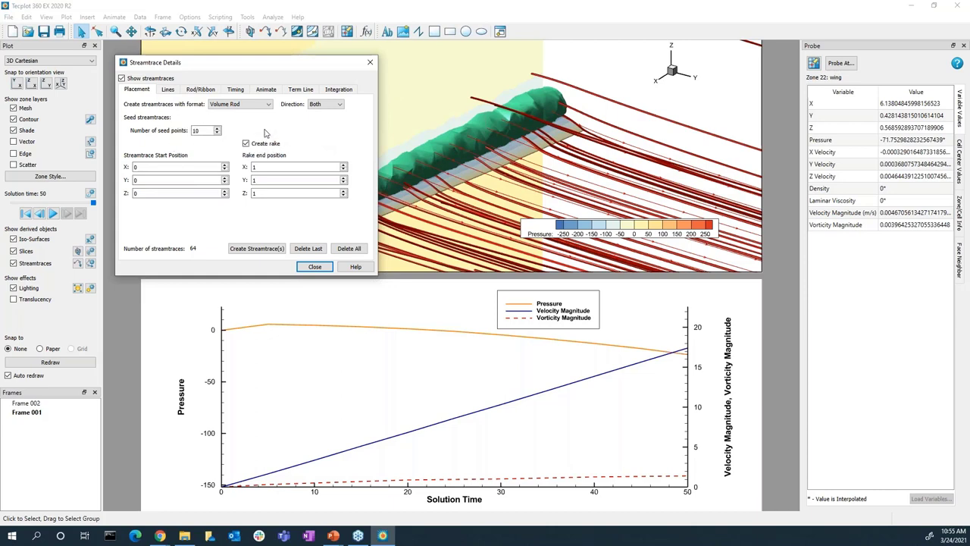
pyautogui.click(345, 248)
pyautogui.click(525, 77)
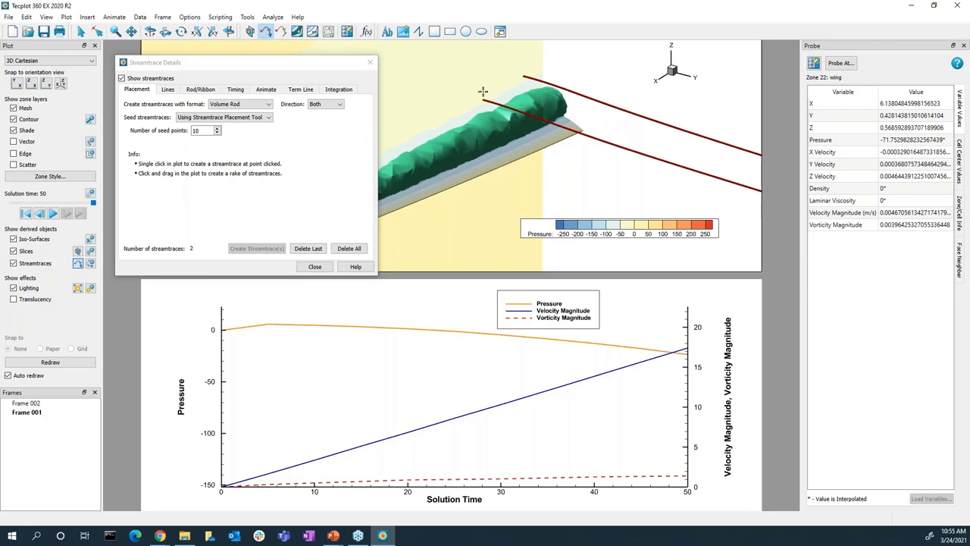
# Set streamtrace seeding to By Entering XYZ Positions and close Streamtrace Details.
pyautogui.click(81, 31)
pyautogui.click(309, 142)
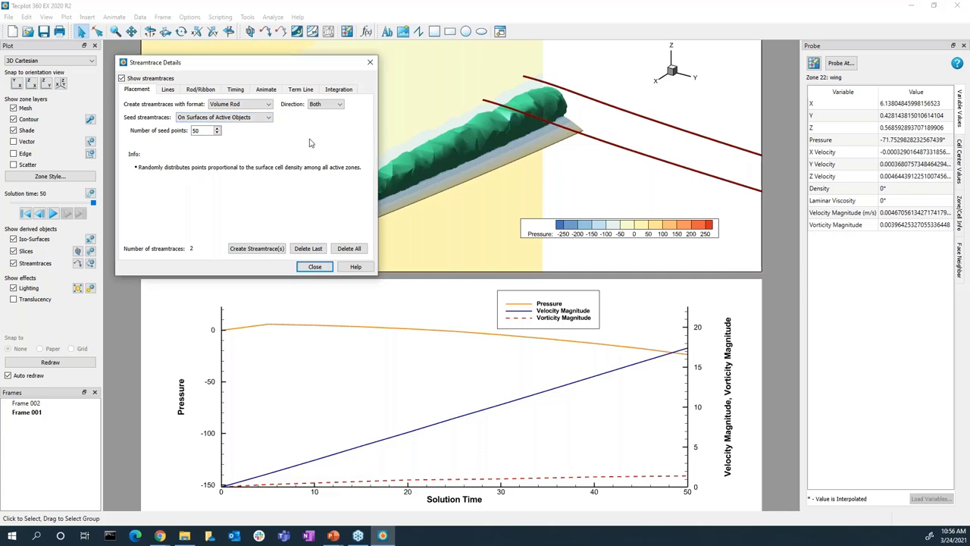
pyautogui.click(255, 119)
pyautogui.click(260, 126)
pyautogui.click(265, 118)
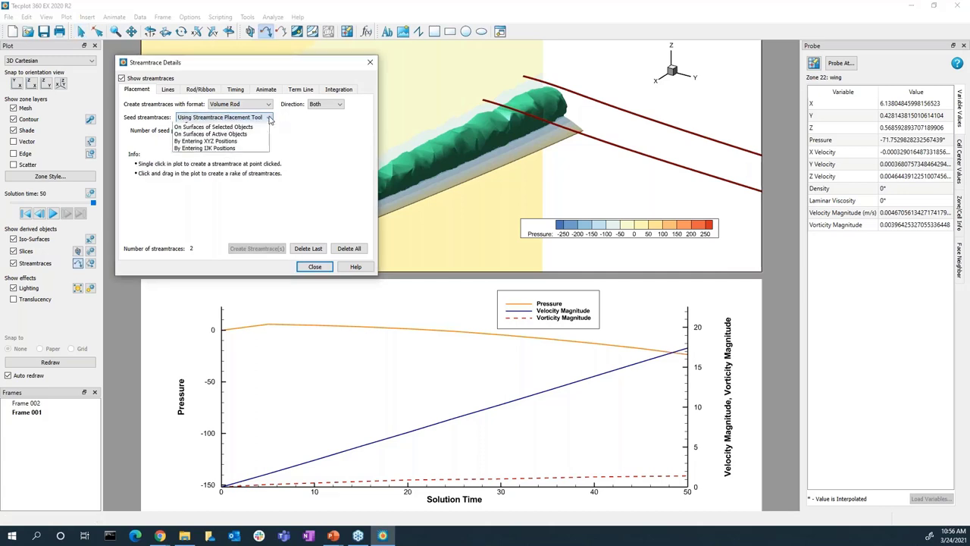
pyautogui.click(258, 151)
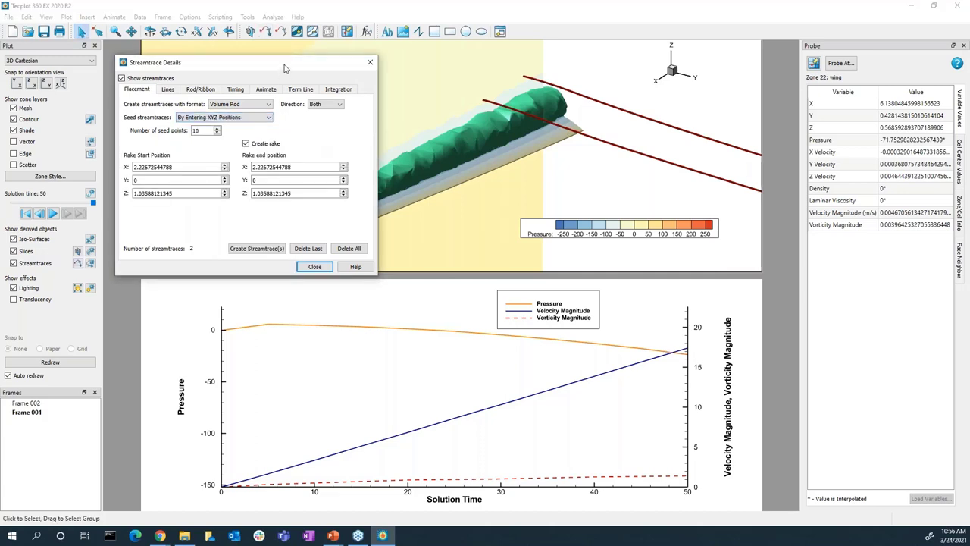
pyautogui.moveTo(285, 68); pyautogui.dragTo(224, 61)
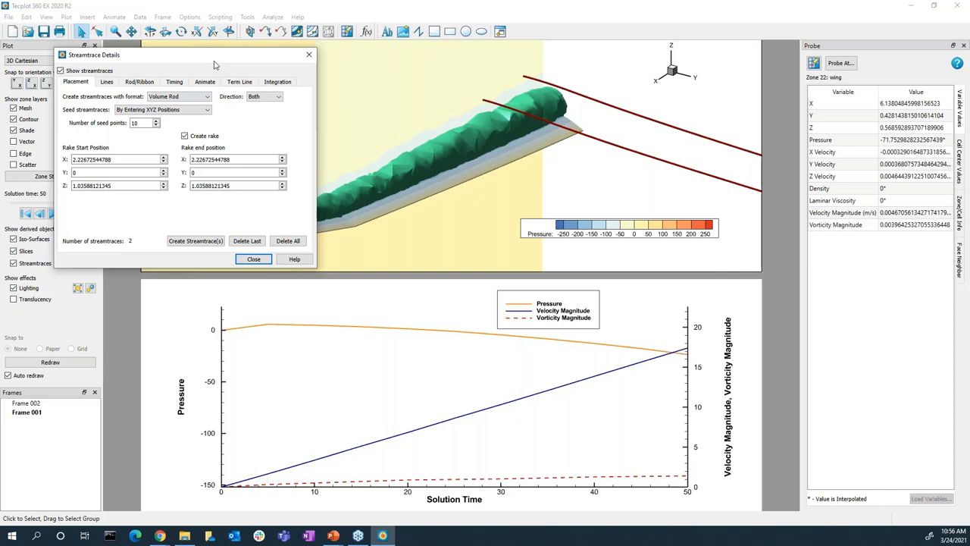
pyautogui.click(308, 55)
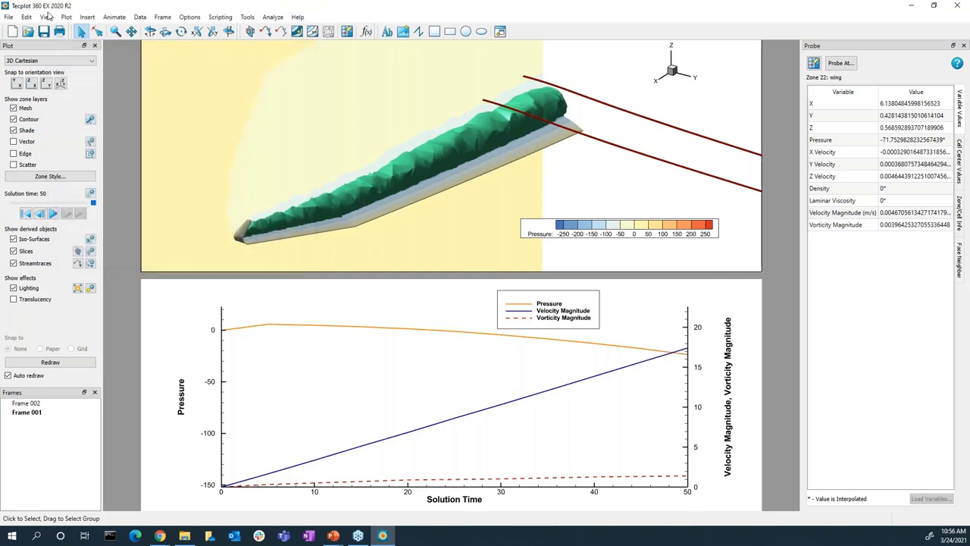
pyautogui.click(9, 18)
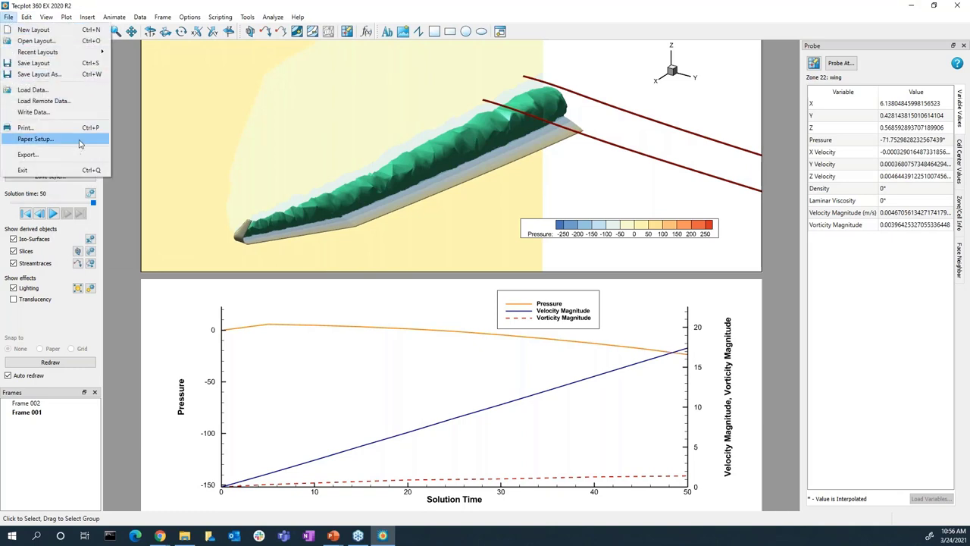
pyautogui.click(80, 142)
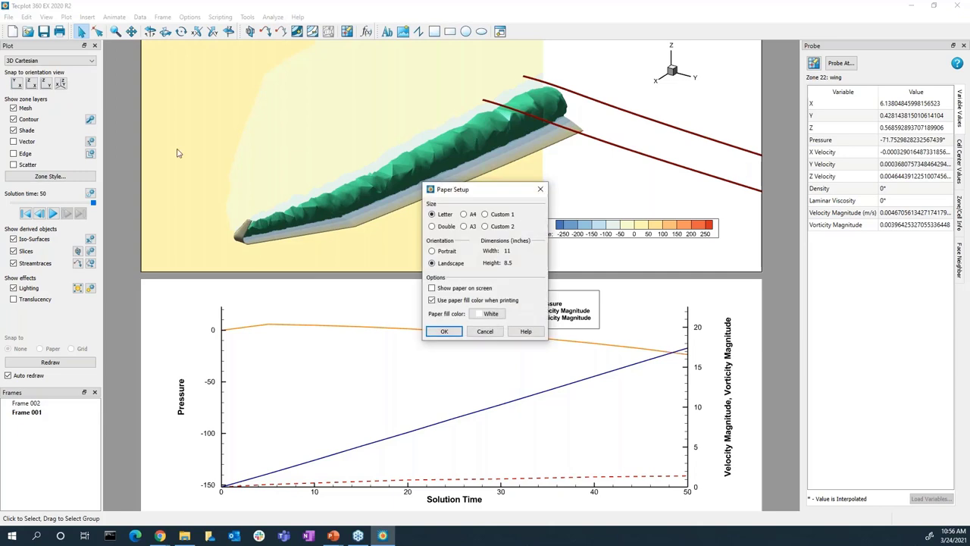
pyautogui.moveTo(497, 197); pyautogui.dragTo(234, 156)
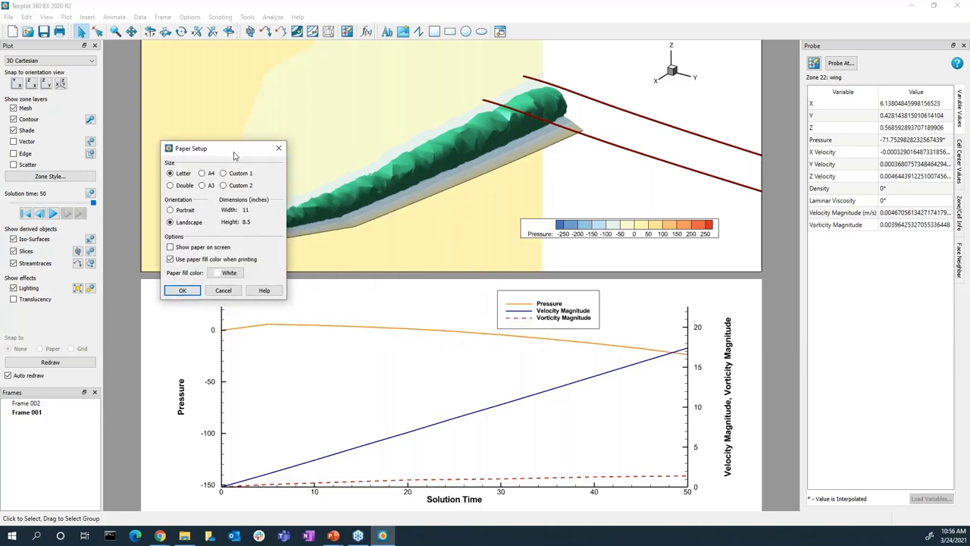
pyautogui.click(278, 149)
pyautogui.click(8, 17)
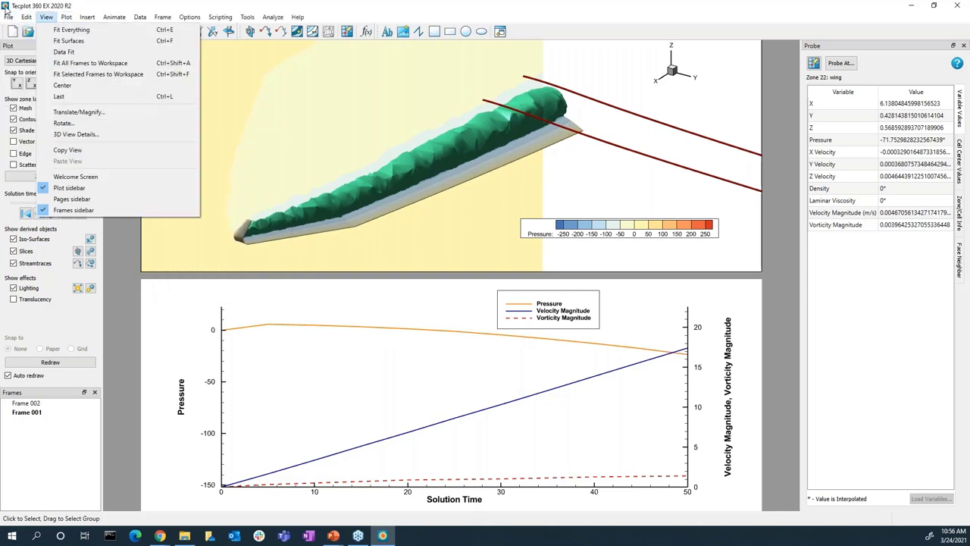
pyautogui.click(47, 17)
pyautogui.click(65, 19)
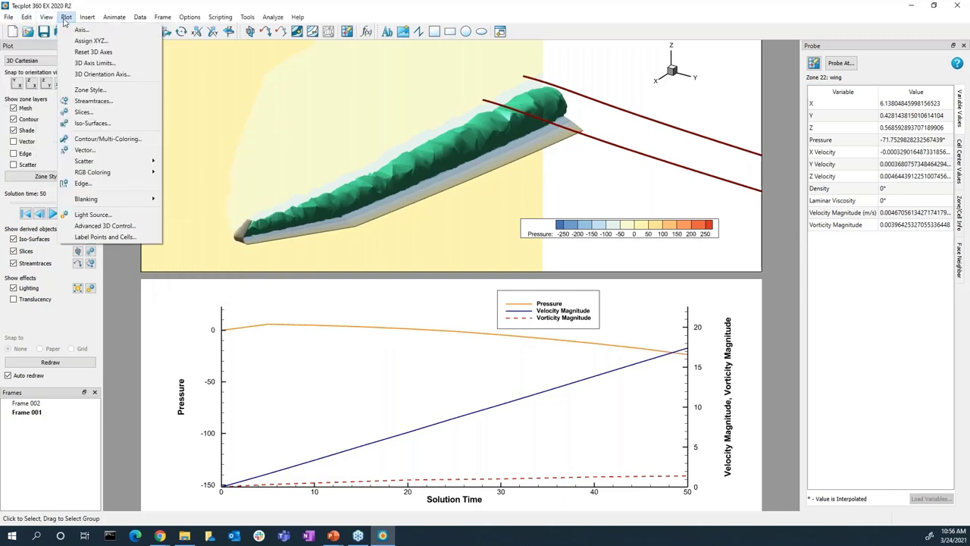
pyautogui.moveTo(48, 17)
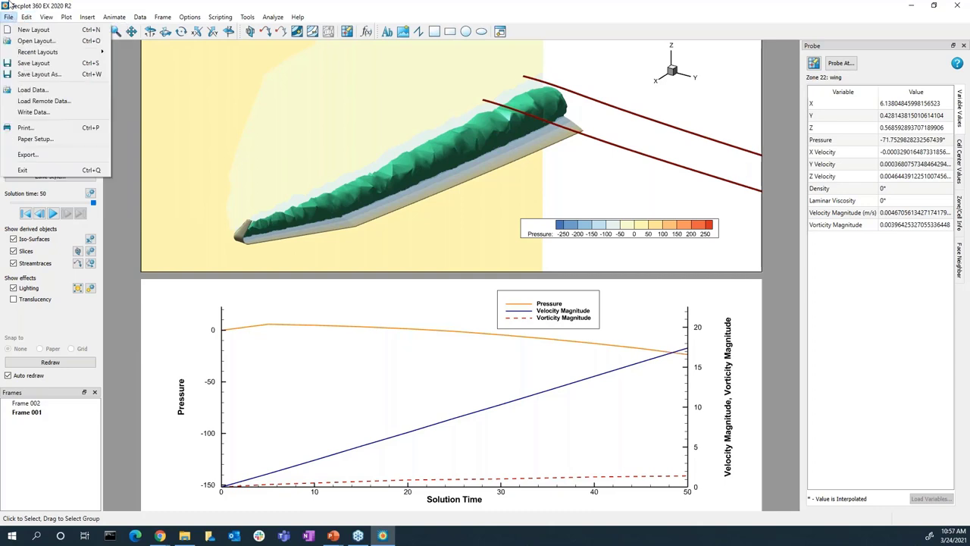
pyautogui.click(35, 139)
pyautogui.moveTo(218, 139); pyautogui.dragTo(178, 100)
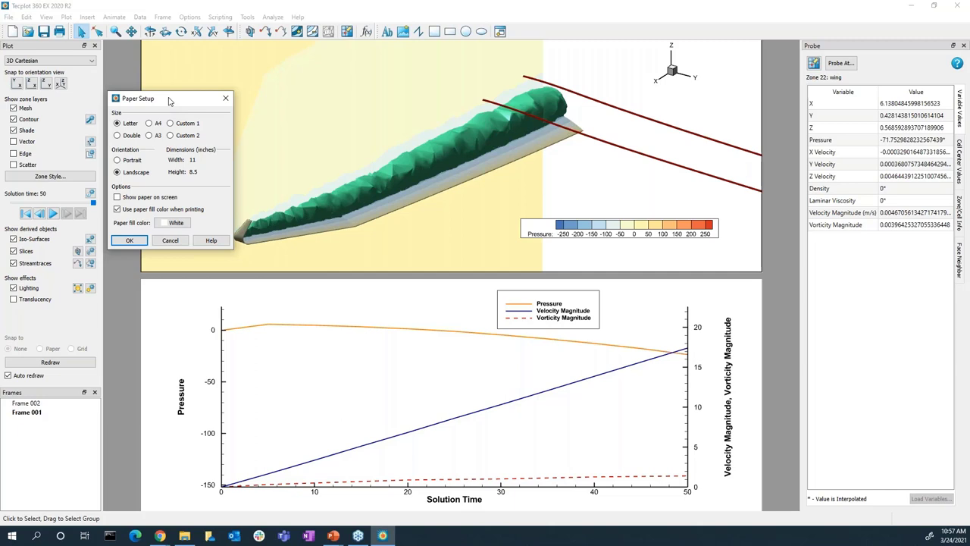
pyautogui.click(226, 99)
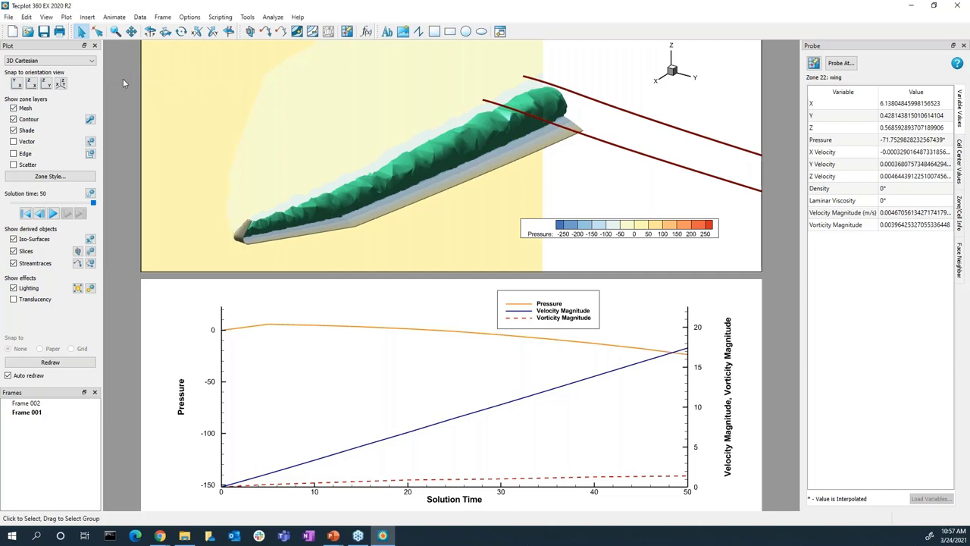